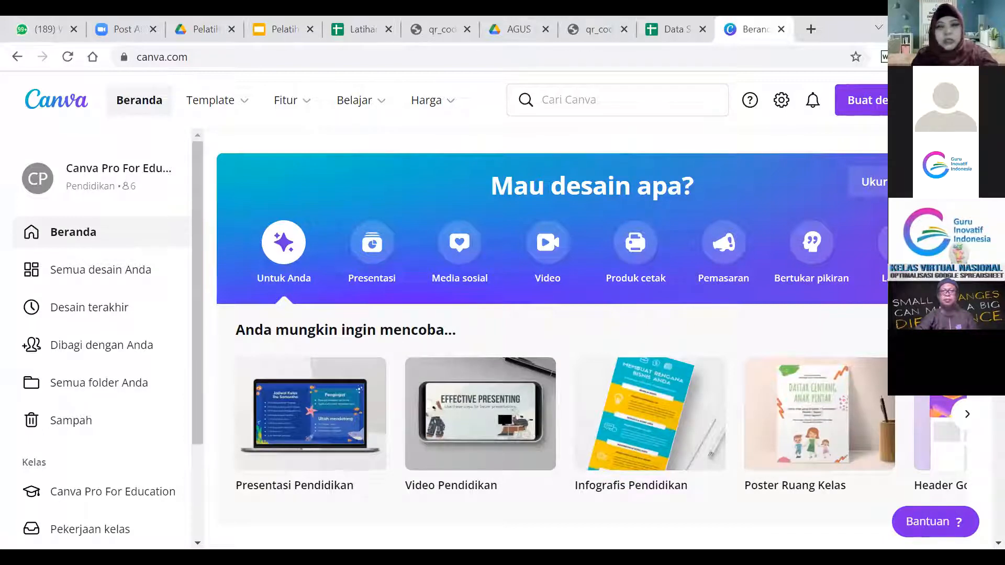
pyautogui.click(921, 100)
pyautogui.click(773, 361)
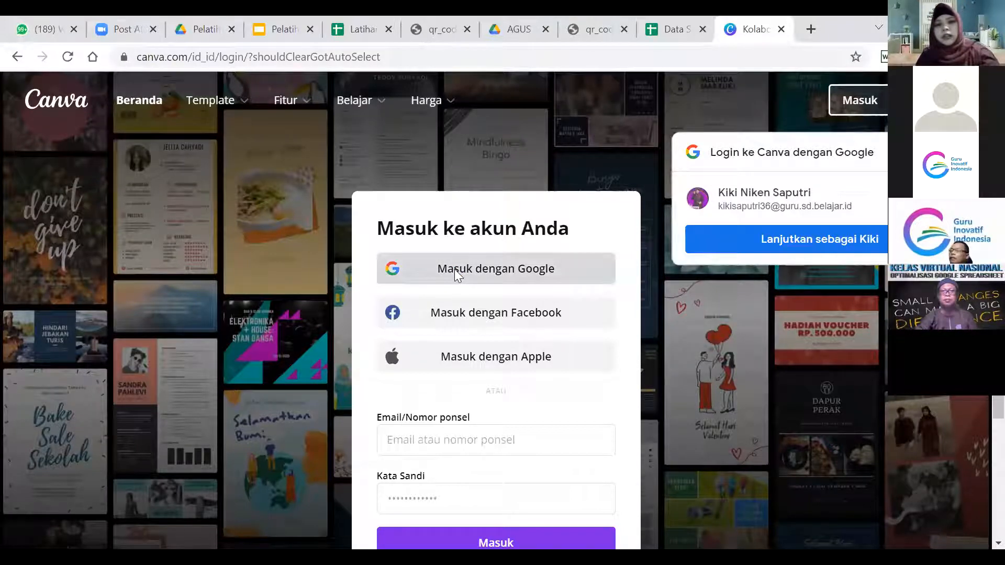
pyautogui.click(455, 269)
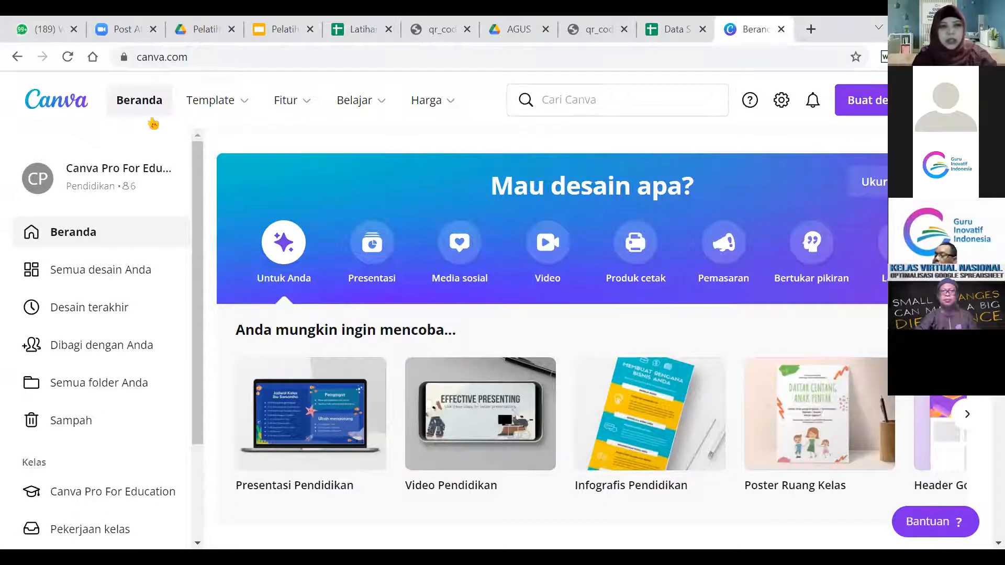
# Search Canva templates for 'Sertifikat'.
pyautogui.scroll(3, 139, 103)
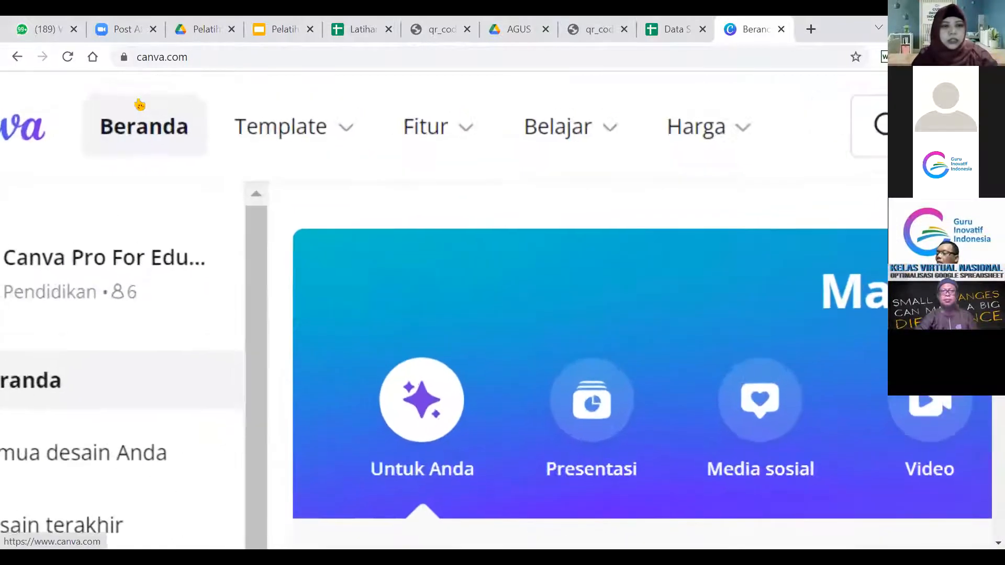
pyautogui.moveTo(351, 136)
pyautogui.scroll(-3, 351, 137)
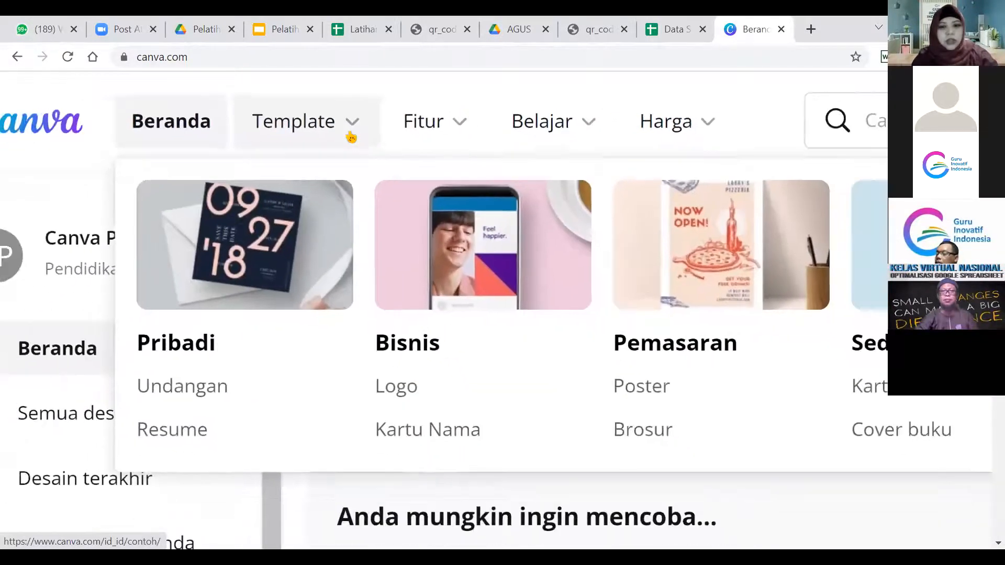
pyautogui.scroll(-4, 351, 136)
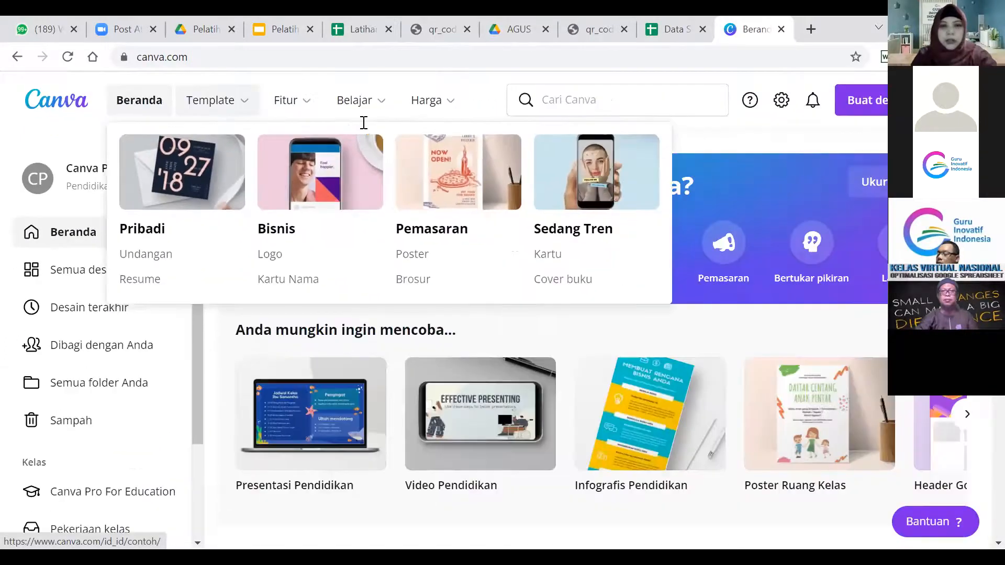
pyautogui.click(567, 102)
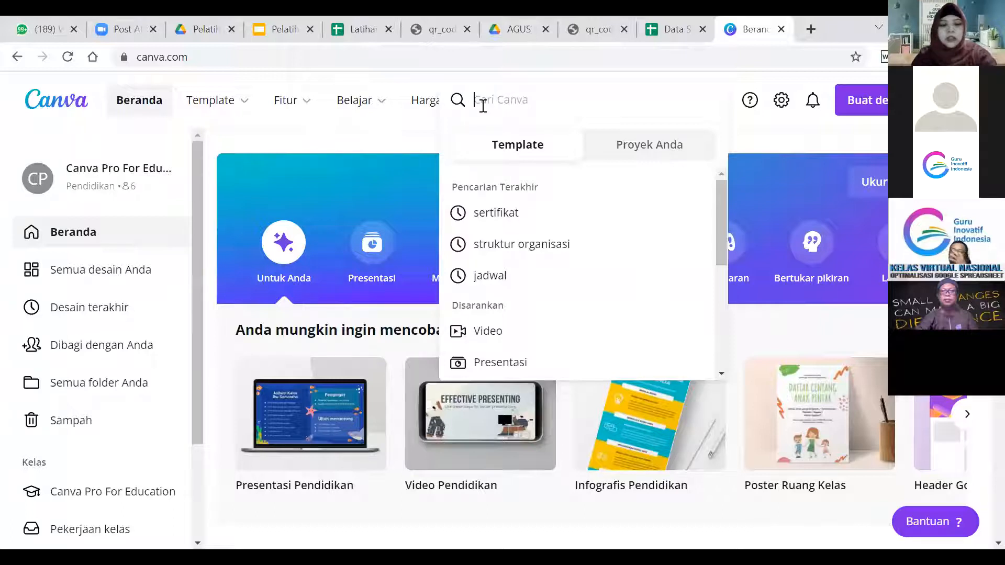
pyautogui.write('sERT')
pyautogui.press('BackSpace')
pyautogui.press('BackSpace')
pyautogui.press('BackSpace')
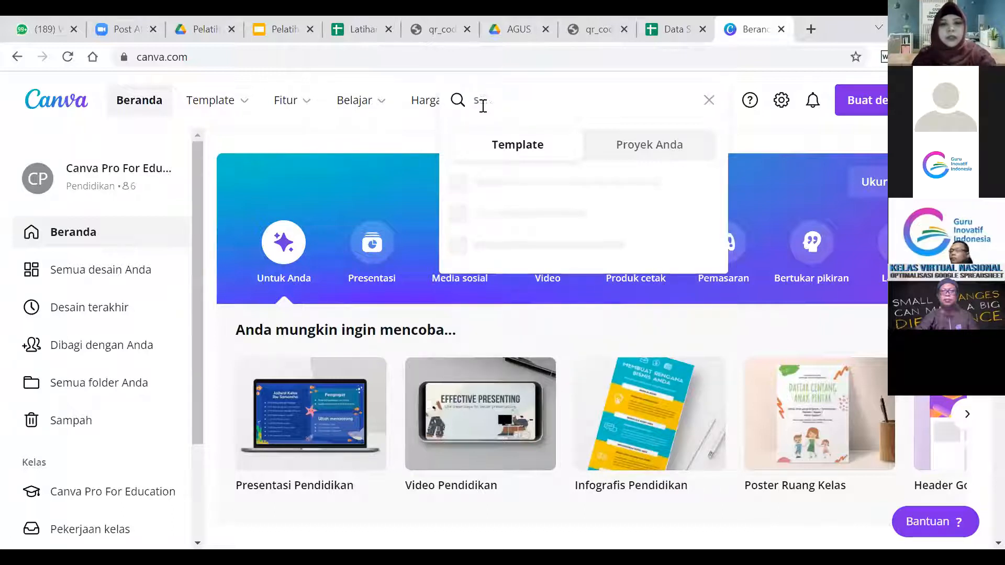
pyautogui.write('Sertifikat')
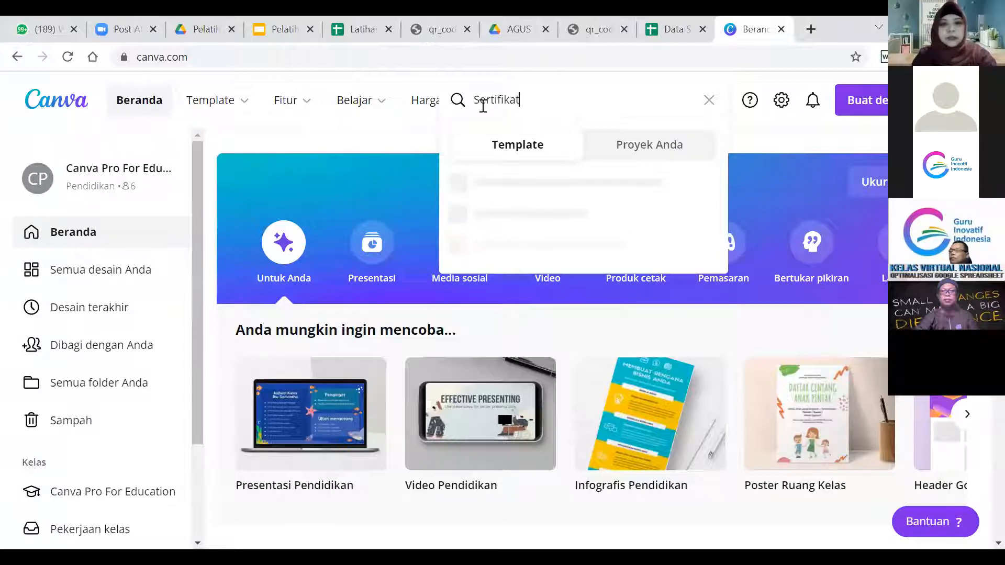
pyautogui.press('Return')
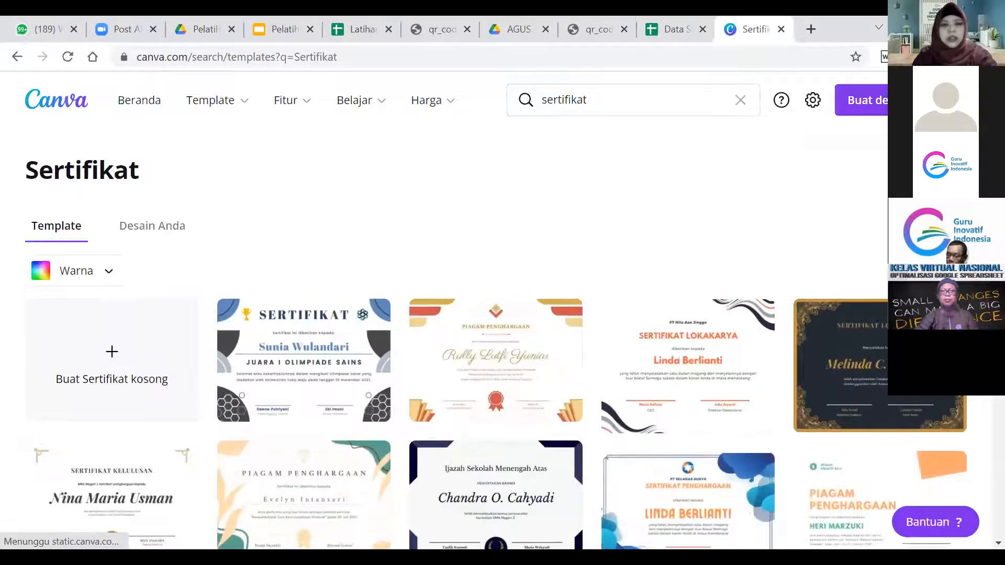
# Scroll the Sertifikat results and open the Tim Garuda Merah certificate template.
pyautogui.scroll(-2, 496, 339)
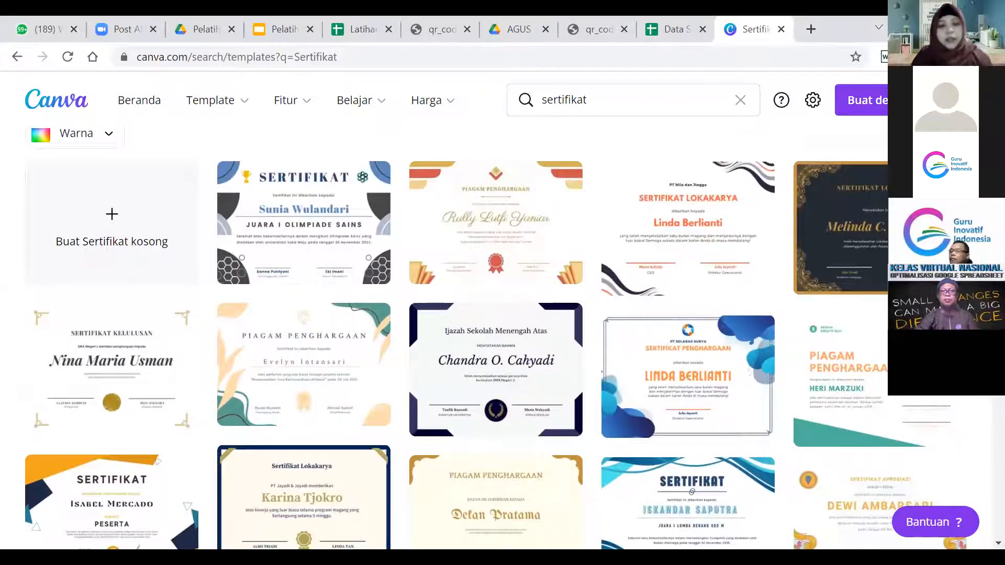
pyautogui.scroll(-2, 497, 339)
pyautogui.scroll(-4, 496, 339)
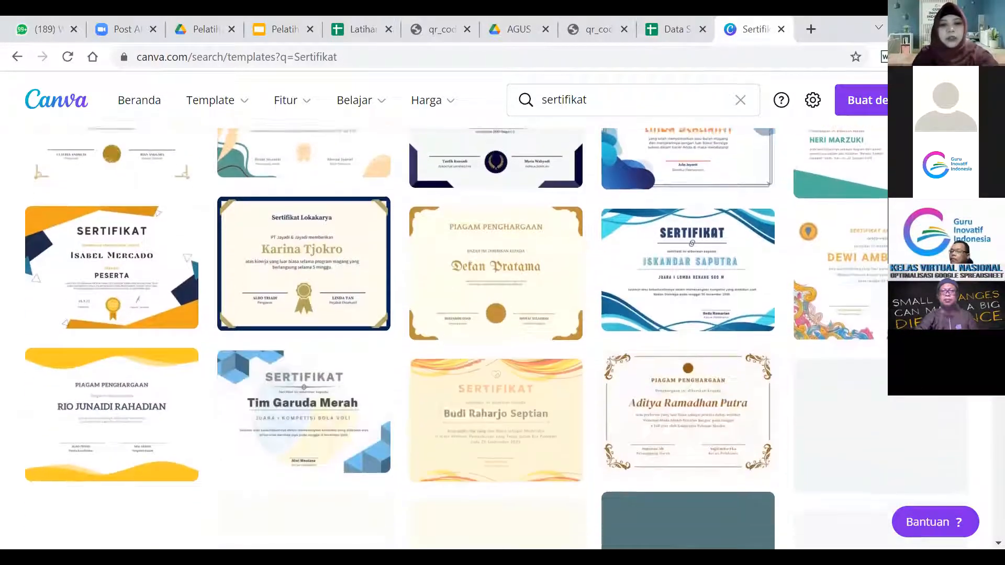
pyautogui.scroll(-3, 338, 267)
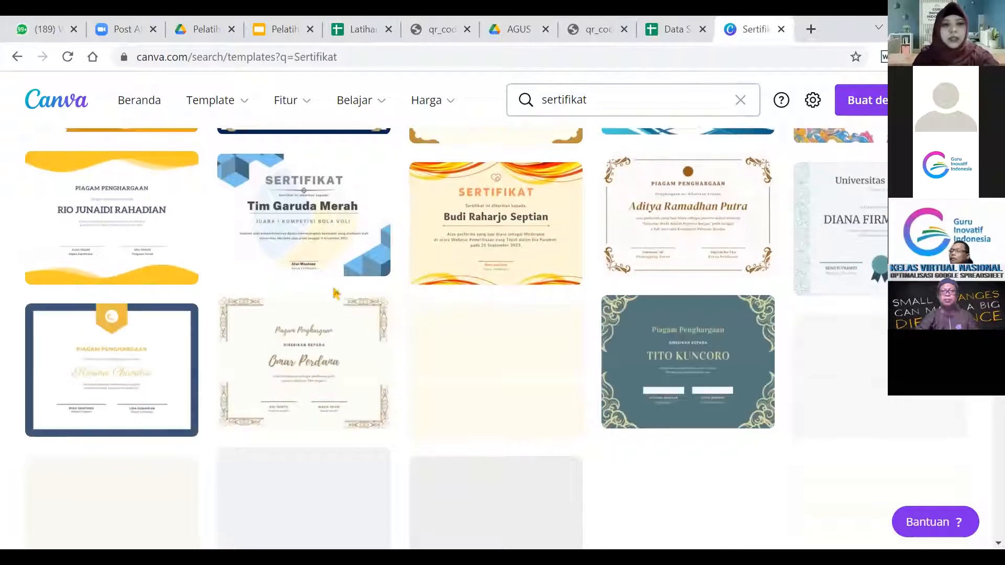
pyautogui.click(310, 237)
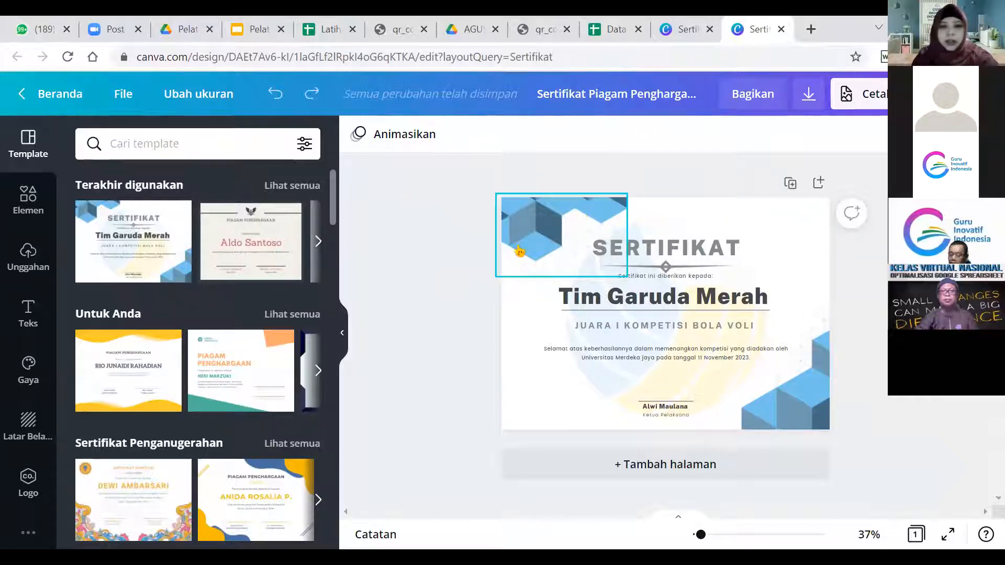
# Recolour the top-left cube graphic's darkest shade to a deep purple.
pyautogui.click(535, 226)
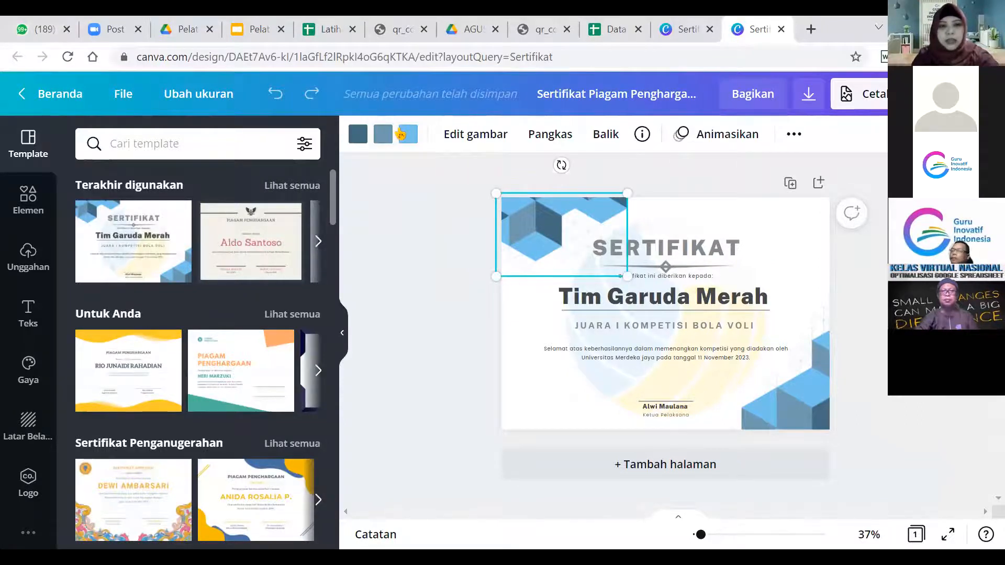
pyautogui.scroll(5, 401, 135)
pyautogui.scroll(-2, 356, 162)
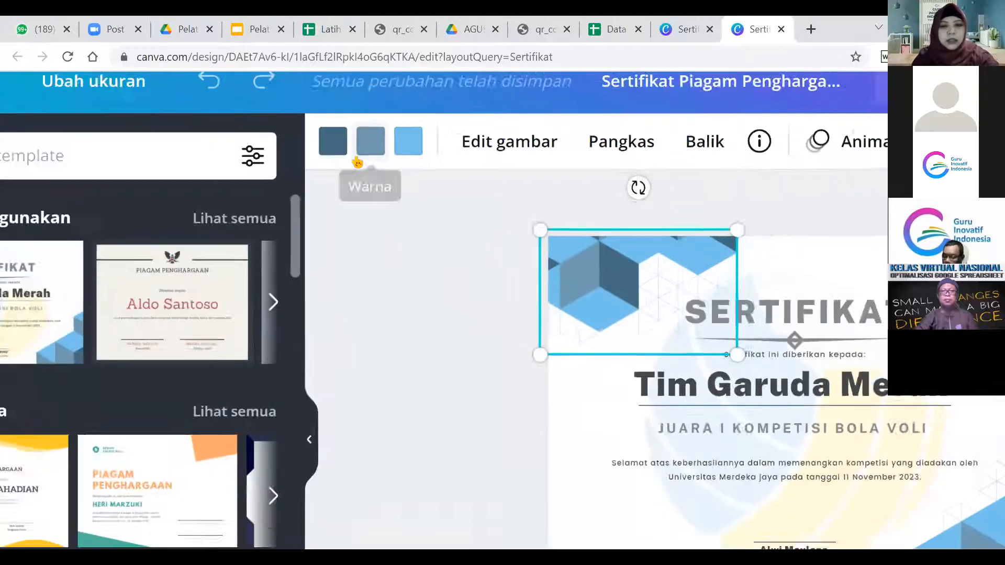
pyautogui.scroll(-3, 356, 157)
pyautogui.click(356, 136)
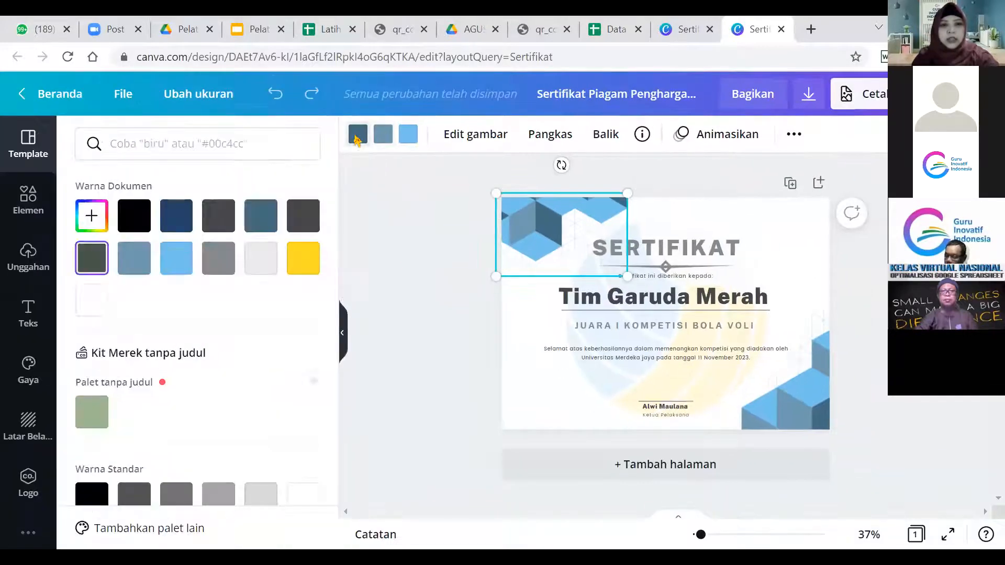
pyautogui.click(105, 218)
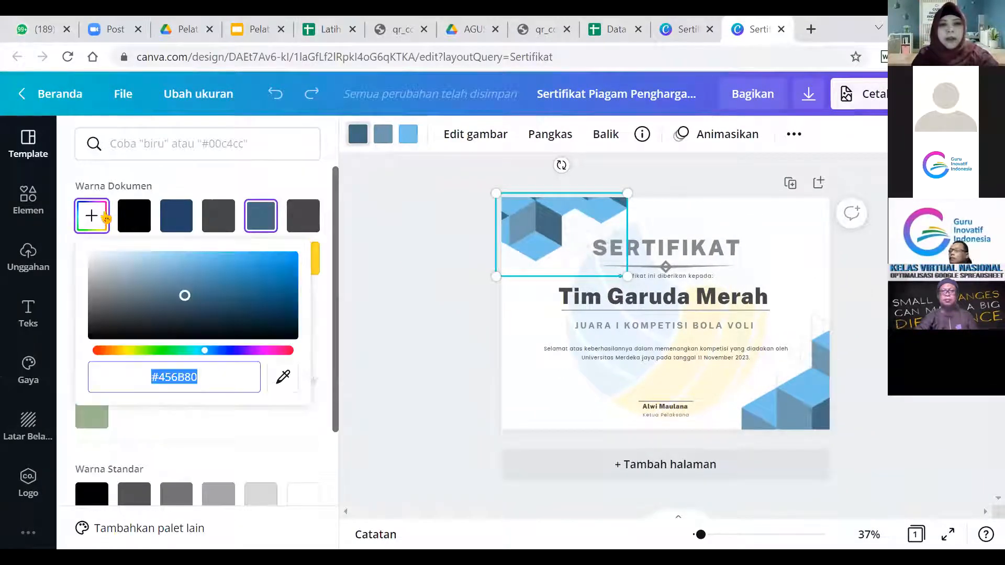
pyautogui.click(259, 350)
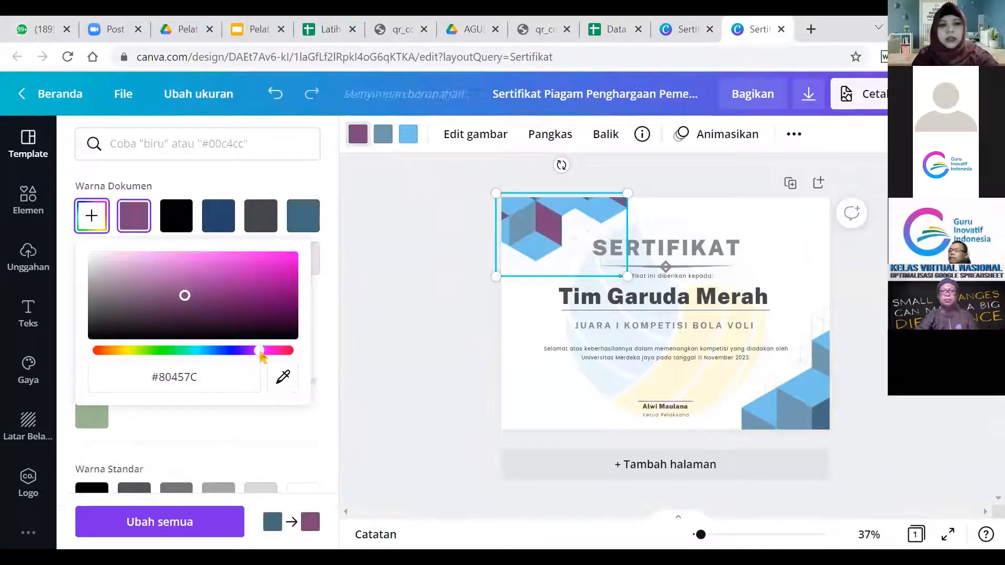
pyautogui.click(262, 310)
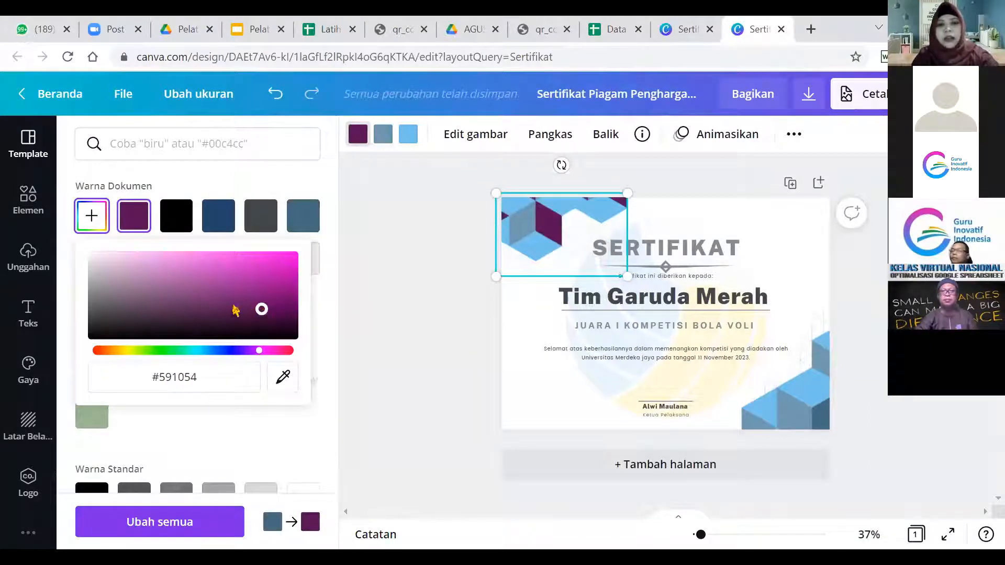
pyautogui.click(400, 291)
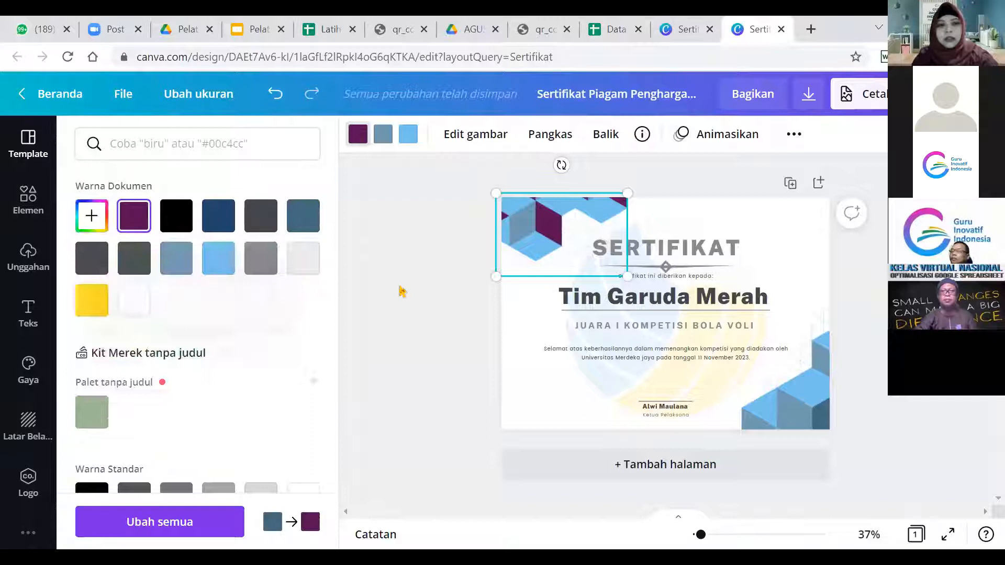
# Recolour the cube's blue-grey second shade to pink #D159C5.
pyautogui.click(384, 137)
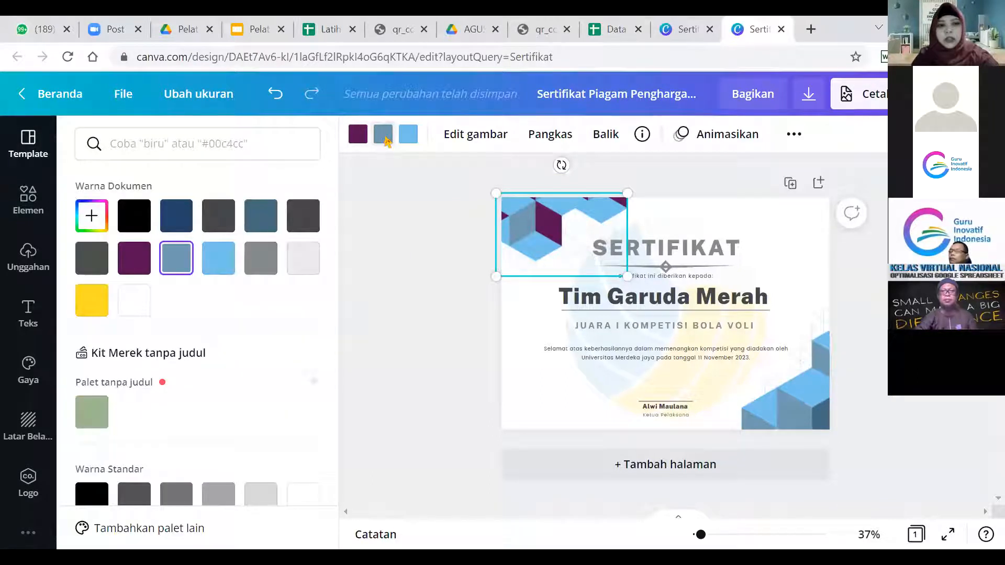
pyautogui.click(92, 215)
pyautogui.click(262, 351)
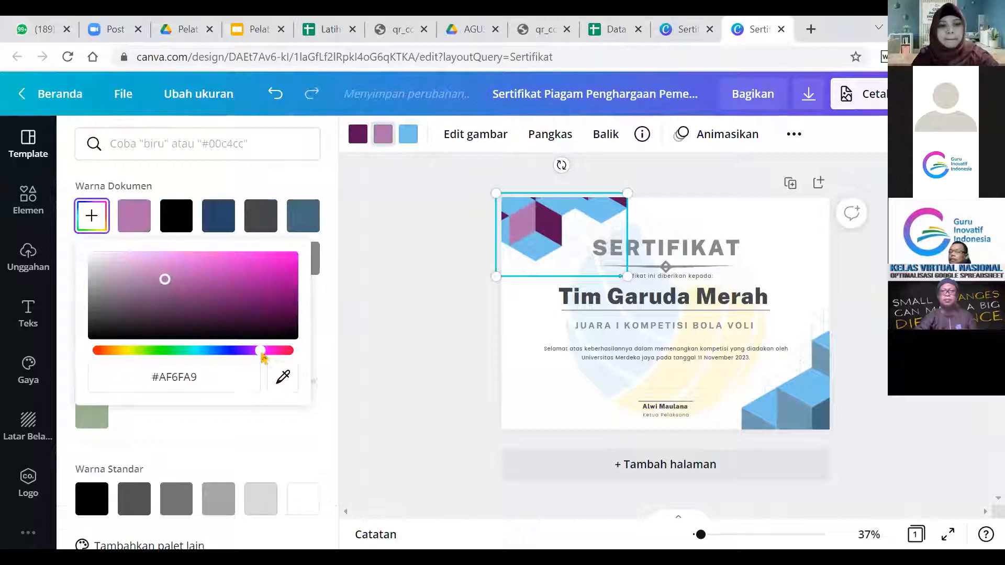
pyautogui.click(237, 312)
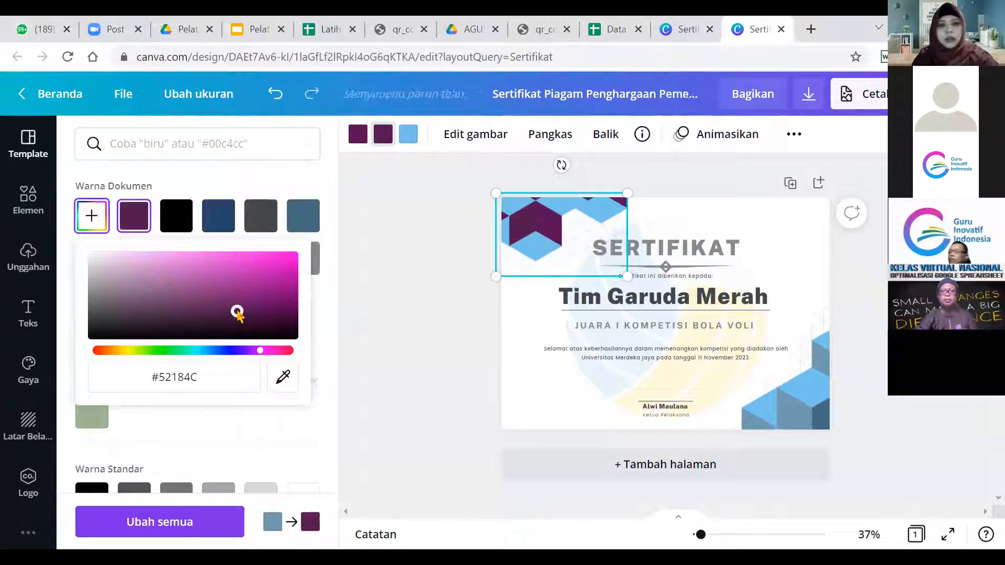
pyautogui.click(211, 276)
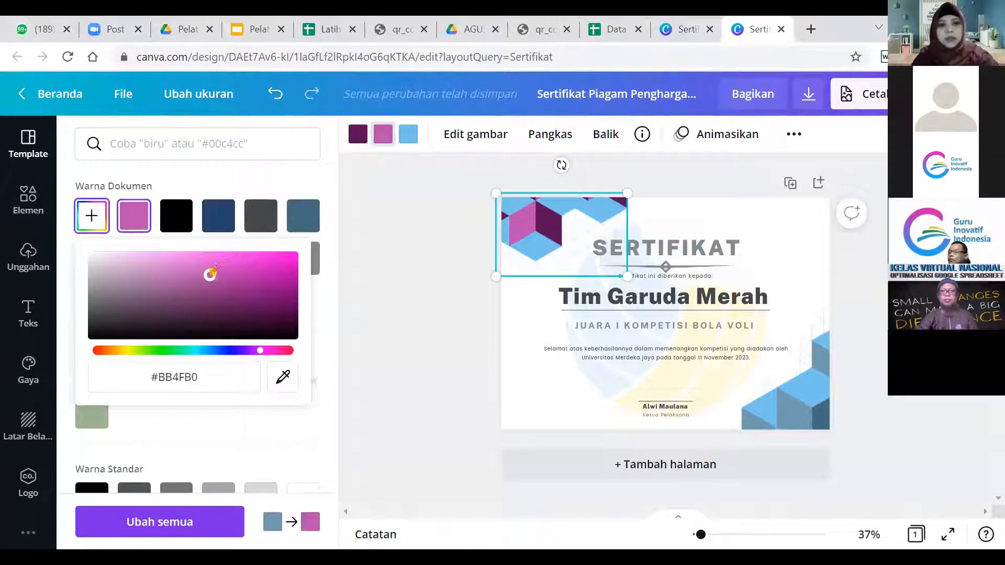
pyautogui.click(209, 268)
pyautogui.click(408, 136)
pyautogui.click(409, 136)
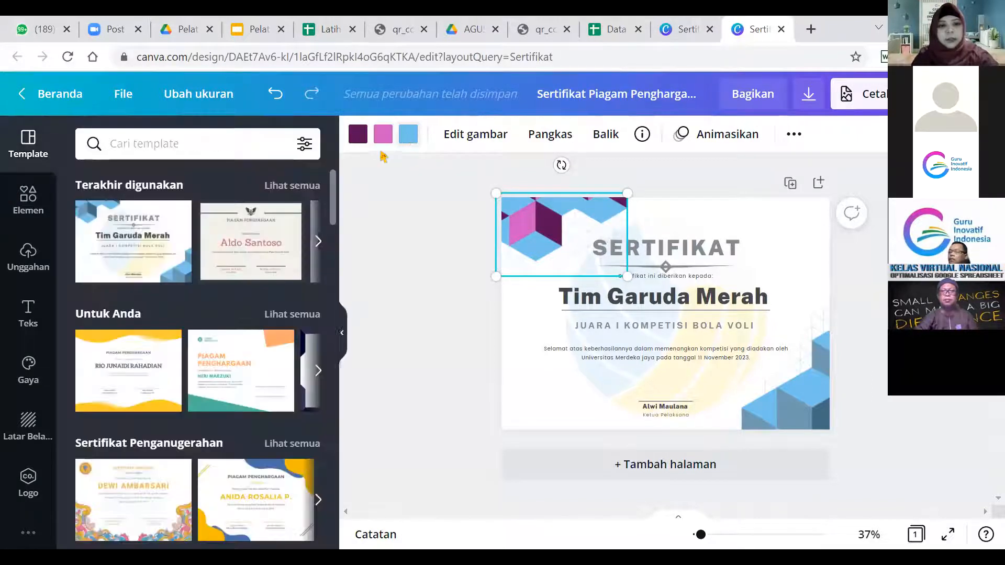
# Recolour the cube graphic's remaining light-blue shade to bright pink #E46DE6.
pyautogui.click(411, 138)
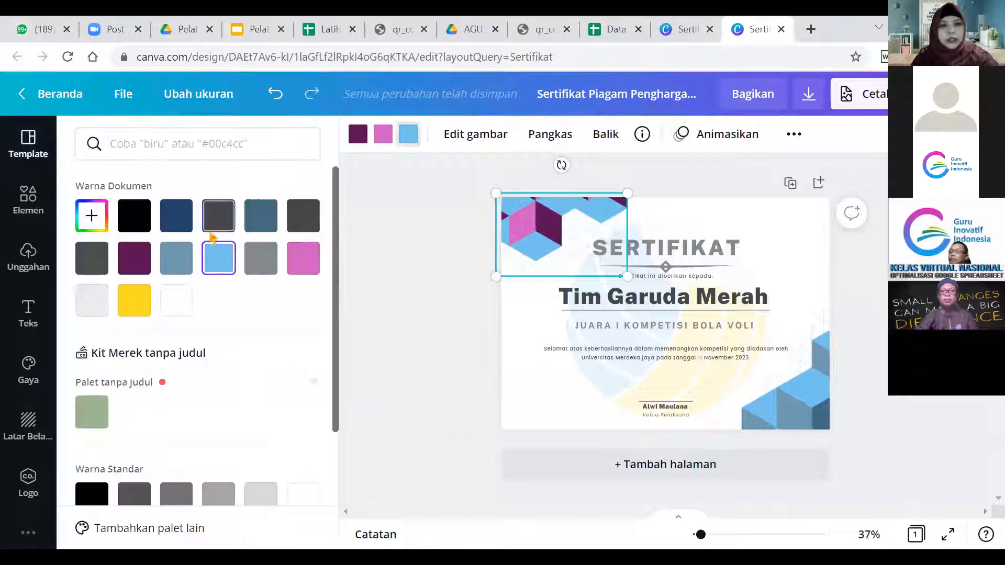
pyautogui.click(92, 215)
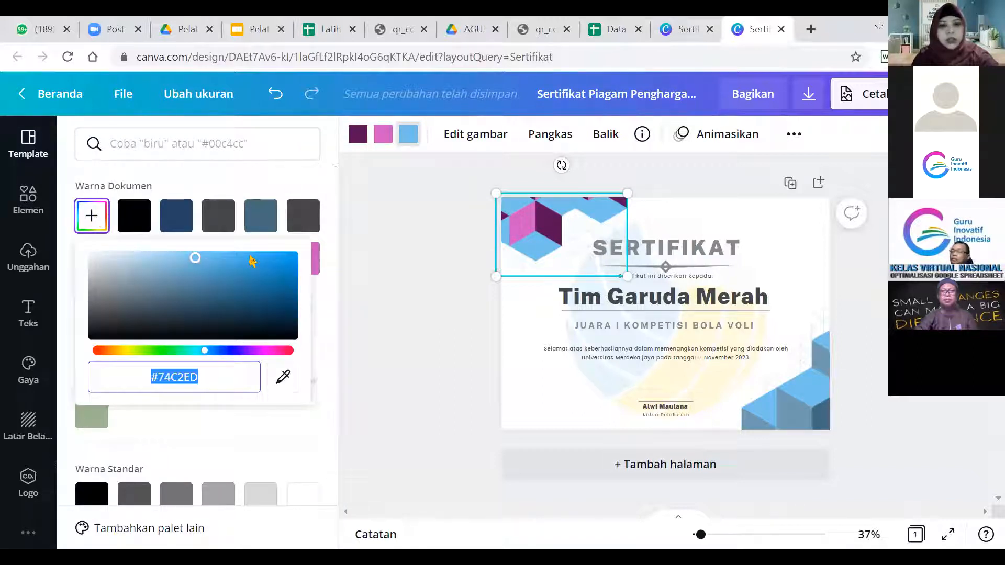
pyautogui.click(256, 351)
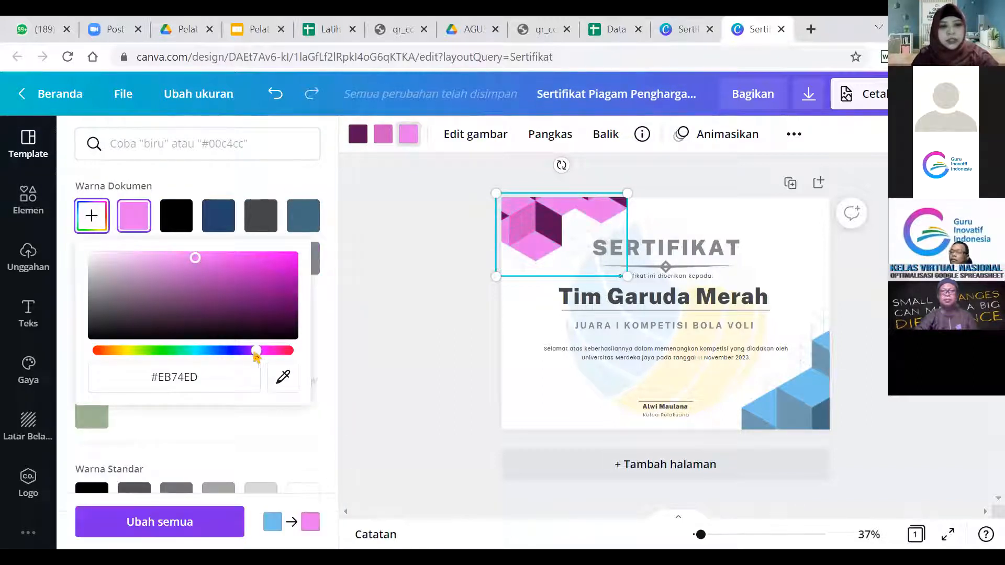
pyautogui.click(120, 267)
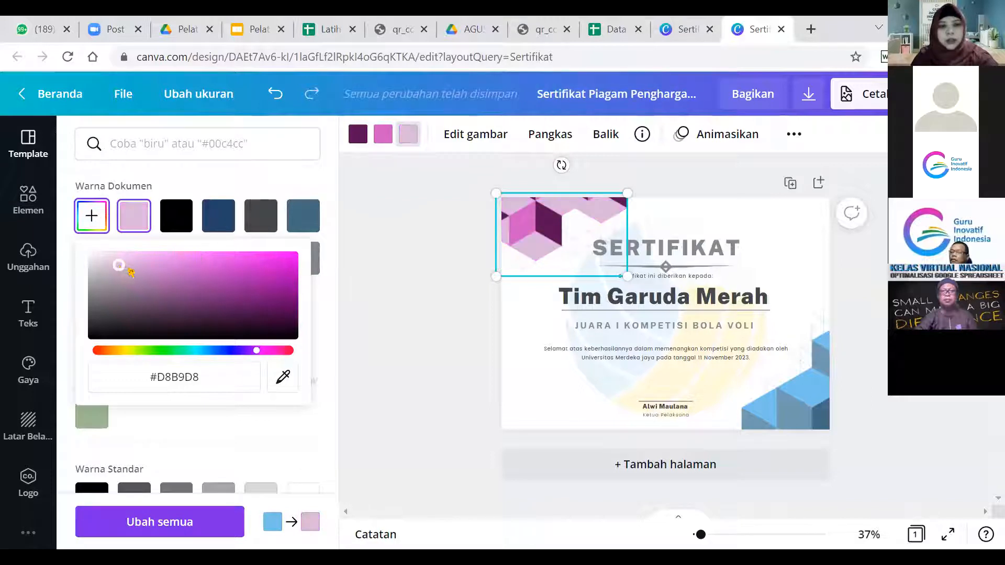
pyautogui.click(138, 262)
pyautogui.click(157, 258)
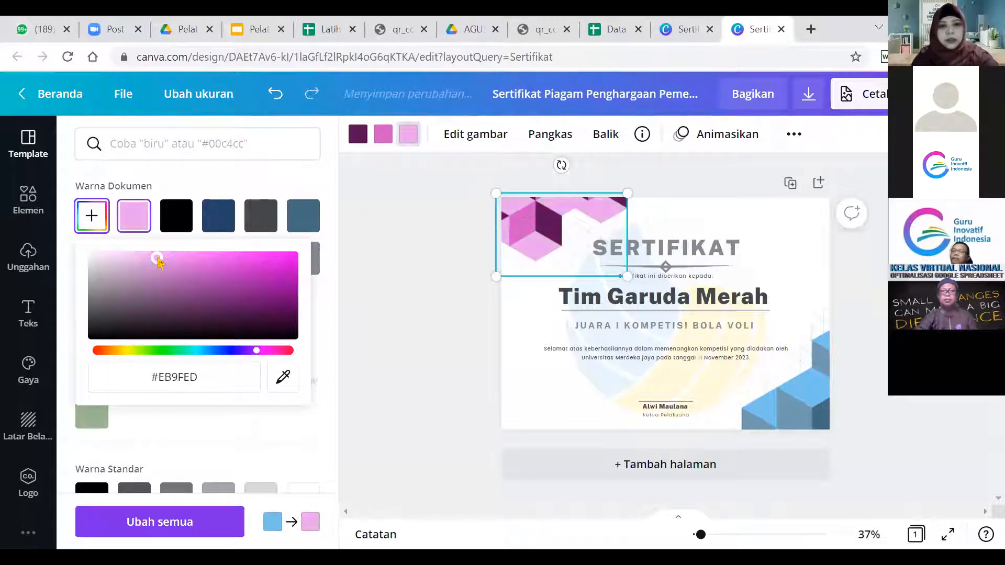
pyautogui.click(138, 280)
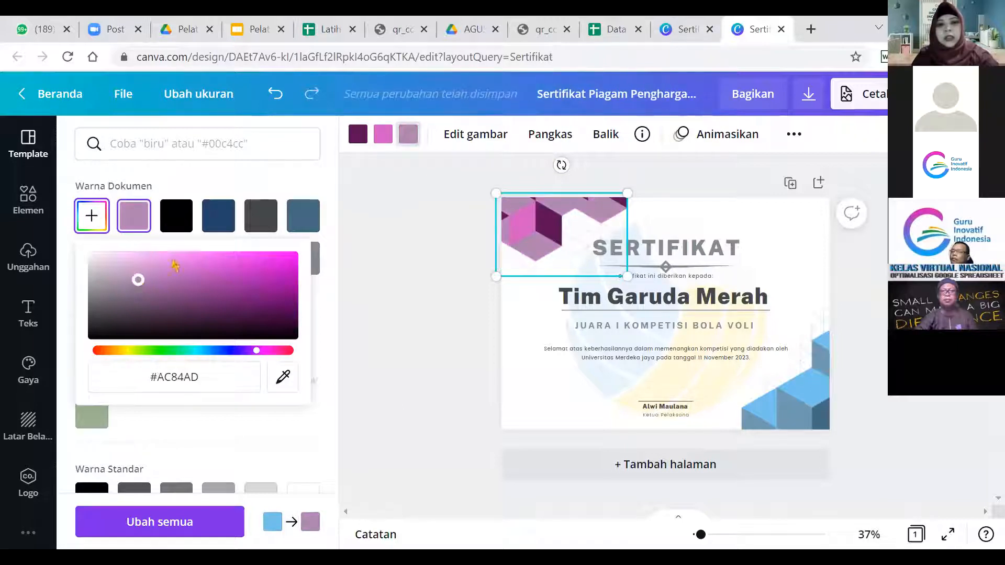
pyautogui.click(199, 260)
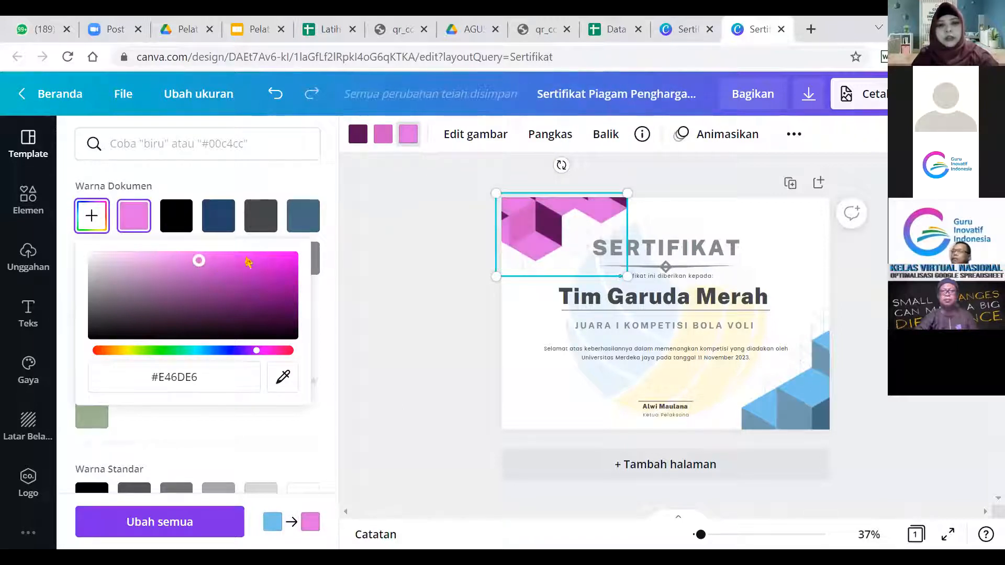
pyautogui.press('Escape')
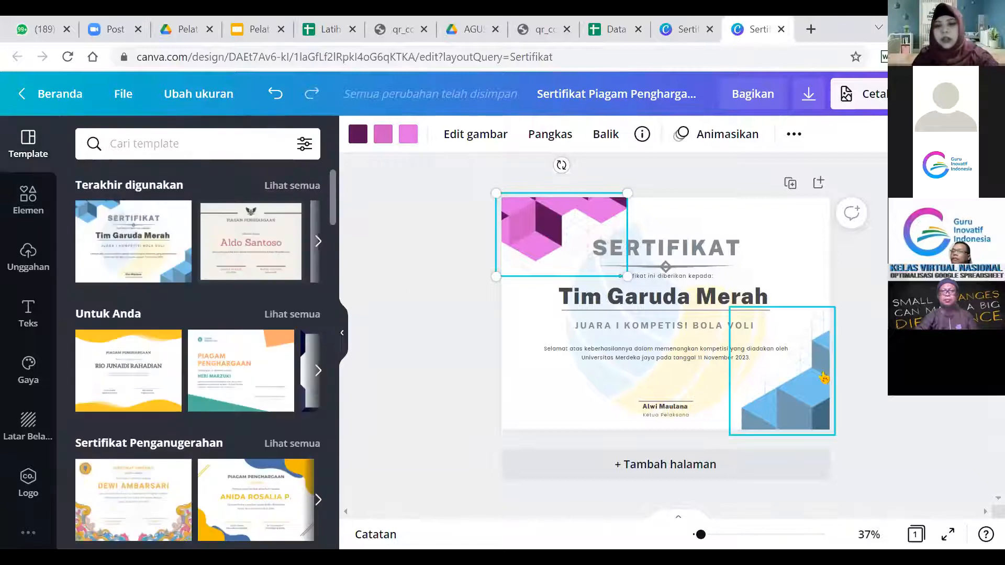
# Duplicate the pink corner cube graphic and drag the copy over the certificate centre.
pyautogui.click(823, 378)
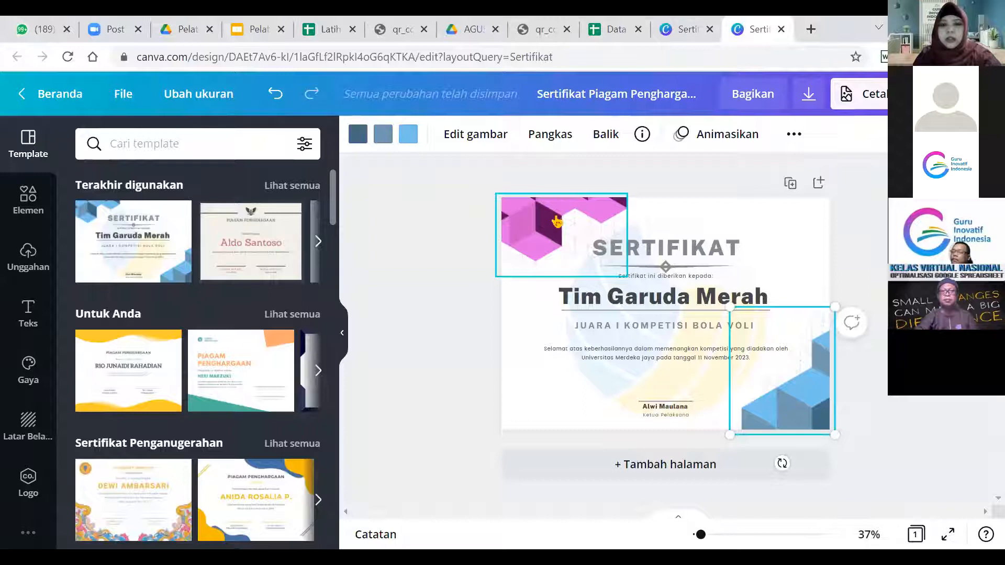
pyautogui.click(539, 212)
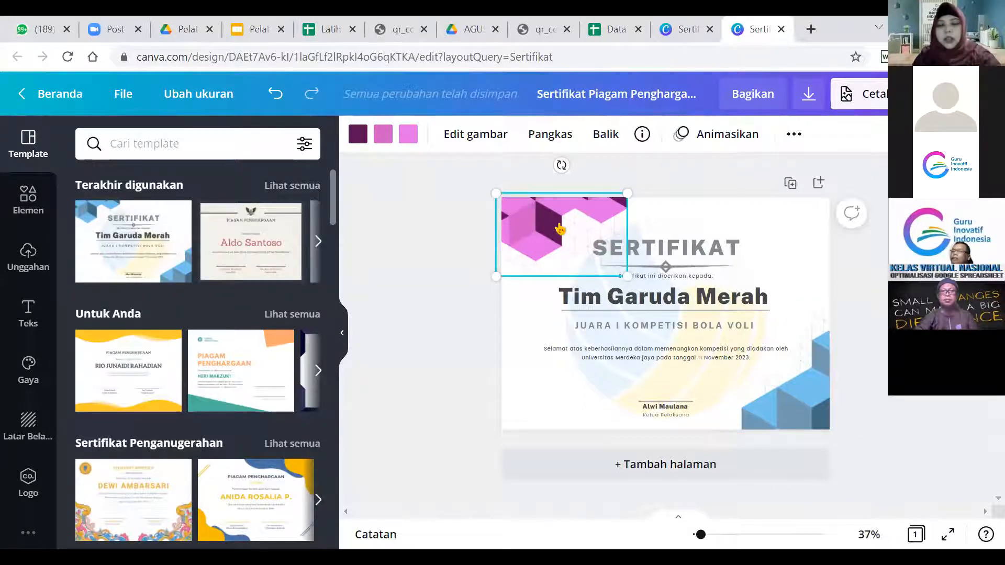
pyautogui.click(805, 403)
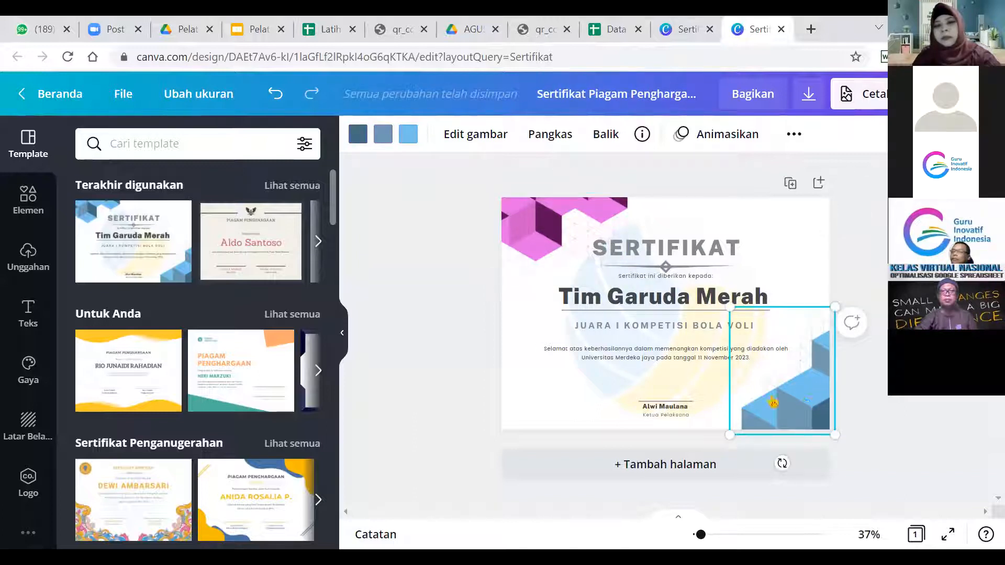
pyautogui.click(543, 221)
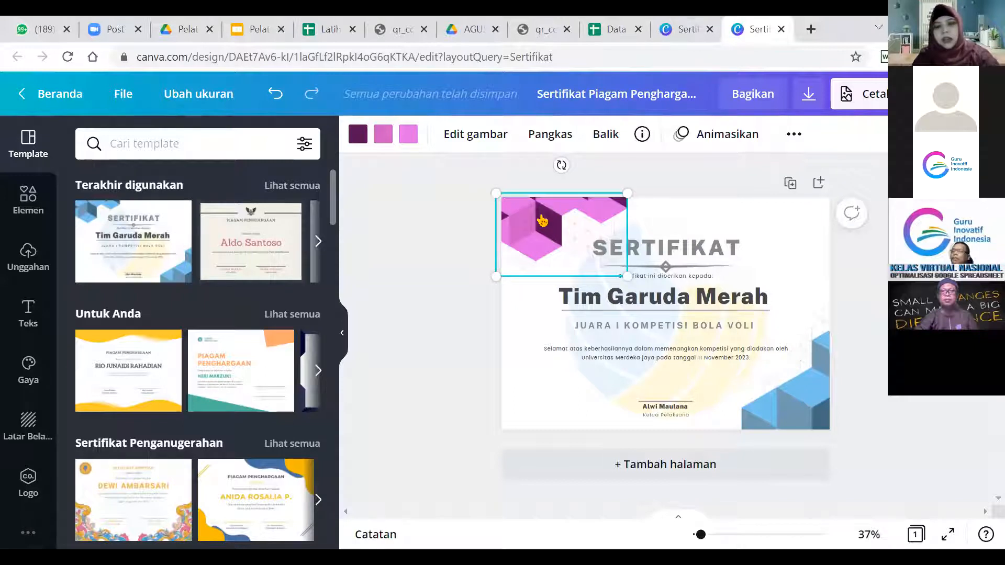
pyautogui.click(817, 226)
pyautogui.hotkey('ctrl', 'v')
pyautogui.moveTo(583, 243); pyautogui.dragTo(601, 331)
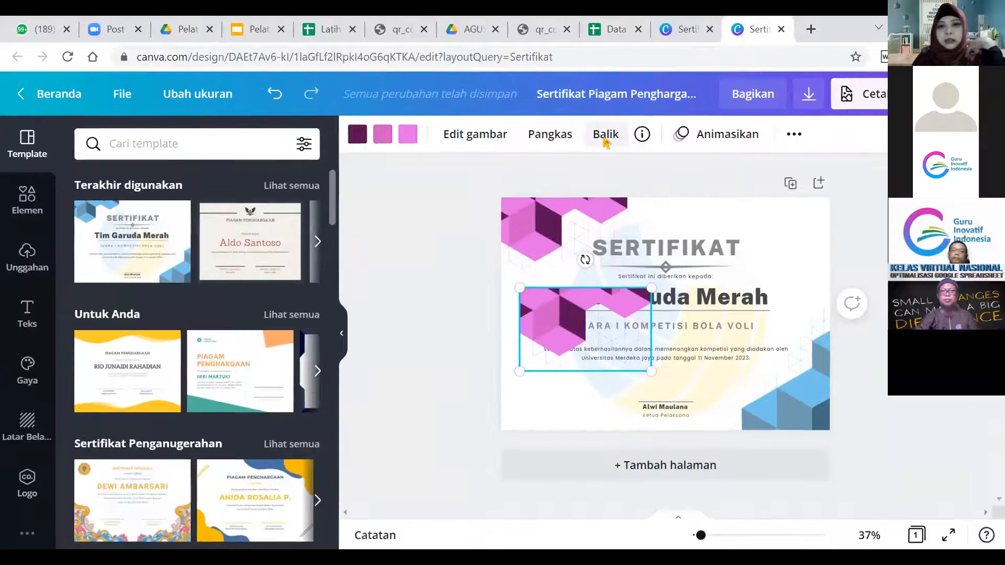
# Mirror the pink cube copy horizontally and vertically with the Balik options.
pyautogui.click(605, 137)
pyautogui.click(647, 180)
pyautogui.click(648, 182)
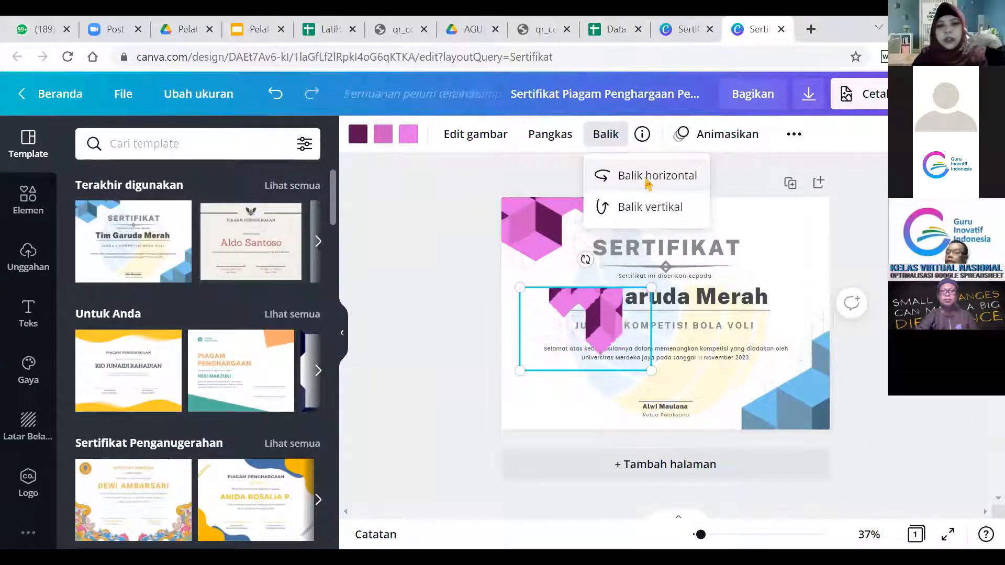
pyautogui.click(649, 209)
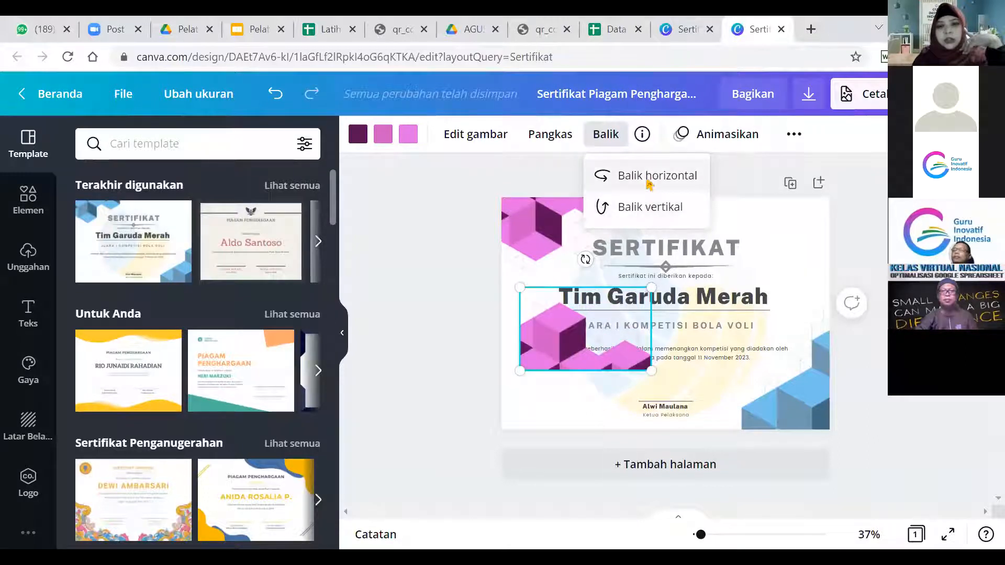
pyautogui.click(649, 180)
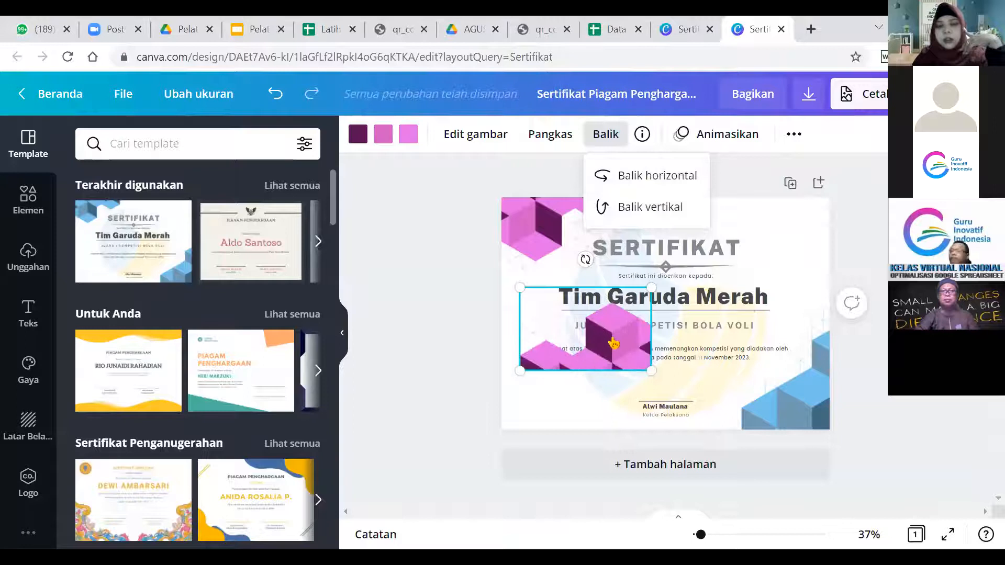
# Delete the blue bottom-right cube and place the flipped pink copy there.
pyautogui.moveTo(614, 343); pyautogui.dragTo(686, 360)
pyautogui.click(783, 419)
pyautogui.press('Delete')
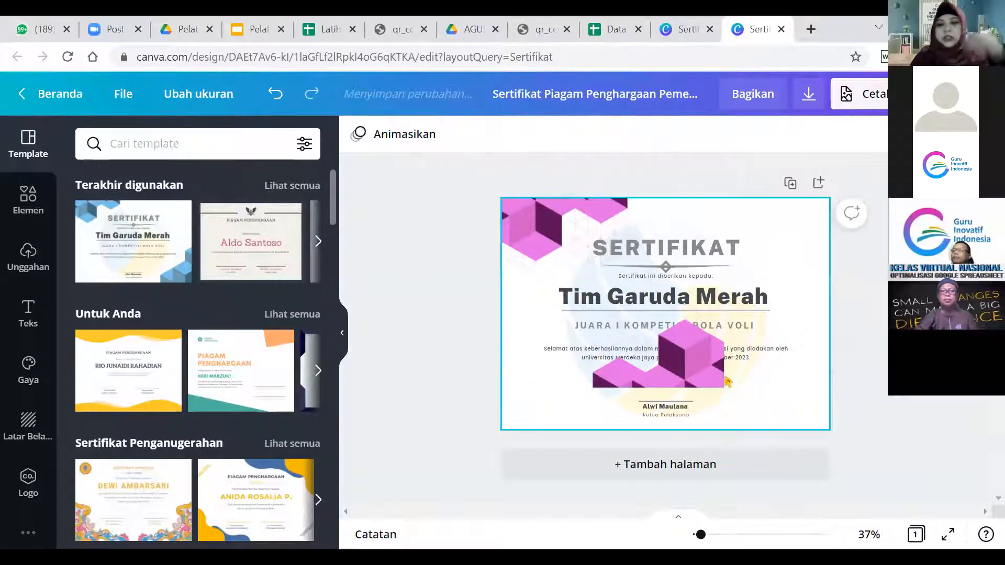
pyautogui.moveTo(676, 358); pyautogui.dragTo(781, 402)
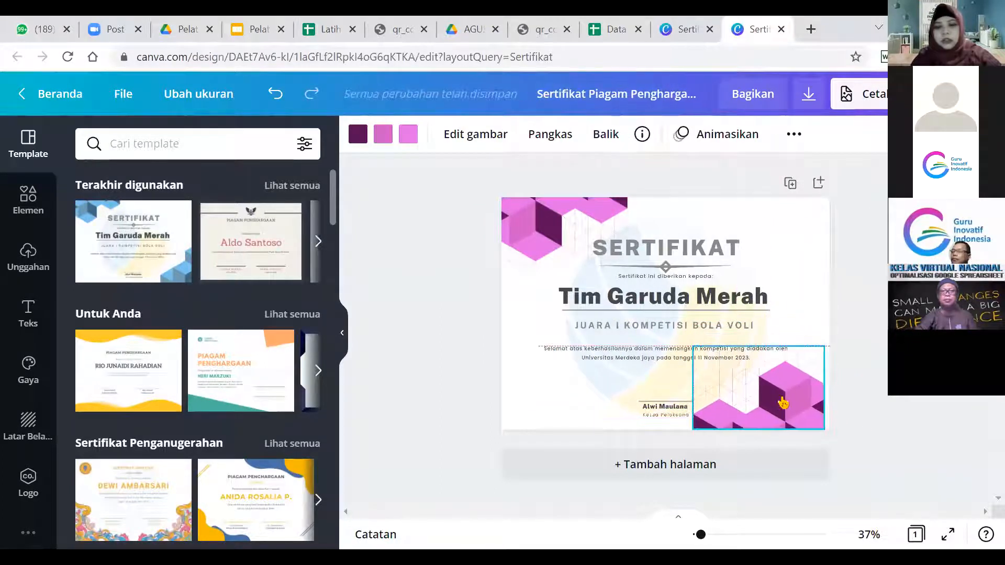
# Delete the 'Tim Garuda Merah' and 'JUARA I KOMPETISI BOLA VOLI' text lines.
pyautogui.click(889, 353)
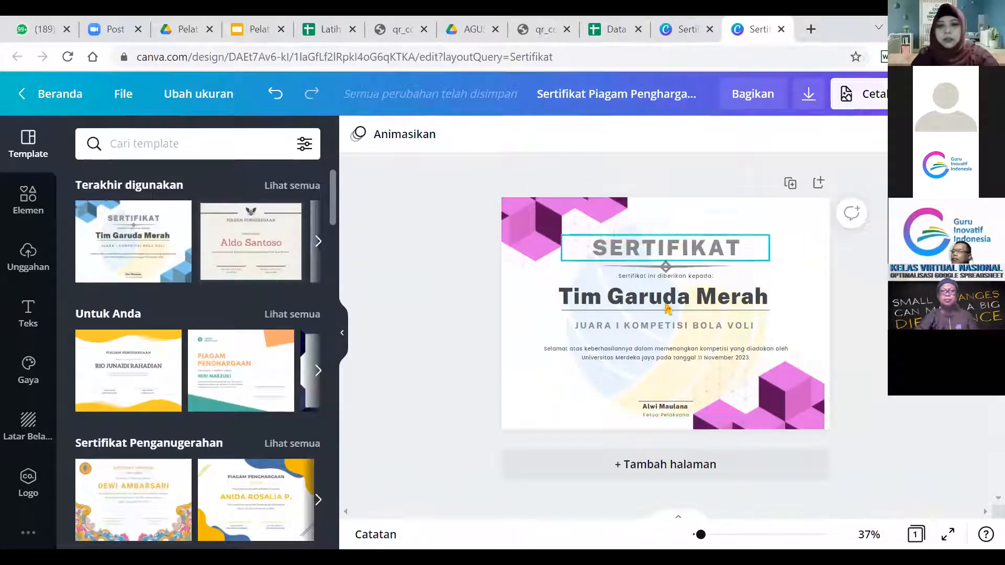
pyautogui.click(662, 312)
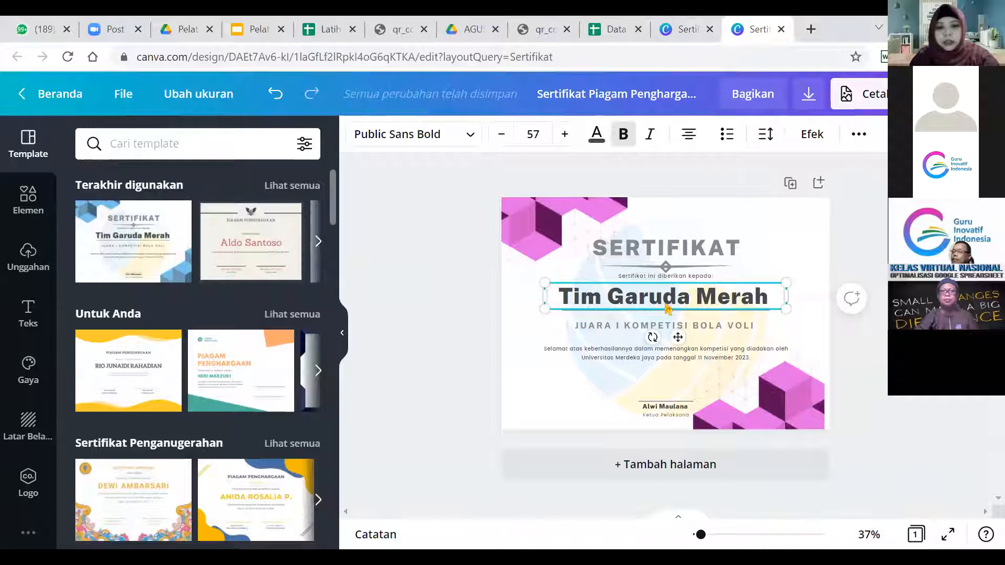
pyautogui.press('Delete')
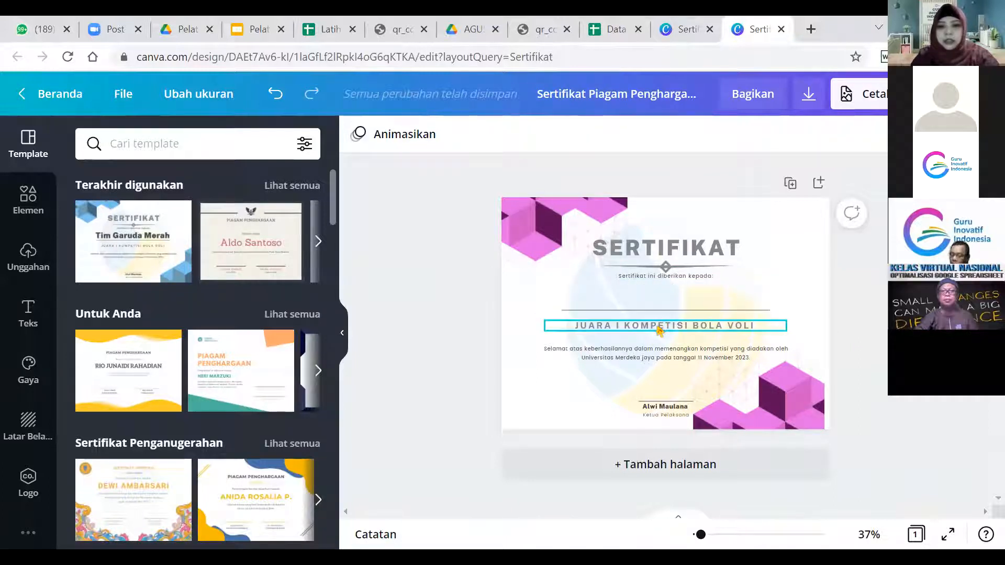
pyautogui.click(660, 329)
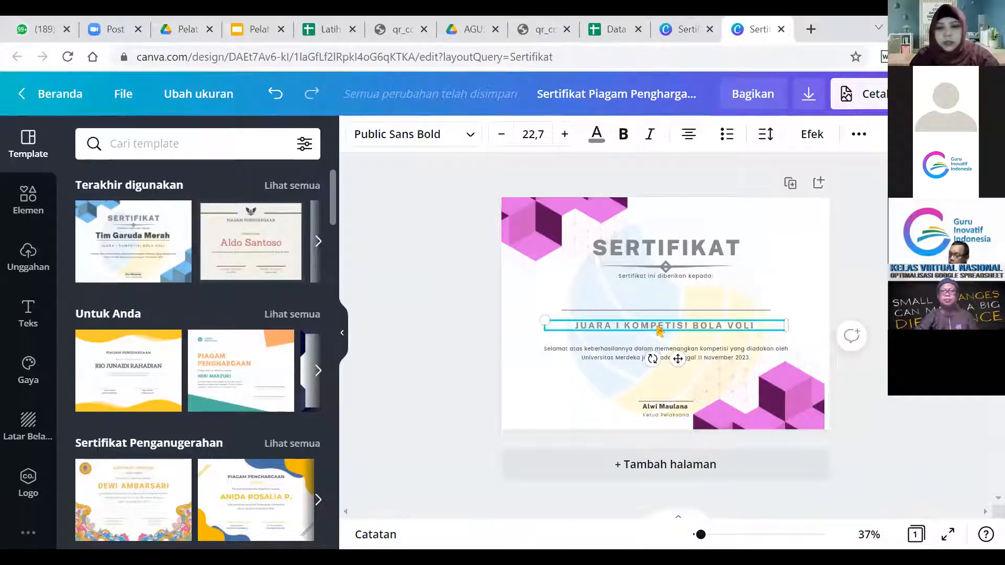
pyautogui.press('Delete')
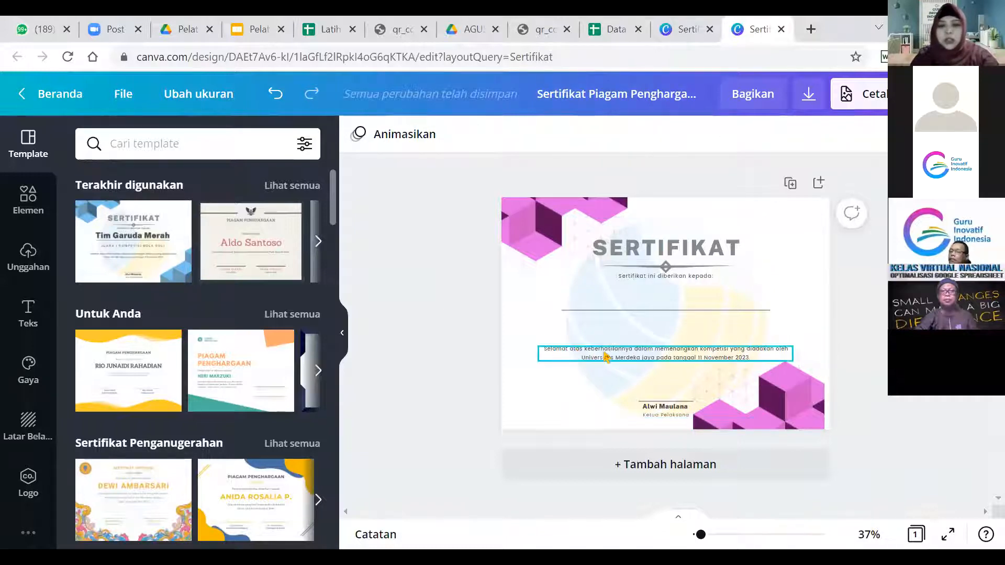
pyautogui.click(606, 357)
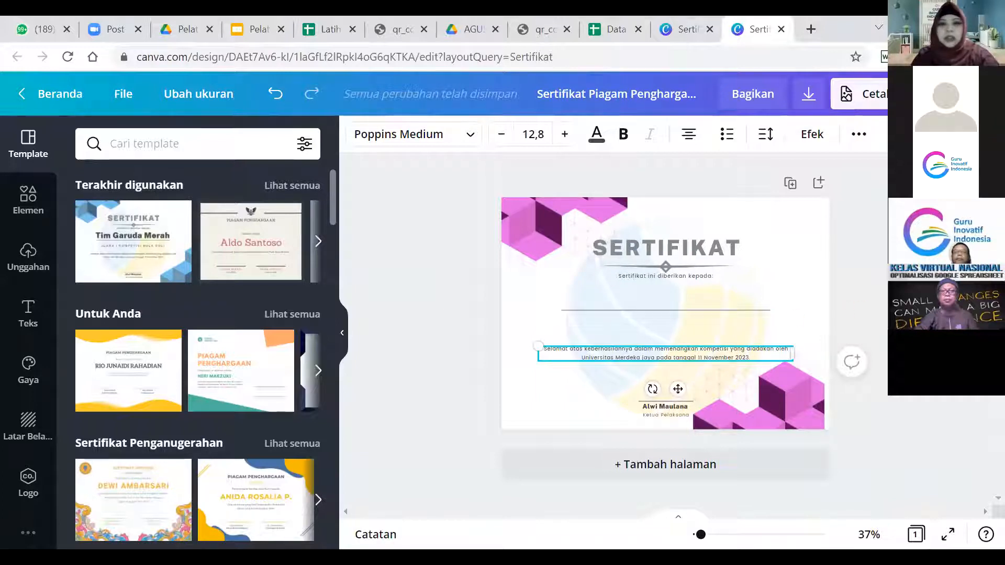
# From the Canva home page, open the earlier watermarked certificate under recent designs.
pyautogui.click(680, 35)
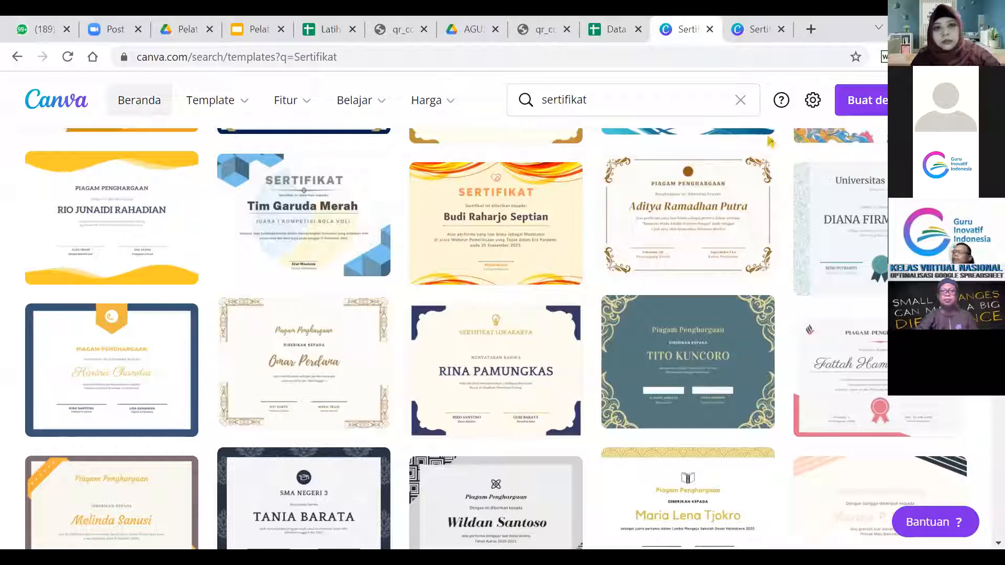
pyautogui.click(139, 100)
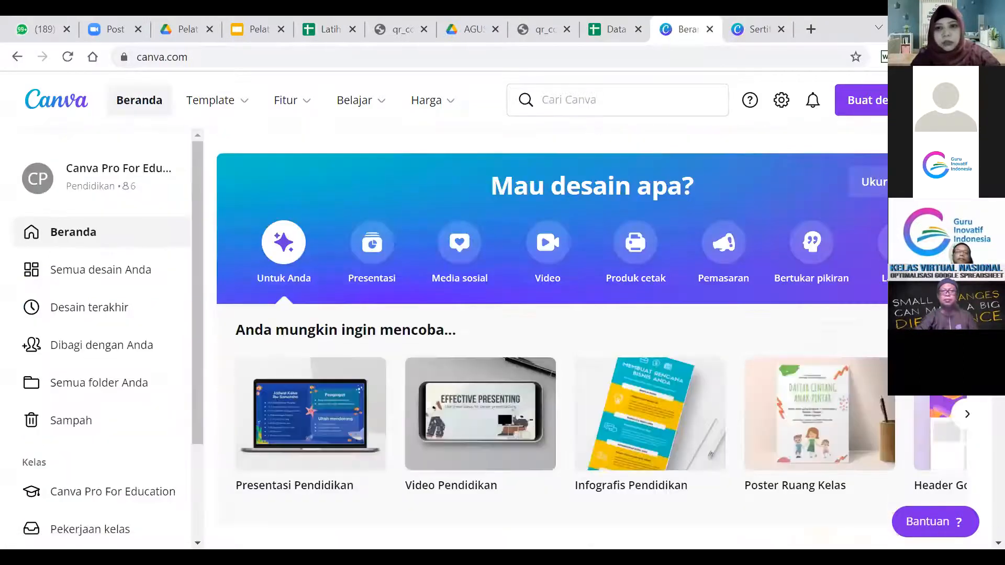
pyautogui.scroll(-7, 326, 441)
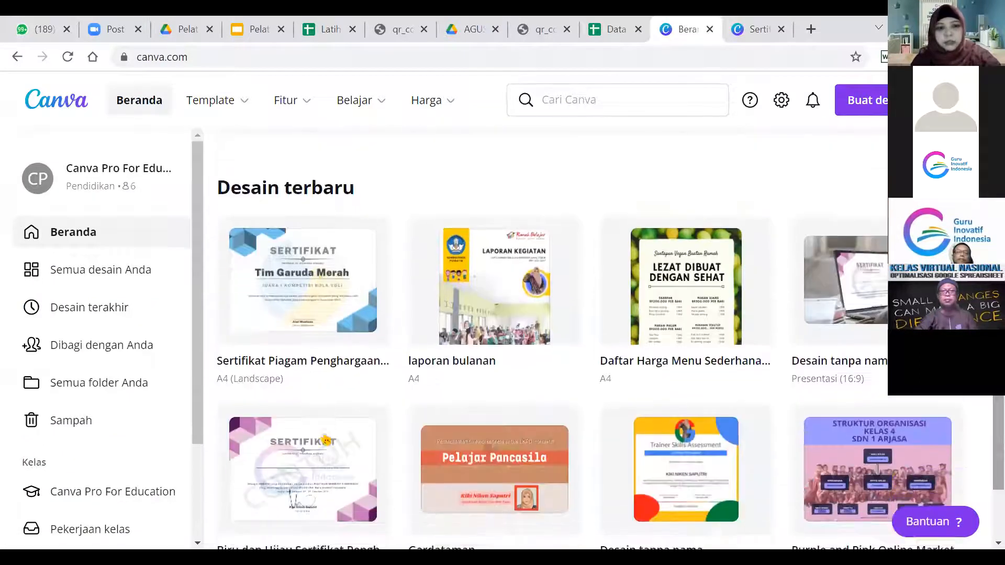
pyautogui.scroll(-2, 223, 314)
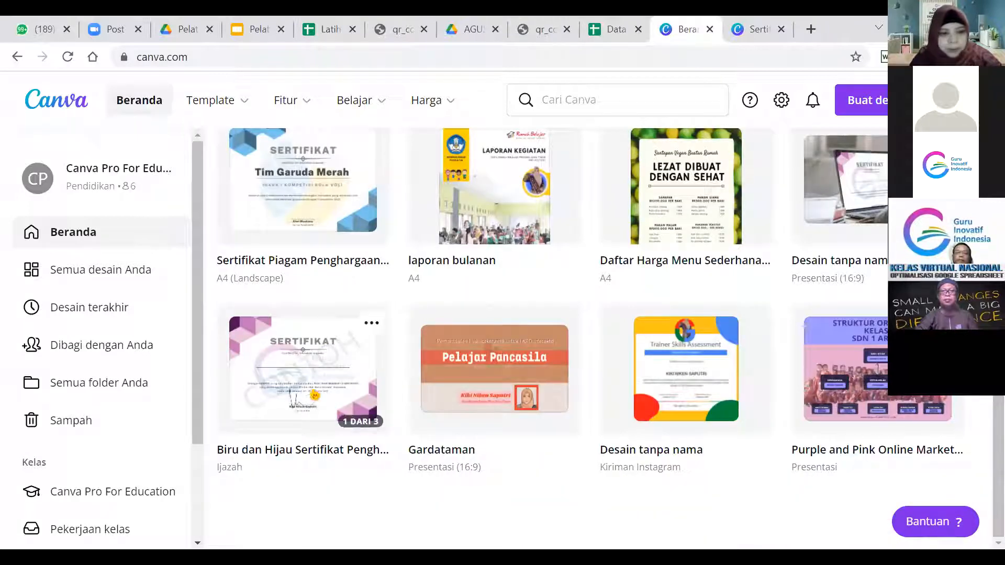
pyautogui.click(310, 394)
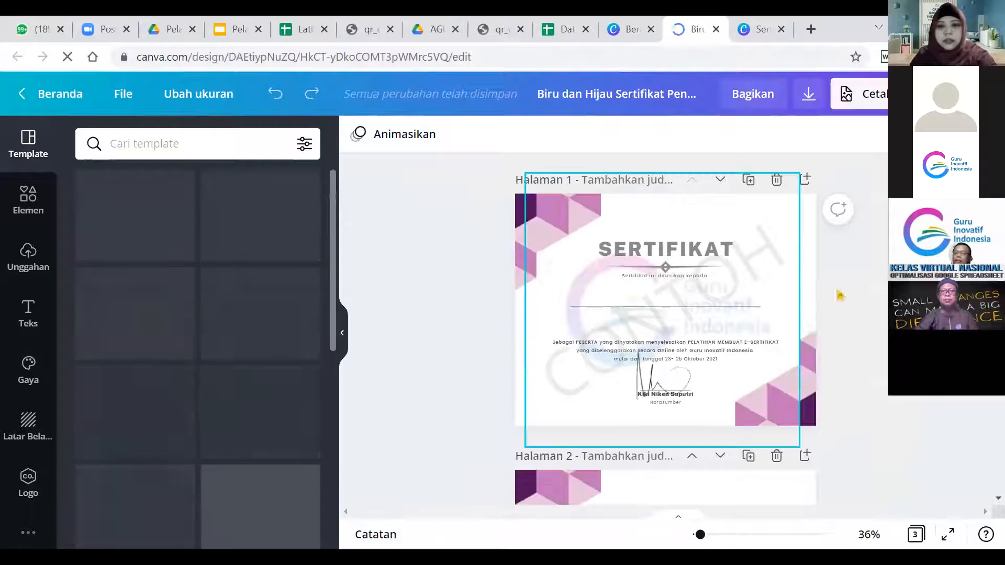
# Replace the congratulation paragraph with the PELATIHAN MEMBUAT E-SERTIFIKAT participant text, nudged higher.
pyautogui.click(742, 359)
pyautogui.click(738, 360)
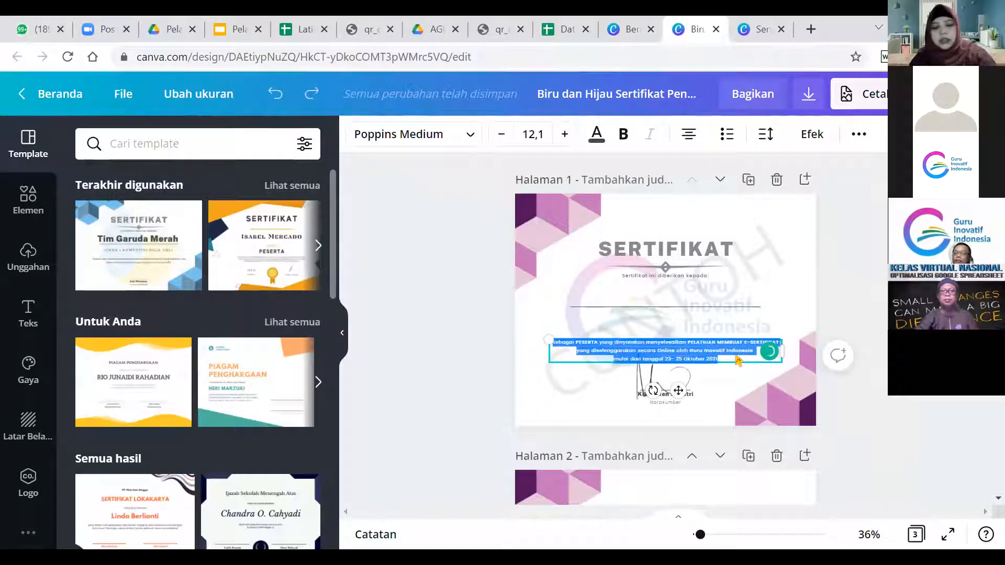
pyautogui.click(756, 29)
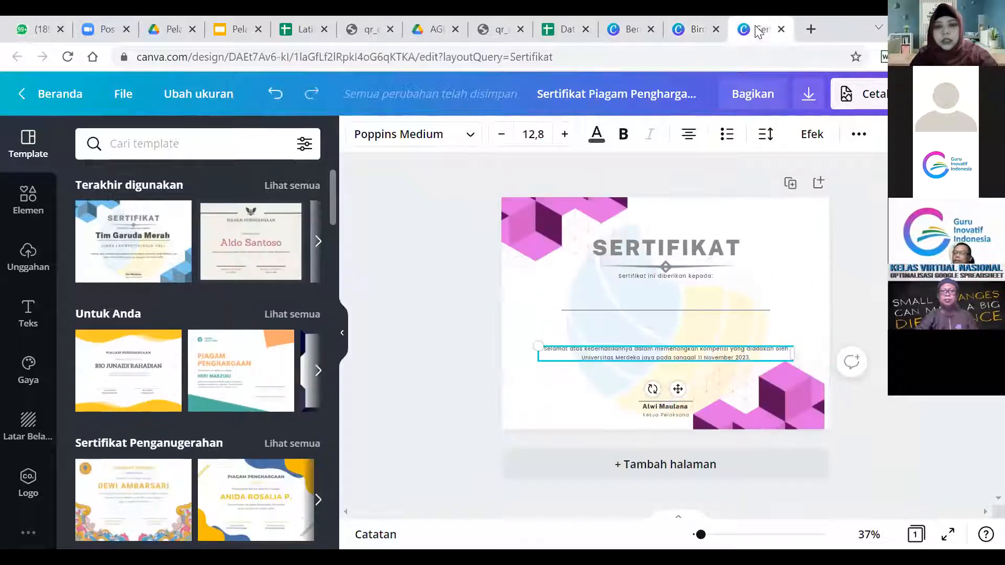
pyautogui.click(665, 352)
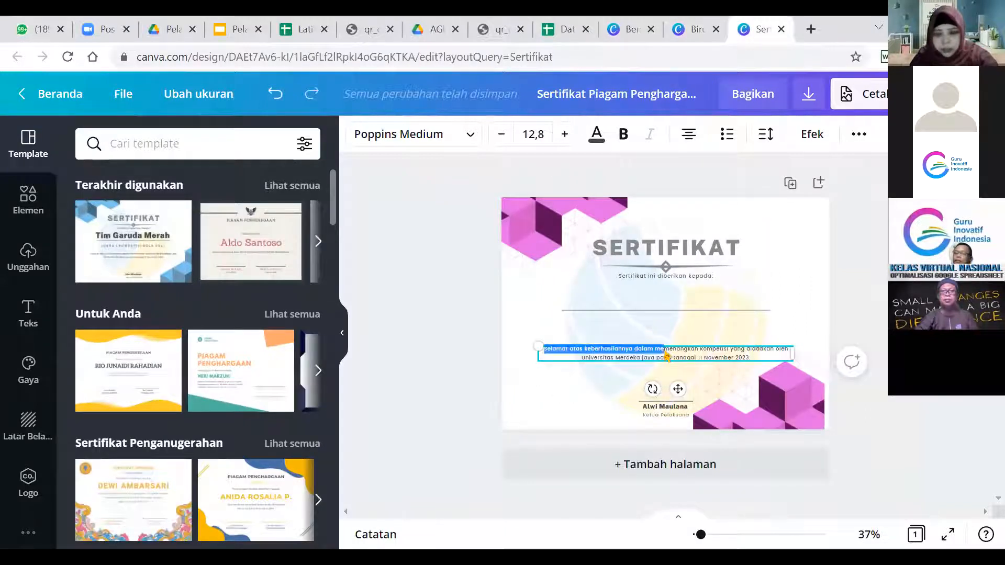
pyautogui.hotkey('ctrl', 'a')
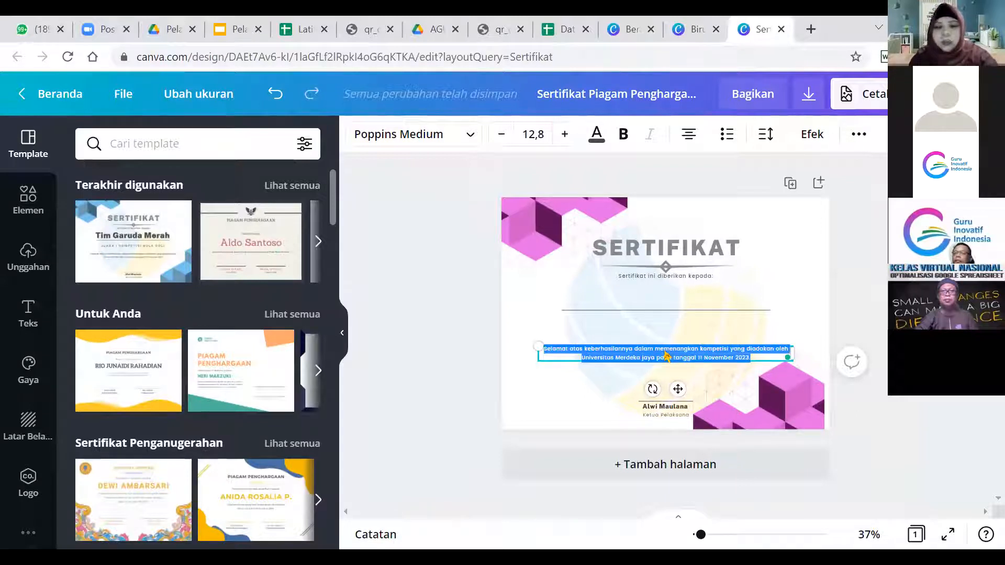
pyautogui.press('BackSpace')
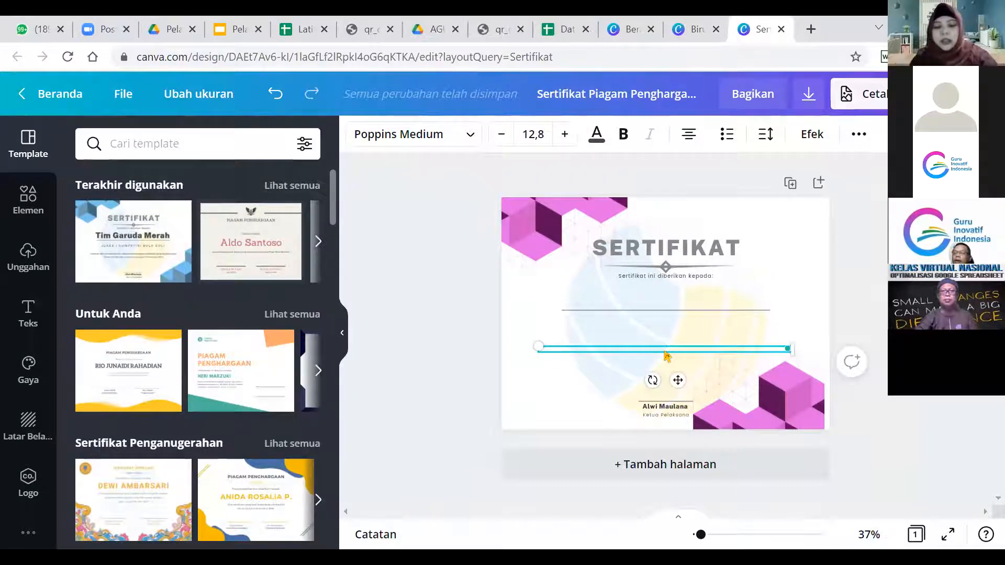
pyautogui.write('sebagai PESERTA yang dinyatakan menyelesaikan PELATIHAN MEMBUAT E-SERTIFIKAT yang diselenggarakan secara Online oleh Guru Inovatif Indonesia mulai dari tanggal 23- 25 Oktober 2021')
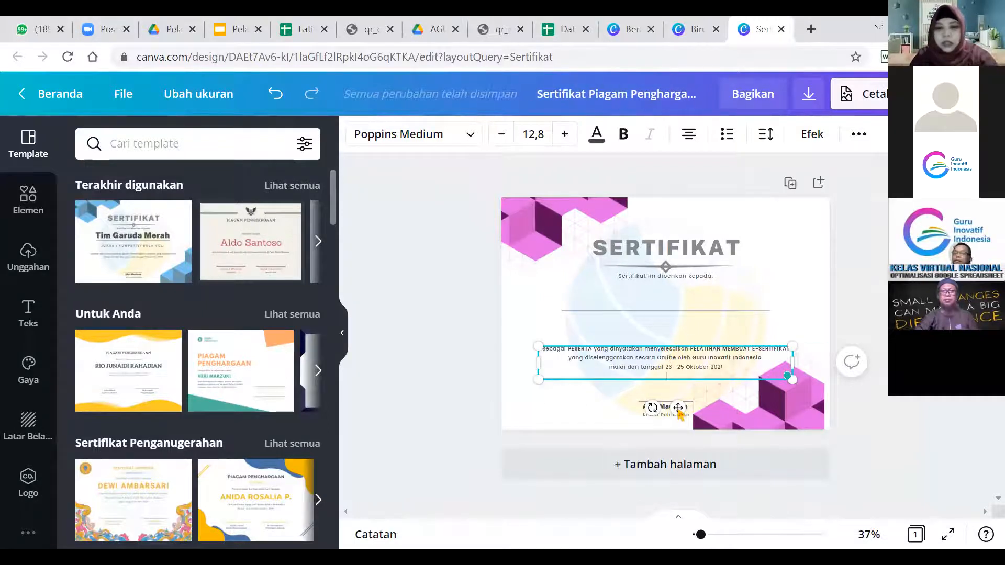
pyautogui.moveTo(679, 409); pyautogui.dragTo(679, 402)
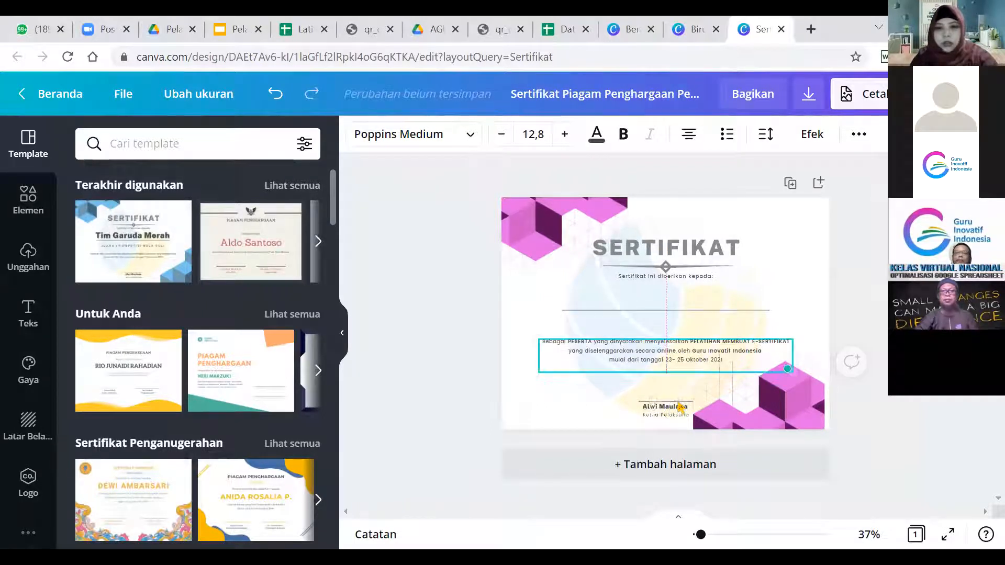
# Type the new signatory name on one centred line and retitle Ketua Pelaksana to Narasumber.
pyautogui.click(875, 327)
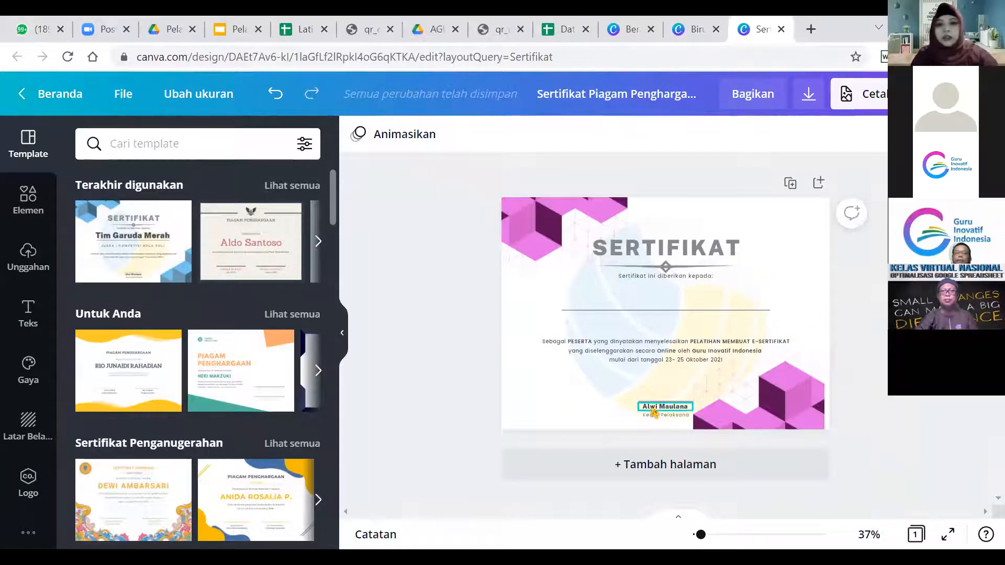
pyautogui.doubleClick(672, 409)
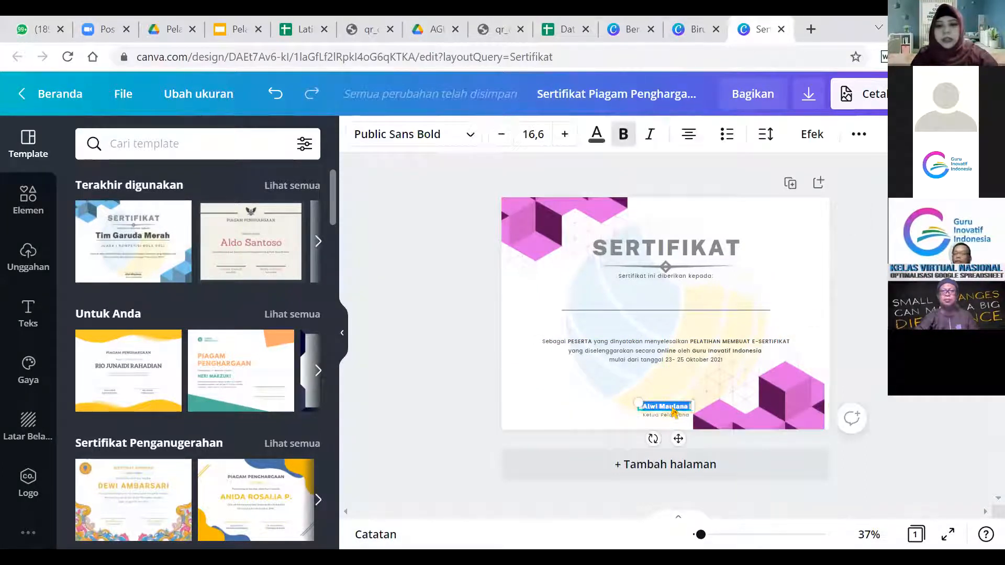
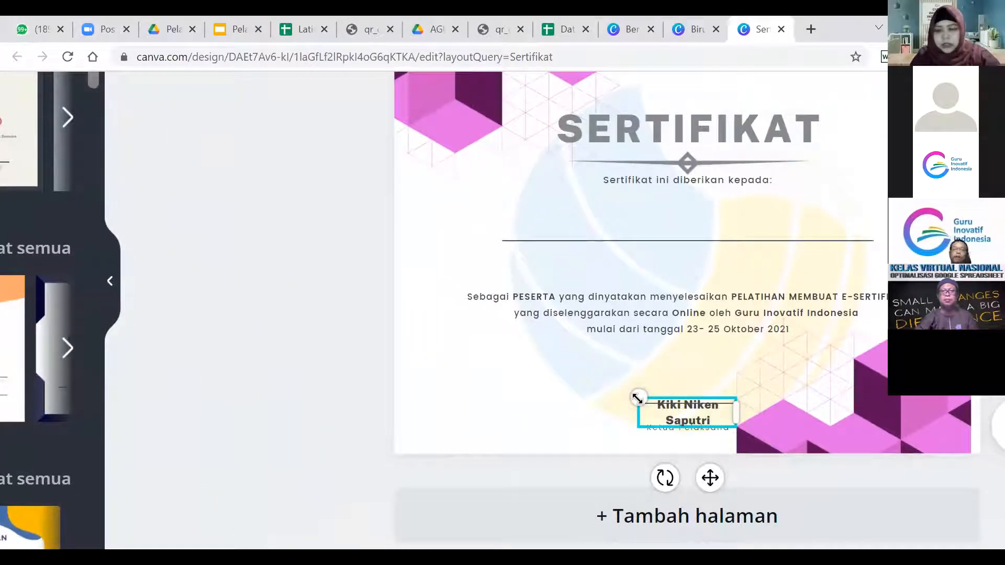
pyautogui.moveTo(637, 398); pyautogui.dragTo(561, 374)
pyautogui.moveTo(736, 401); pyautogui.dragTo(813, 401)
pyautogui.moveTo(565, 388); pyautogui.dragTo(687, 401)
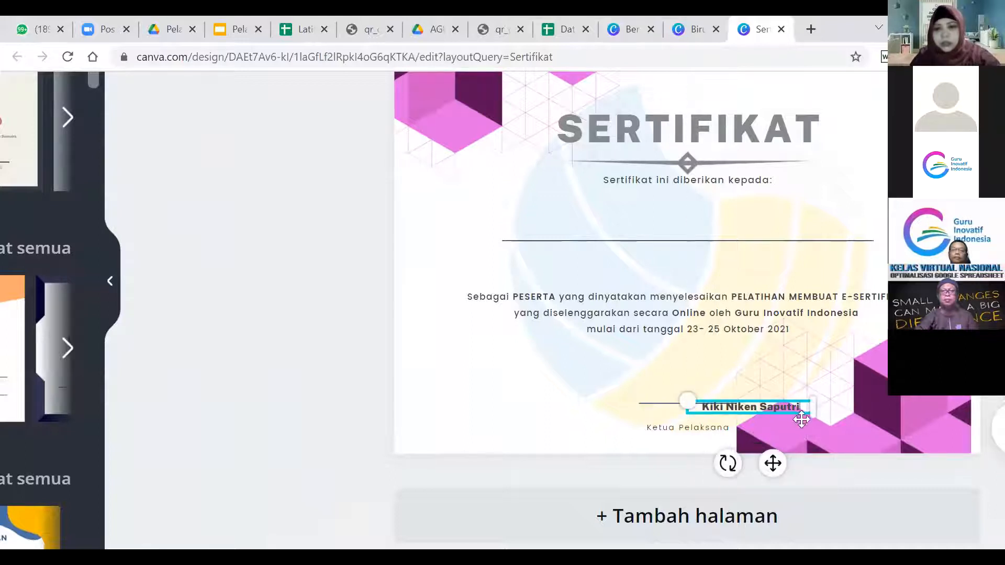
pyautogui.moveTo(772, 463); pyautogui.dragTo(713, 474)
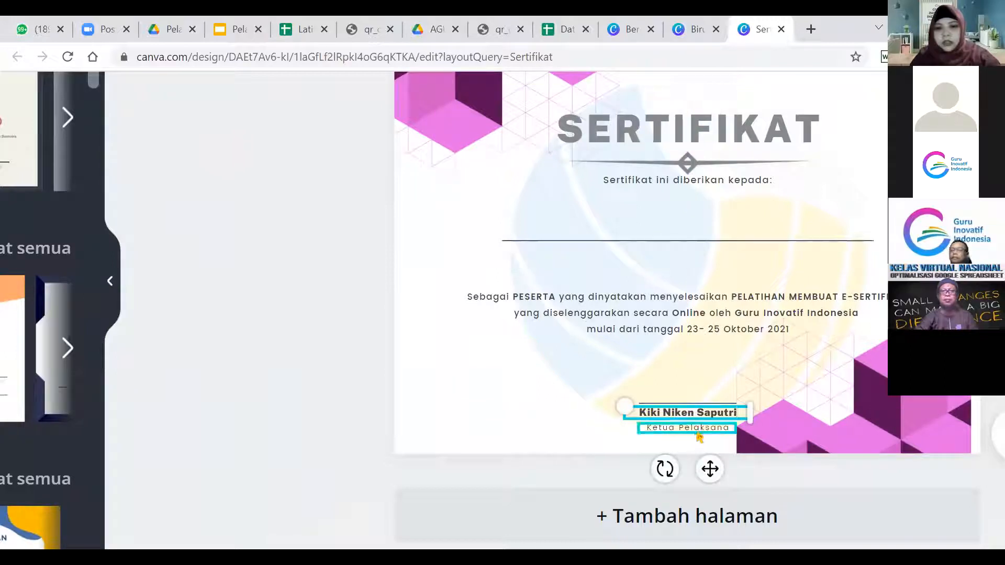
pyautogui.doubleClick(696, 430)
pyautogui.write('N')
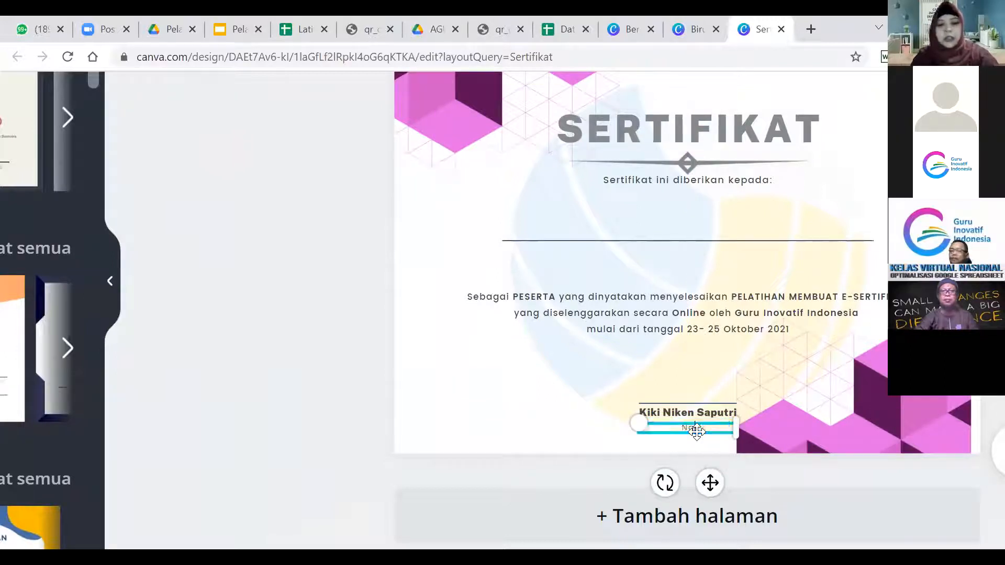
pyautogui.write('arasumber')
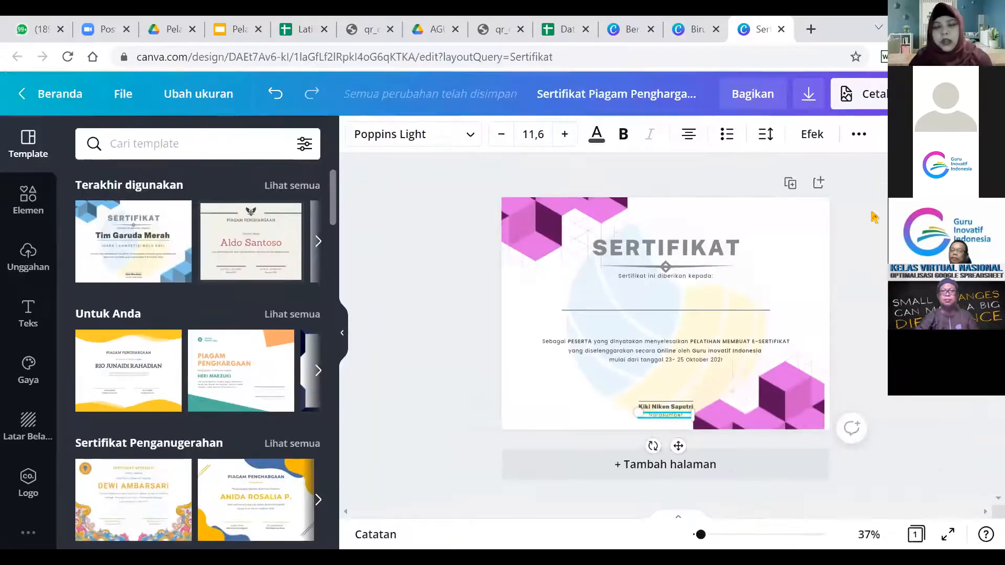
# Select the large faded blue and yellow background image and delete it.
pyautogui.click(584, 299)
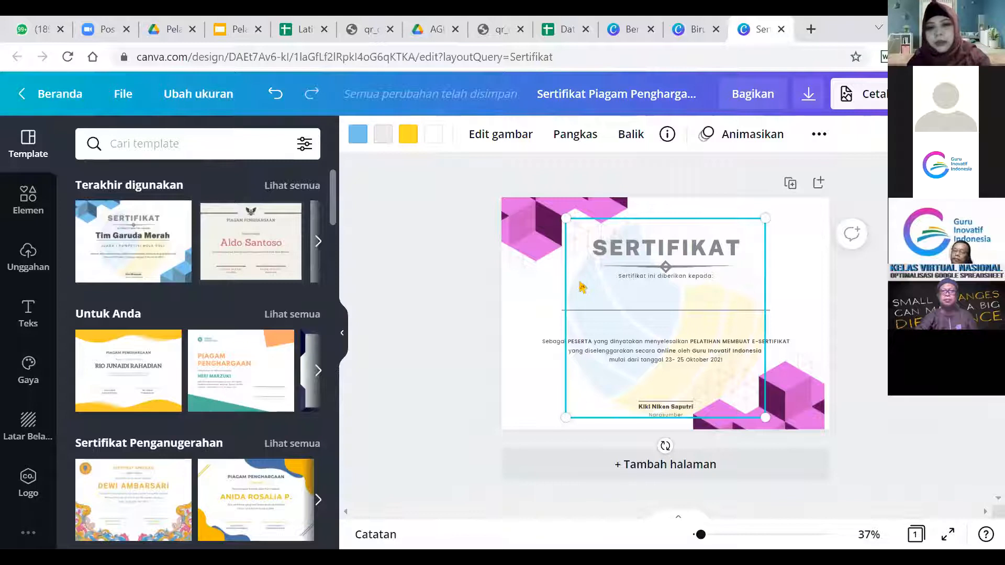
pyautogui.press('Delete')
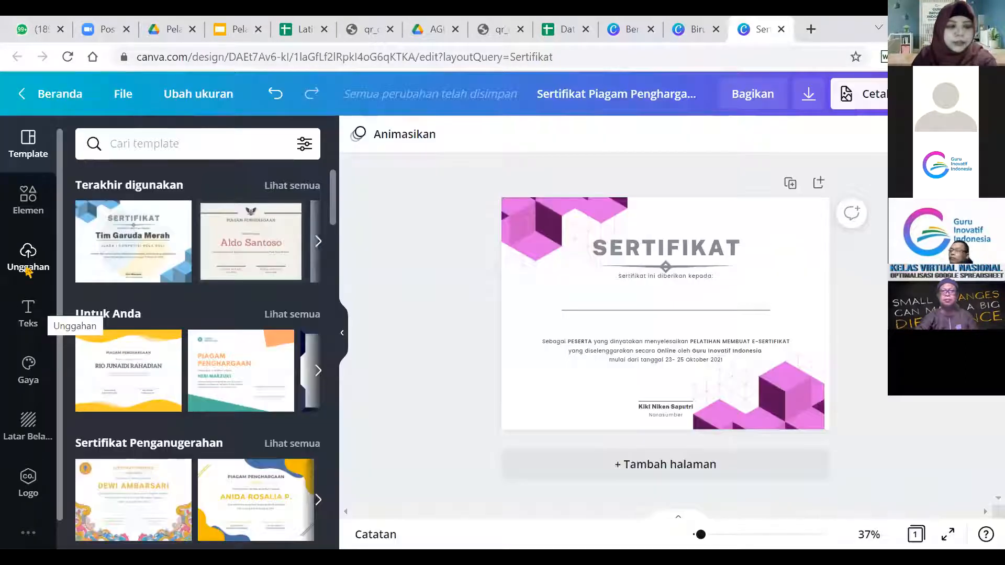
# Open the Unggahan panel and scroll through the previously uploaded Gambar images.
pyautogui.click(28, 262)
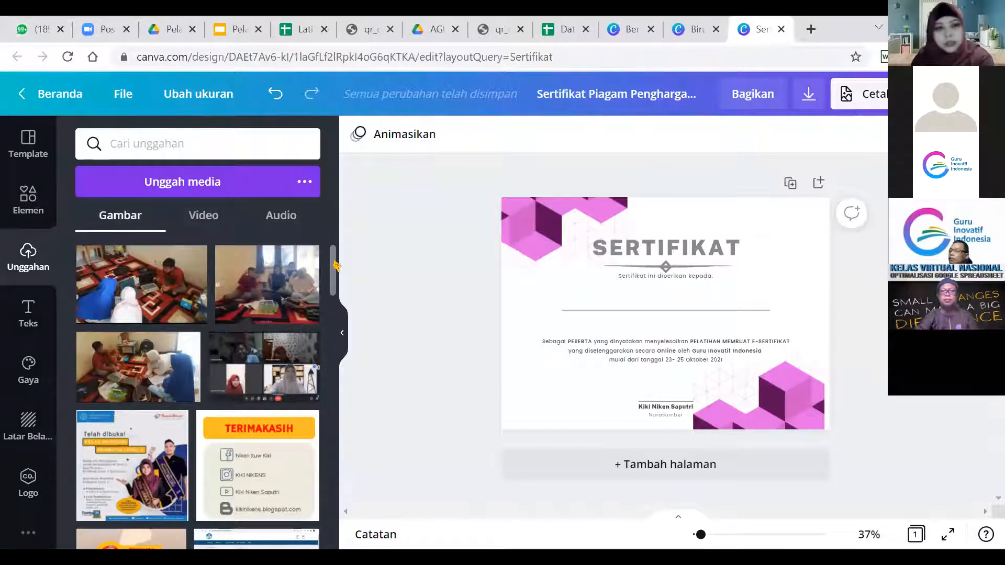
pyautogui.scroll(-1, 336, 272)
pyautogui.scroll(-10, 337, 272)
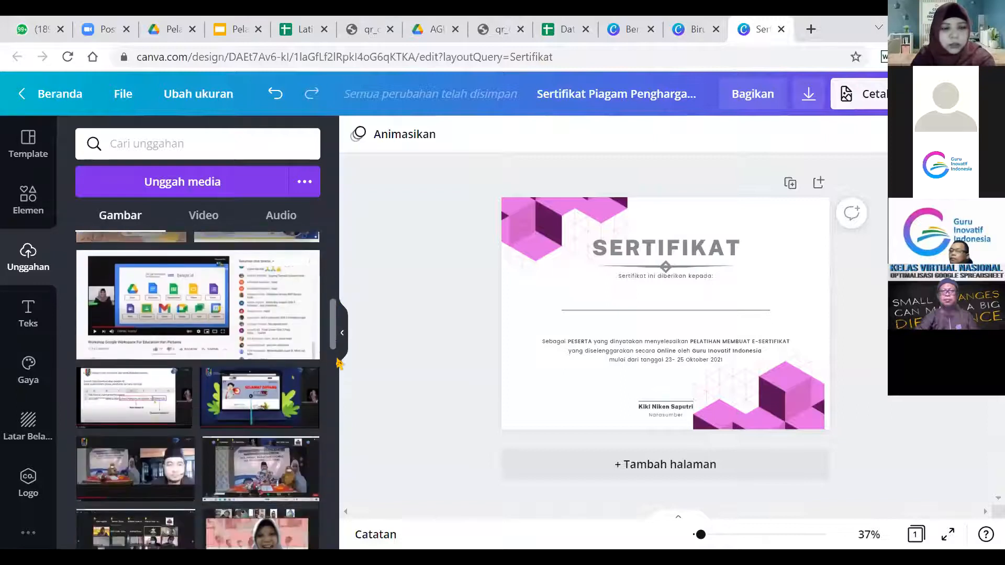
pyautogui.scroll(-10, 337, 397)
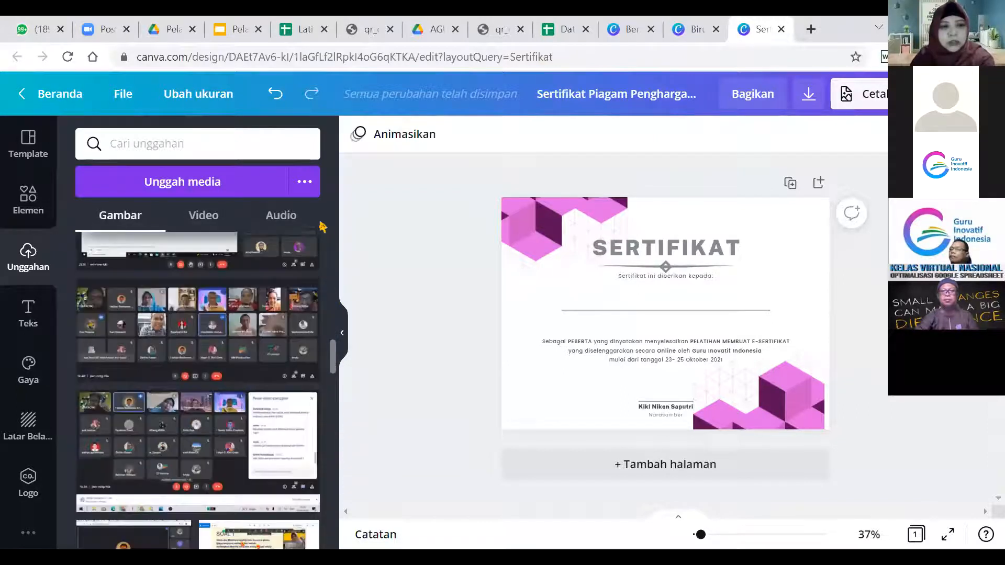
pyautogui.scroll(15, 324, 223)
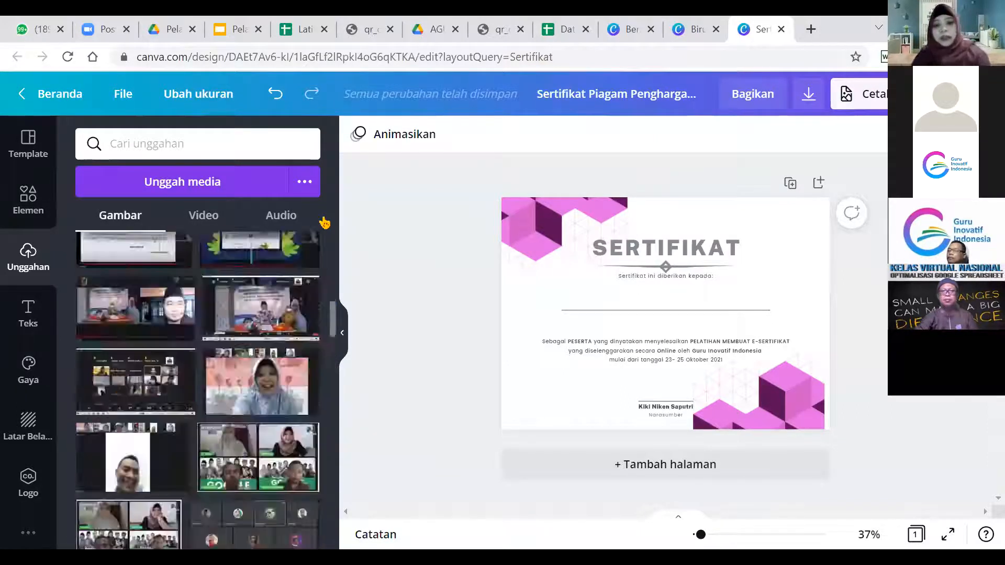
# Upload 'Logo guru inovatif Indonesia' from the Downloads folder through Unggah media.
pyautogui.click(218, 184)
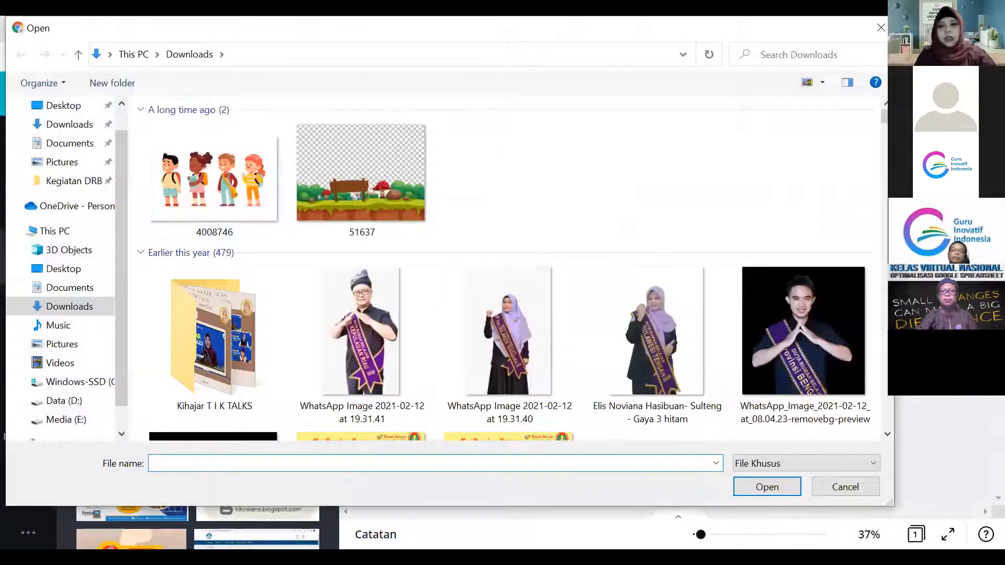
pyautogui.moveTo(885, 116); pyautogui.dragTo(885, 297)
pyautogui.scroll(-10, 897, 414)
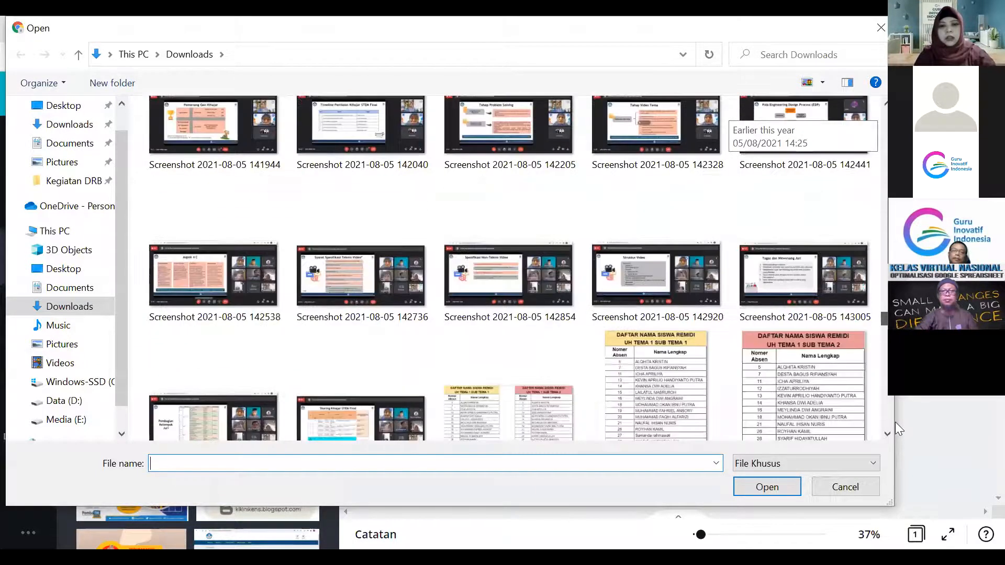
pyautogui.scroll(-10, 893, 411)
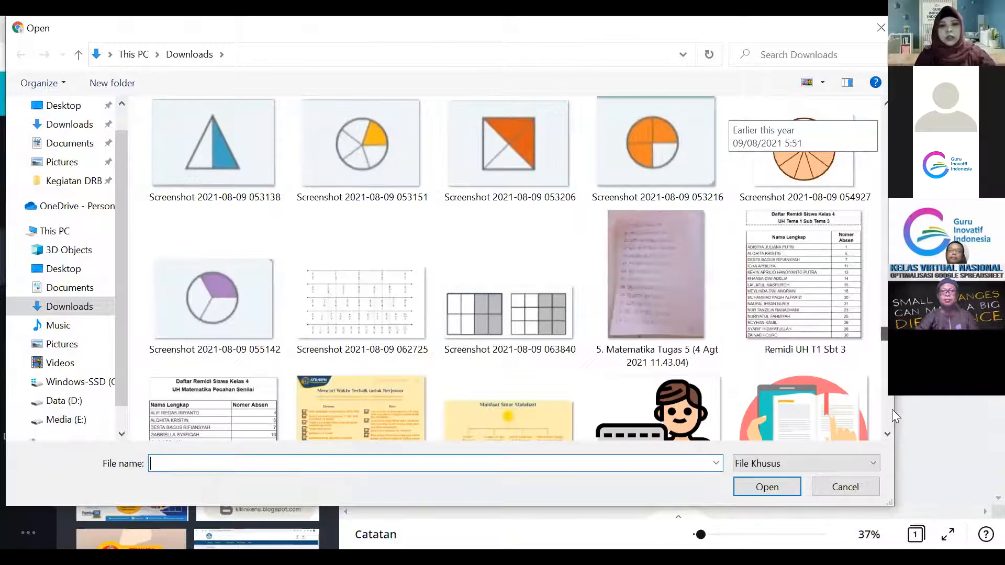
pyautogui.scroll(-15, 892, 408)
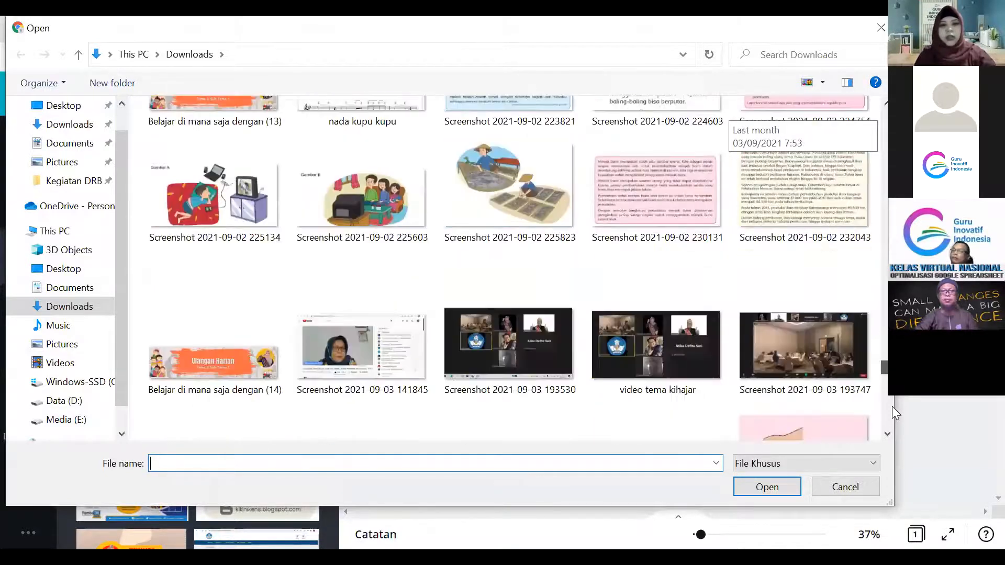
pyautogui.scroll(8, 891, 400)
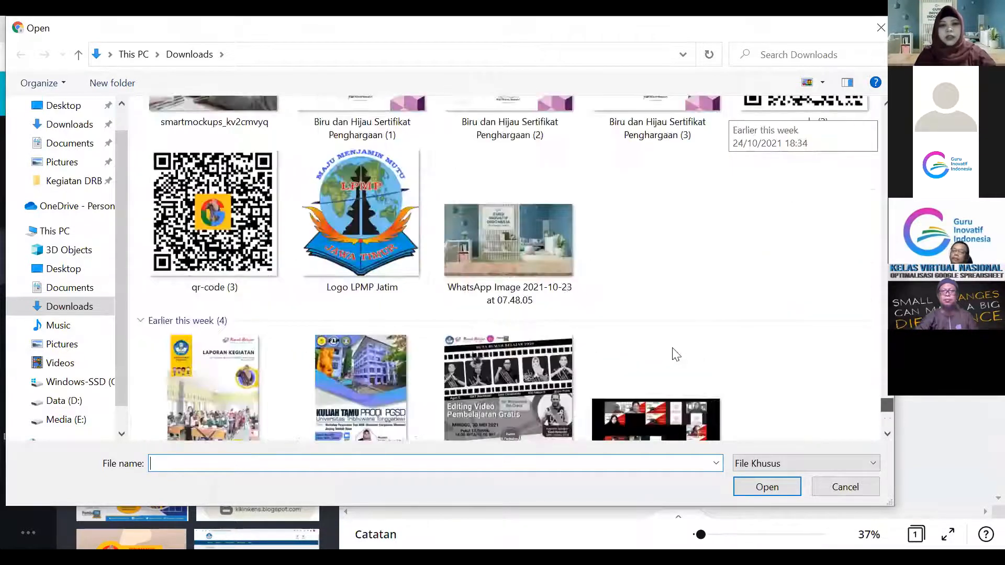
pyautogui.scroll(4, 670, 325)
pyautogui.scroll(3, 821, 135)
pyautogui.click(656, 339)
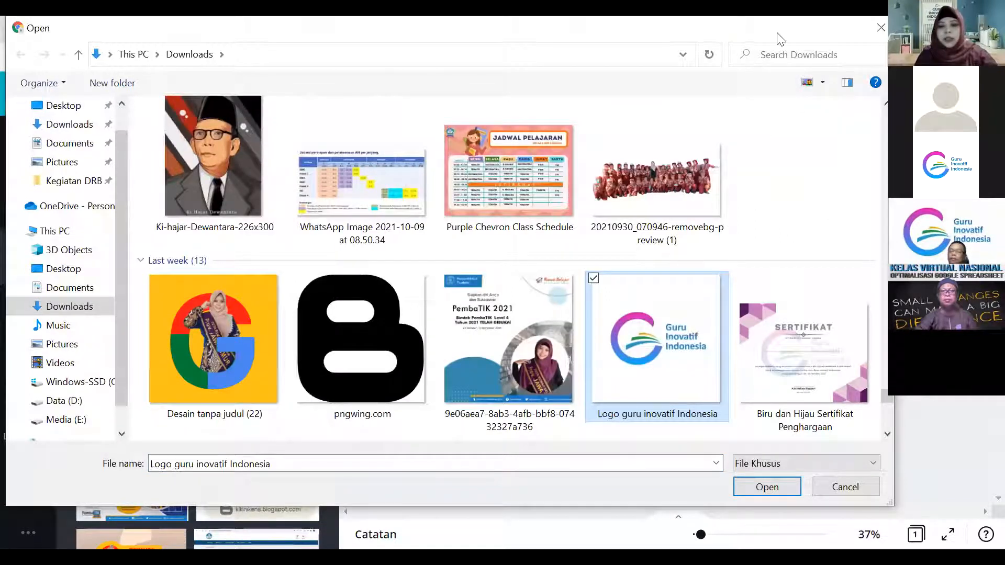
pyautogui.moveTo(777, 33); pyautogui.dragTo(798, 33)
pyautogui.click(797, 365)
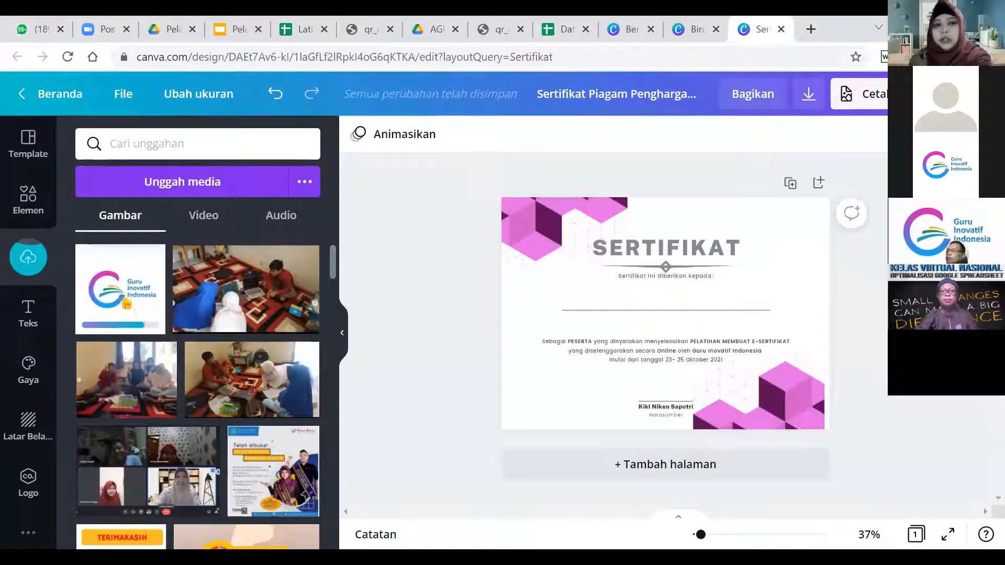
# Add the uploaded Guru Inovatif Indonesia logo and enlarge it across the certificate's centre.
pyautogui.click(127, 305)
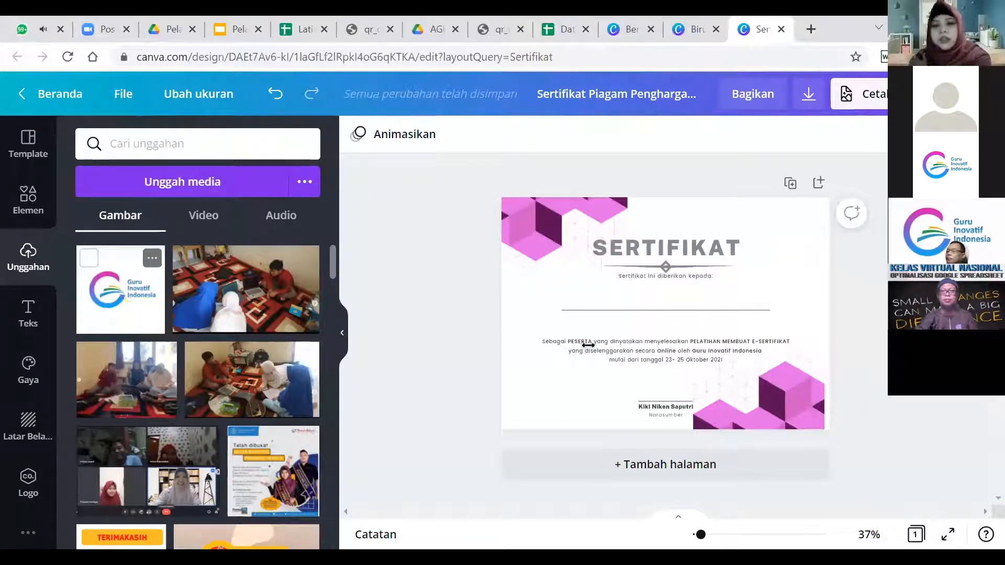
pyautogui.moveTo(596, 244); pyautogui.dragTo(538, 224)
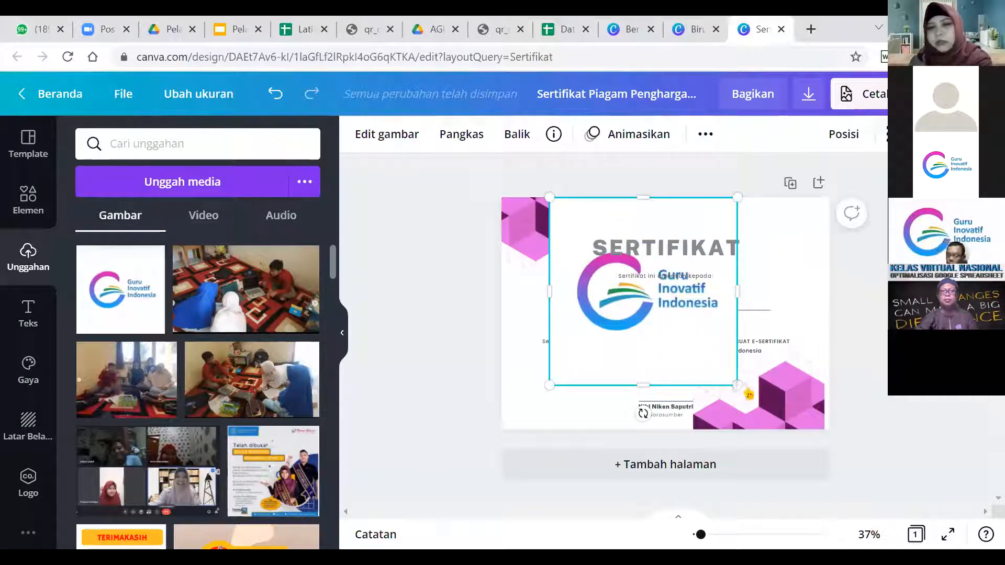
pyautogui.moveTo(754, 394); pyautogui.dragTo(796, 419)
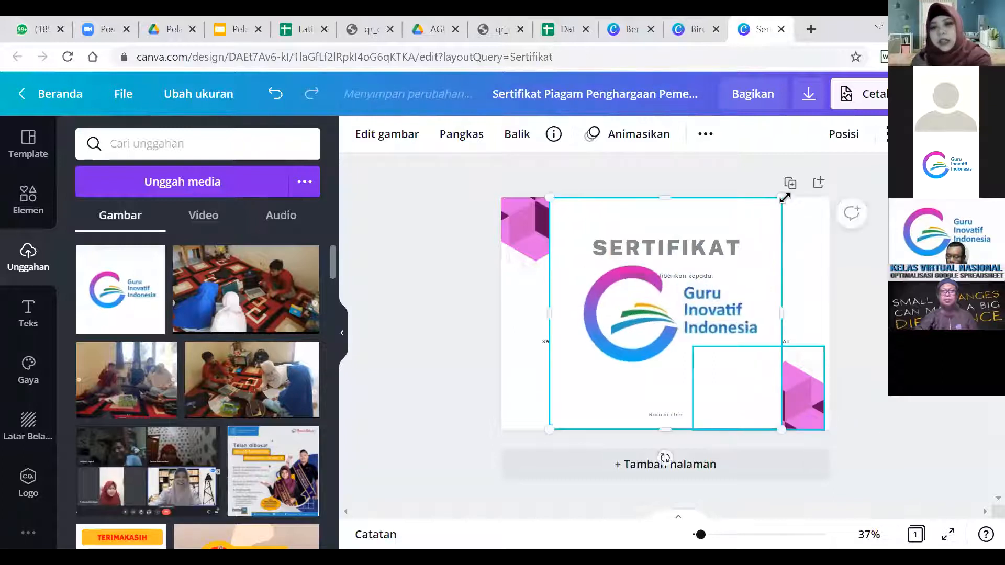
pyautogui.moveTo(775, 203)
pyautogui.mouseDown()
pyautogui.moveTo(752, 255)
pyautogui.moveTo(771, 220)
pyautogui.mouseUp()
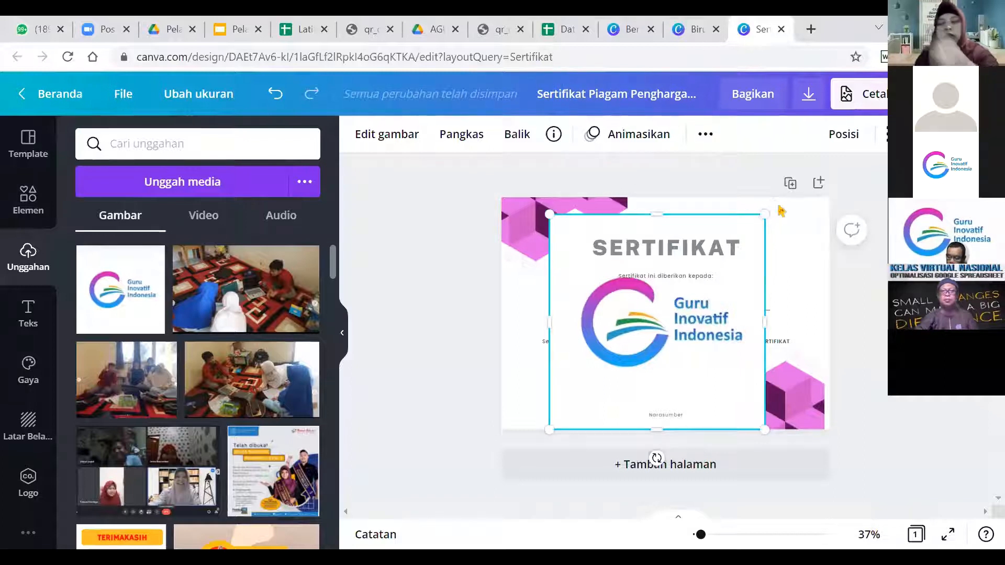
pyautogui.moveTo(768, 211); pyautogui.dragTo(762, 242)
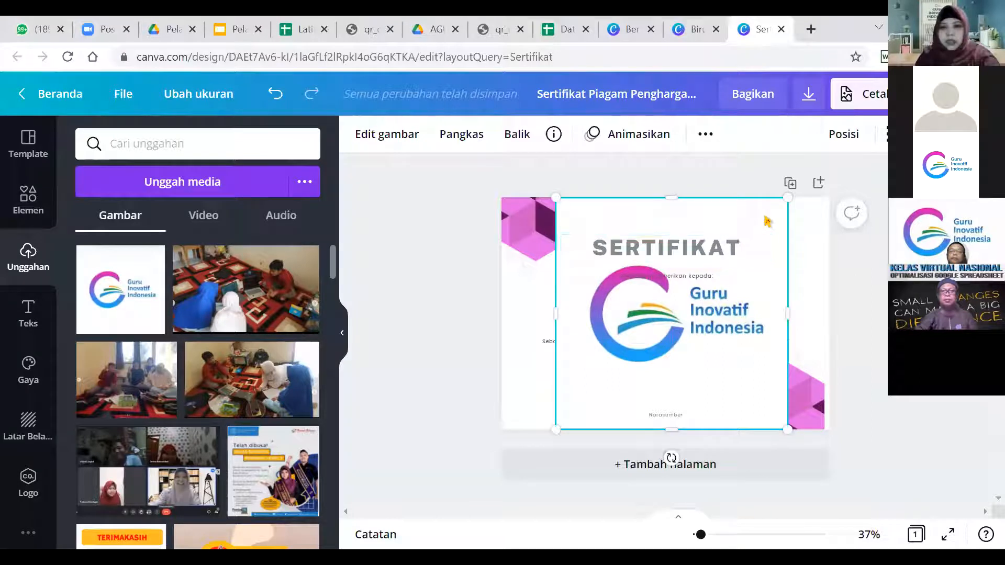
pyautogui.moveTo(764, 216); pyautogui.dragTo(764, 217)
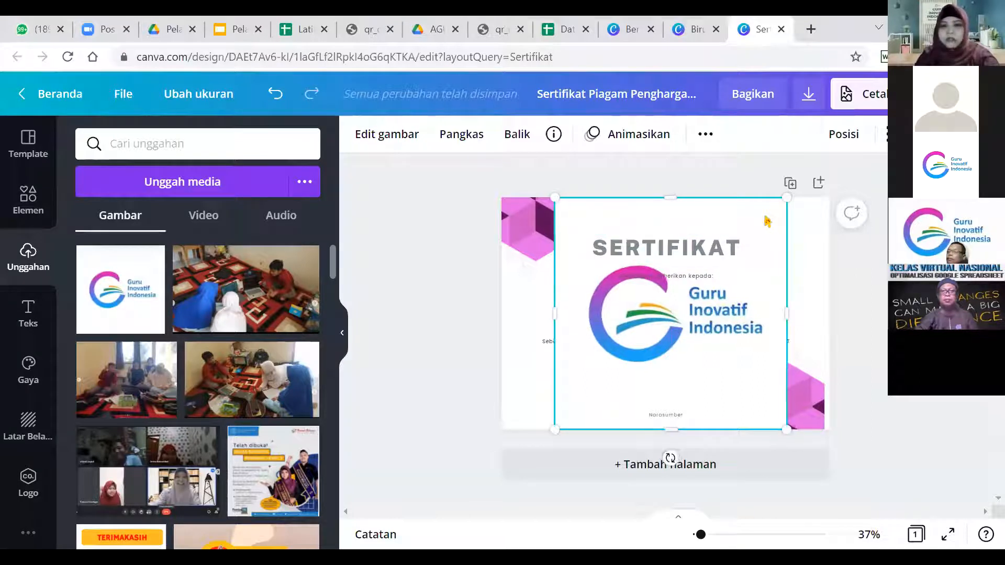
# Send the logo to the back with Bawa ke Belakang so the text shows over it.
pyautogui.rightClick(584, 282)
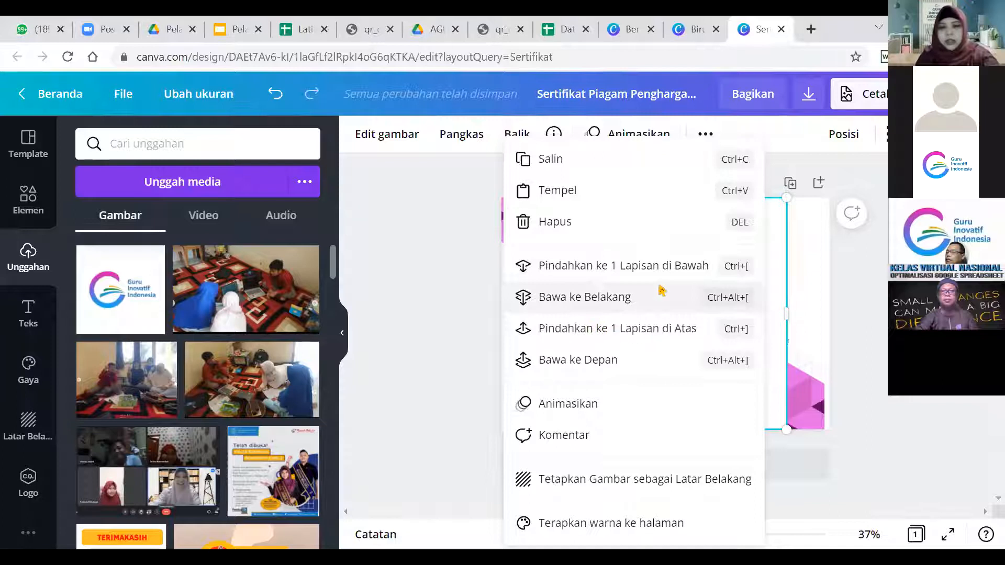
pyautogui.click(613, 298)
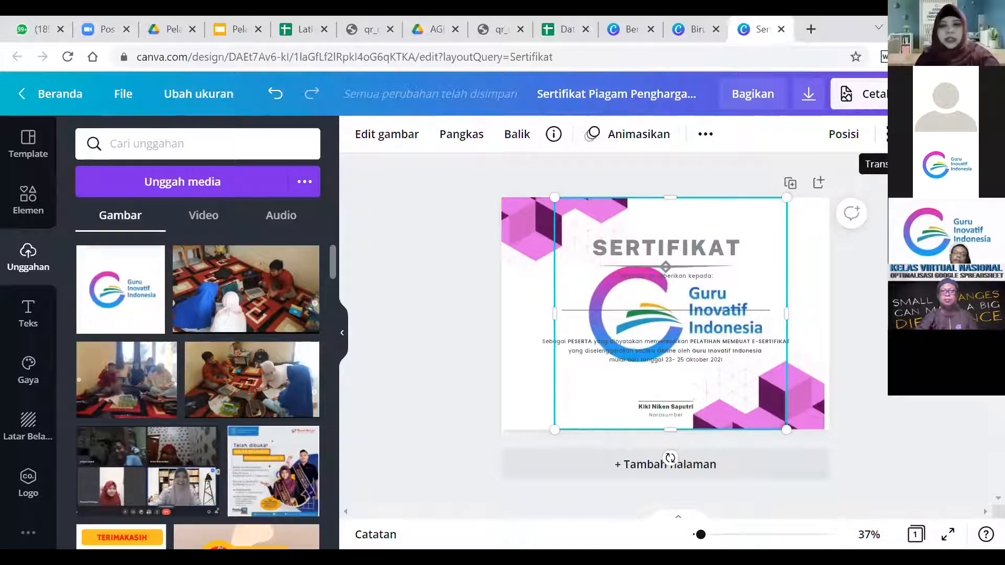
pyautogui.scroll(5, 892, 134)
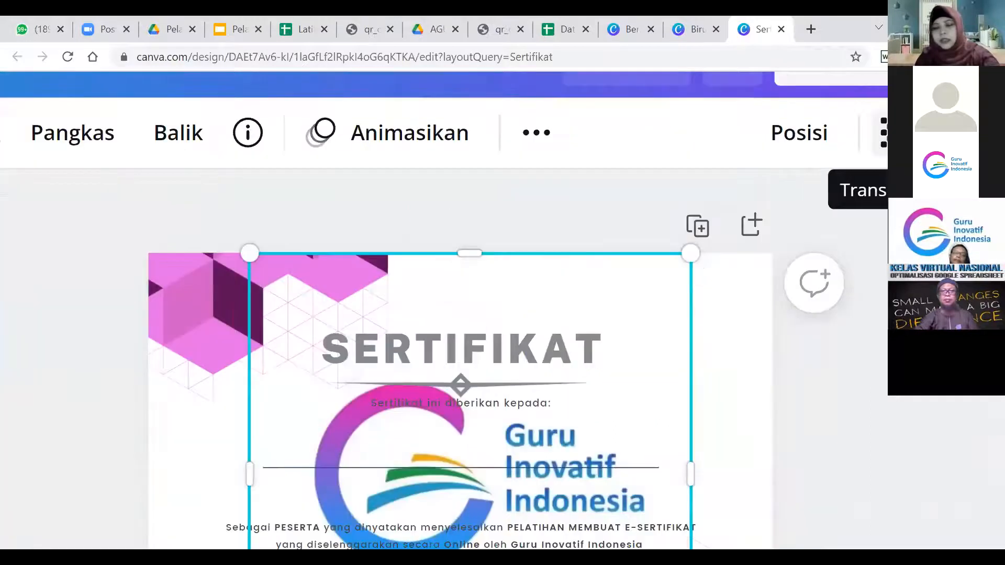
pyautogui.scroll(-5, 892, 135)
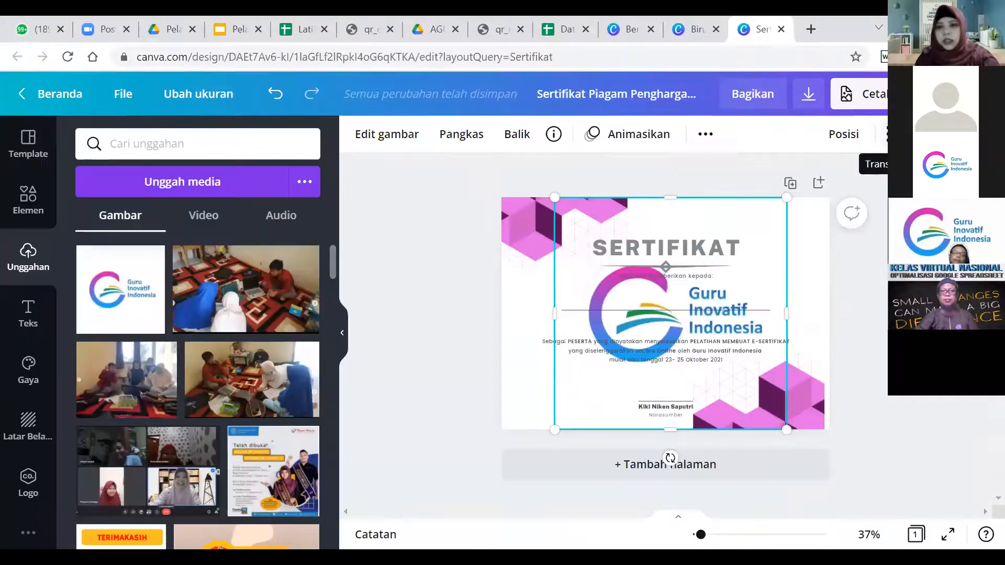
# Set the logo's Transparansi to about 23 so it becomes a faint watermark.
pyautogui.click(892, 134)
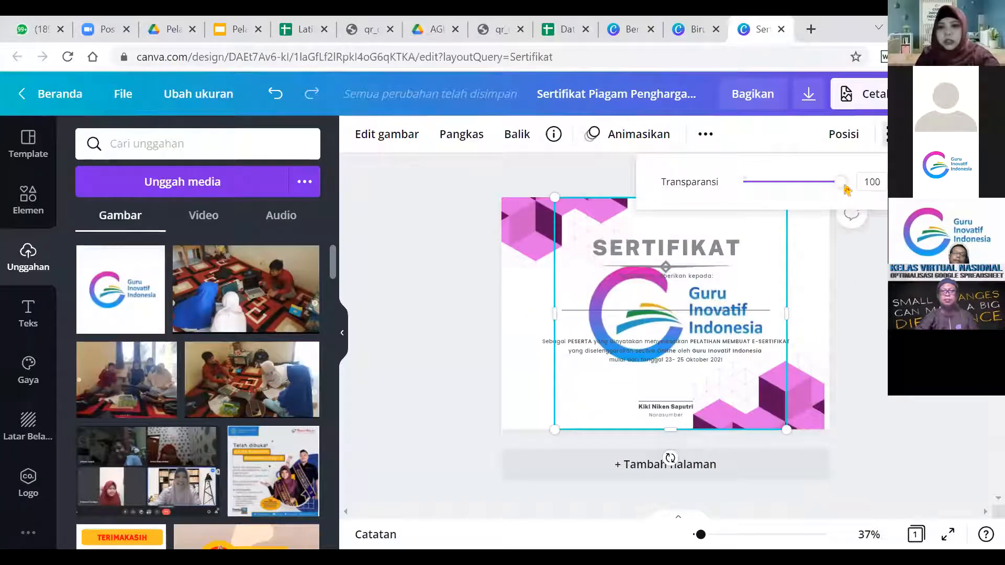
pyautogui.click(769, 184)
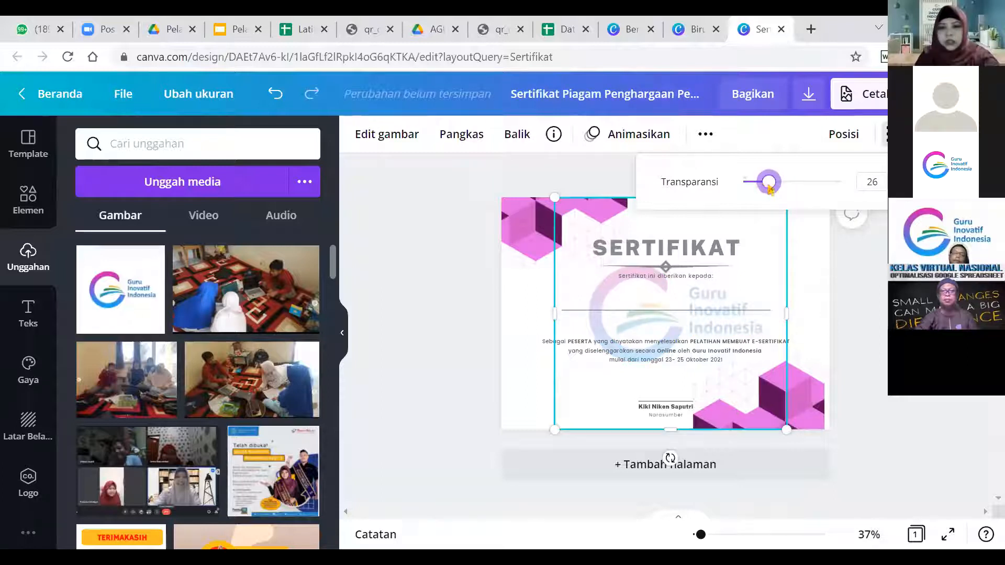
pyautogui.click(773, 190)
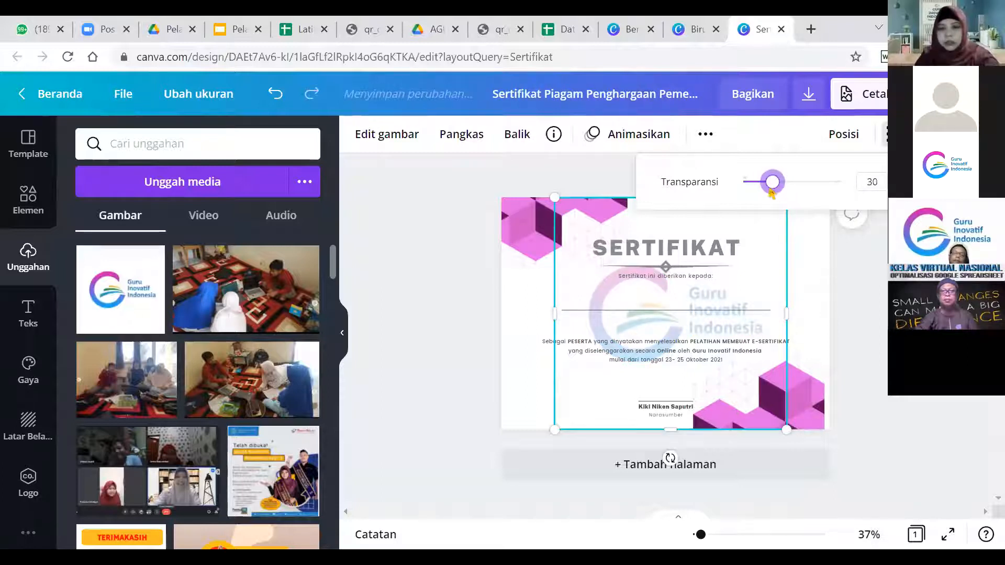
pyautogui.click(871, 319)
pyautogui.click(871, 319)
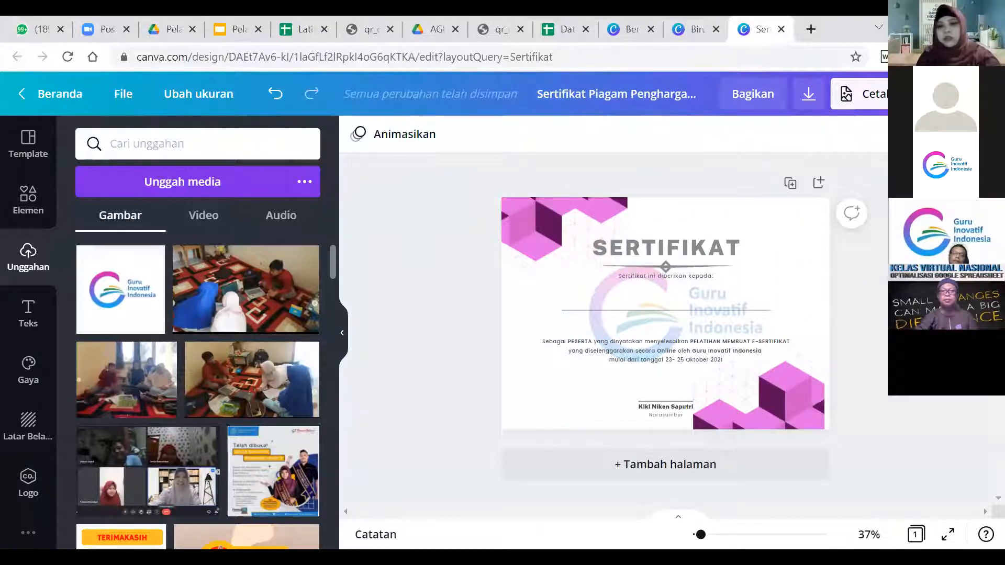
pyautogui.click(805, 283)
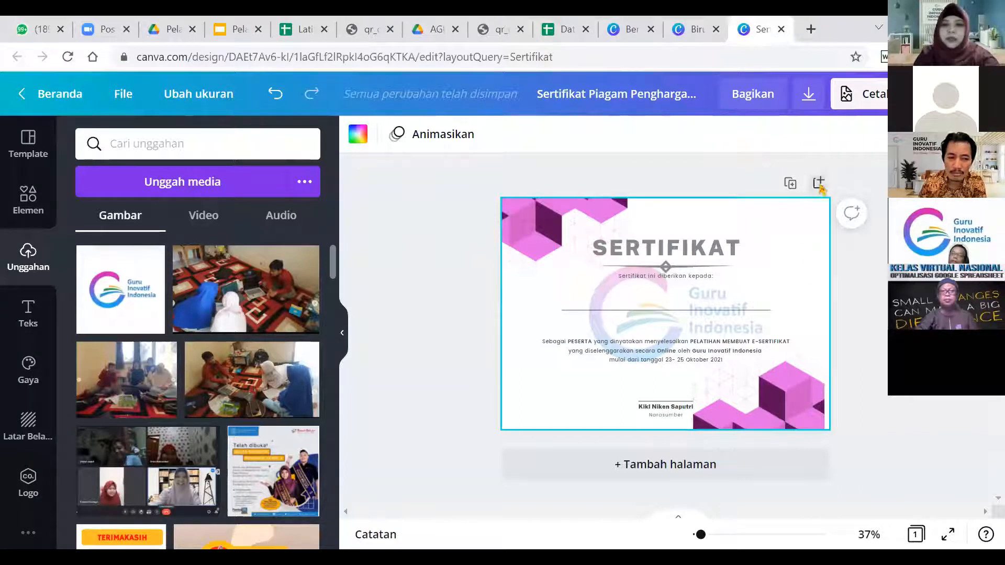
# Duplikatkan halaman, then delete page 2's SERTIFIKAT title, 'Sertifikat ini diberikan kepada' line and diamond divider.
pyautogui.click(790, 183)
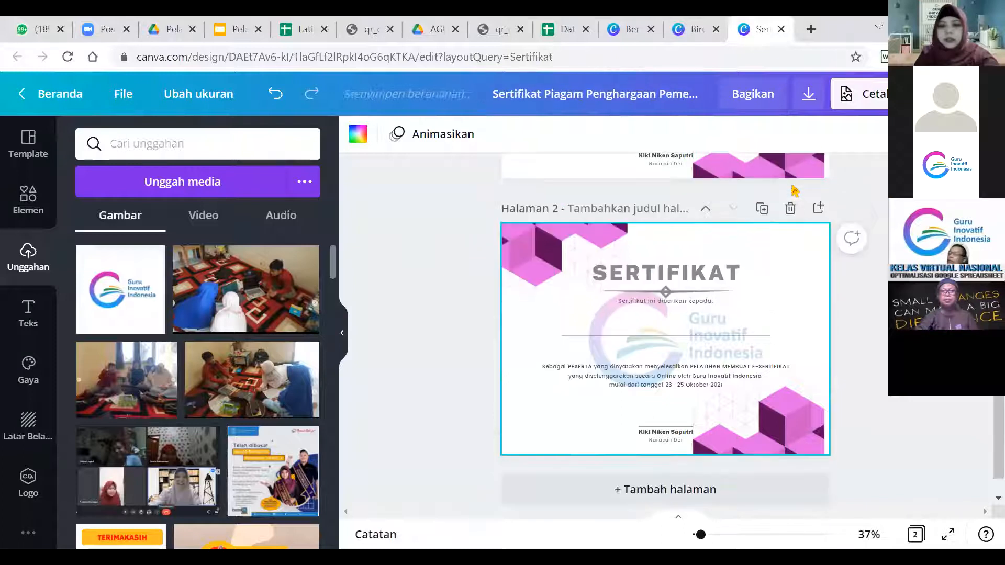
pyautogui.click(663, 285)
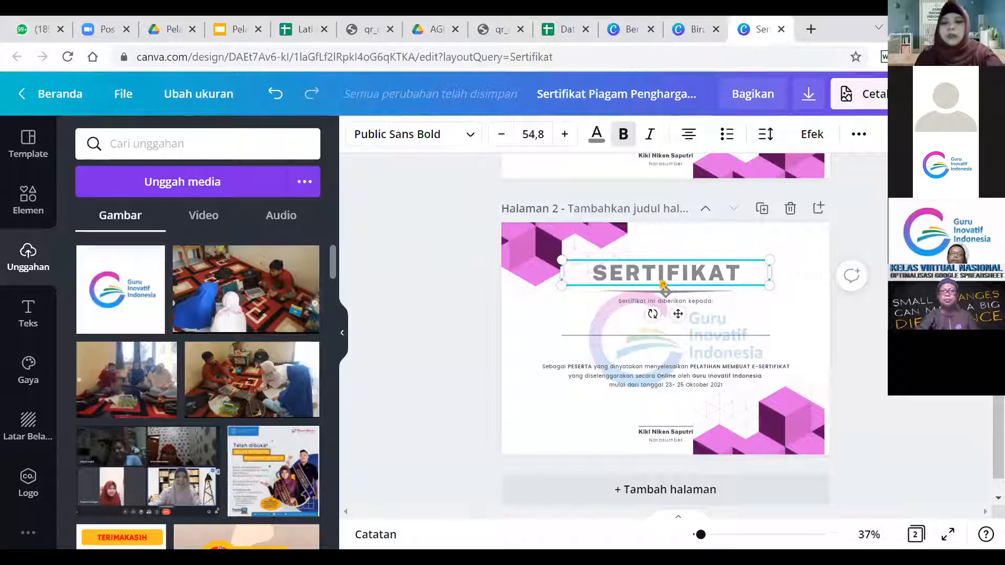
pyautogui.press('Delete')
pyautogui.click(659, 304)
pyautogui.press('Delete')
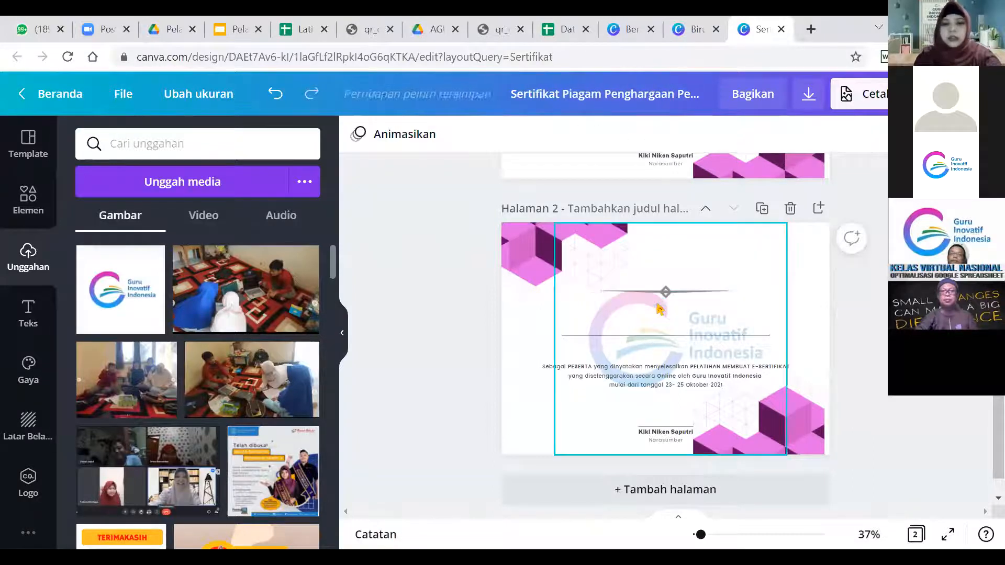
pyautogui.click(662, 292)
pyautogui.press('Delete')
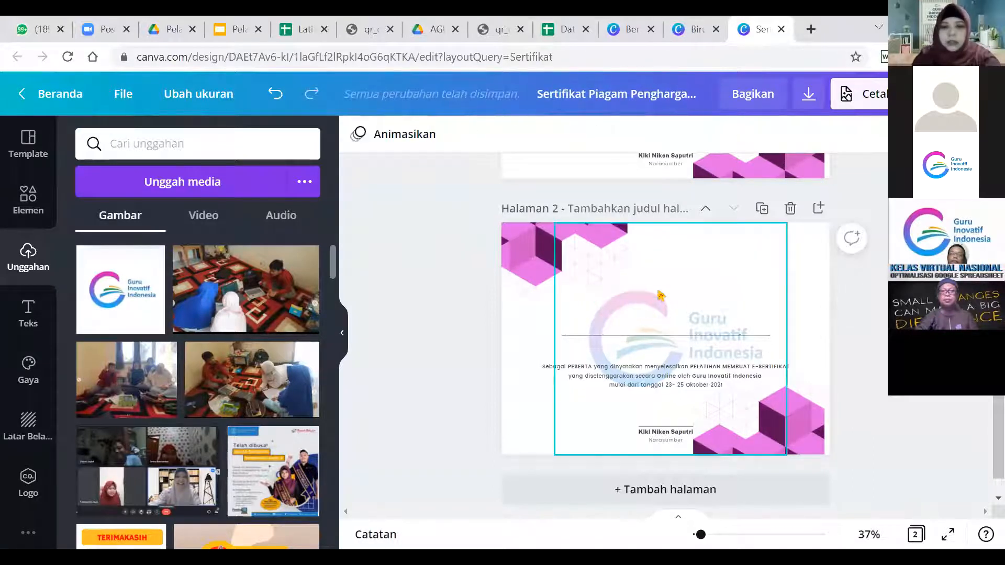
pyautogui.click(658, 334)
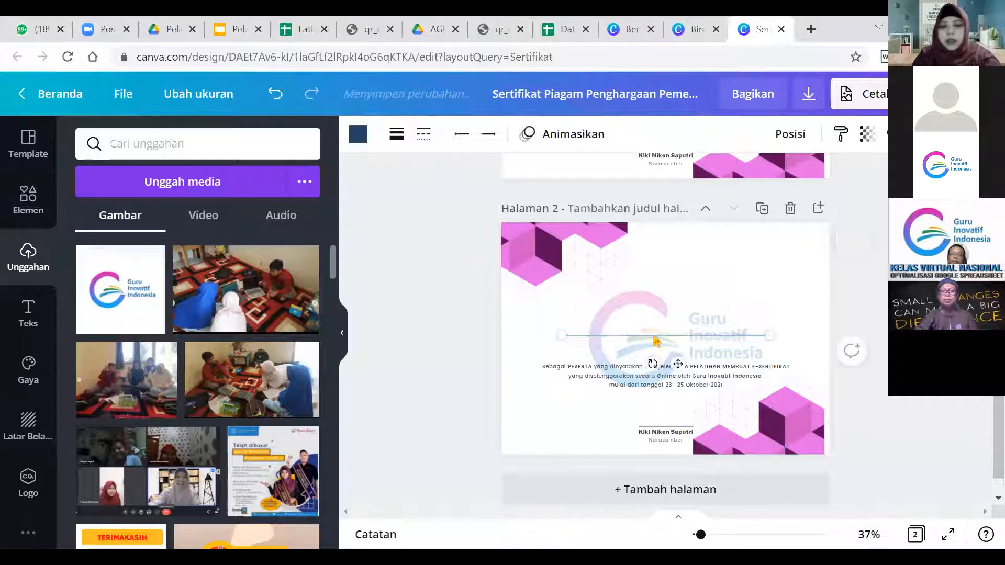
pyautogui.click(24, 207)
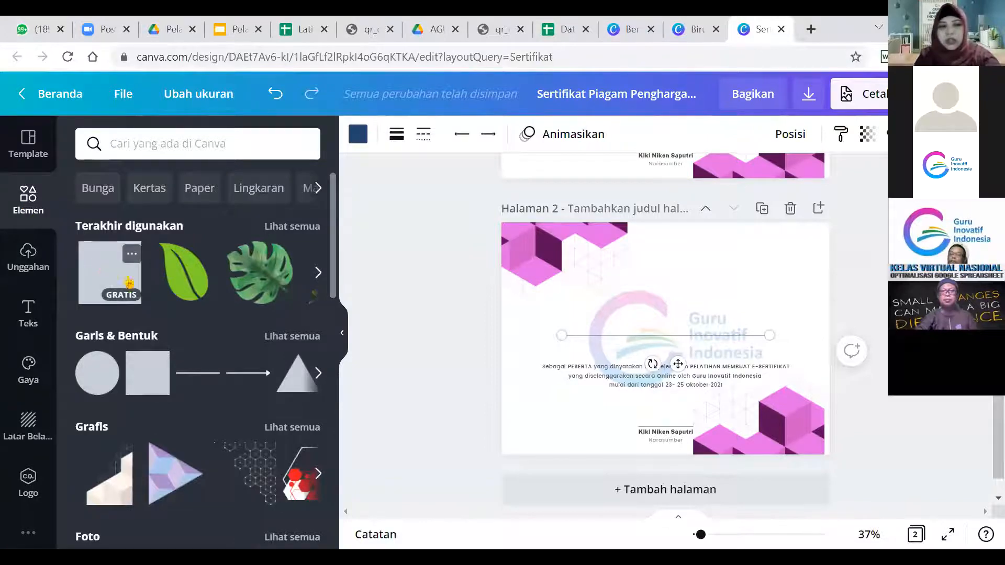
# Try a square from Garis & Bentuk, remove it, then delete page 2's participant paragraph.
pyautogui.click(100, 276)
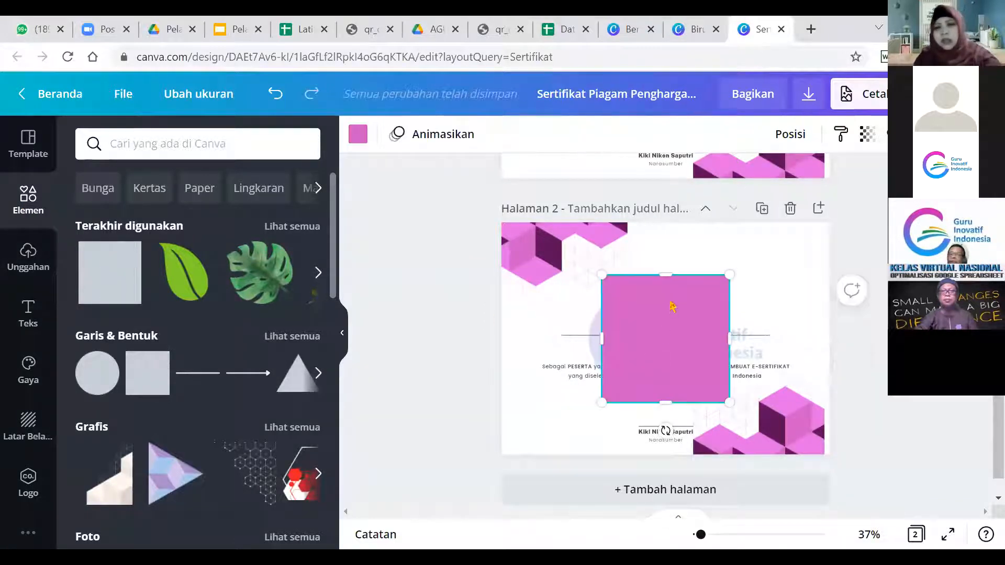
pyautogui.moveTo(658, 273); pyautogui.dragTo(618, 311)
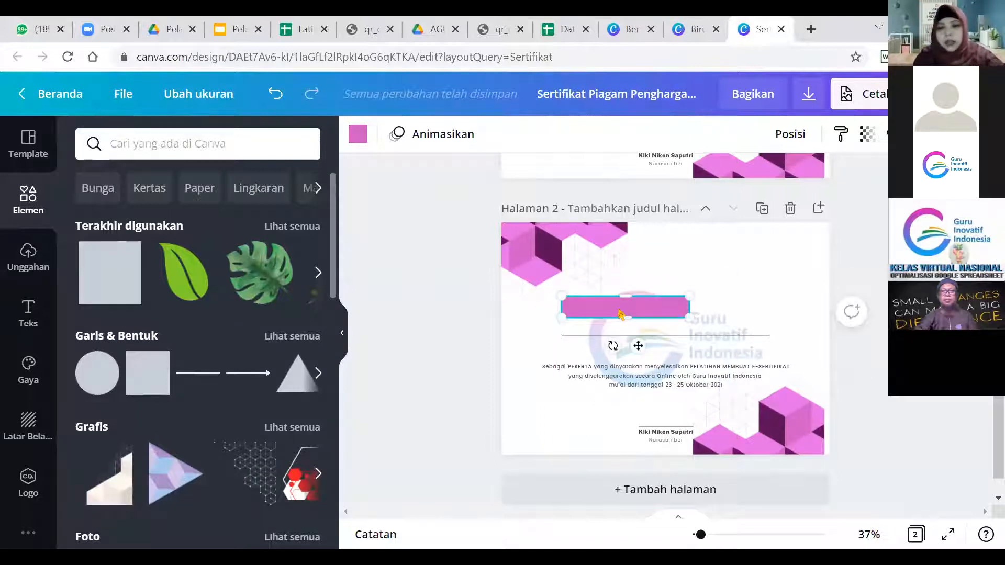
pyautogui.press('Delete')
pyautogui.click(613, 374)
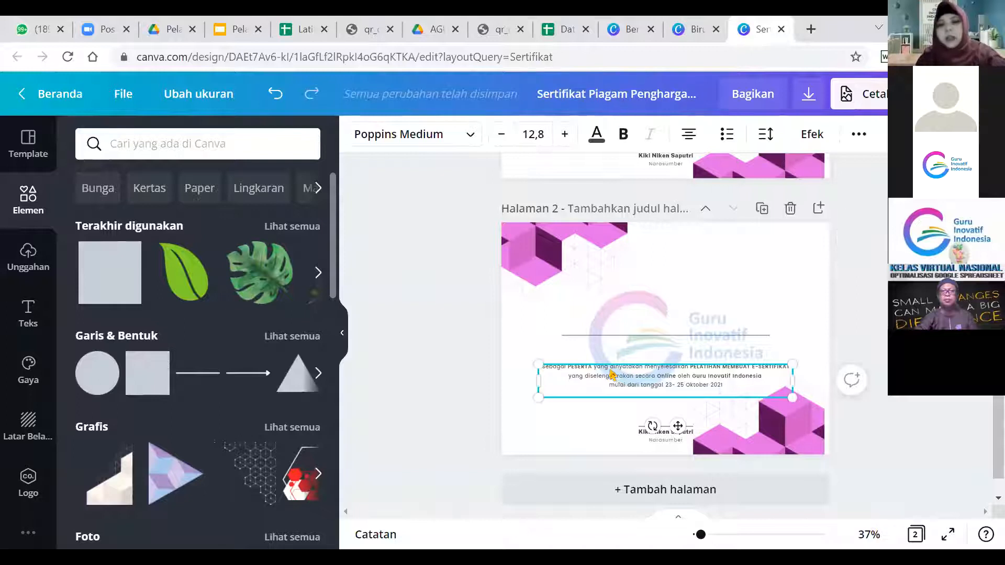
pyautogui.press('Delete')
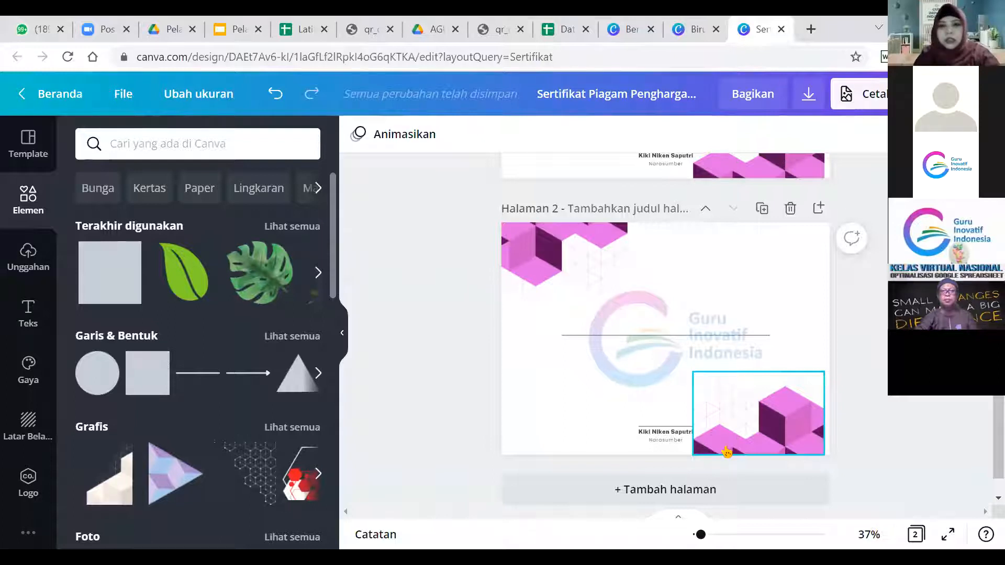
# Switch to the Biru dan Hijau Sertifikat Penghargaan tab and select page 3's training table.
pyautogui.click(697, 29)
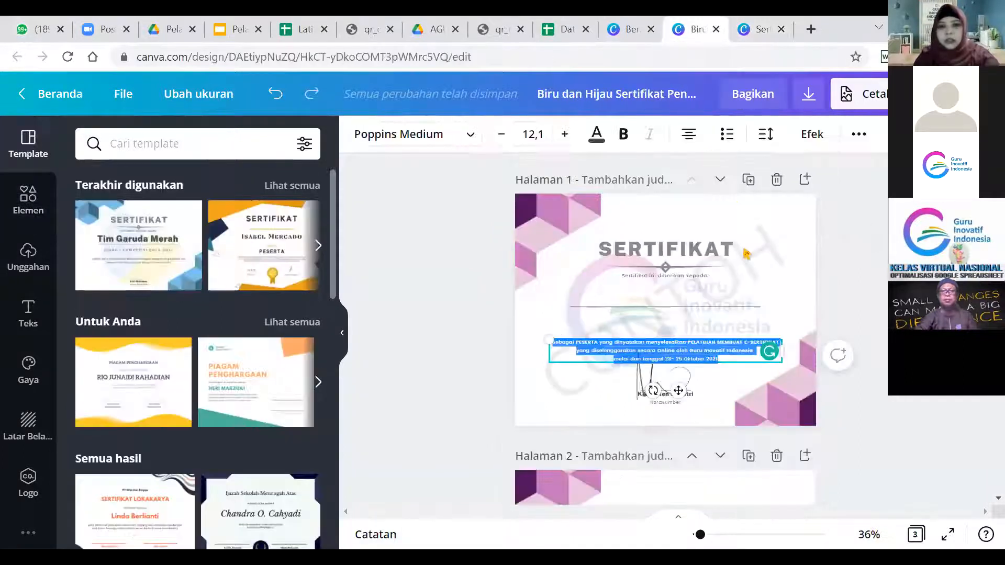
pyautogui.scroll(-5, 665, 314)
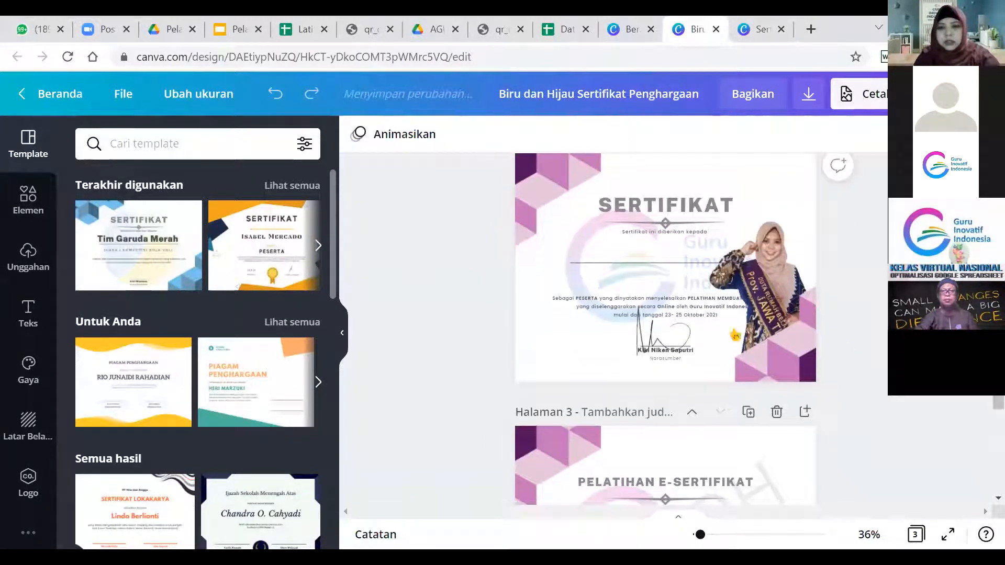
pyautogui.scroll(-4, 786, 369)
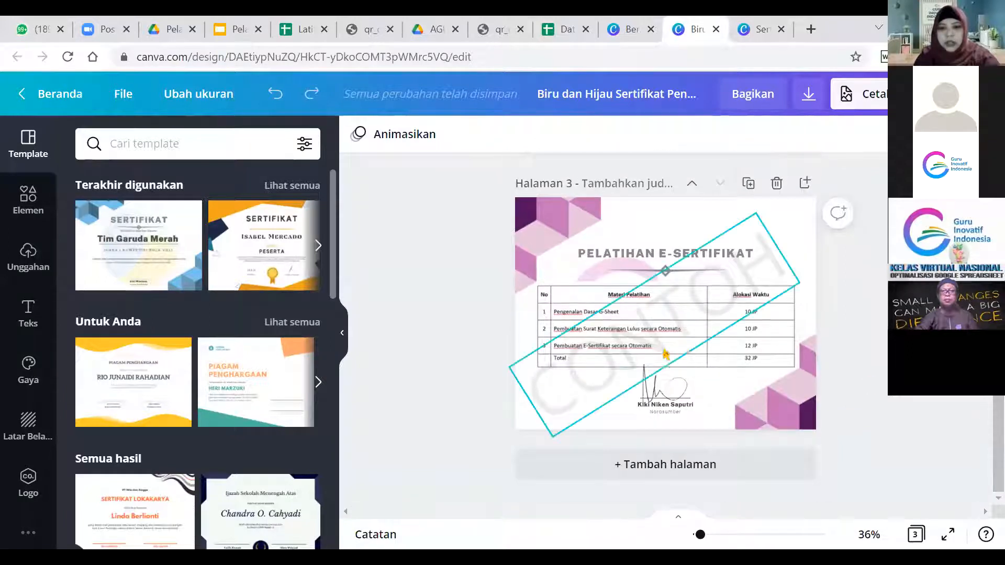
pyautogui.click(783, 363)
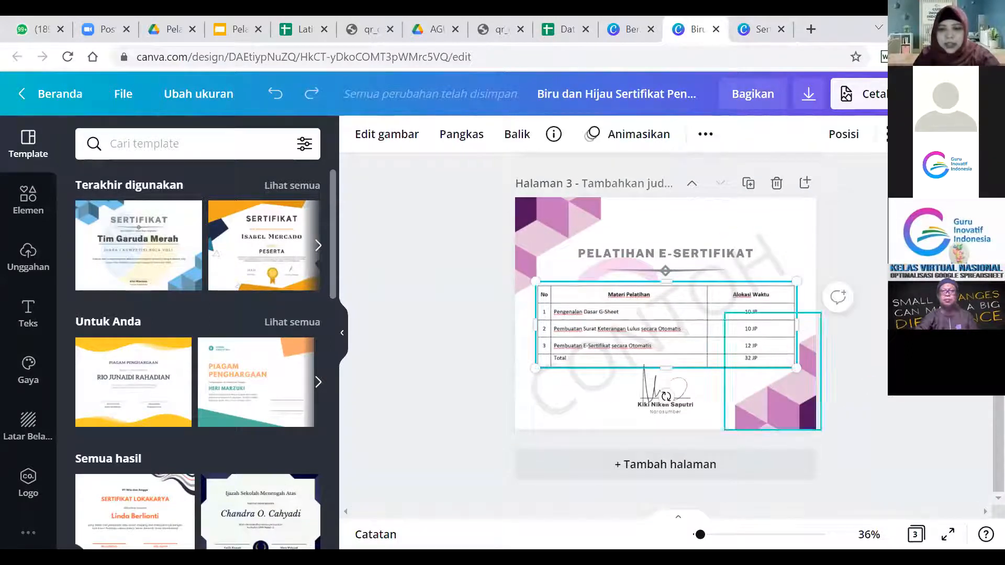
pyautogui.click(858, 388)
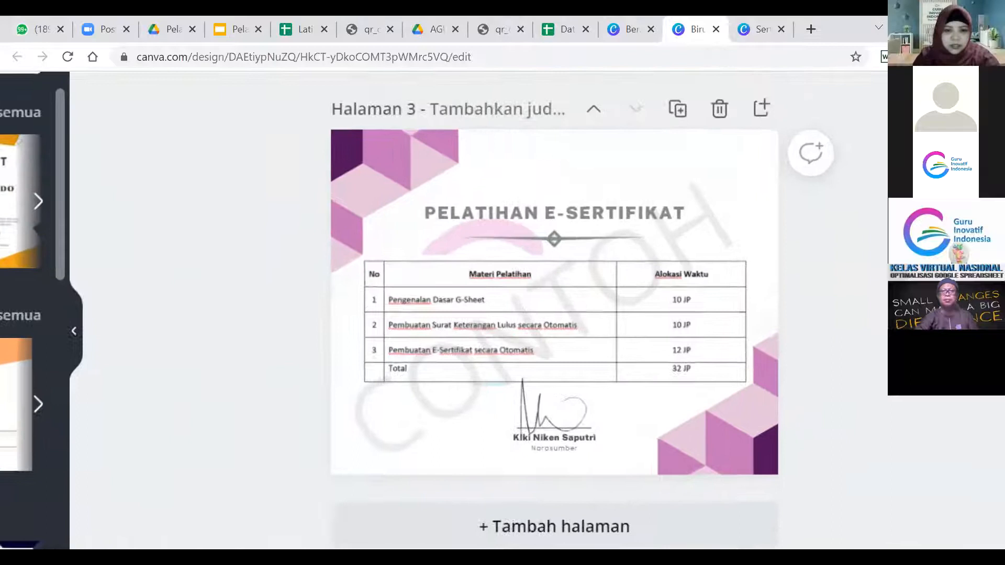
# Select the page 3 training table and browse the Elemen panel's recent items and shapes.
pyautogui.scroll(2, 870, 362)
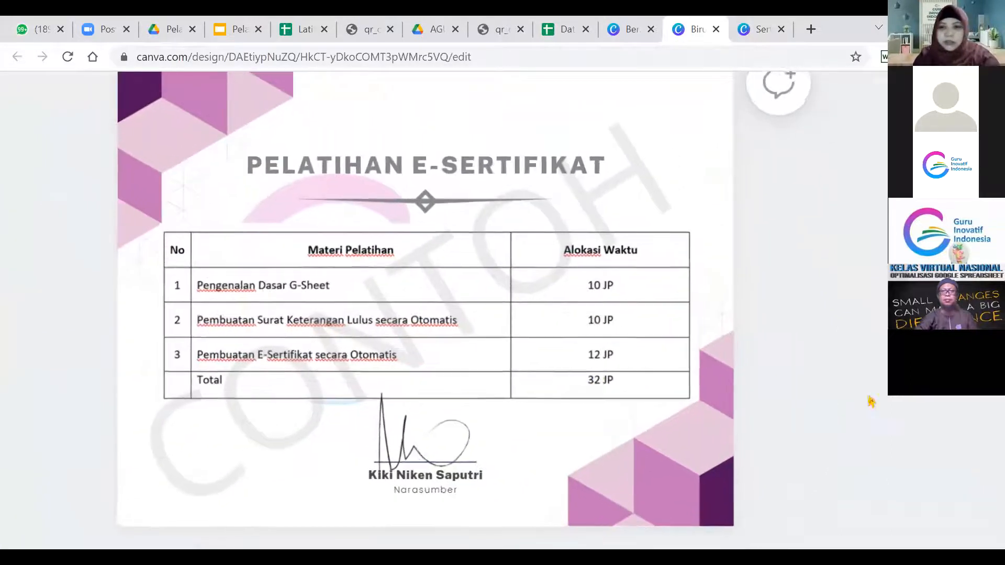
pyautogui.click(317, 322)
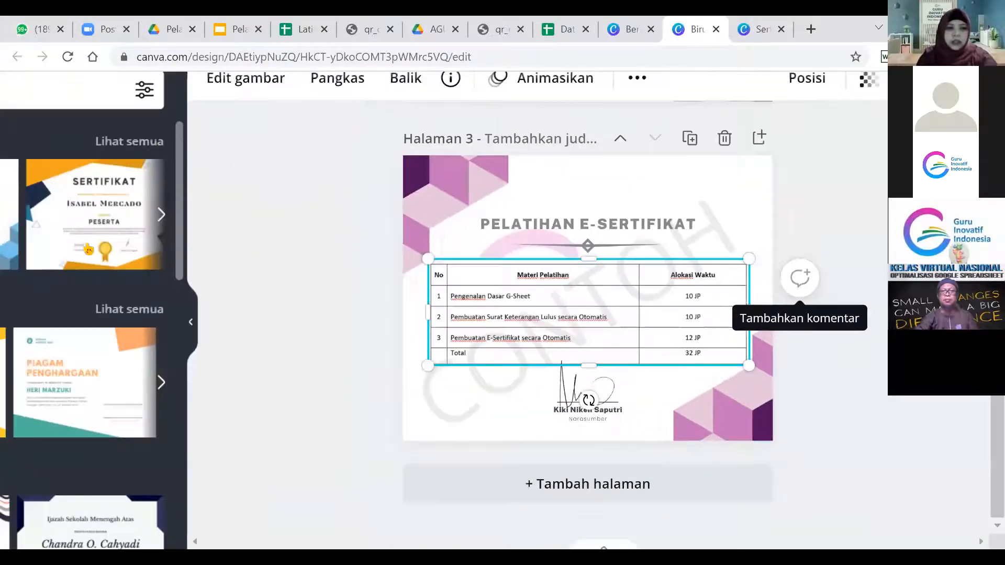
pyautogui.scroll(-3, 88, 249)
pyautogui.click(22, 208)
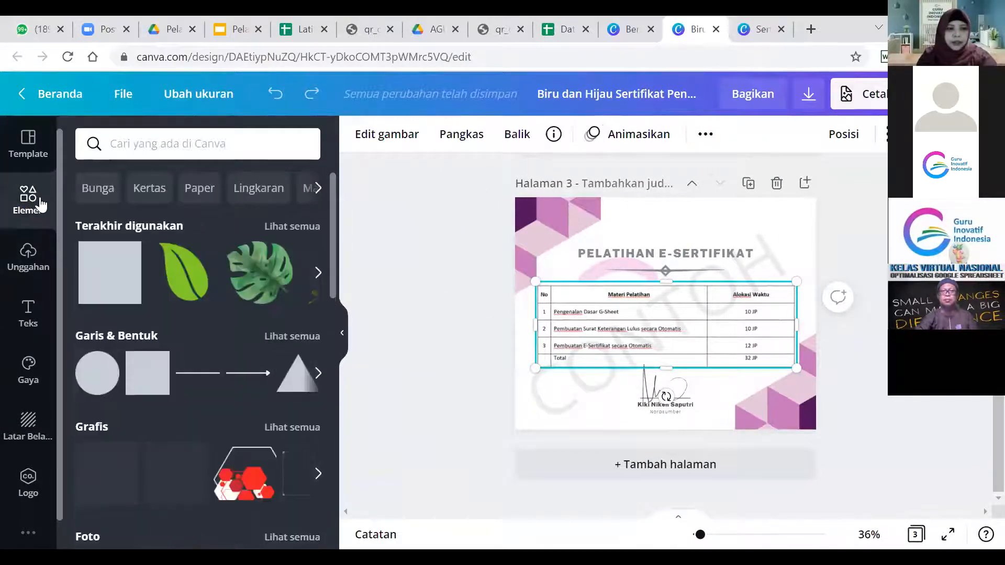
pyautogui.scroll(5, 41, 205)
pyautogui.scroll(-1, 40, 205)
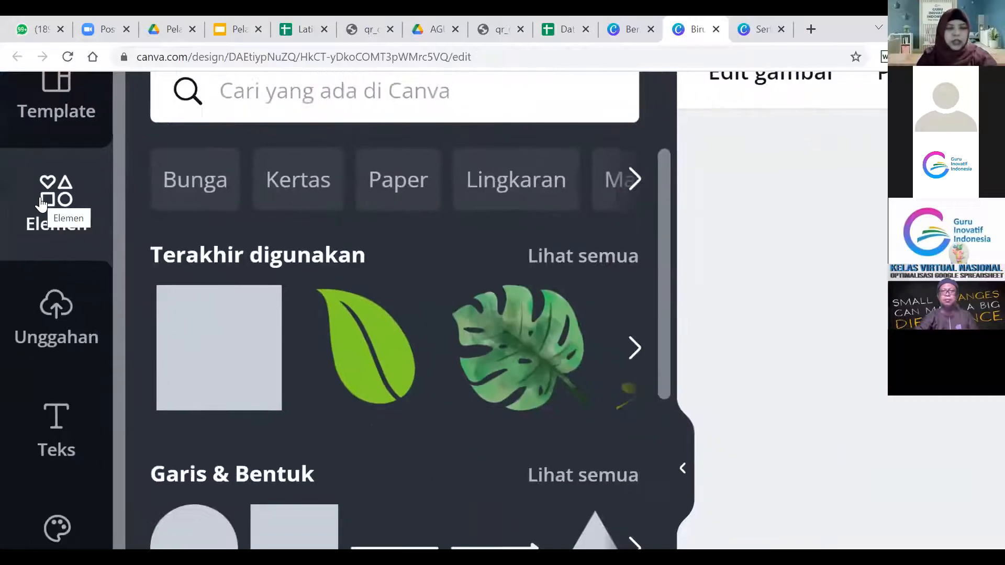
pyautogui.scroll(-4, 42, 203)
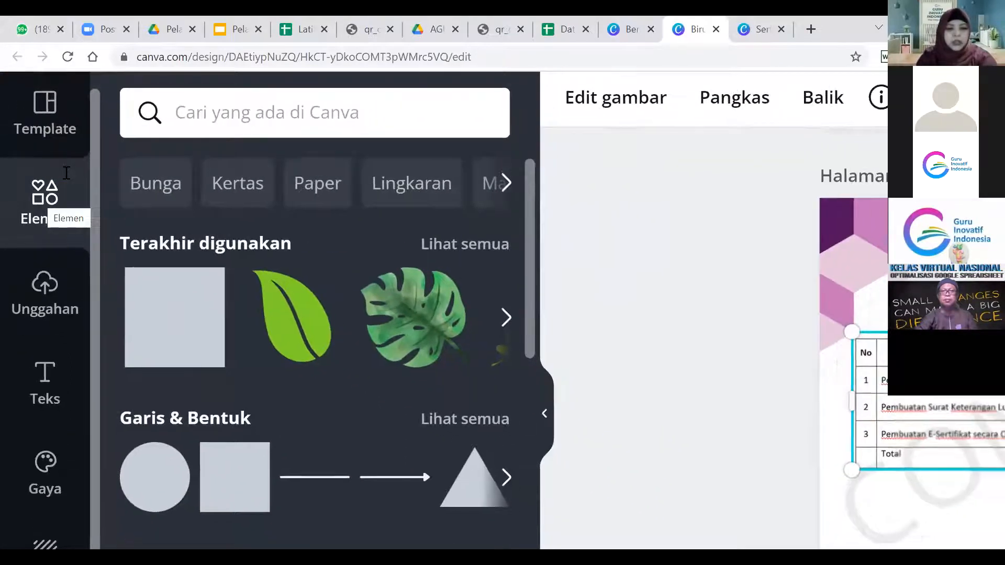
pyautogui.scroll(-5, 66, 173)
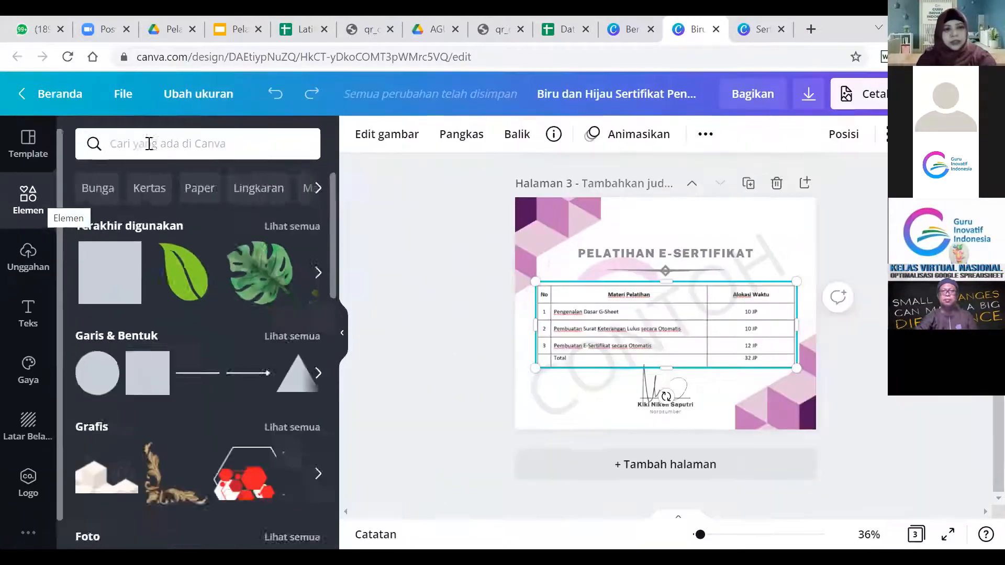
# Search the Elements library for 'garis' to list plain, dotted, dashed and arrow lines.
pyautogui.click(149, 144)
pyautogui.write('gar')
pyautogui.click(161, 242)
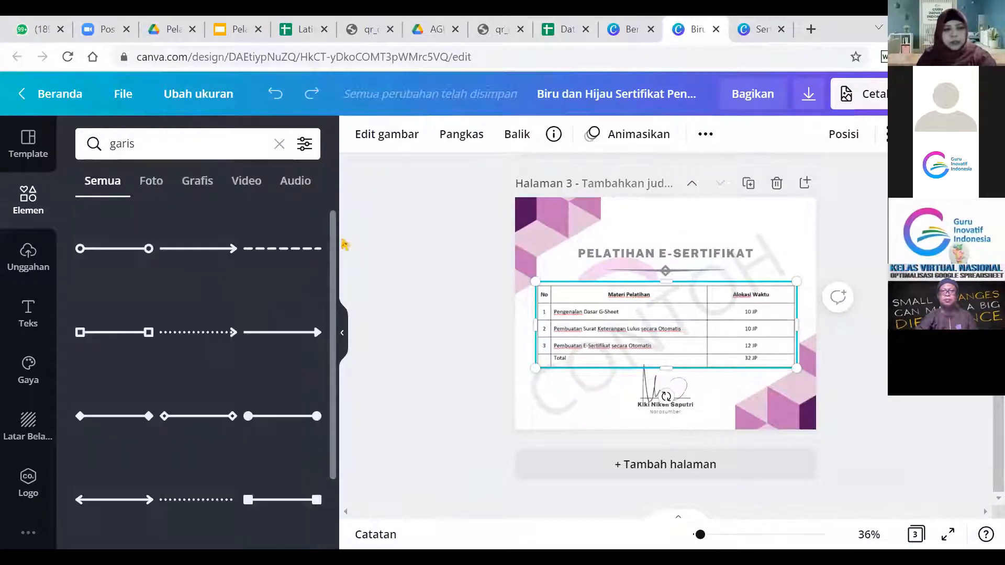
pyautogui.scroll(-2, 326, 424)
pyautogui.scroll(2, 327, 441)
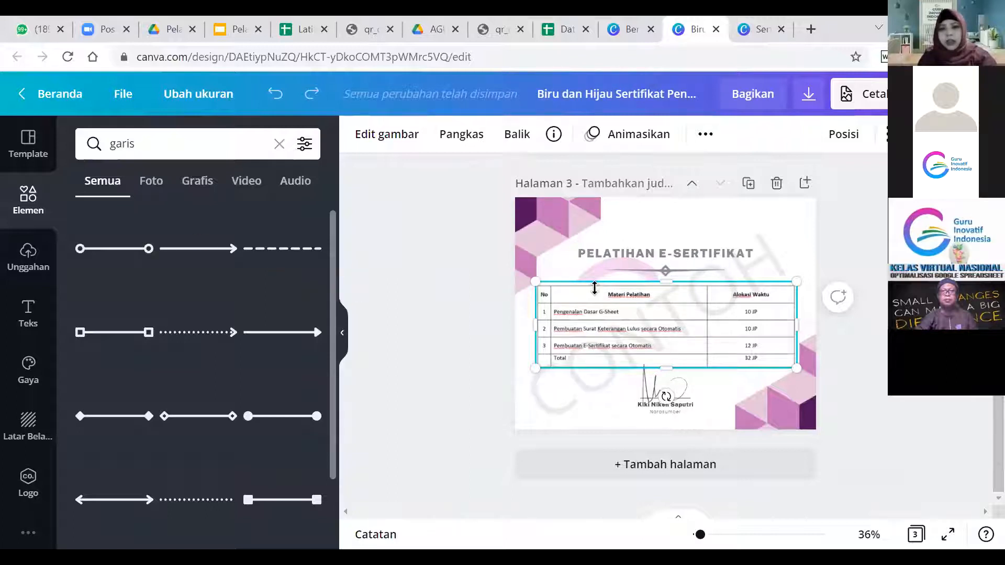
# Reselect the training-material table on page 3.
pyautogui.click(840, 338)
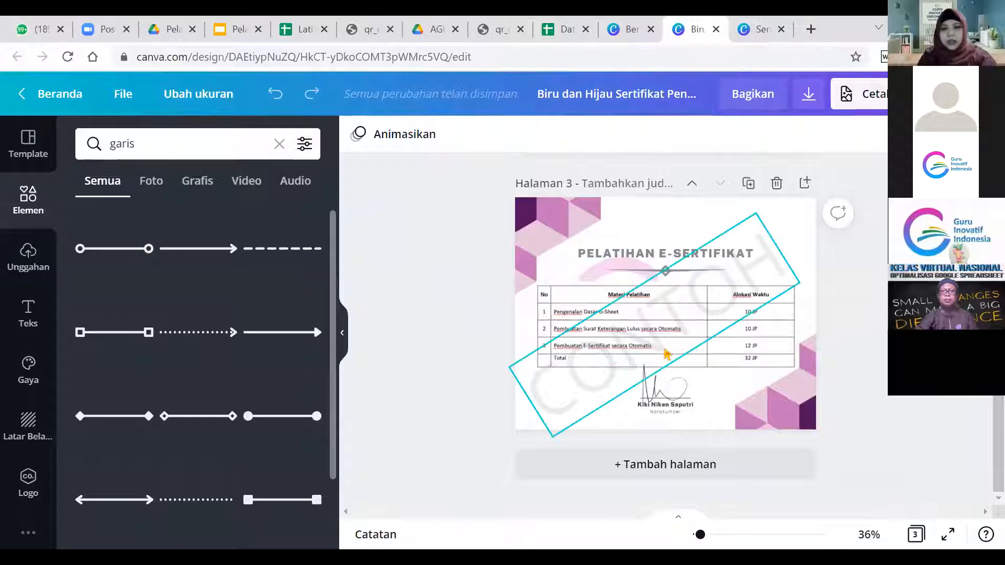
pyautogui.click(795, 355)
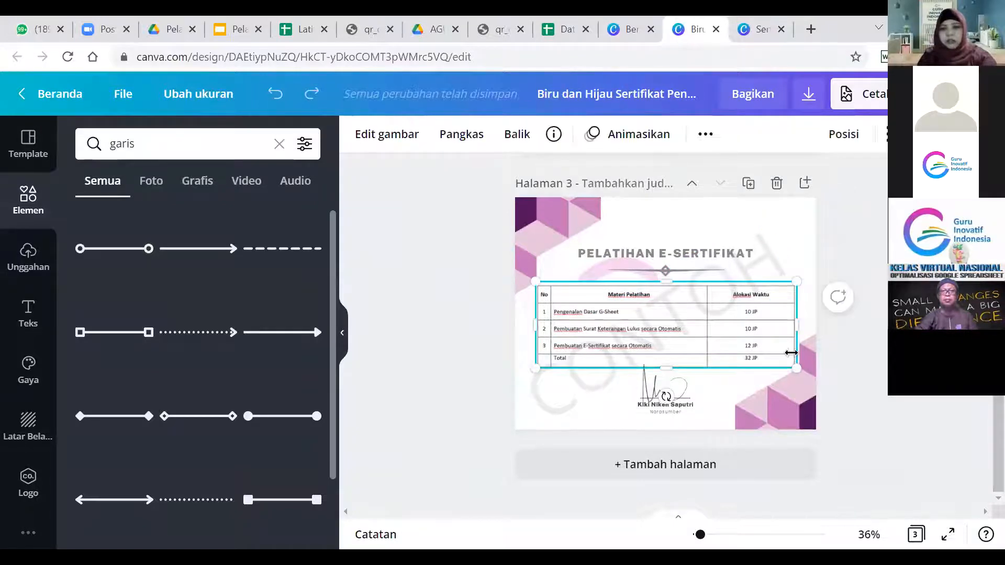
pyautogui.scroll(3, 791, 352)
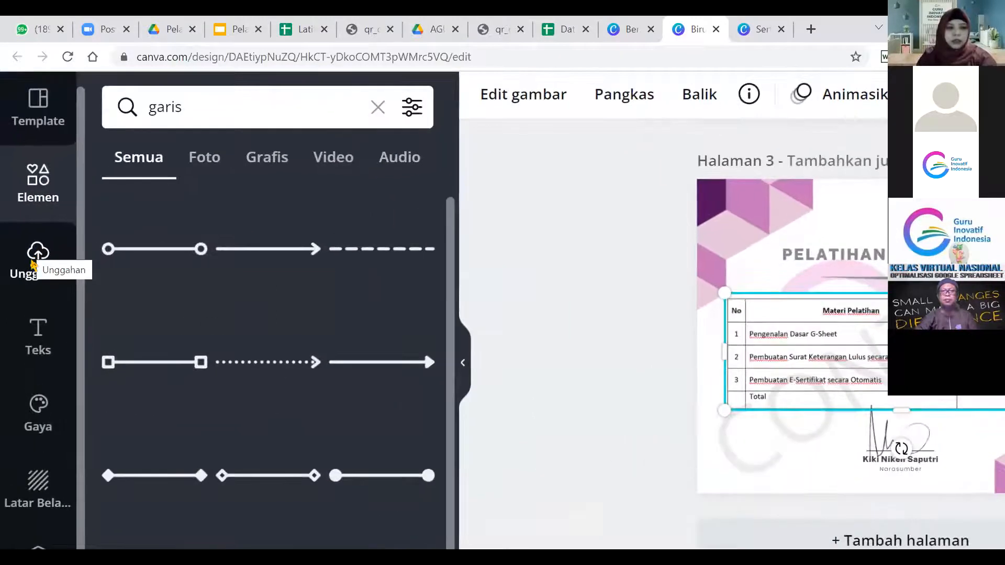
# Show the Uploads panel with the Guru Inovatif Indonesia logo, zoomed out to page 1.
pyautogui.click(29, 253)
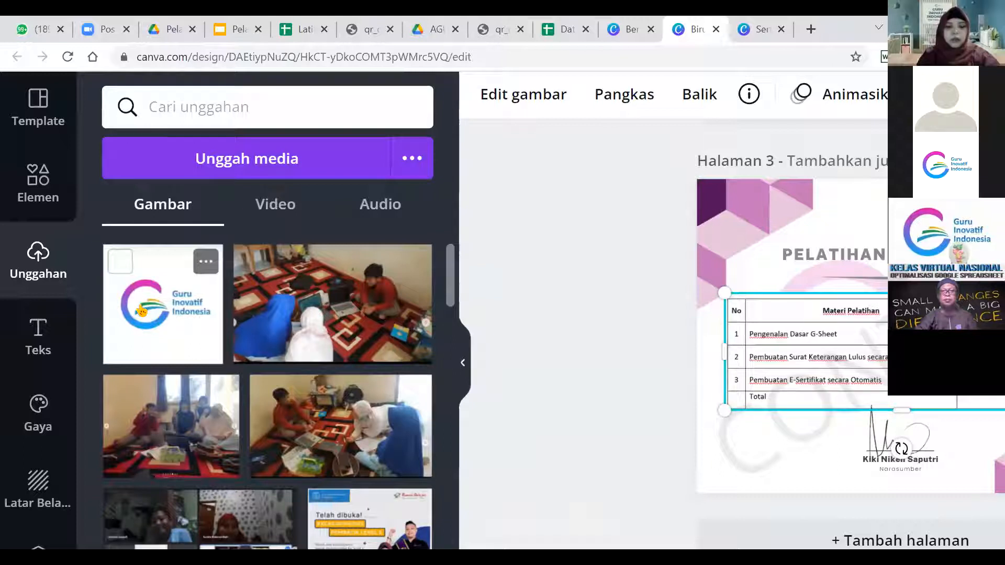
pyautogui.hotkey('ctrl', '-')
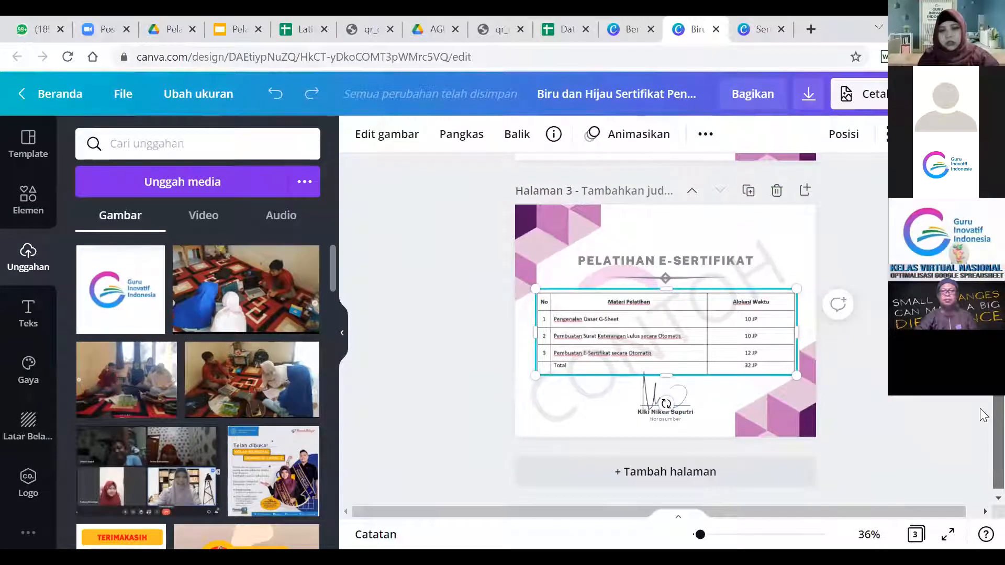
pyautogui.scroll(10, 984, 415)
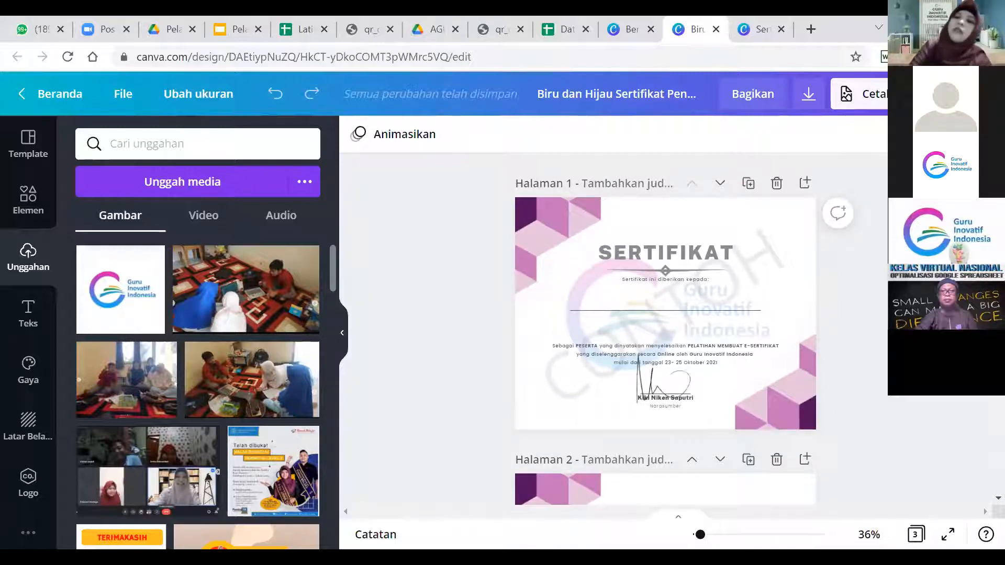
pyautogui.scroll(-1, 666, 329)
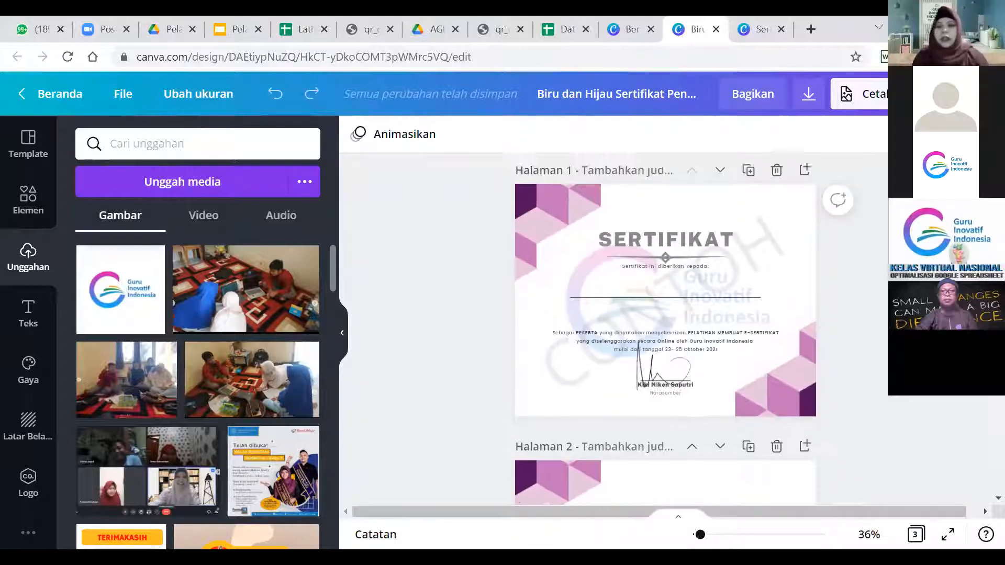
pyautogui.scroll(-5, 665, 330)
pyautogui.scroll(3, 665, 330)
pyautogui.scroll(-5, 665, 330)
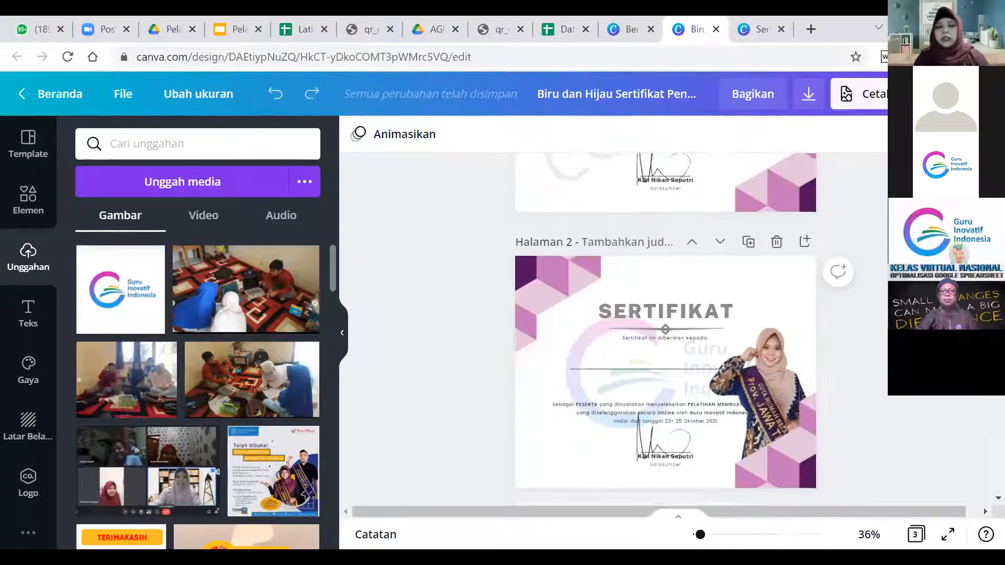
pyautogui.scroll(5, 665, 330)
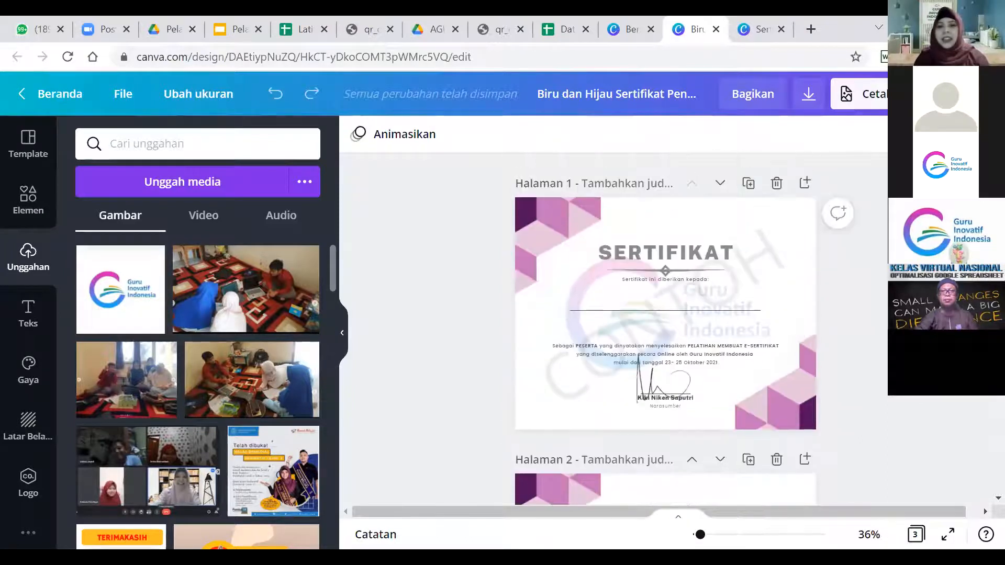
pyautogui.scroll(-10, 665, 330)
pyautogui.scroll(6, 665, 330)
pyautogui.scroll(10, 665, 330)
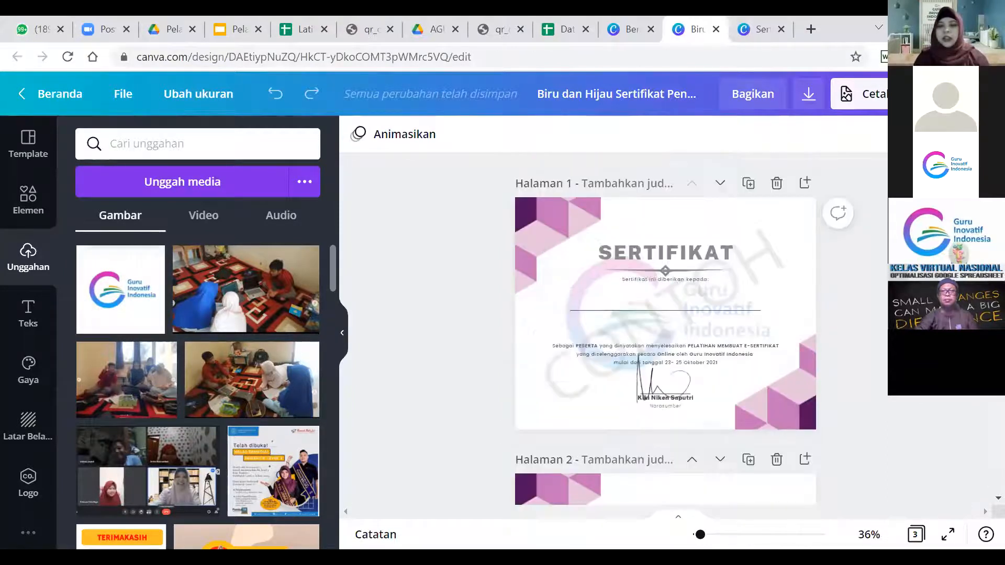
# Open the download settings, trying JPG, then reopen them set to PNG at 1056 × 816 px.
pyautogui.click(809, 100)
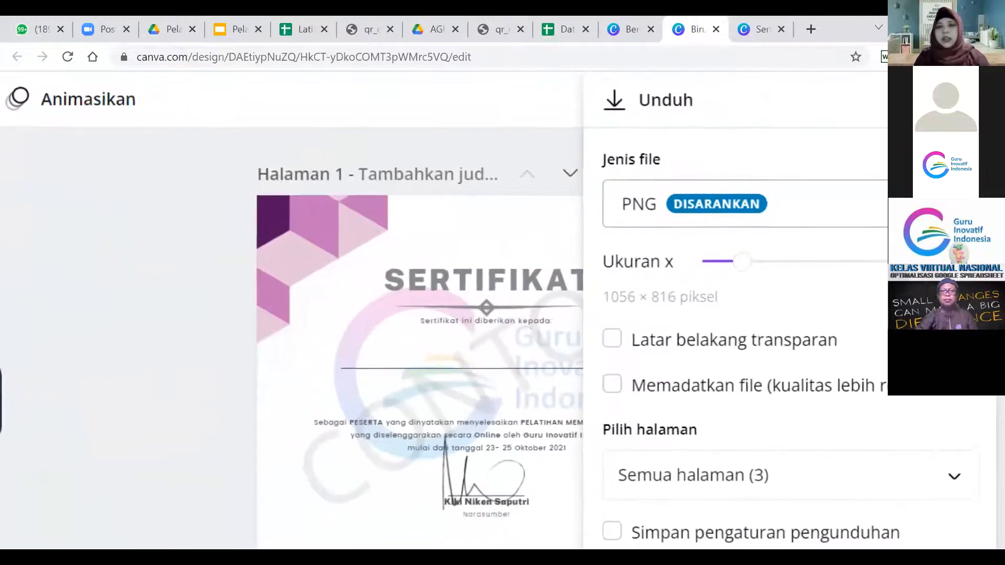
pyautogui.click(951, 204)
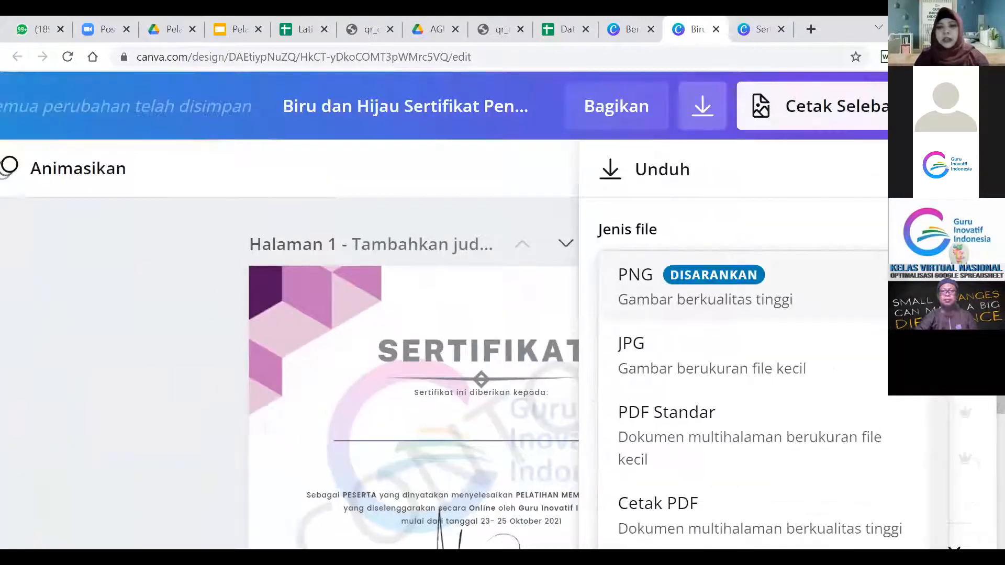
pyautogui.click(951, 274)
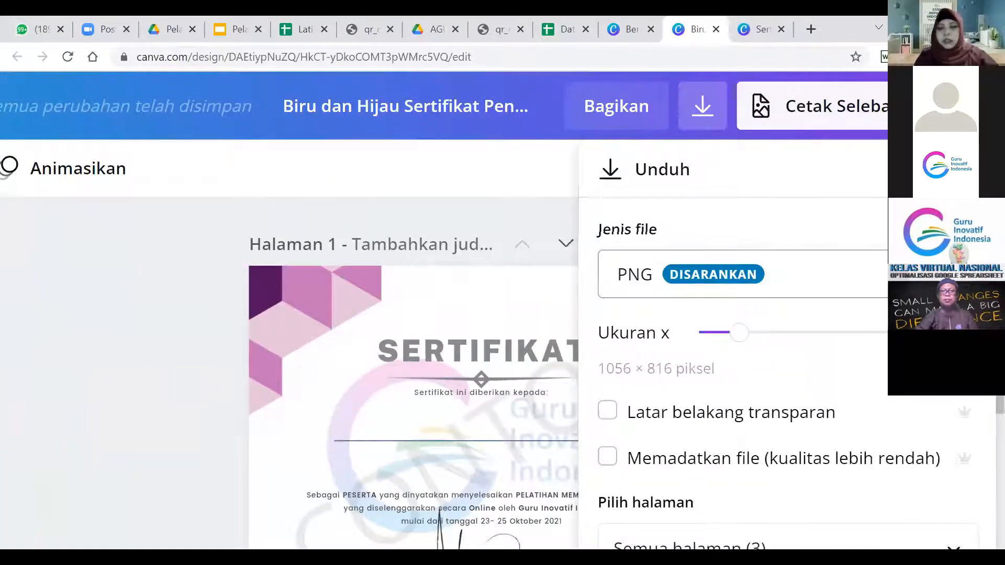
pyautogui.click(952, 274)
pyautogui.scroll(-5, 824, 293)
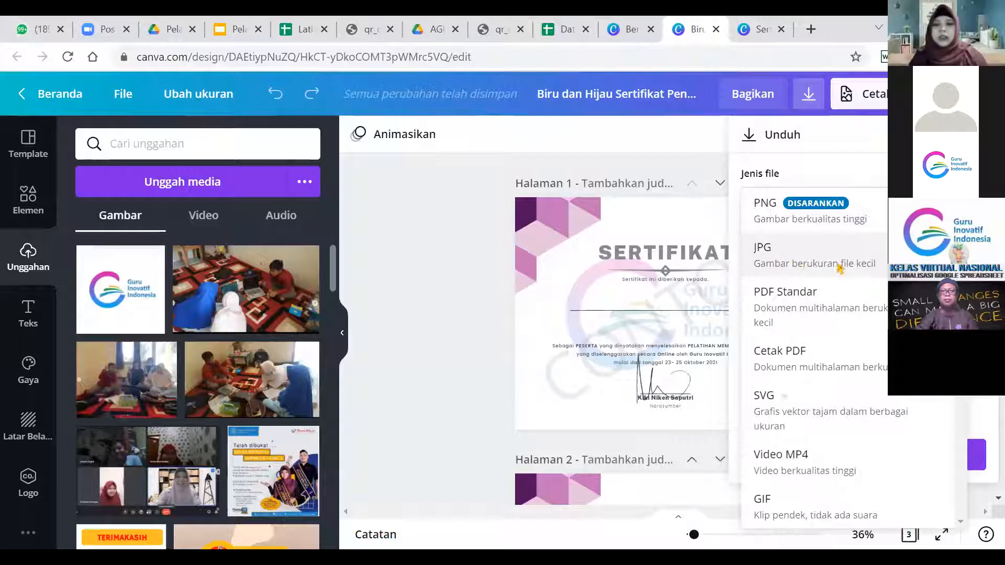
pyautogui.click(797, 261)
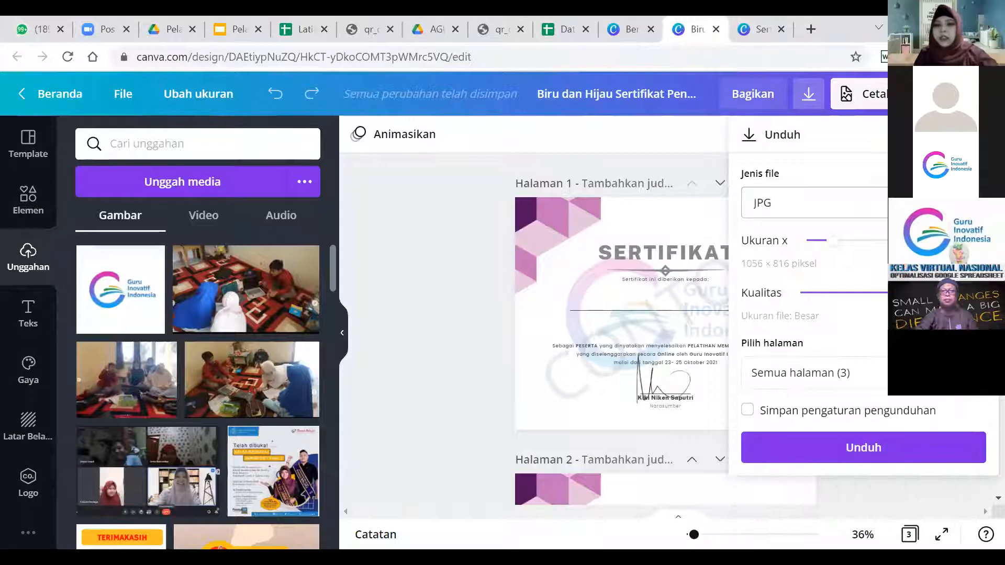
pyautogui.press('Escape')
pyautogui.scroll(-1, 666, 335)
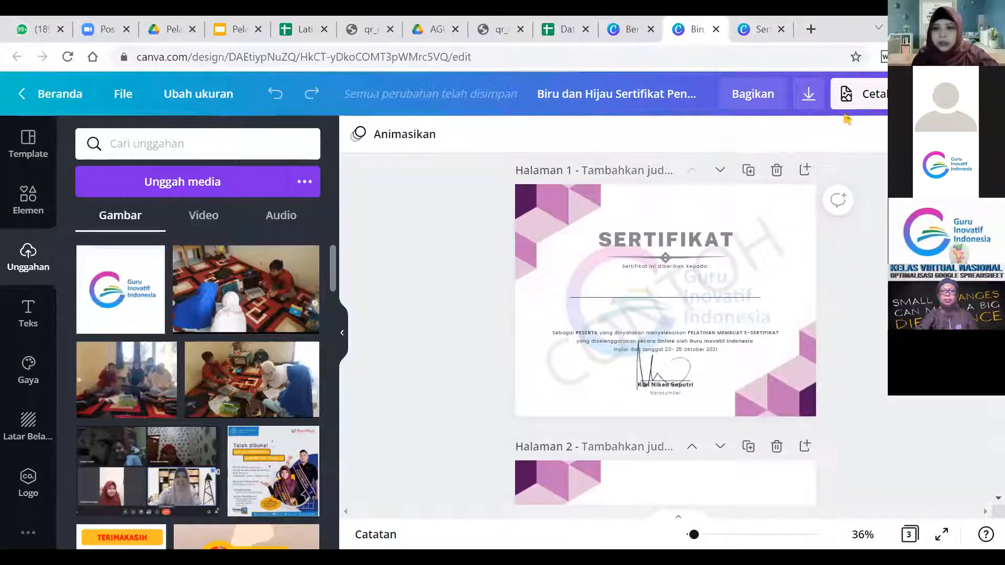
pyautogui.click(809, 94)
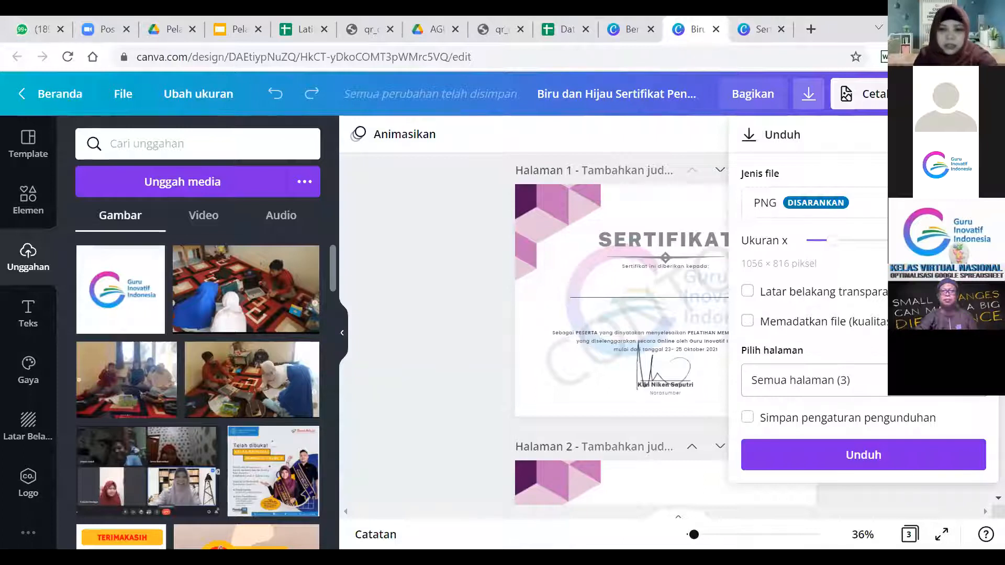
# Select Halaman 1 and Halaman 3 and download them as PNG.
pyautogui.click(864, 380)
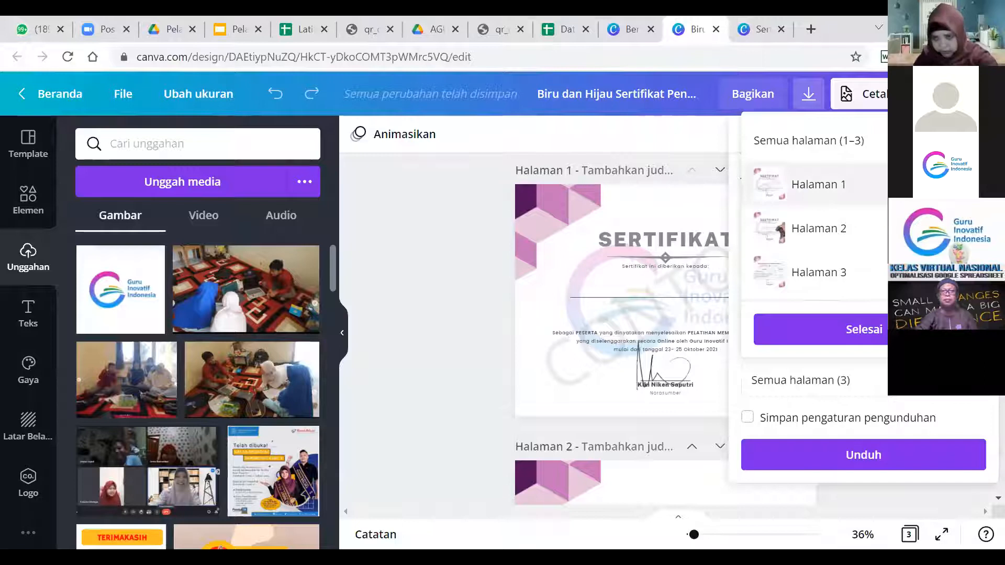
pyautogui.click(910, 185)
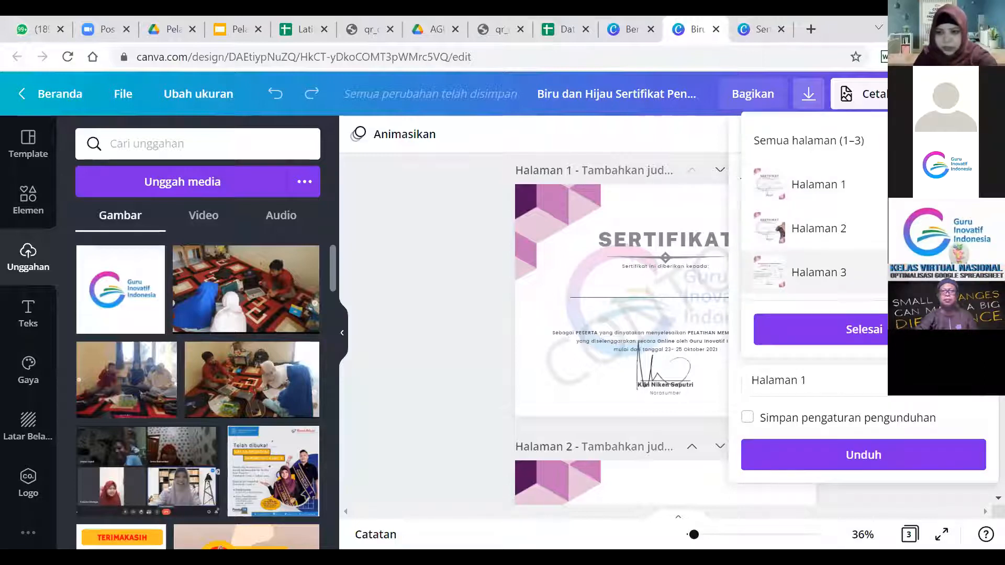
pyautogui.click(911, 273)
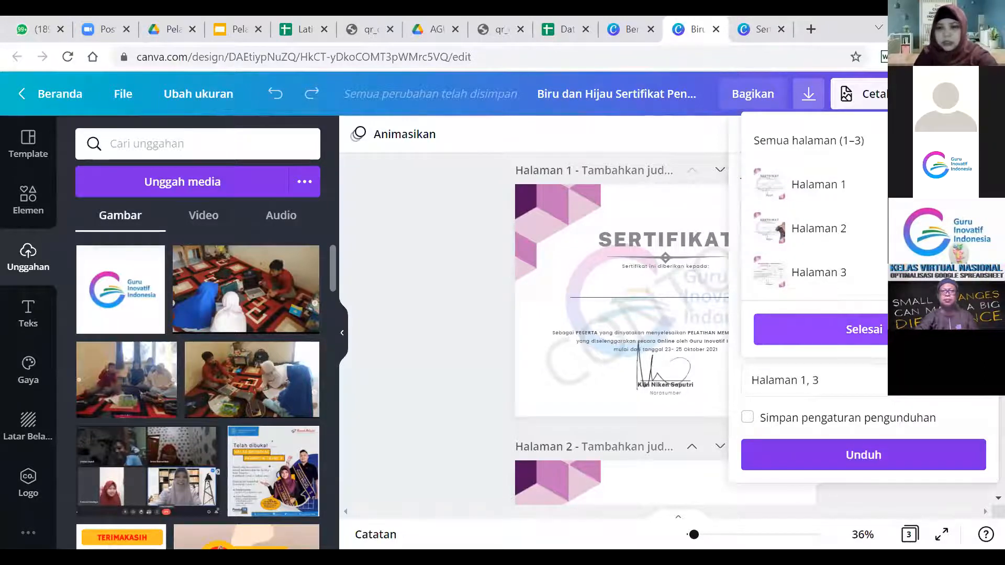
pyautogui.click(863, 329)
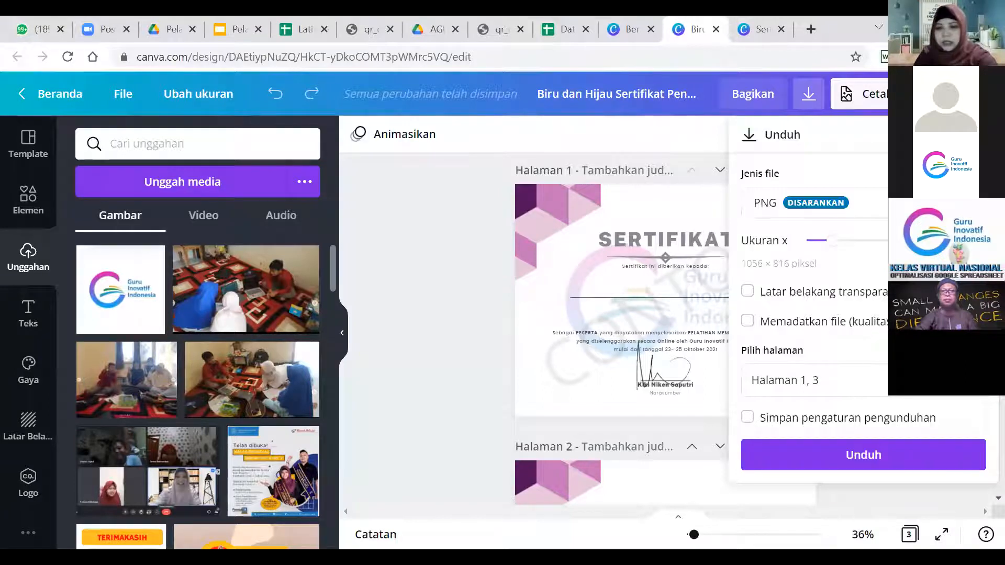
pyautogui.click(871, 461)
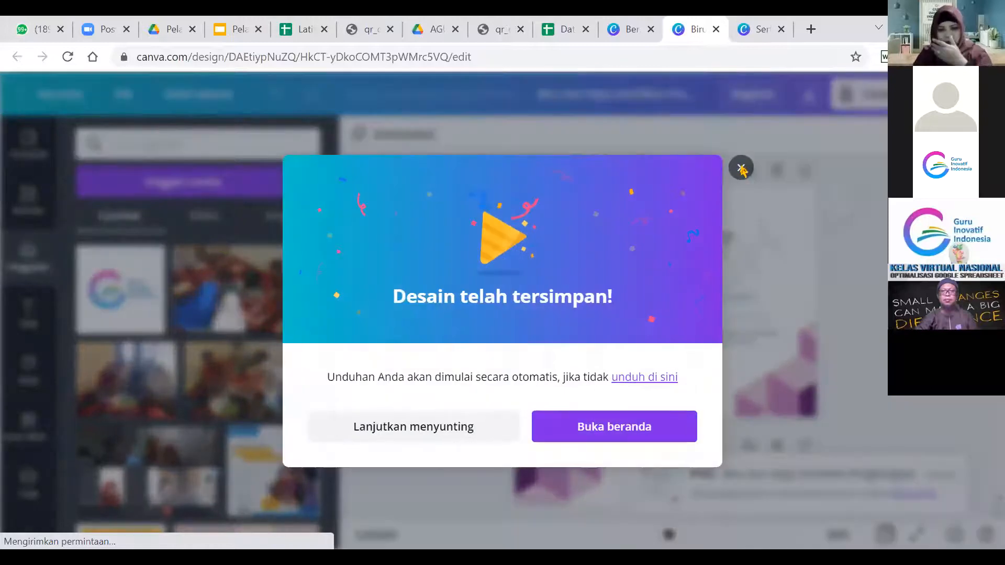
# Close the 'Desain telah tersimpan!' message and go to slide 8 in 'Pelatihan hari ke-3'.
pyautogui.click(741, 168)
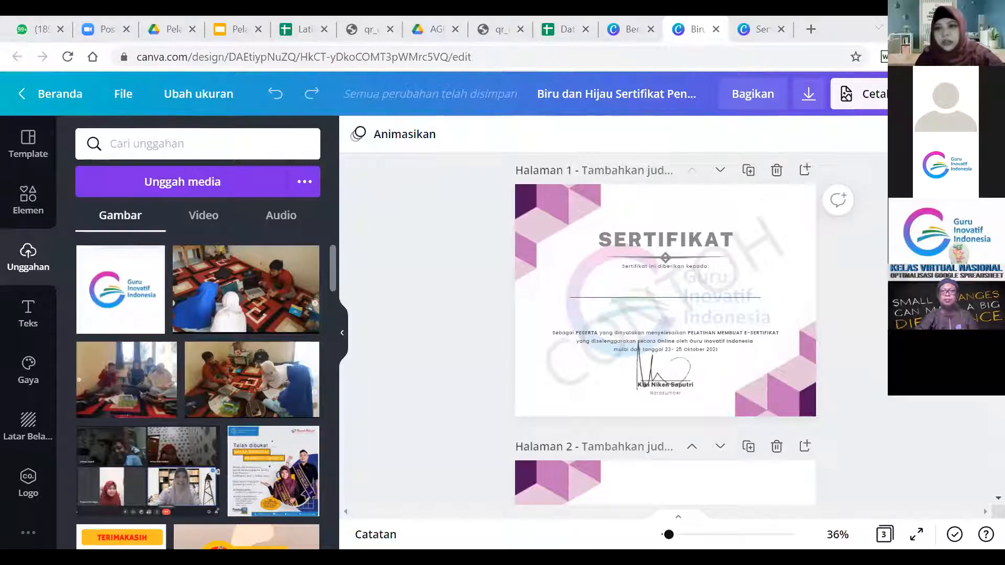
pyautogui.press('F4')
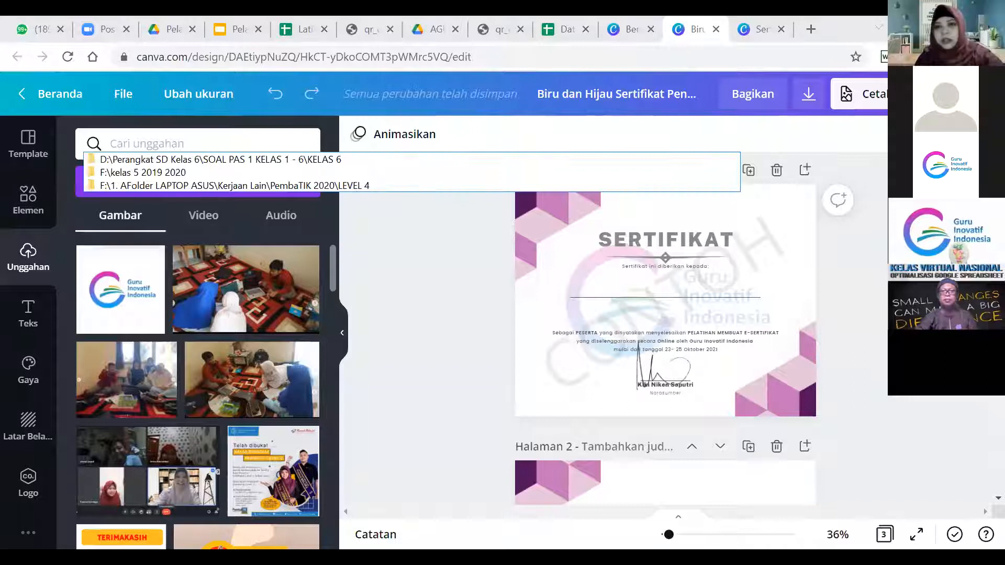
pyautogui.press('Escape')
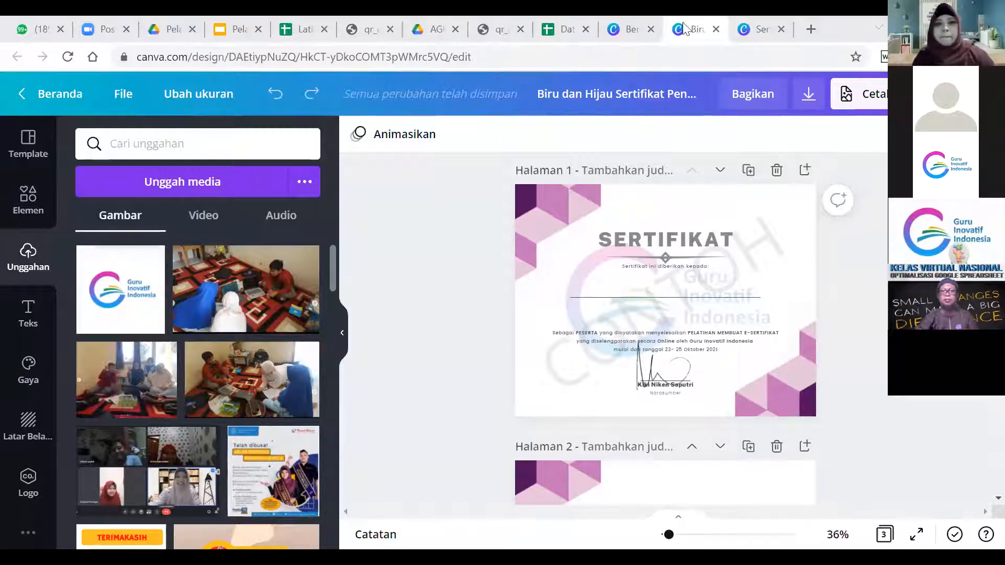
pyautogui.click(246, 28)
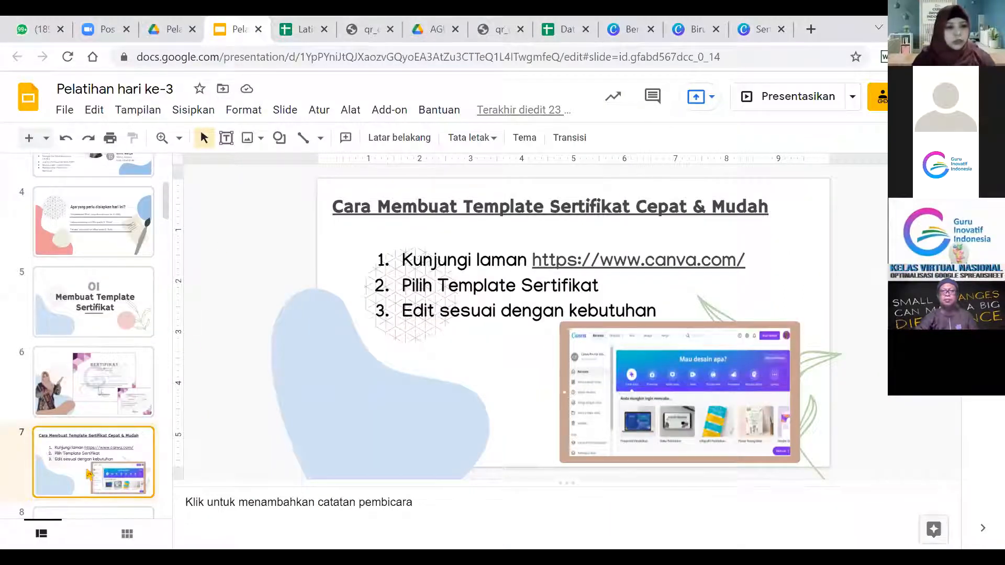
pyautogui.press('Down')
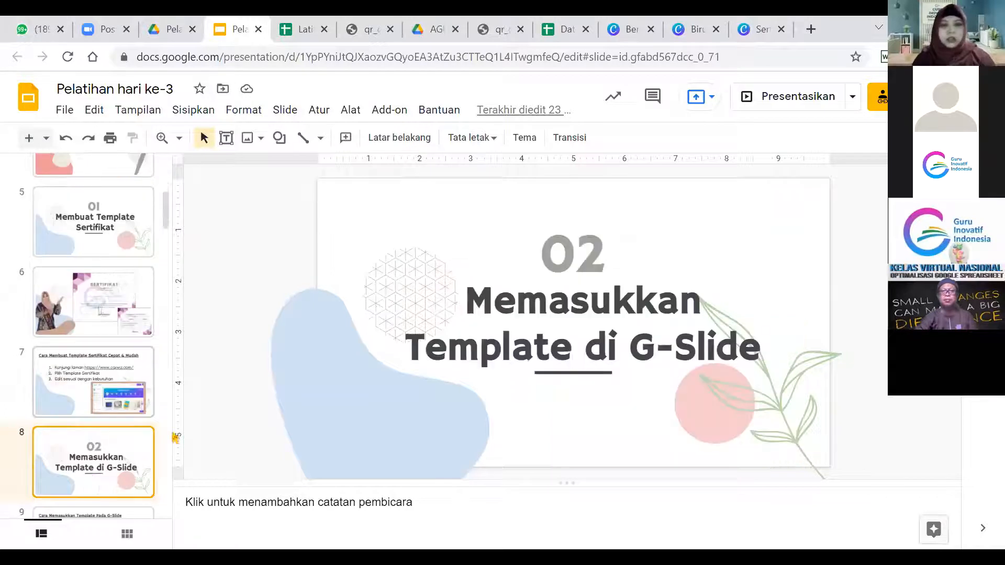
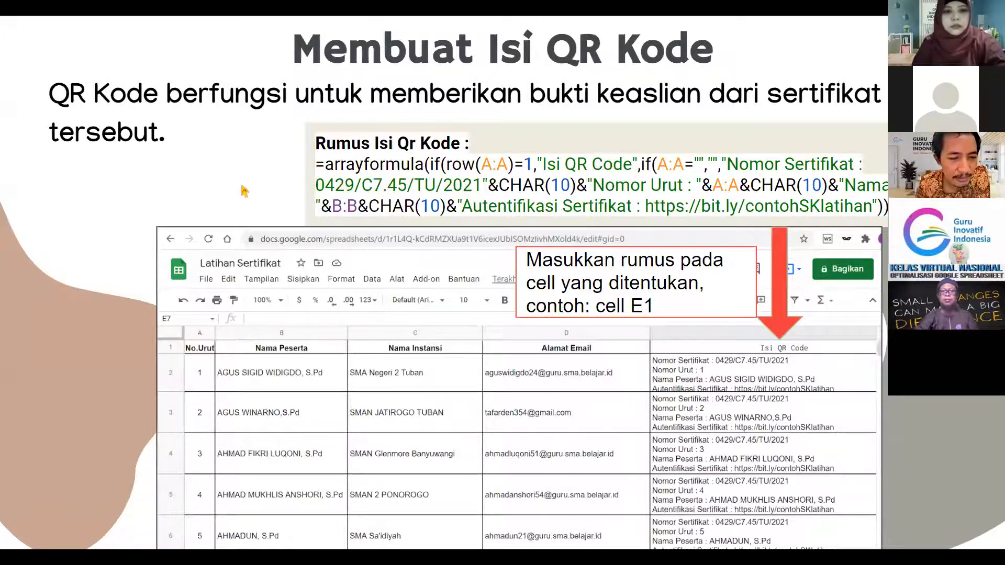
# Step to slide 20, 'Membuat Gambar QR Code', and exit full-screen presentation to the editor.
pyautogui.press('Right')
pyautogui.press('Right')
pyautogui.press('Left')
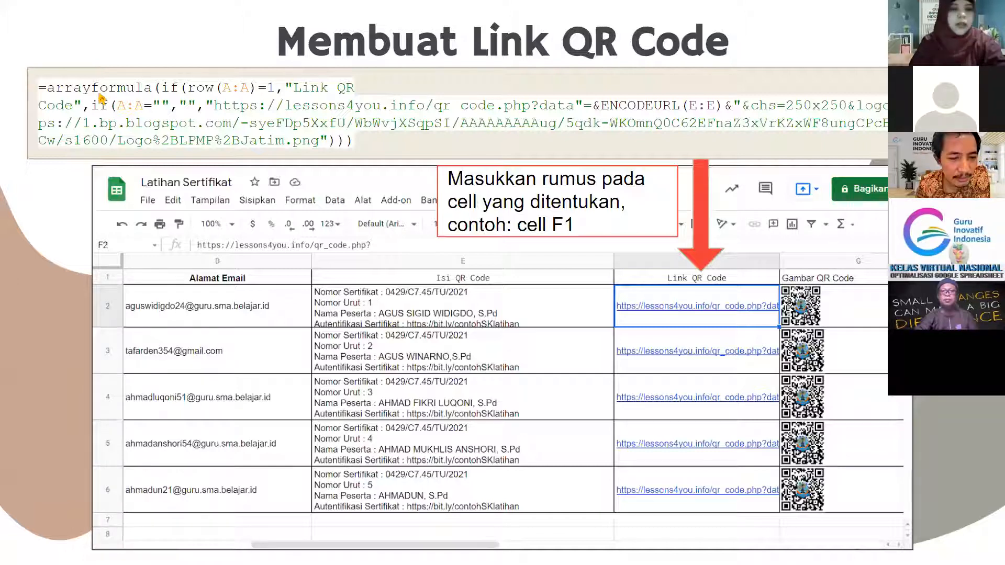
pyautogui.press('Right')
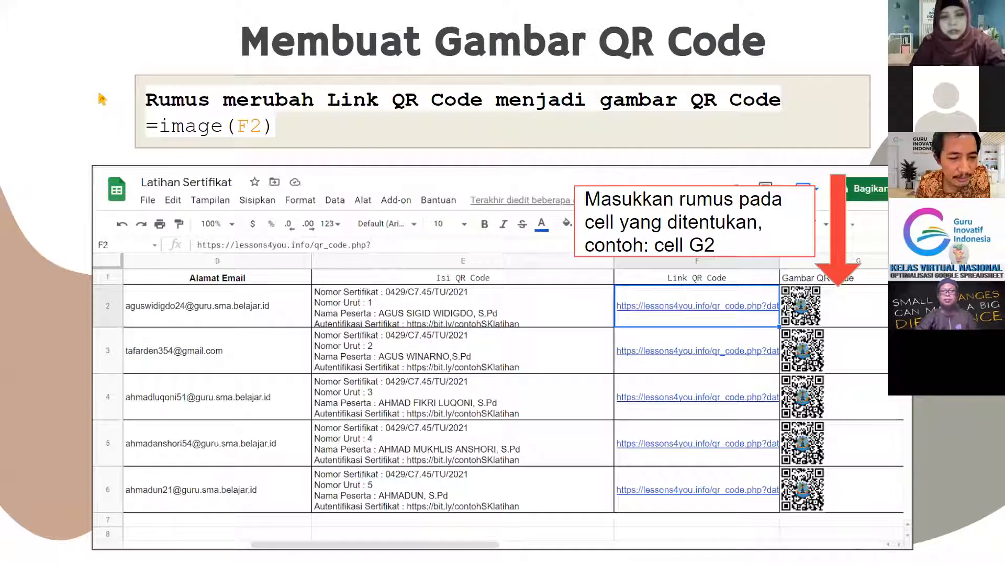
pyautogui.press('Right')
pyautogui.press('Left')
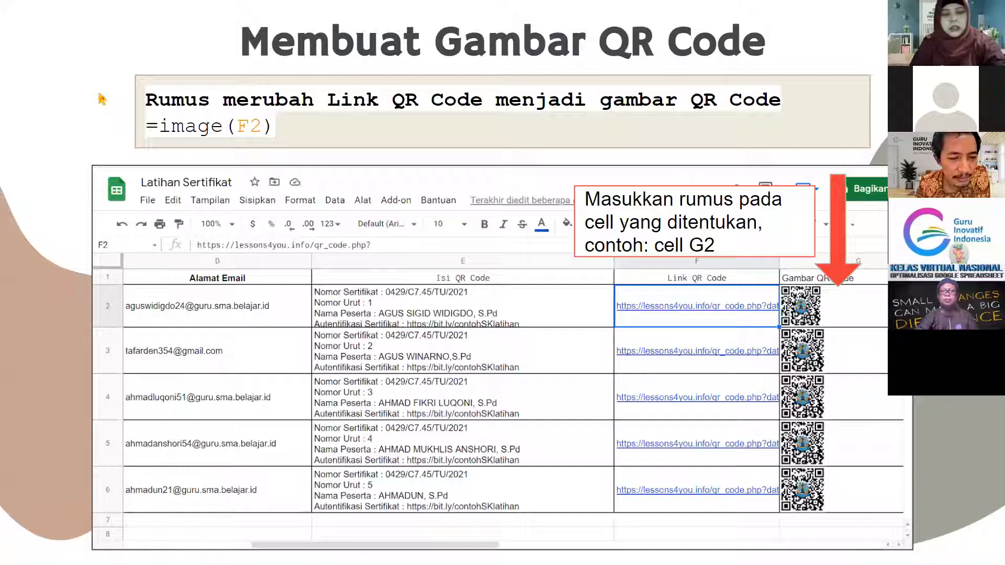
pyautogui.press('Escape')
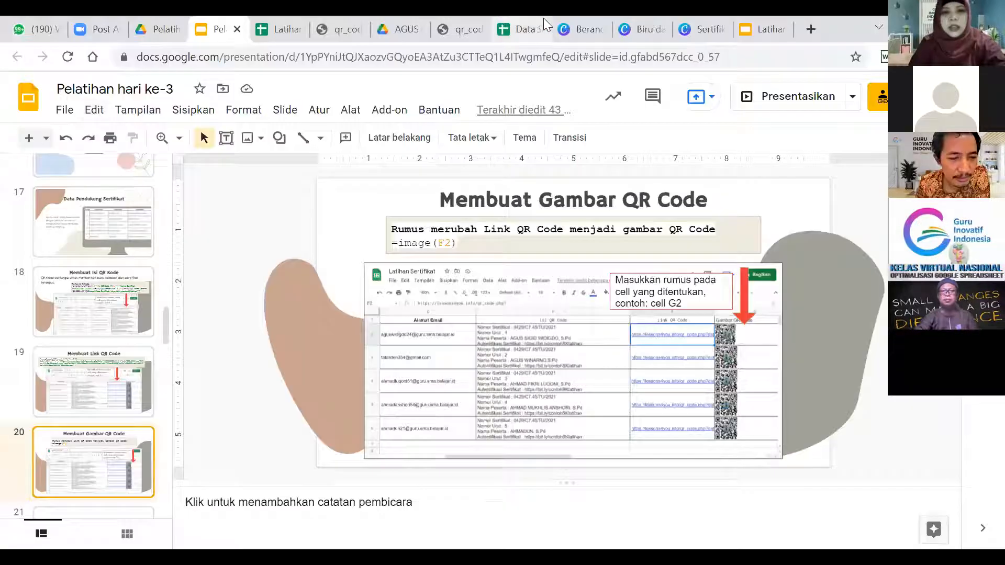
# Switch from Data Sertifikat to the Latihan Sertifikat spreadsheet and move to the first data row.
pyautogui.click(541, 21)
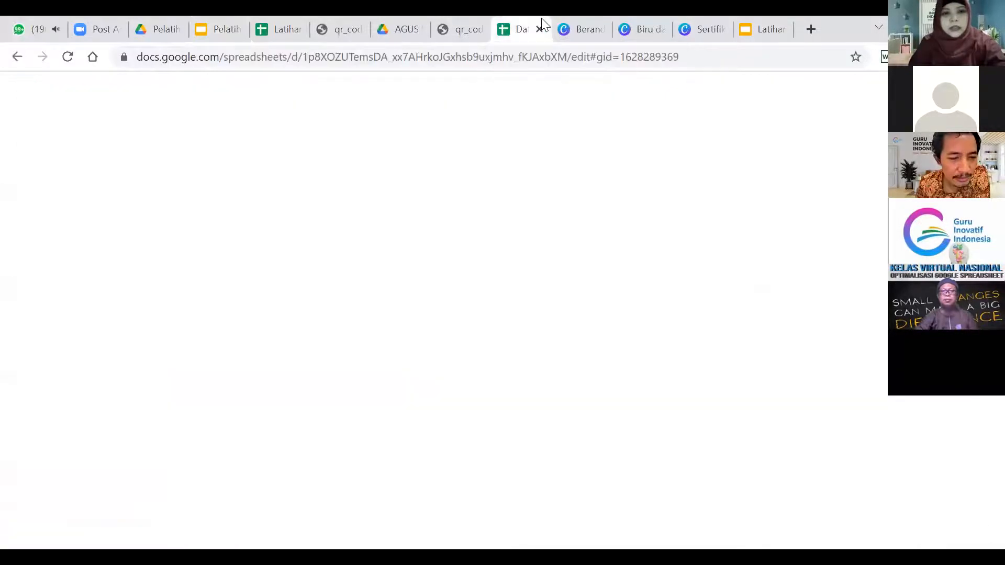
pyautogui.click(276, 16)
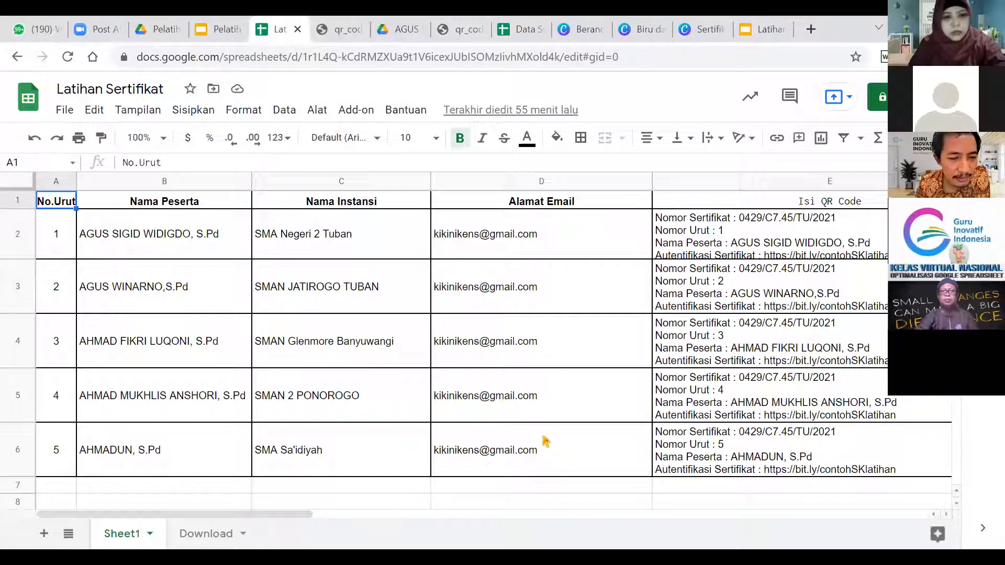
pyautogui.press('Down')
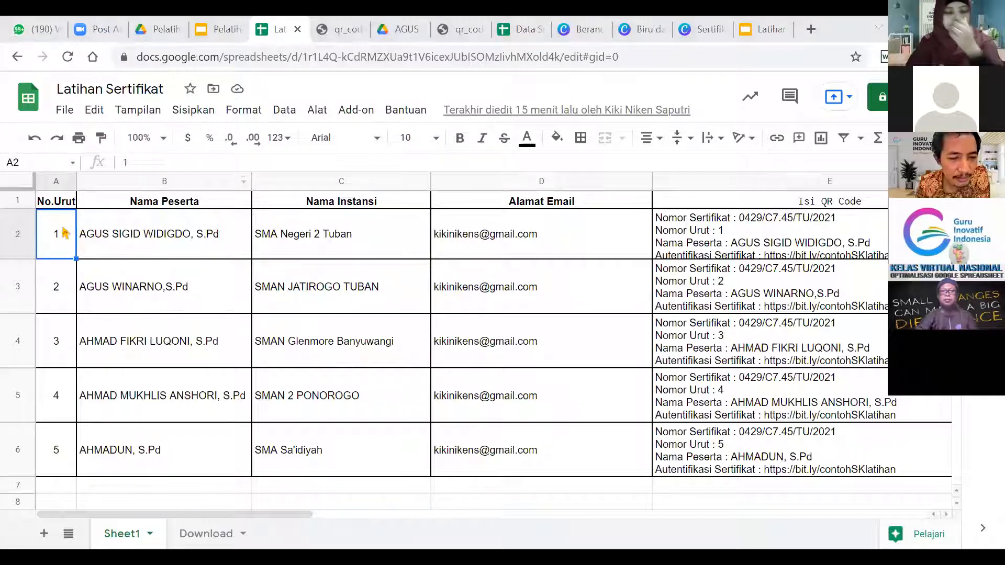
# Select E1:K9, delete its contents, and move the cursor back to the empty cell E1.
pyautogui.click(774, 204)
pyautogui.hotkey('shift', 'Right')
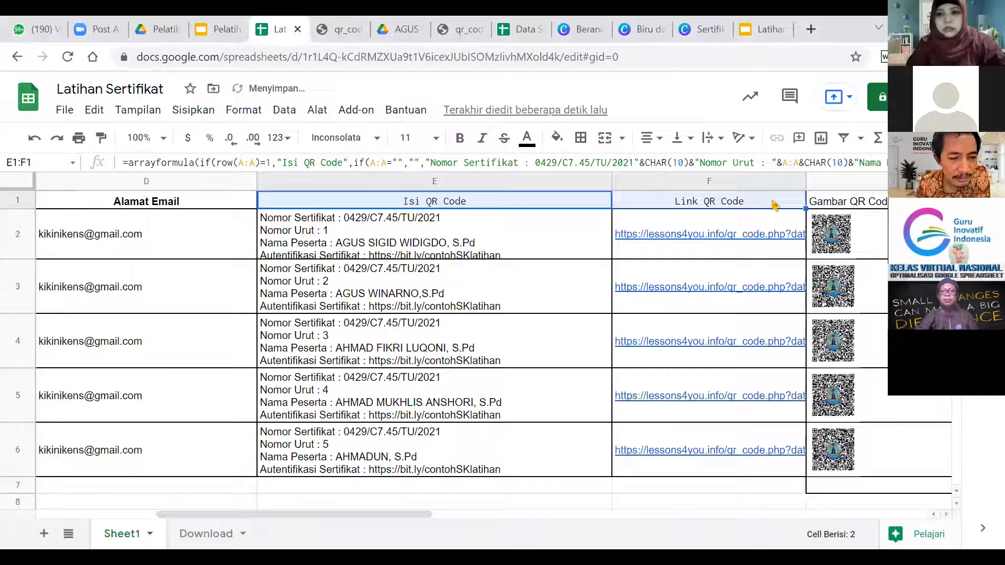
pyautogui.hotkey('shift', 'Right')
pyautogui.hotkey('shift', 'Right')
pyautogui.hotkey('shift', 'Right')
pyautogui.hotkey('shift', 'Right')
pyautogui.hotkey('shift', 'Right')
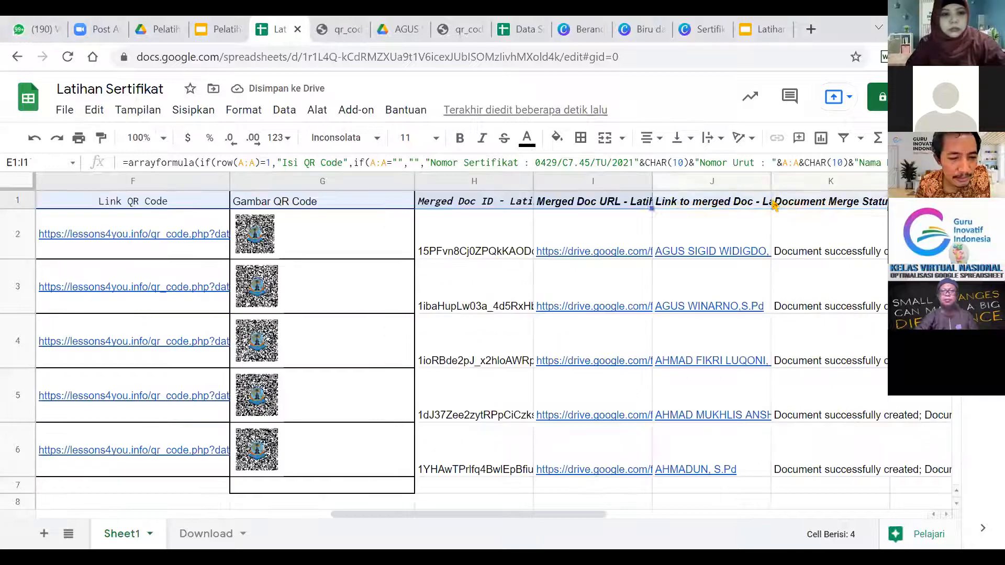
pyautogui.hotkey('shift', 'Down')
pyautogui.hotkey('shift', 'Down')
pyautogui.hotkey('shift', 'Down')
pyautogui.hotkey('shift', 'Down')
pyautogui.hotkey('shift', 'Down')
pyautogui.hotkey('shift', 'Down')
pyautogui.hotkey('shift', 'Down')
pyautogui.hotkey('shift', 'Down')
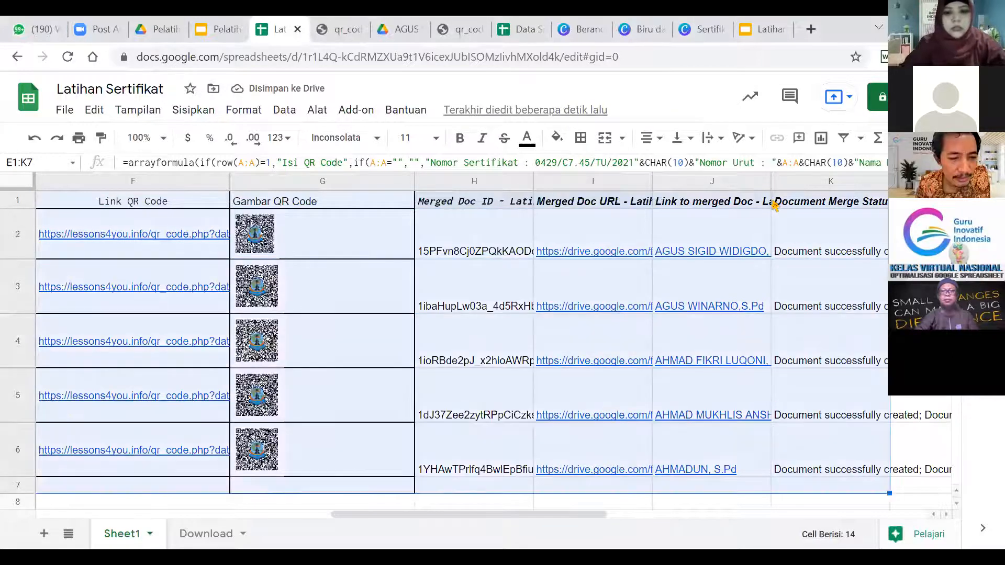
pyautogui.press('Delete')
pyautogui.press('Left')
pyautogui.press('Left')
pyautogui.press('Left')
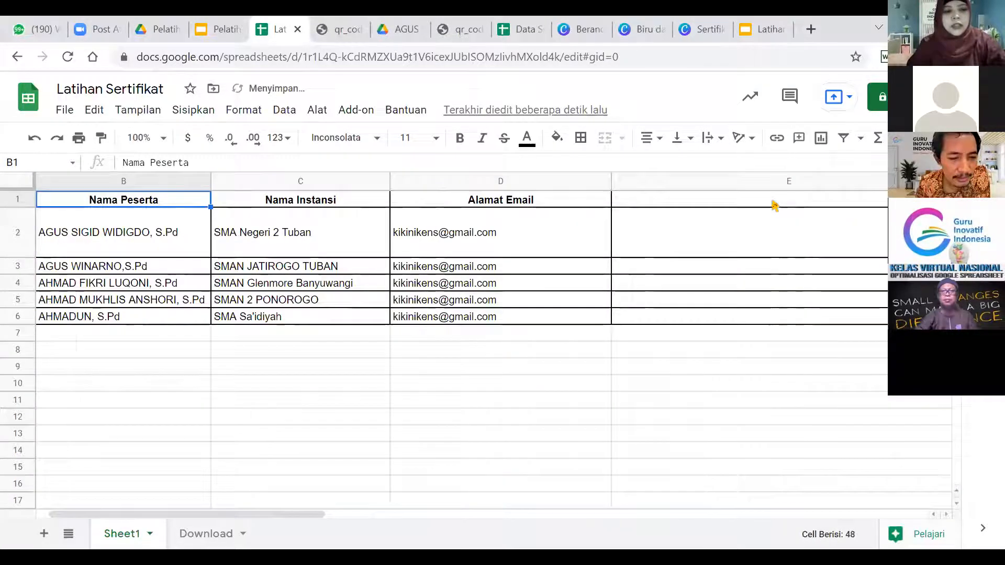
pyautogui.press('Left')
pyautogui.press('Down')
pyautogui.press('Down')
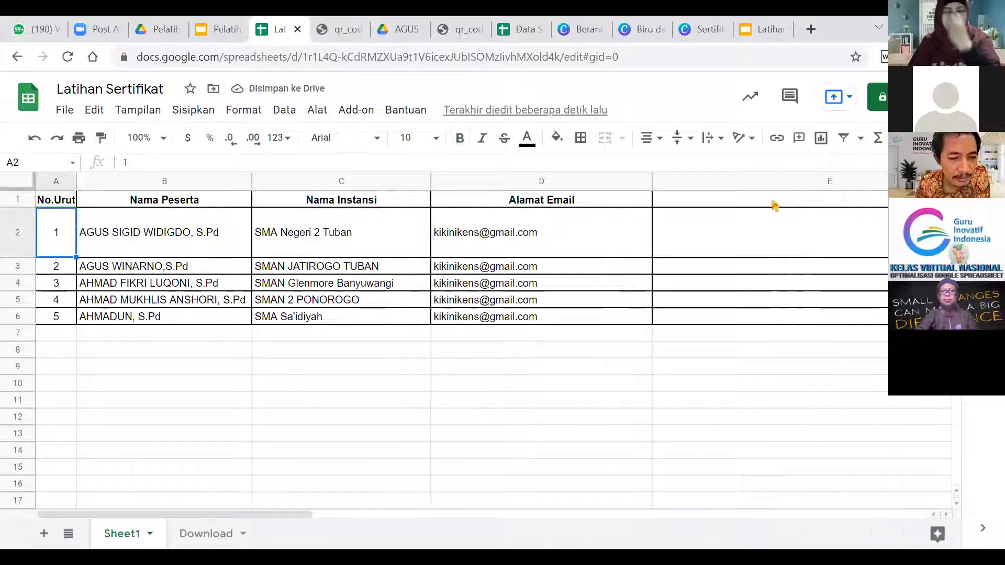
pyautogui.press('Up')
pyautogui.press('Up')
pyautogui.press('Right')
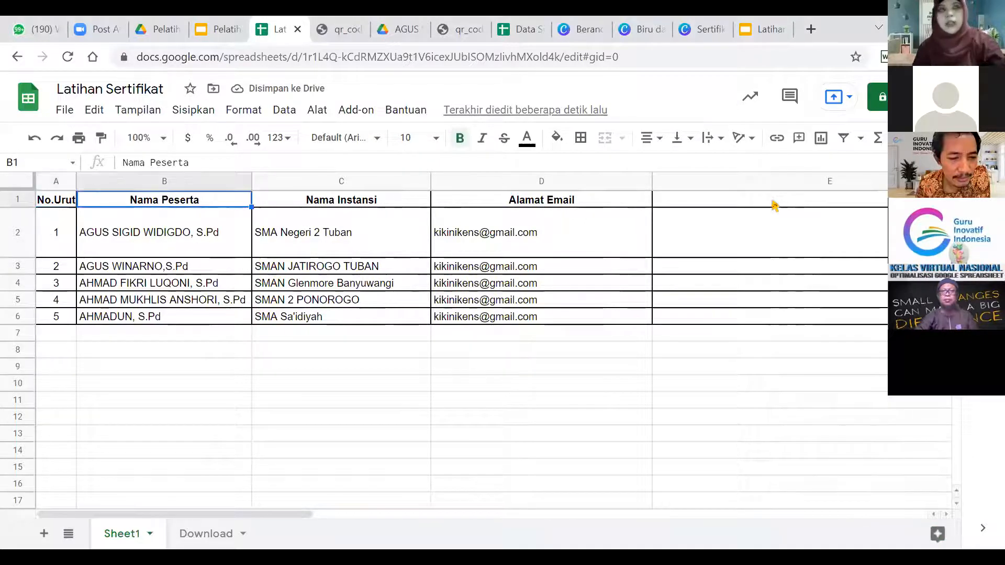
pyautogui.press('Right')
pyautogui.press('Right')
pyautogui.press('Right')
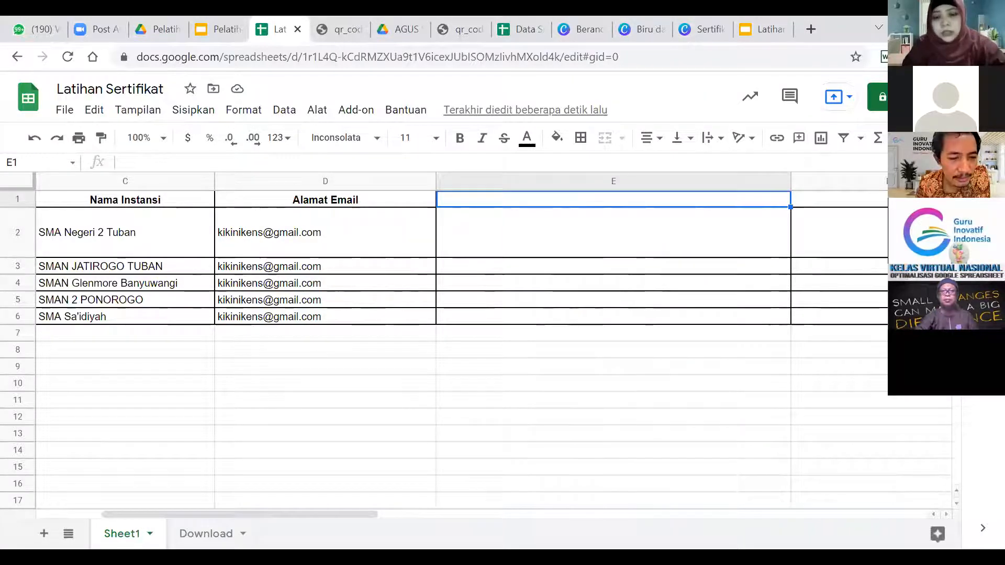
# Paste the Isi QR Code arrayformula into E1 so column E fills for all five participants.
pyautogui.click(951, 27)
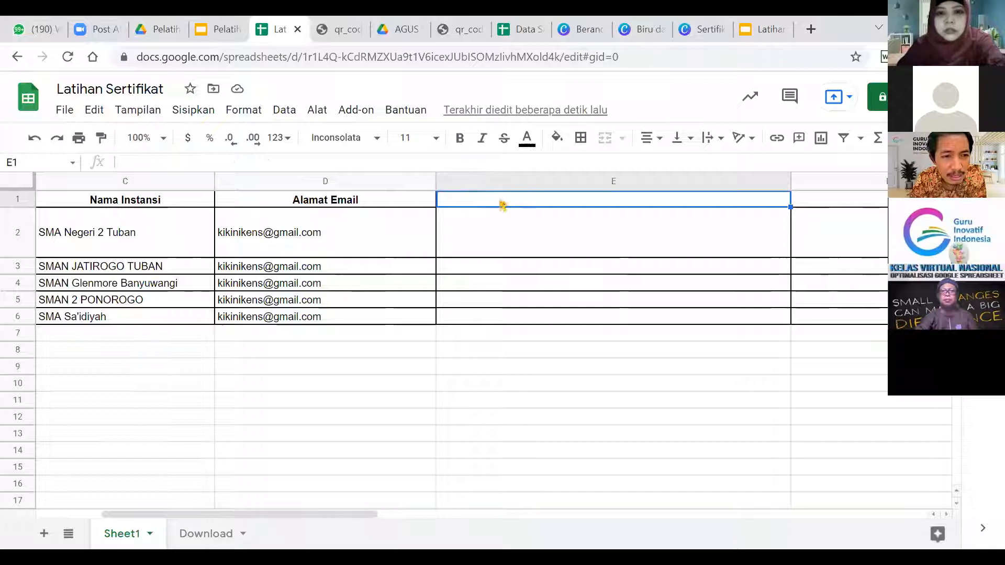
pyautogui.doubleClick(497, 200)
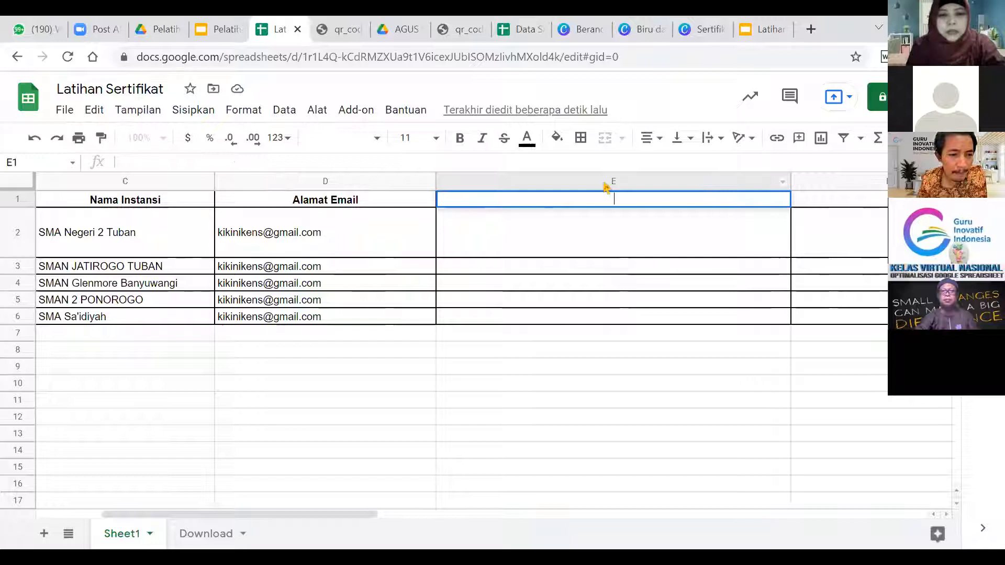
pyautogui.hotkey('ctrl', 'v')
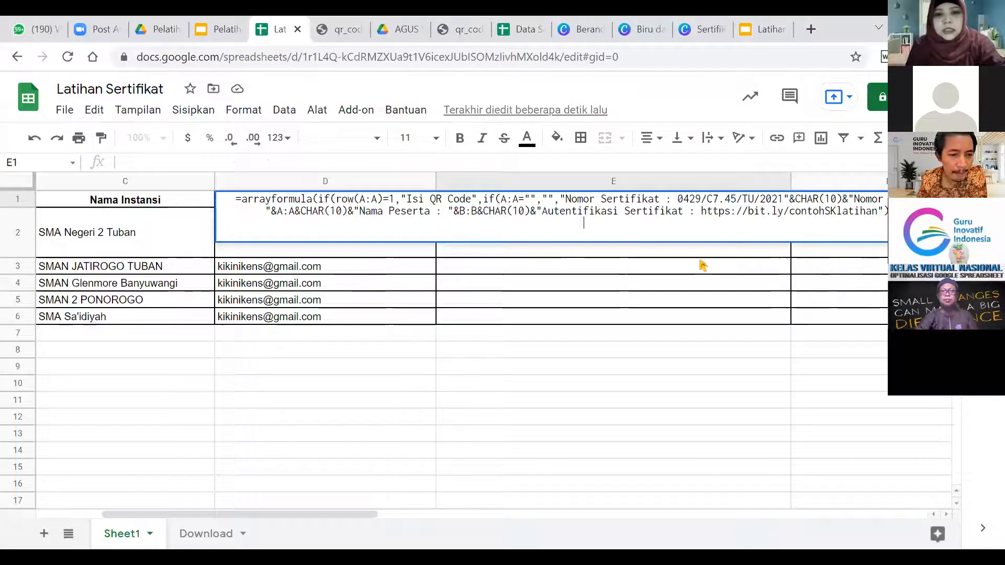
pyautogui.press('Return')
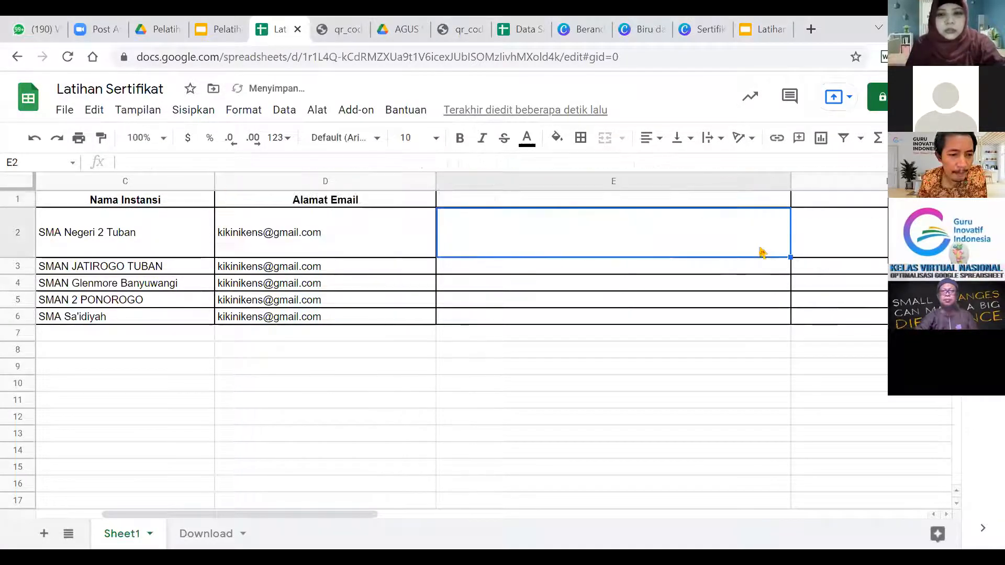
pyautogui.click(686, 200)
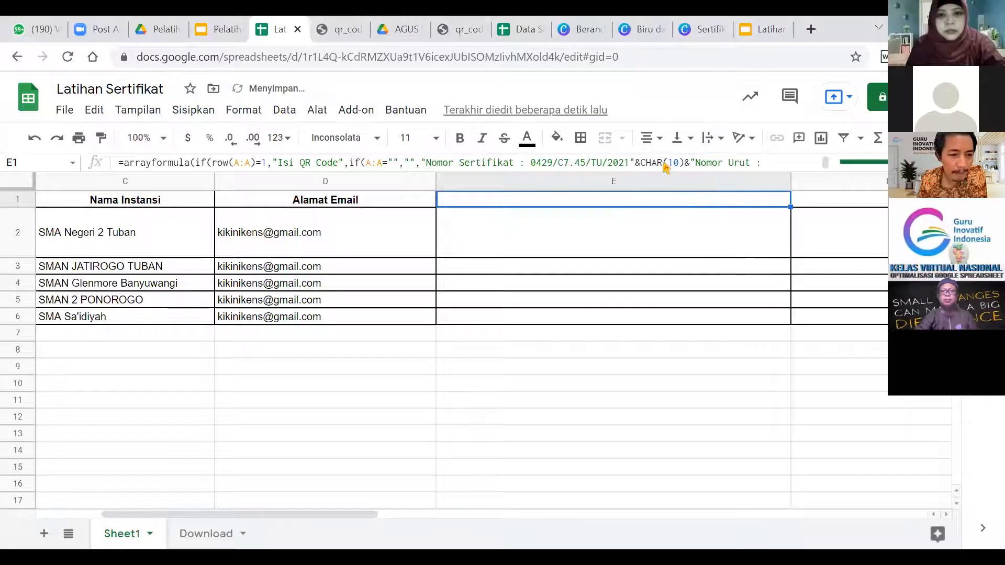
pyautogui.click(411, 163)
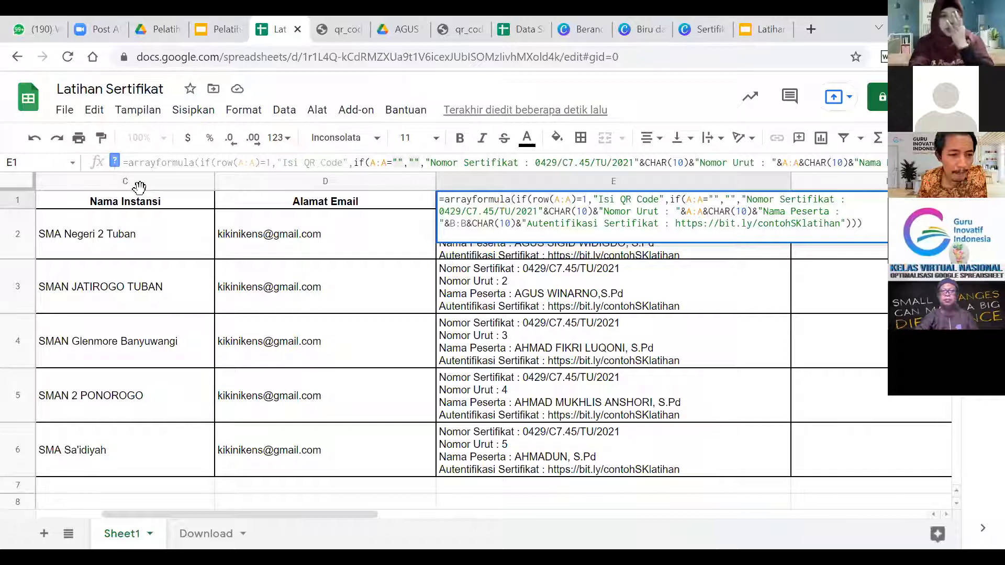
pyautogui.moveTo(279, 227)
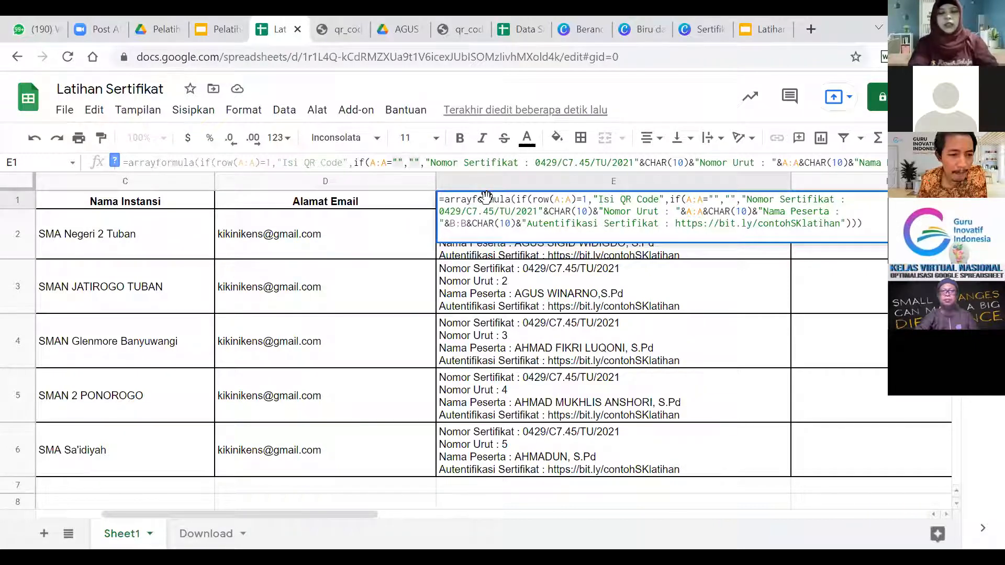
pyautogui.click(505, 307)
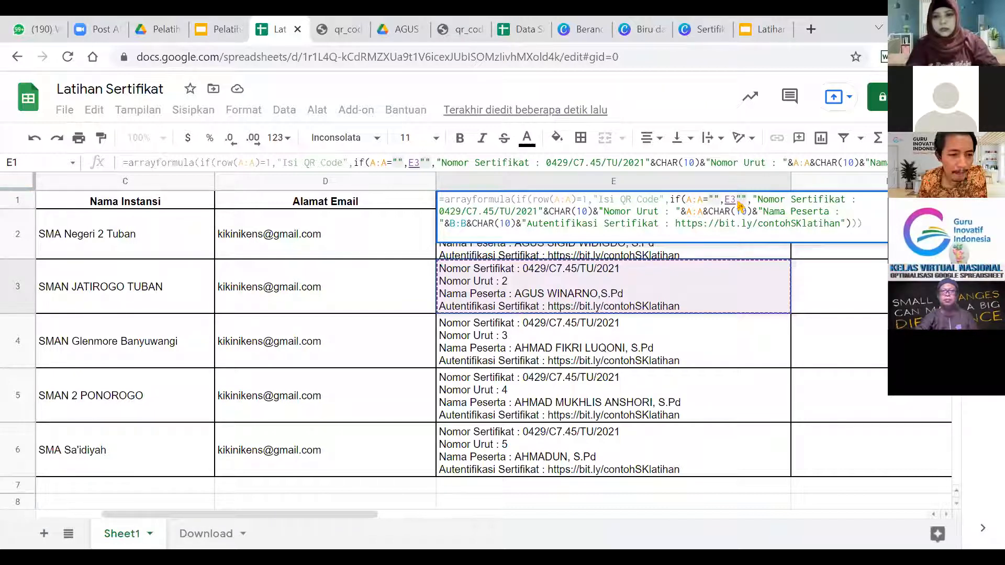
pyautogui.press('Return')
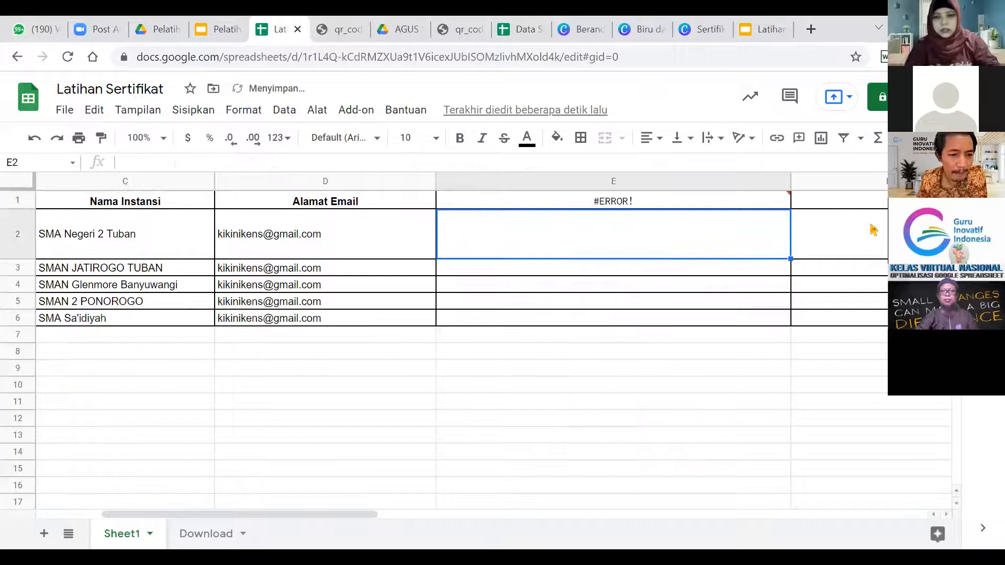
pyautogui.click(34, 137)
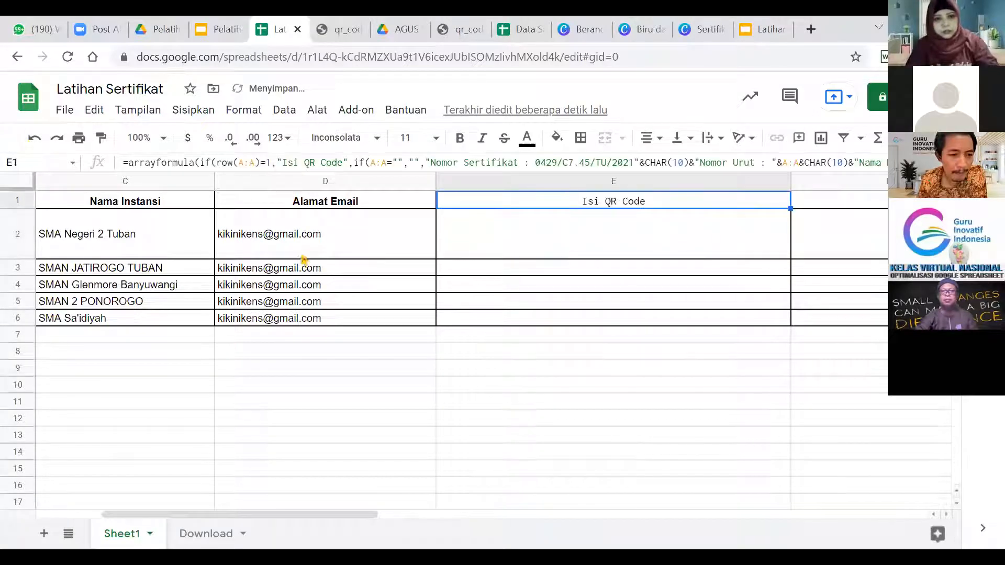
pyautogui.click(559, 325)
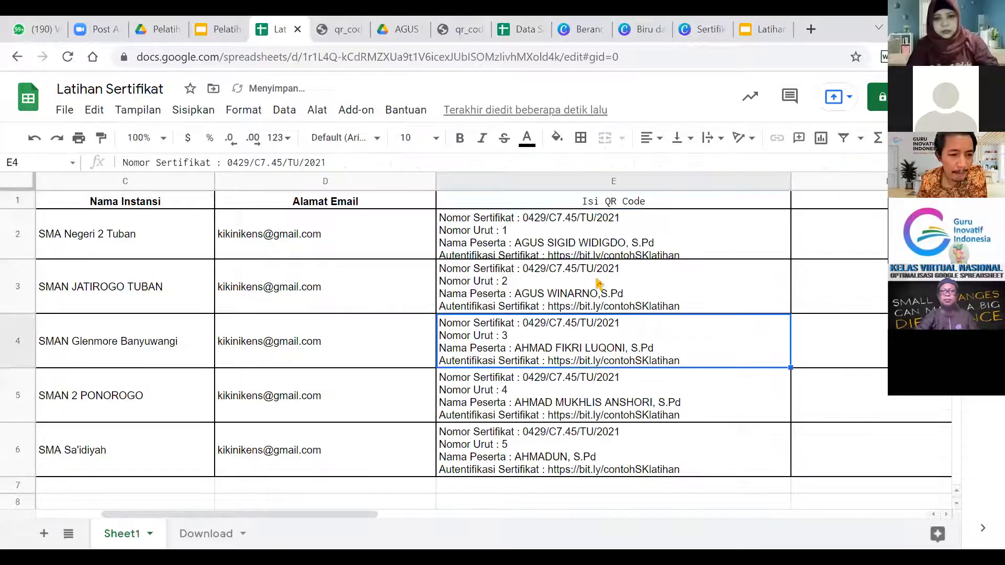
pyautogui.press('Down')
pyautogui.press('Down')
pyautogui.press('Down')
pyautogui.press('Down')
pyautogui.press('Down')
pyautogui.press('Down')
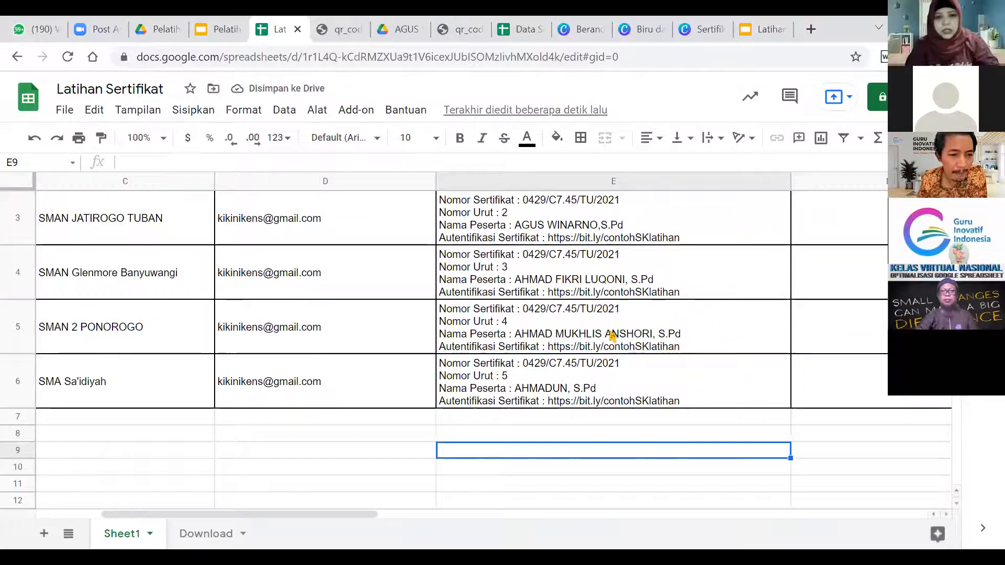
pyautogui.press('Up')
pyautogui.press('Left')
pyautogui.press('Left')
pyautogui.press('Left')
pyautogui.press('Left')
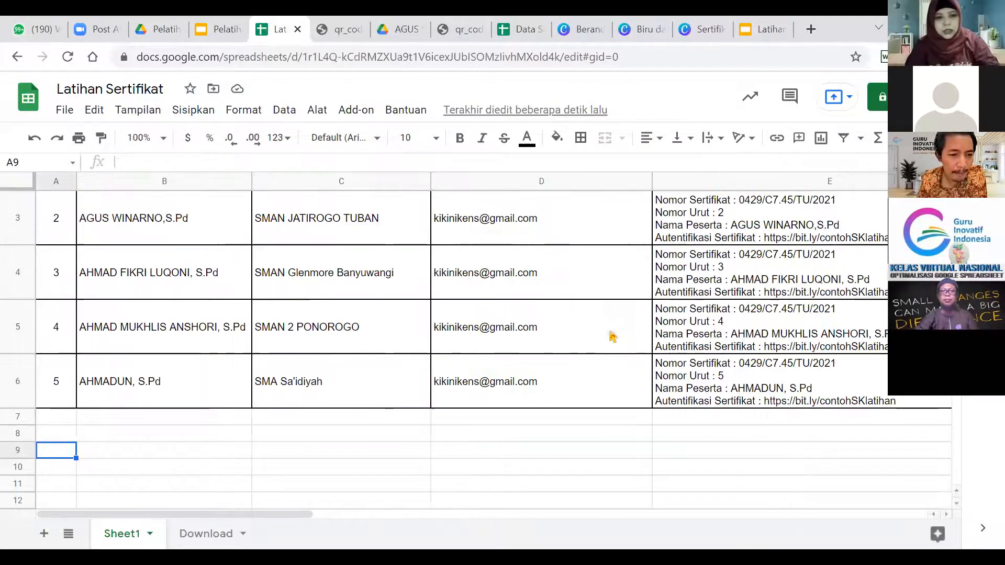
pyautogui.press('Up')
pyautogui.press('Up')
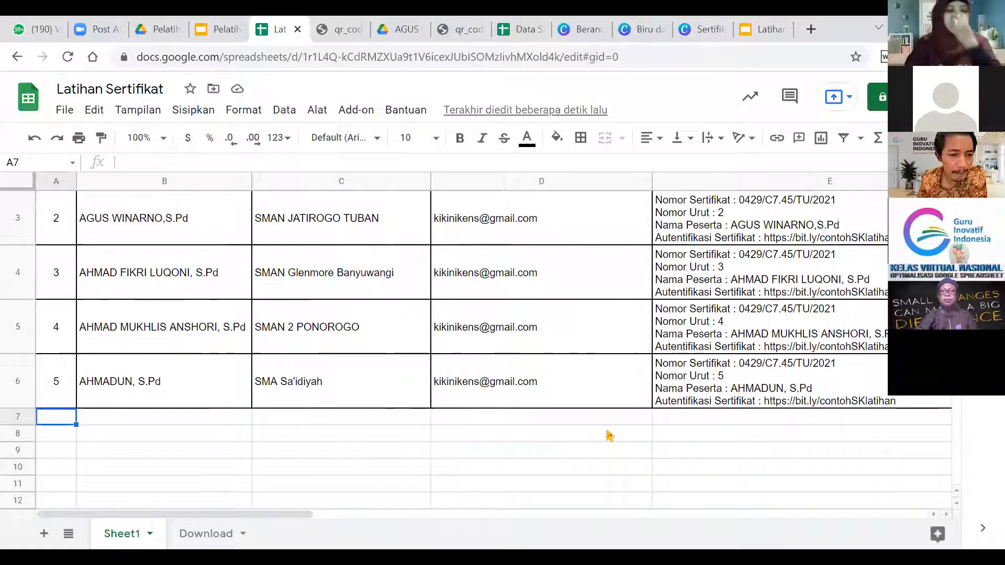
pyautogui.write('6')
pyautogui.press('Tab')
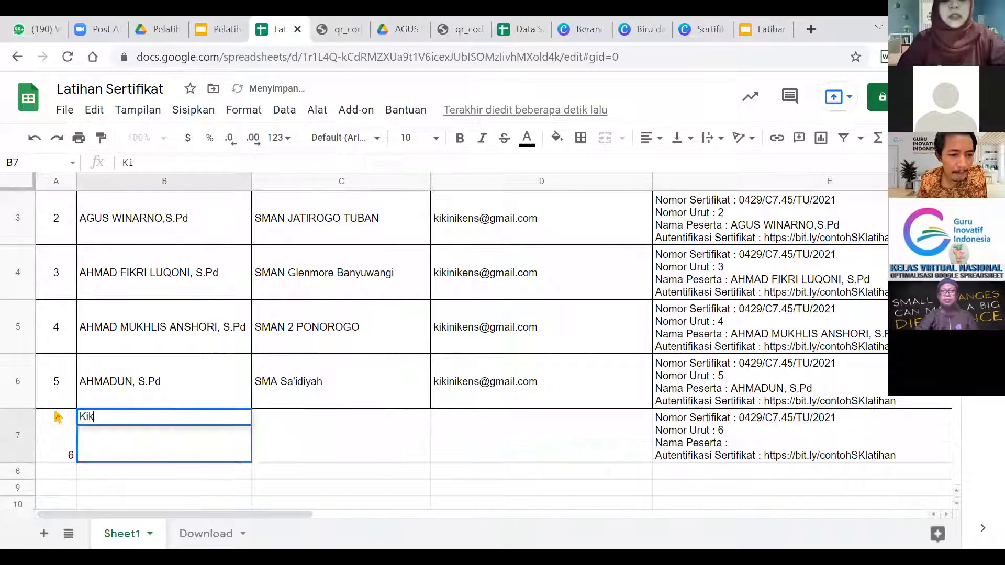
pyautogui.press('Tab')
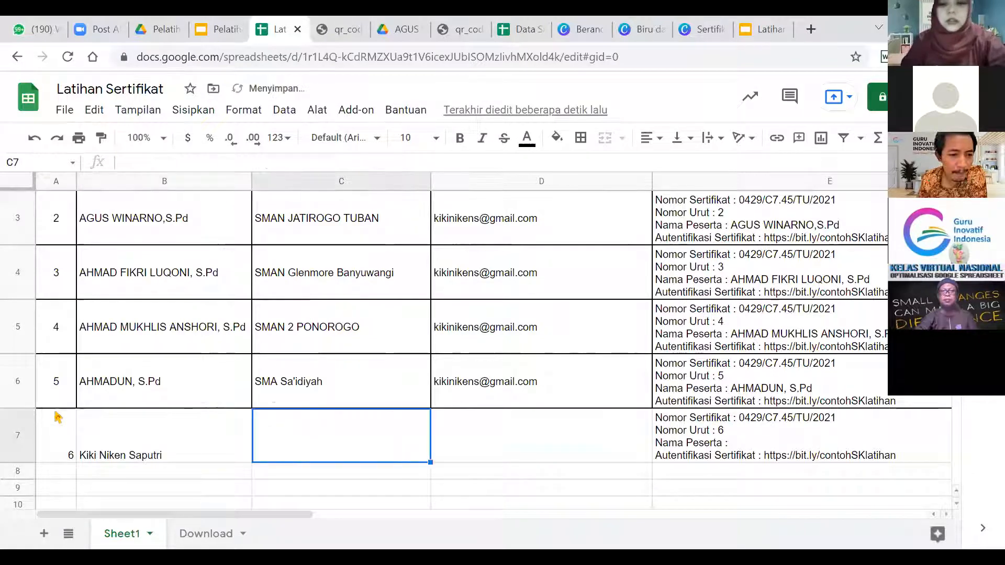
pyautogui.click(782, 450)
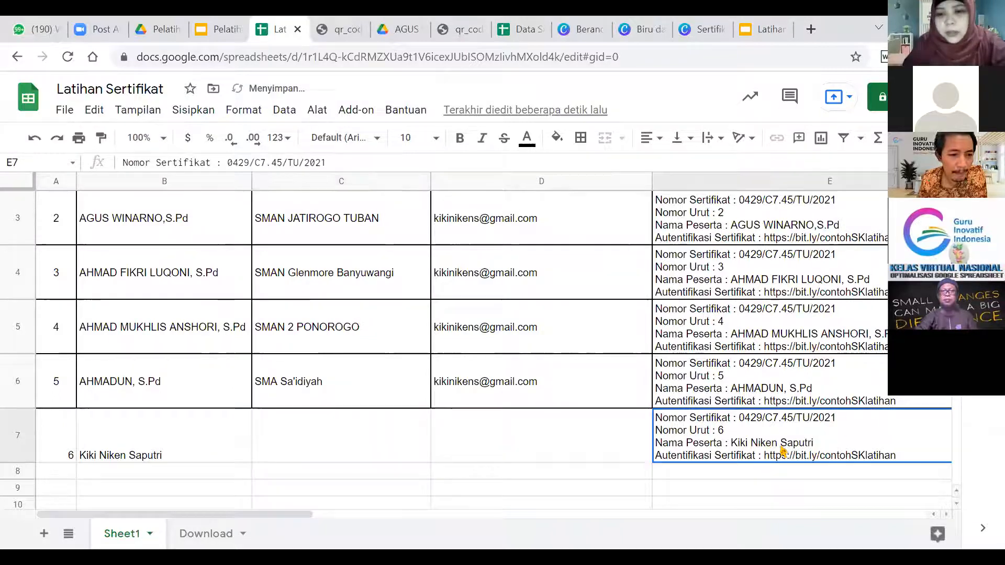
pyautogui.press('Up')
pyautogui.press('Down')
pyautogui.press('Up')
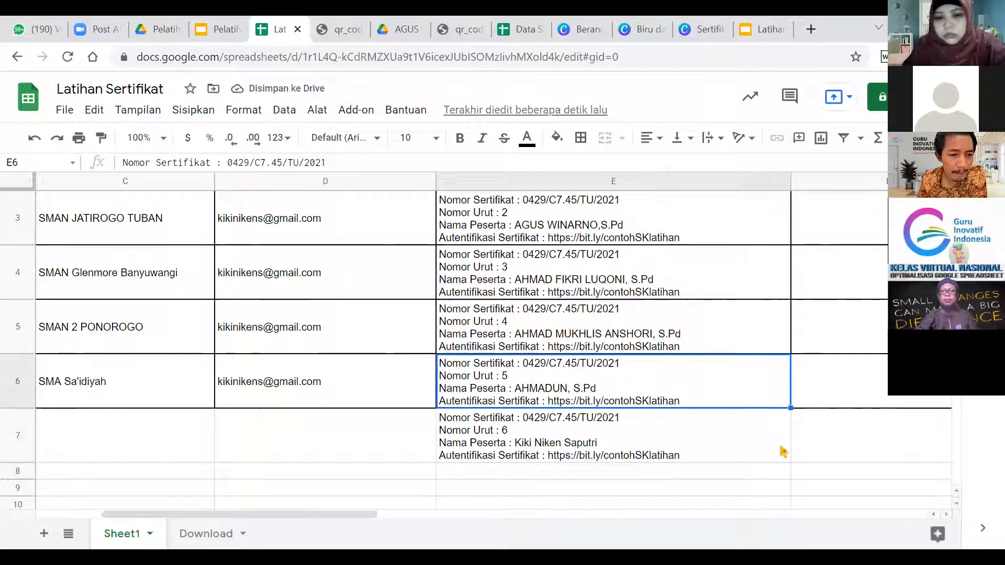
pyautogui.press('Left')
pyautogui.press('Down')
pyautogui.press('Right')
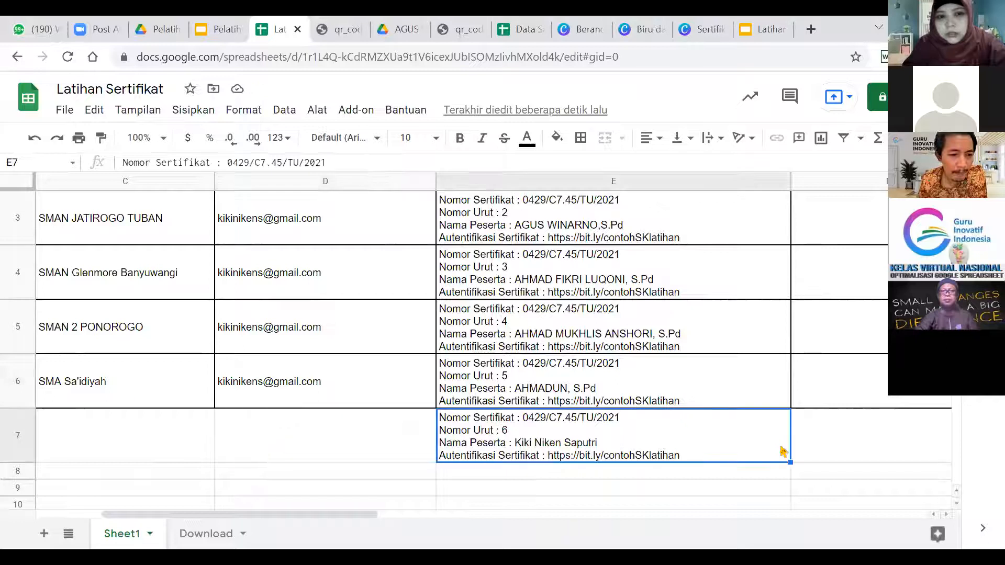
pyautogui.press('Left')
pyautogui.press('Home')
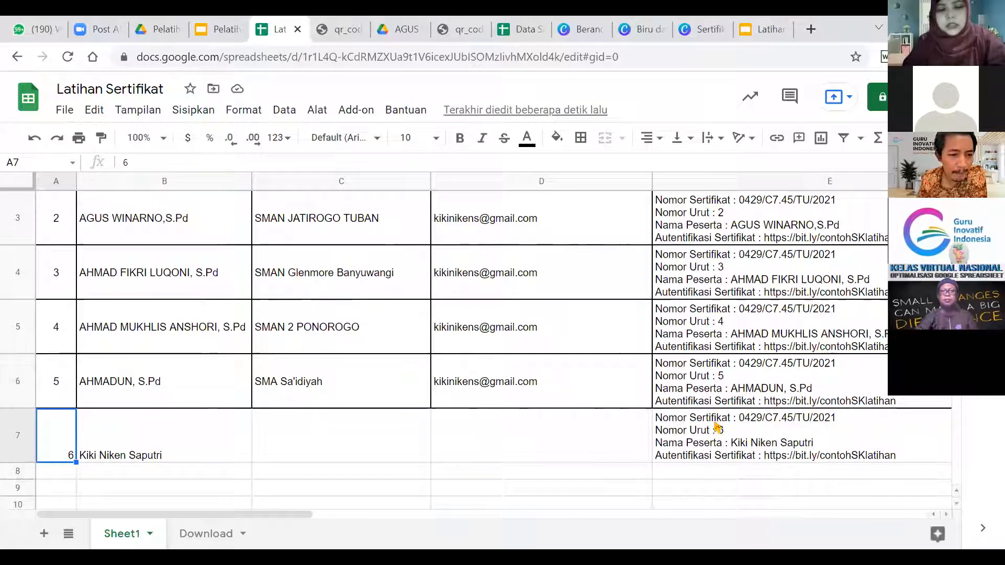
pyautogui.hotkey('shift', 'Right')
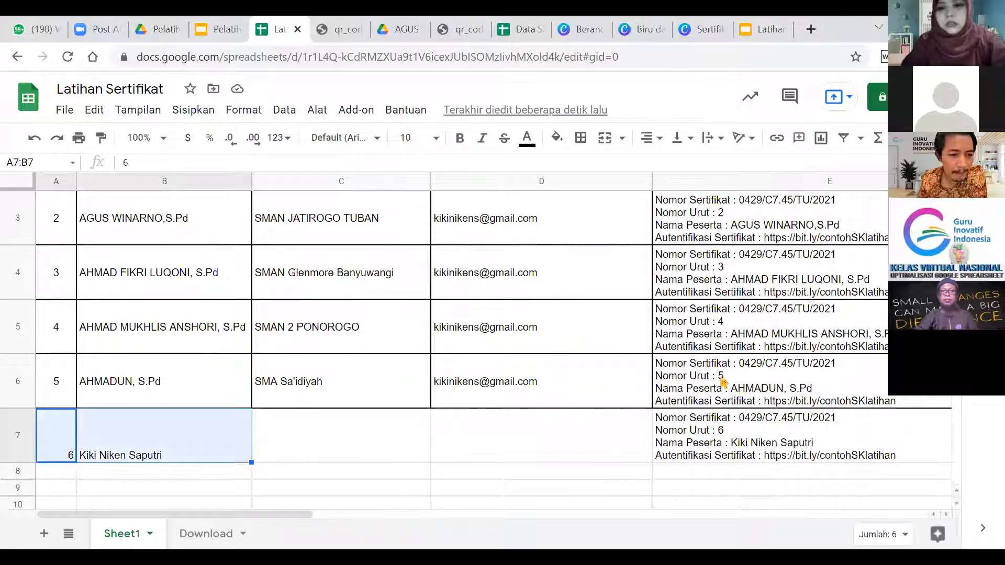
pyautogui.press('Delete')
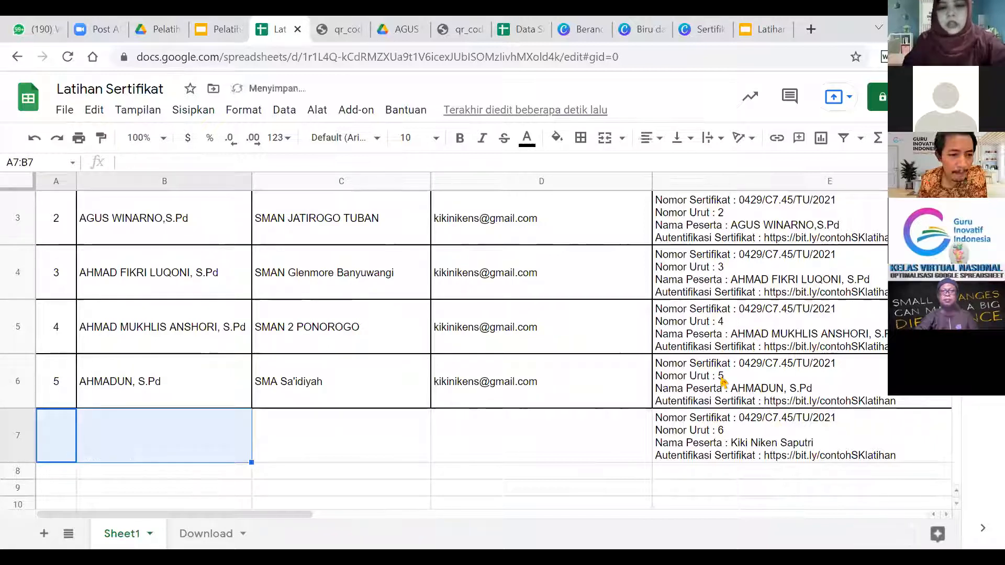
pyautogui.press('Up')
pyautogui.hotkey('ctrl', 'Right')
pyautogui.press('Up')
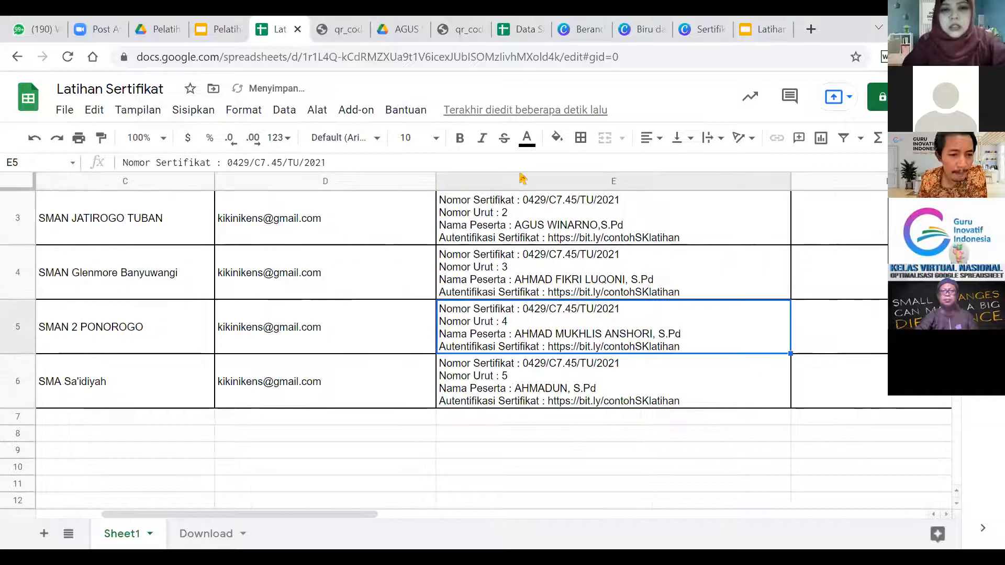
pyautogui.hotkey('ctrl', 'Up')
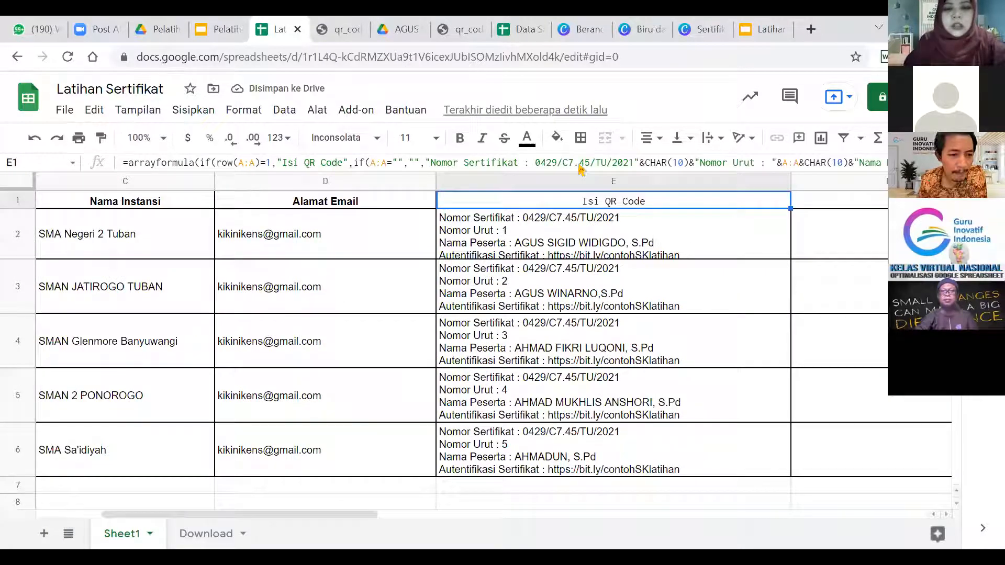
pyautogui.doubleClick(556, 207)
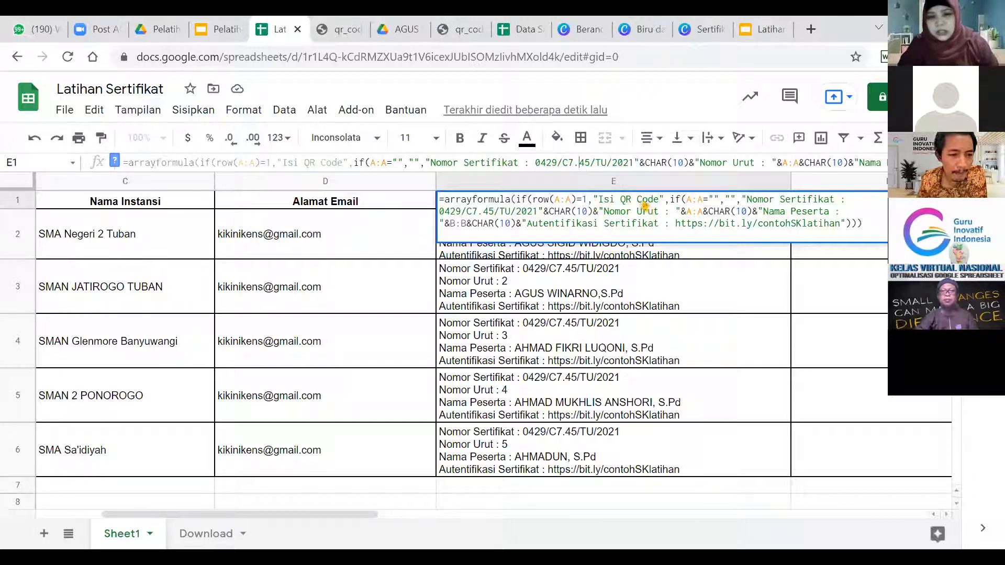
pyautogui.click(606, 273)
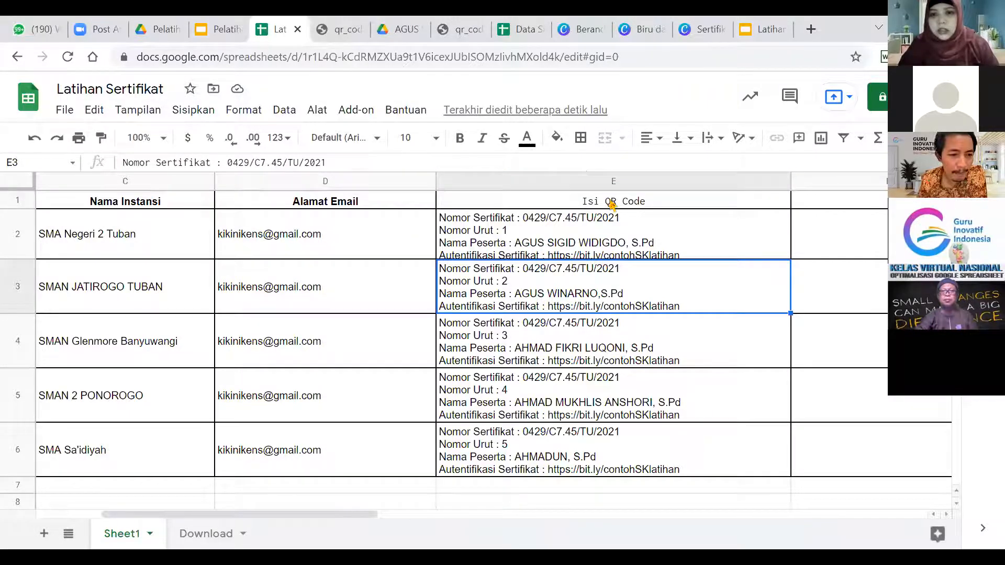
pyautogui.click(612, 205)
pyautogui.doubleClick(611, 205)
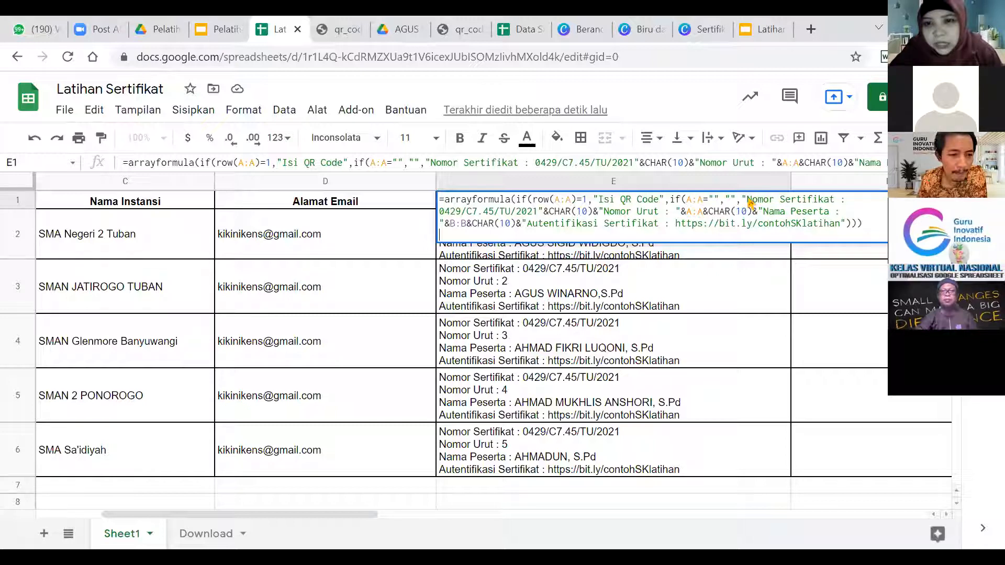
pyautogui.click(441, 216)
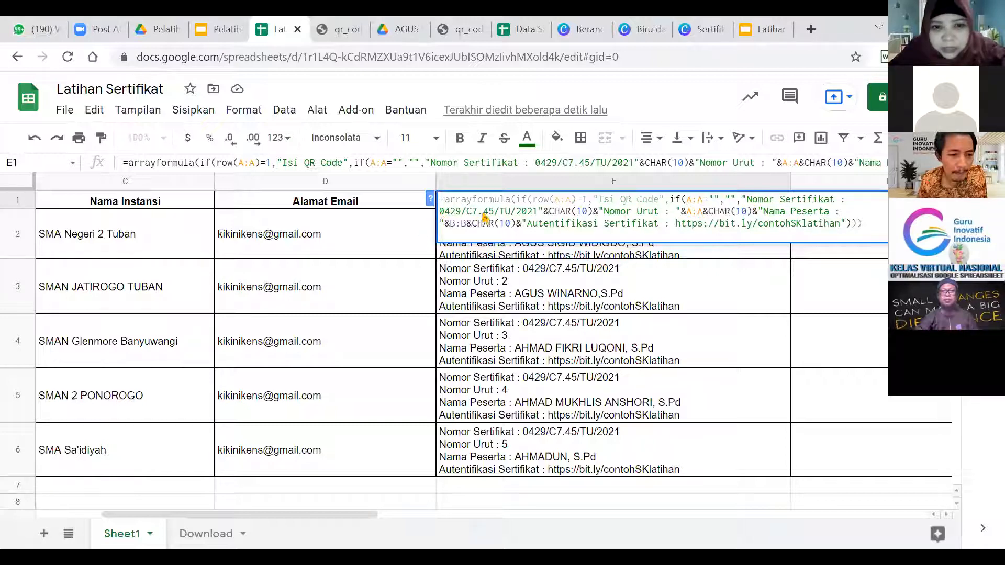
pyautogui.moveTo(535, 216); pyautogui.dragTo(441, 219)
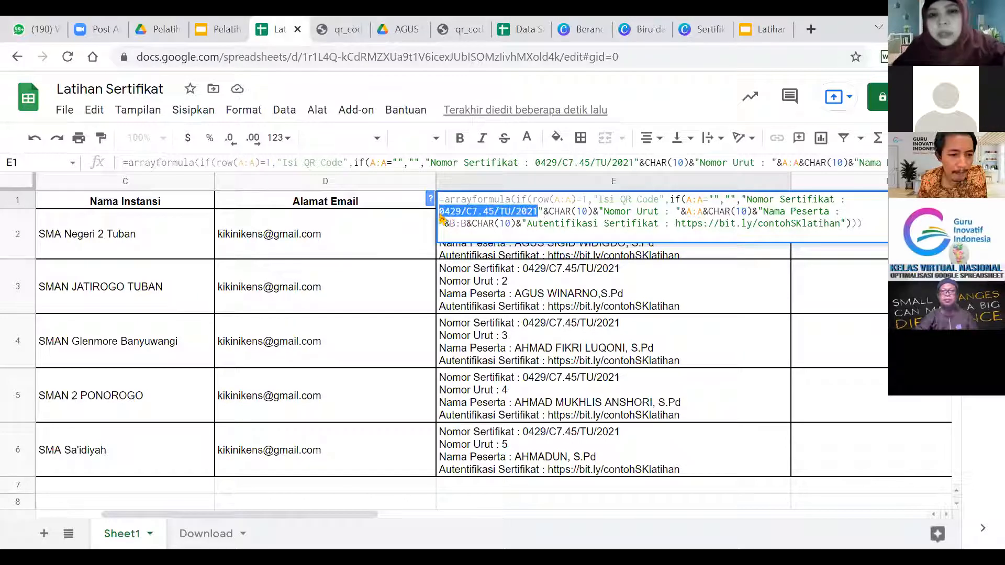
pyautogui.click(543, 214)
pyautogui.moveTo(835, 203); pyautogui.dragTo(747, 204)
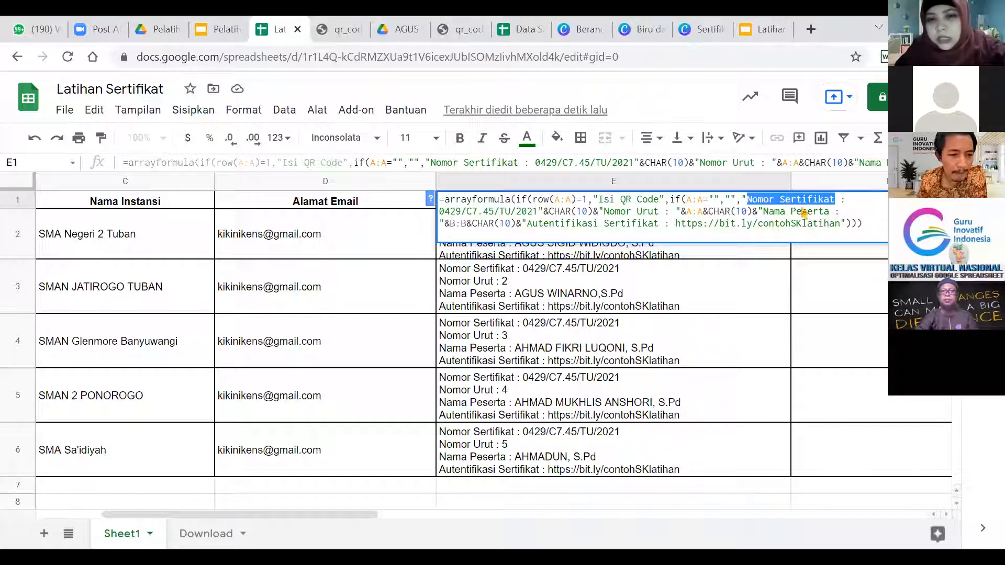
pyautogui.click(560, 218)
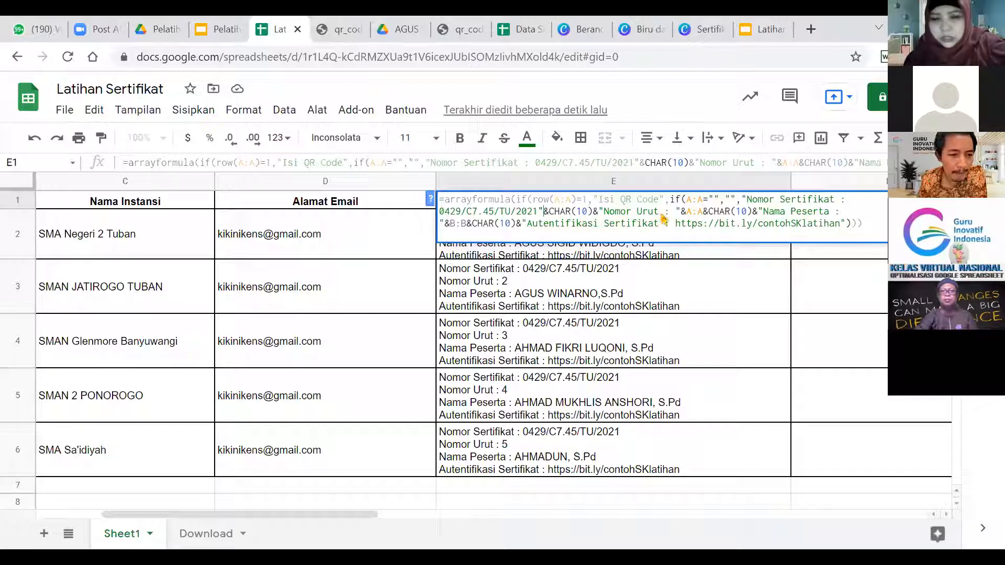
pyautogui.moveTo(606, 216)
pyautogui.mouseDown()
pyautogui.moveTo(666, 214)
pyautogui.moveTo(611, 216)
pyautogui.mouseUp()
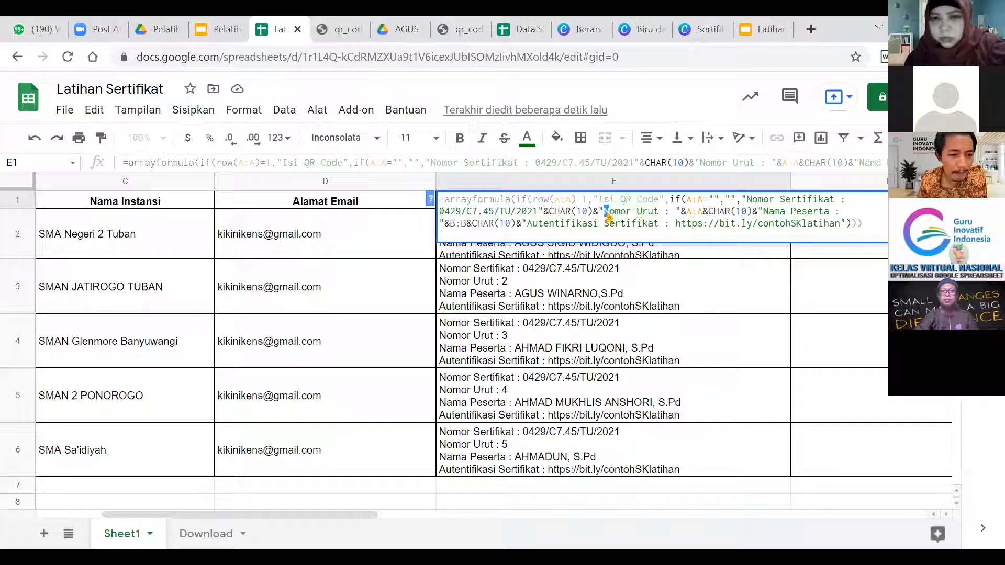
pyautogui.click(622, 217)
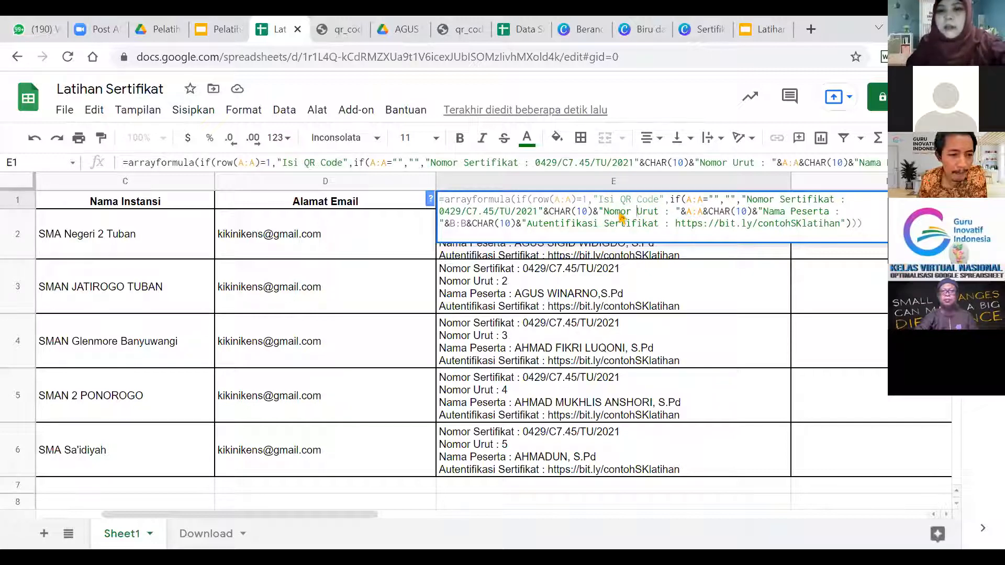
pyautogui.press('Right')
pyautogui.press('Right')
pyautogui.press('Right')
pyautogui.press('Right')
pyautogui.press('Right')
pyautogui.press('Right')
pyautogui.press('Right')
pyautogui.press('Right')
pyautogui.press('Right')
pyautogui.press('Right')
pyautogui.press('Right')
pyautogui.press('Right')
pyautogui.press('Right')
pyautogui.press('Right')
pyautogui.press('Right')
pyautogui.press('Right')
pyautogui.press('Right')
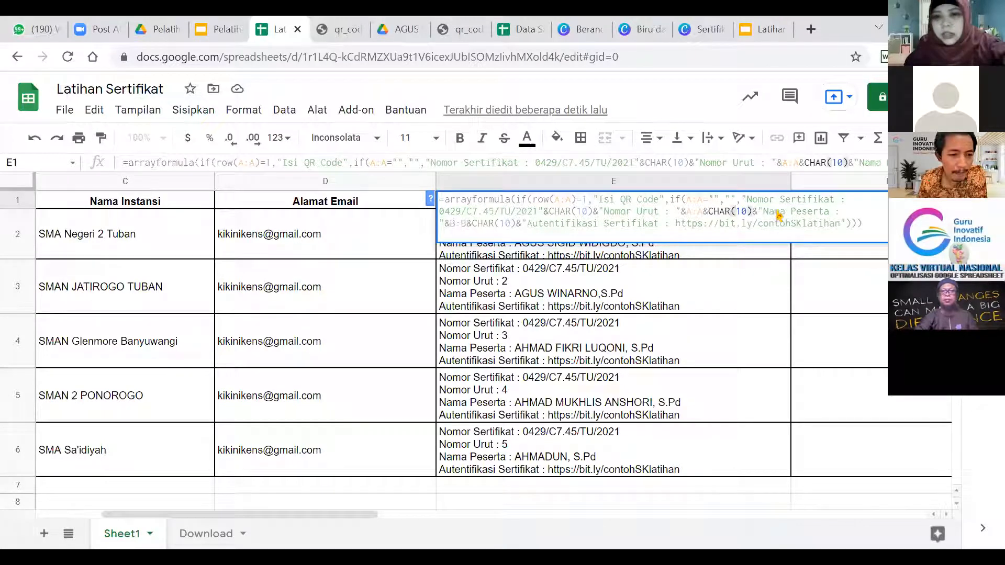
pyautogui.click(557, 228)
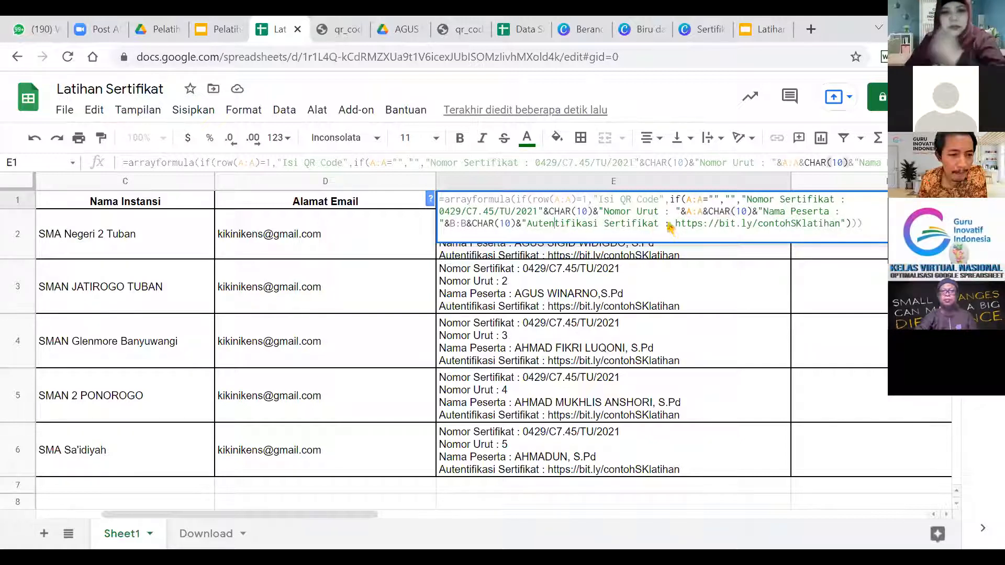
pyautogui.moveTo(677, 229); pyautogui.dragTo(844, 231)
pyautogui.click(845, 229)
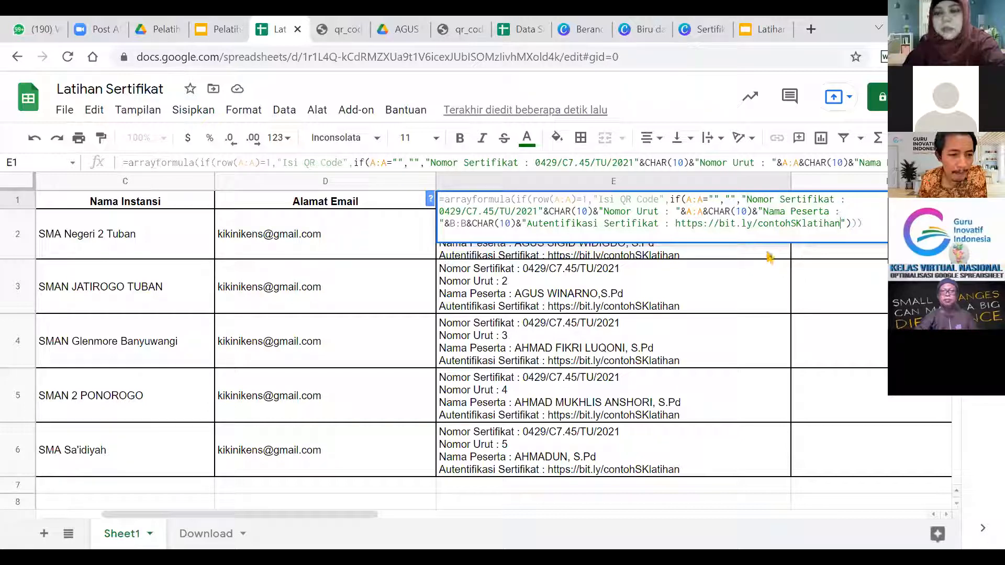
pyautogui.press('Return')
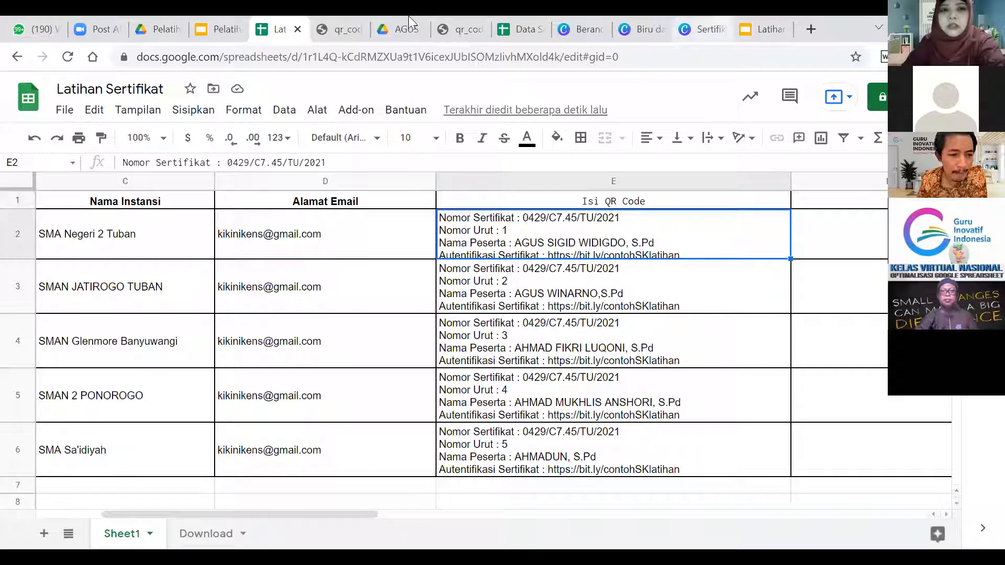
# Open the Contoh SK Pelatihan folder in Drive and preview Contoh SK Autentifikasi.pdf.
pyautogui.click(149, 21)
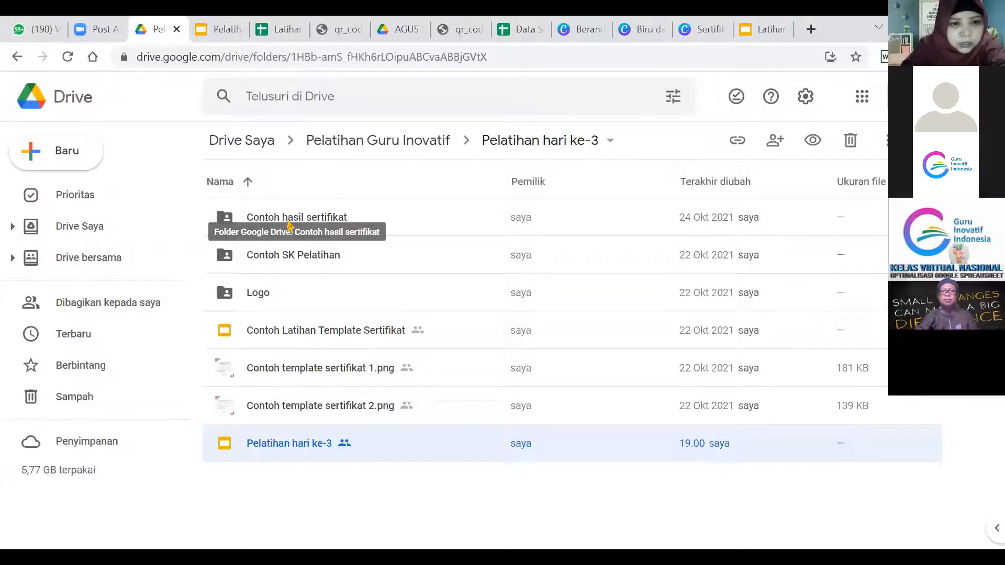
pyautogui.doubleClick(289, 262)
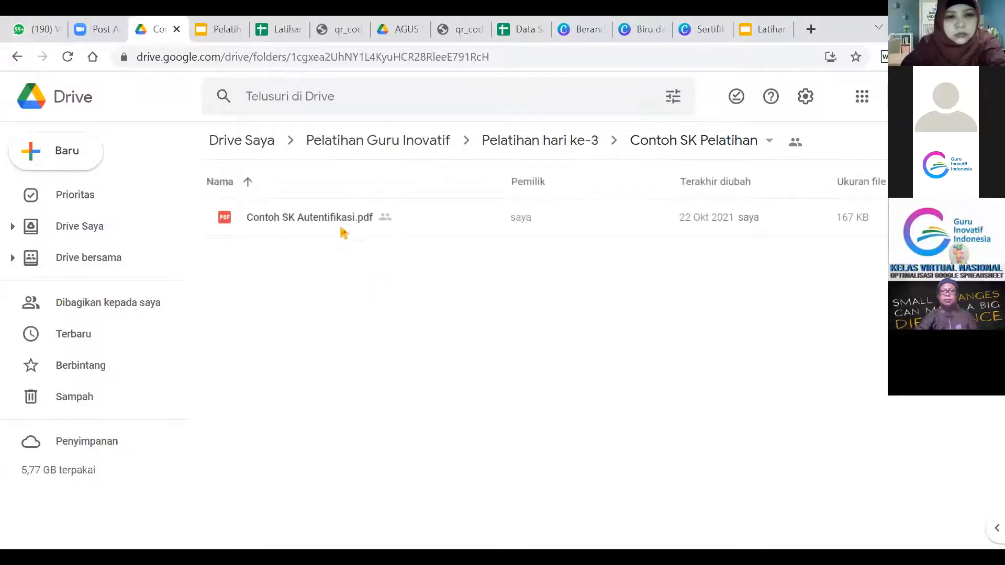
pyautogui.click(335, 226)
pyautogui.doubleClick(336, 226)
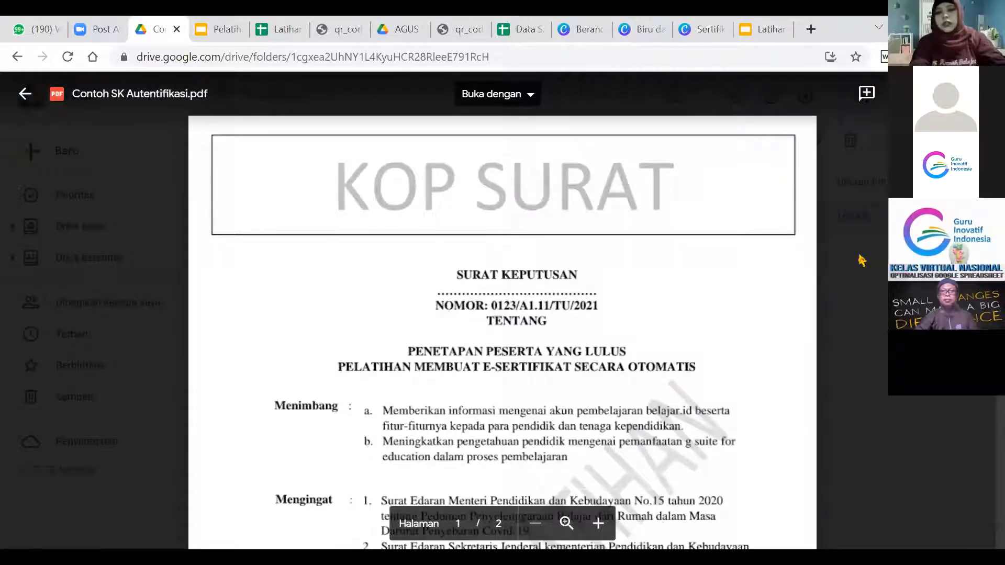
# Scroll through the sample decree PDF, then close the preview to return to the folder.
pyautogui.scroll(-2, 503, 334)
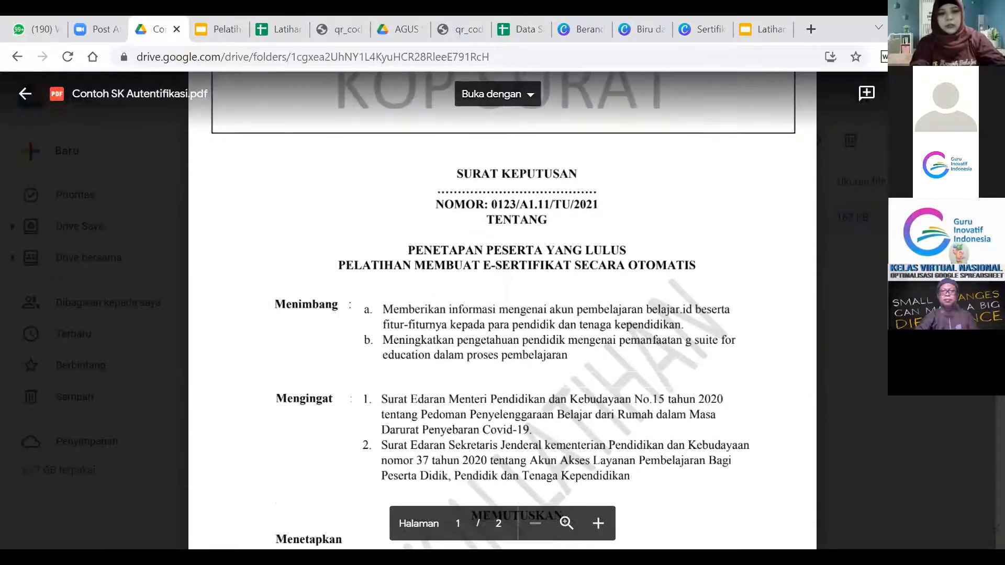
pyautogui.scroll(-2, 503, 335)
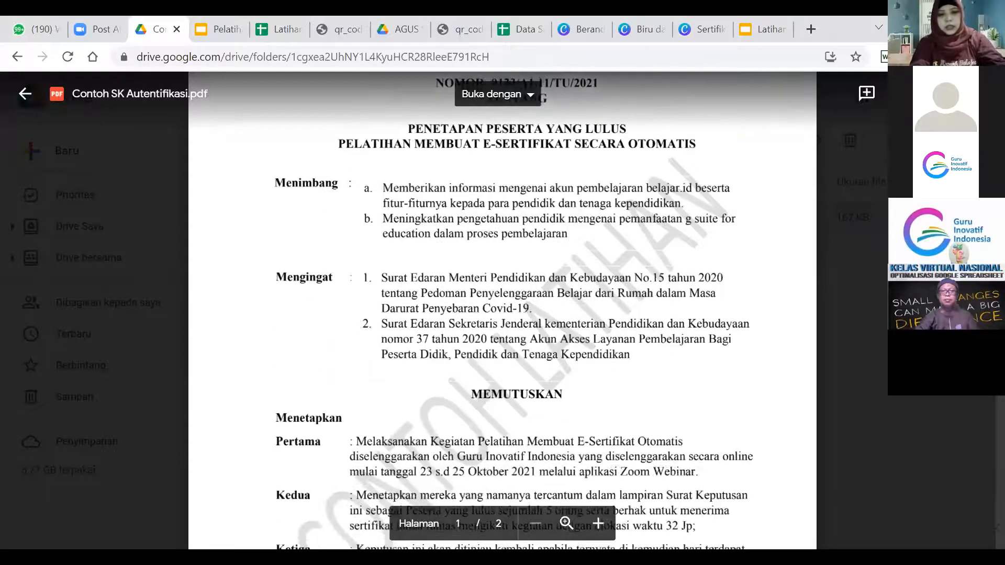
pyautogui.scroll(-9, 995, 407)
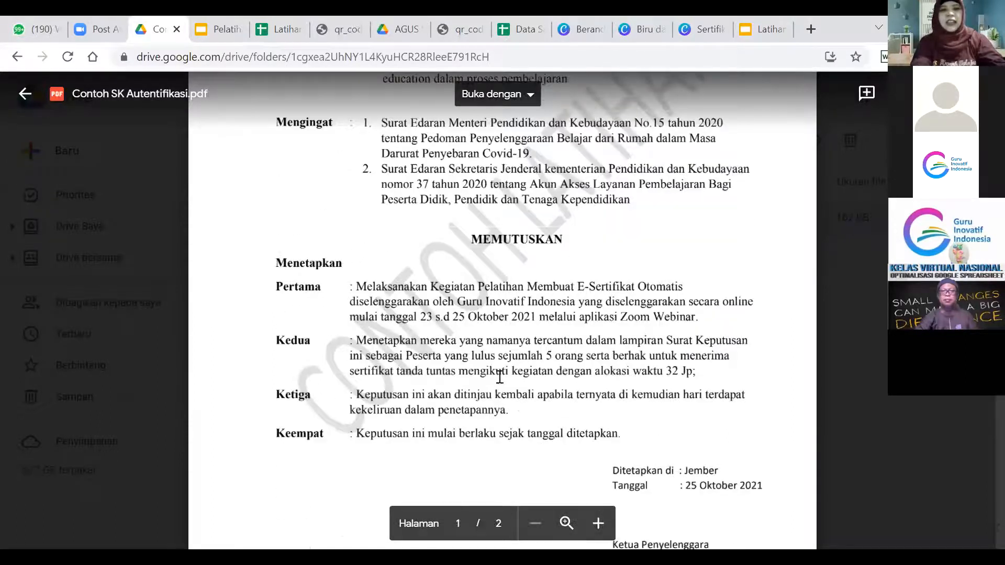
pyautogui.scroll(-2, 332, 376)
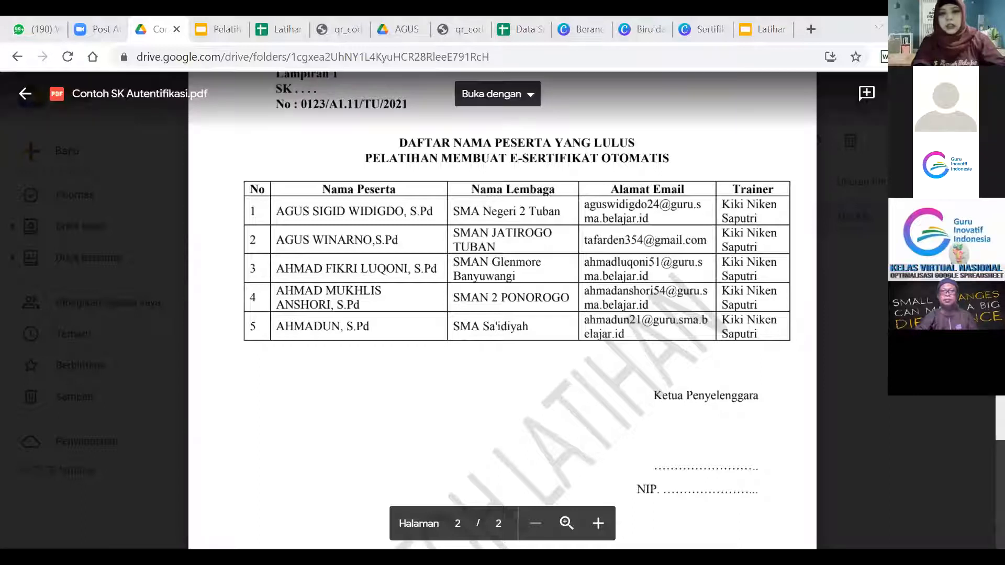
pyautogui.scroll(15, 503, 308)
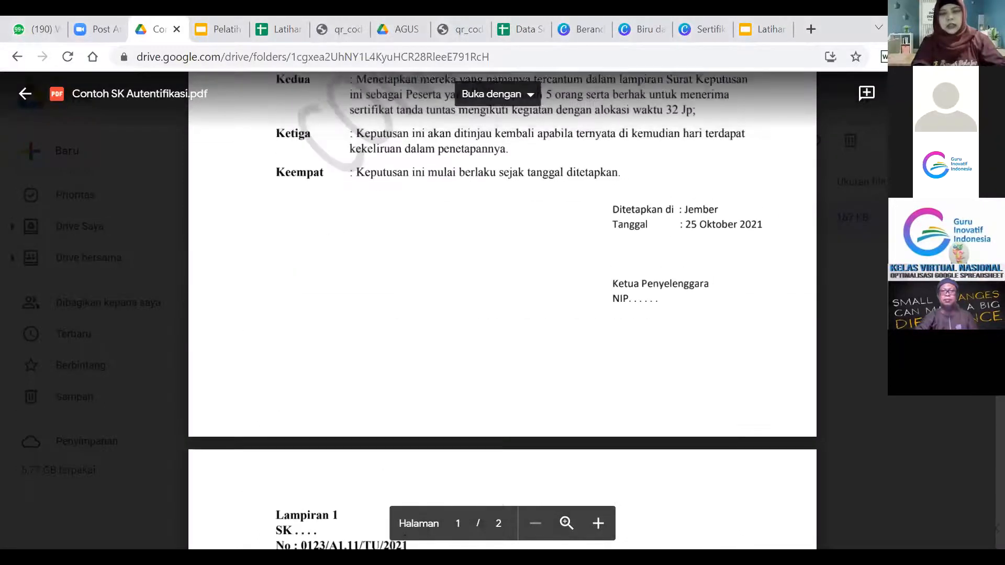
pyautogui.scroll(1, 609, 299)
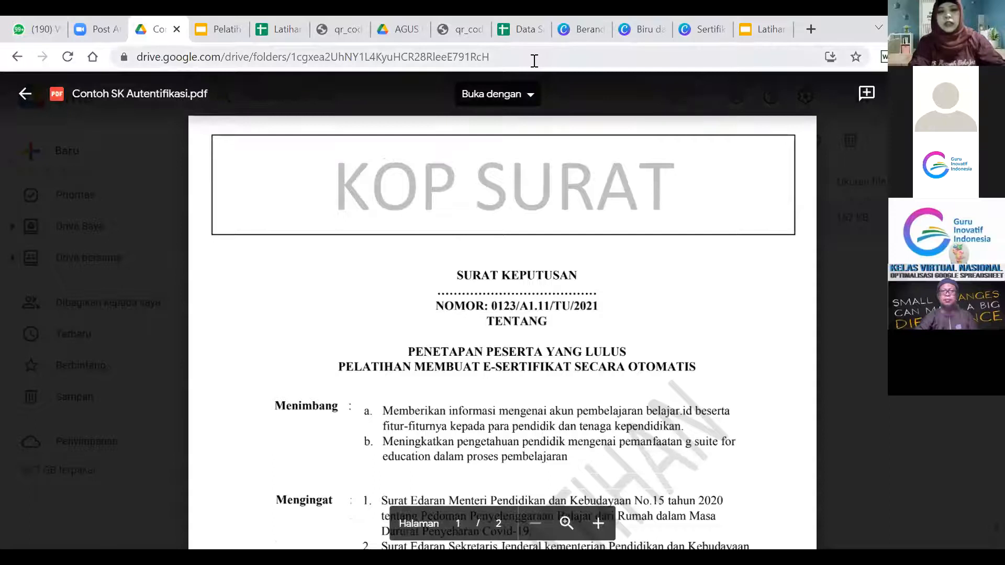
pyautogui.click(512, 56)
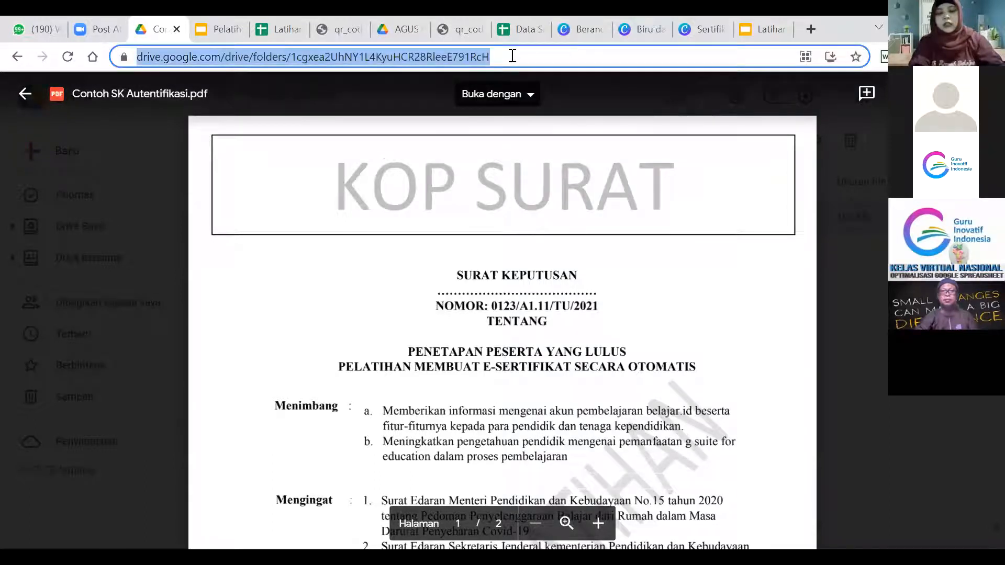
pyautogui.click(863, 323)
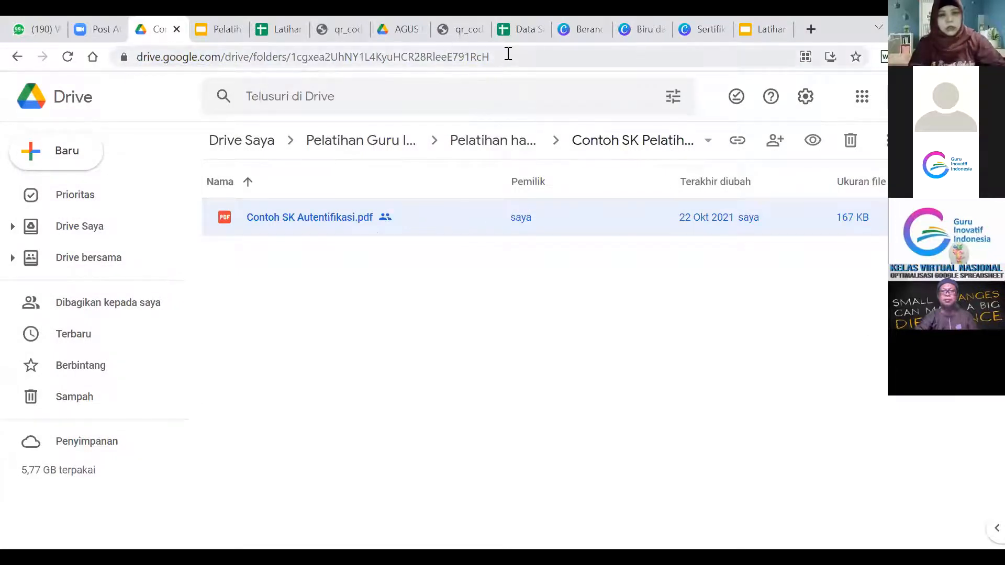
# Copy Contoh SK Autentifikasi.pdf's share link, keeping anyone-with-the-link view-only access.
pyautogui.rightClick(401, 218)
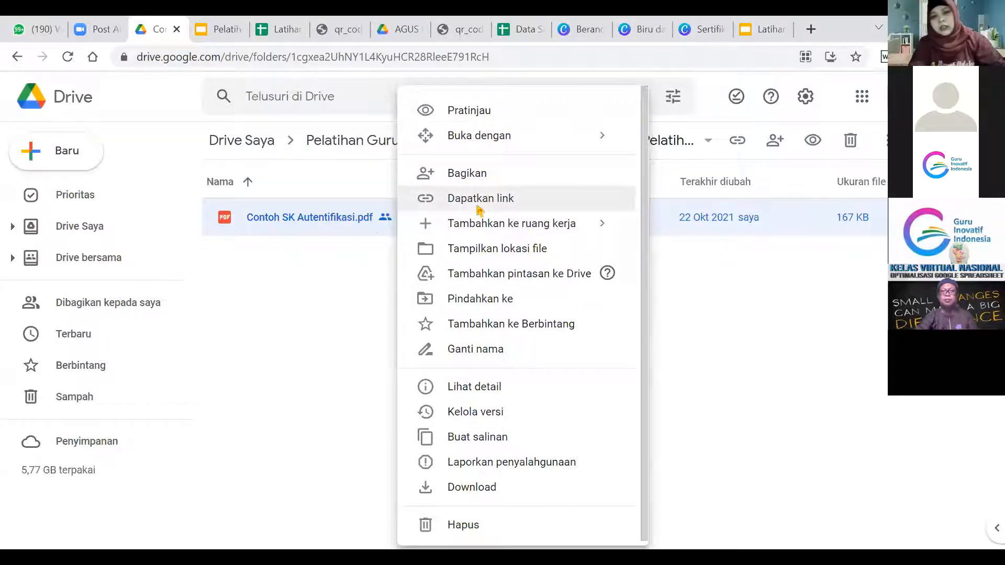
pyautogui.click(478, 209)
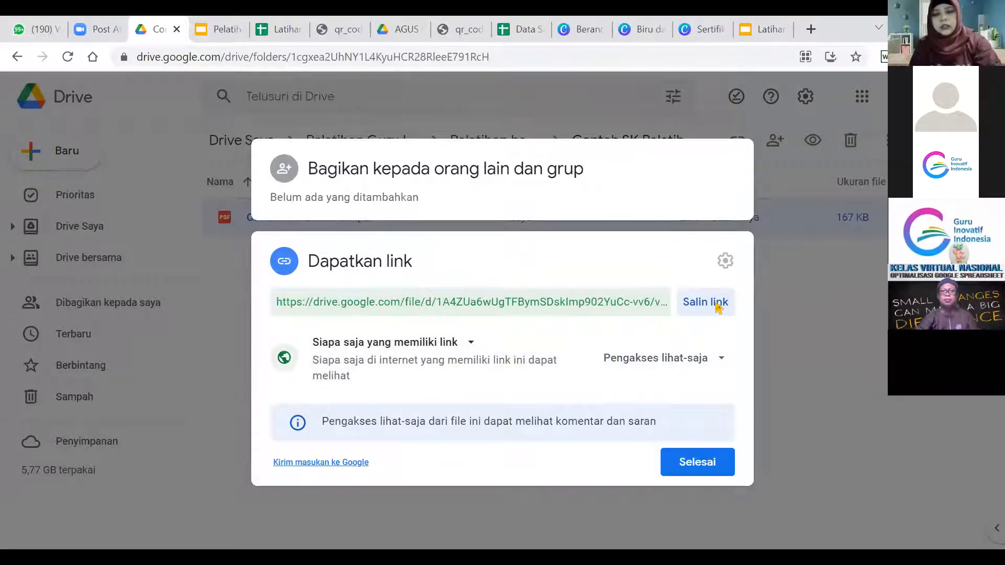
pyautogui.click(720, 359)
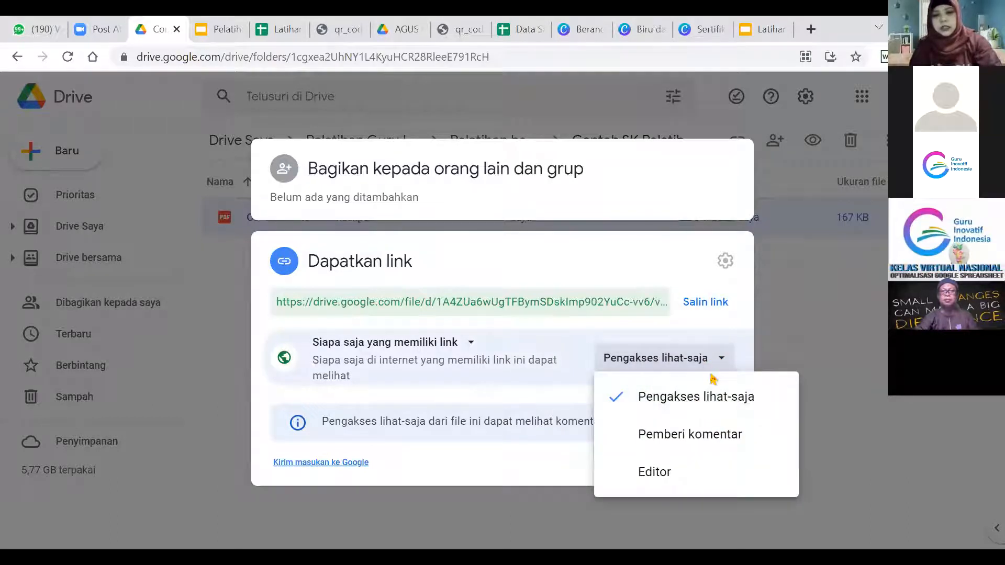
pyautogui.click(472, 343)
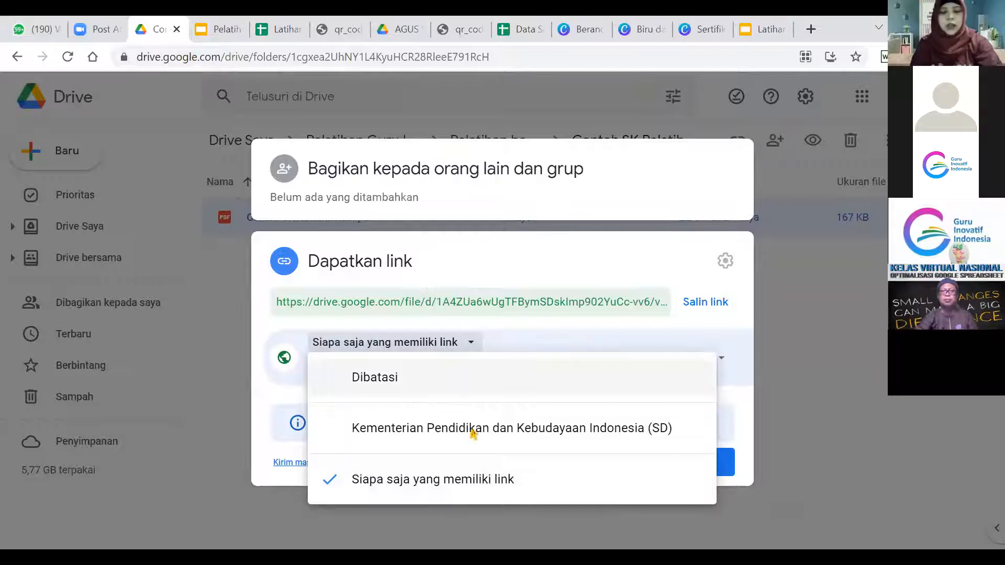
pyautogui.click(563, 338)
pyautogui.click(703, 309)
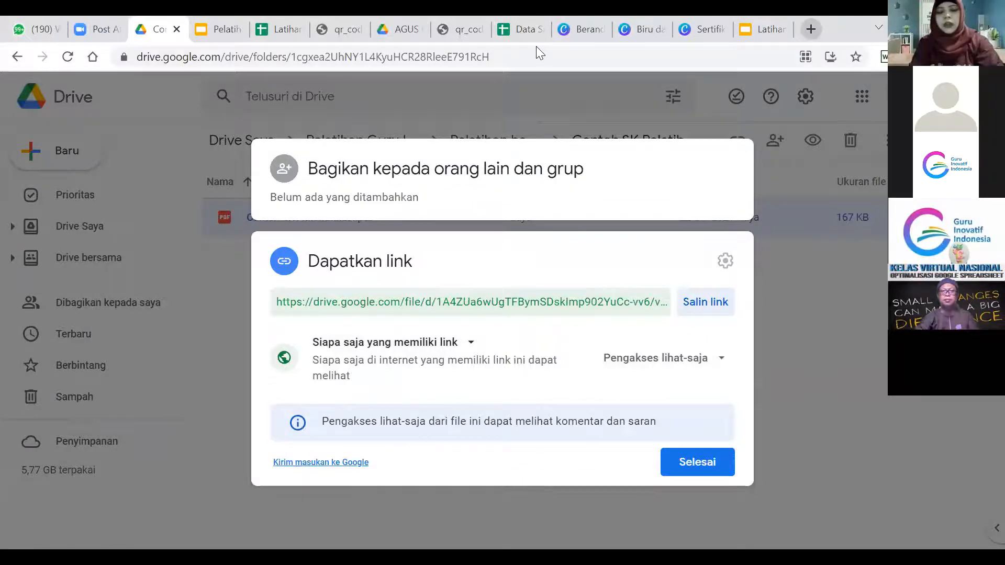
pyautogui.hotkey('ctrl', 't')
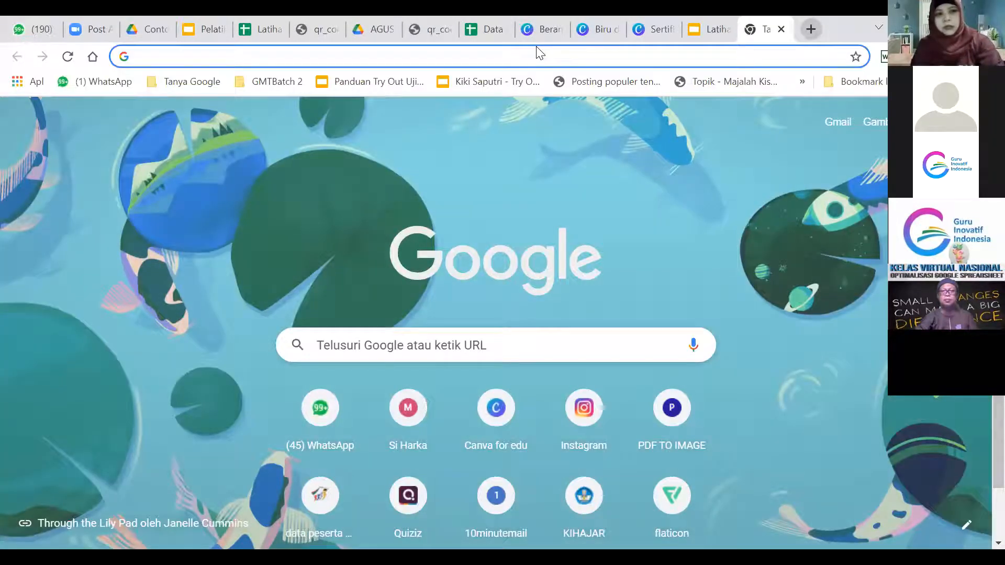
# Go to bitly.com, start a new short link, and paste the Drive link as the long URL.
pyautogui.write('b')
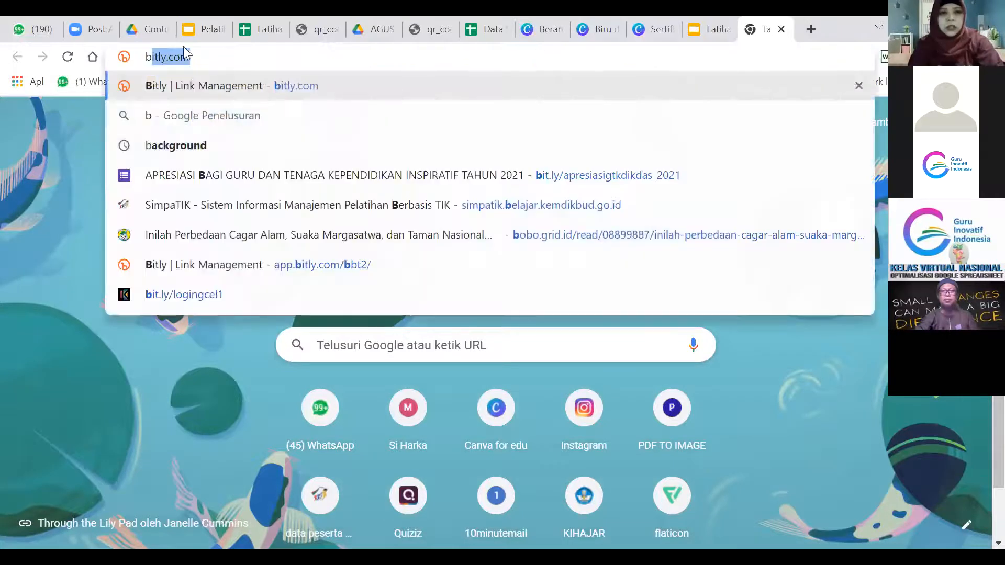
pyautogui.write('it')
pyautogui.press('Return')
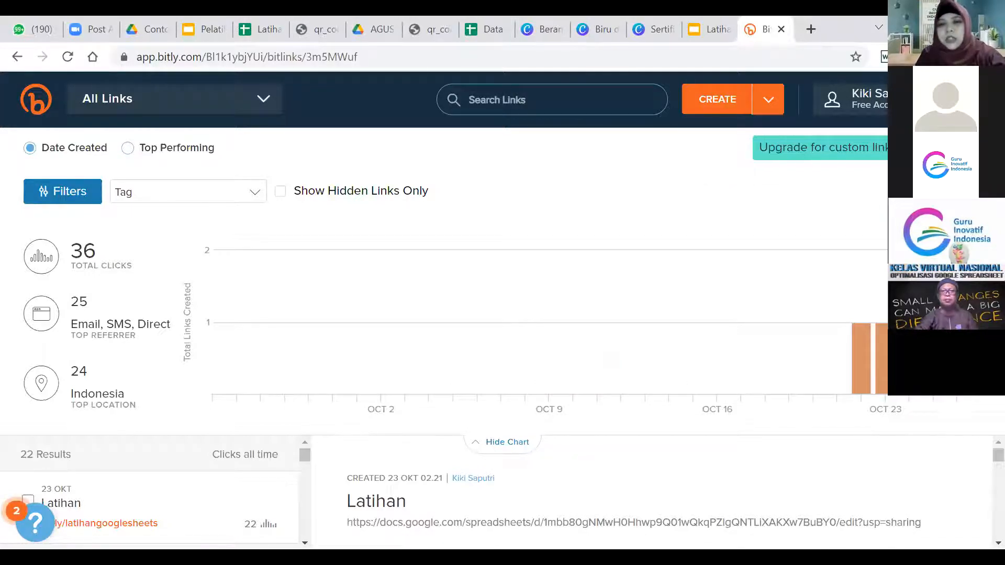
pyautogui.click(722, 101)
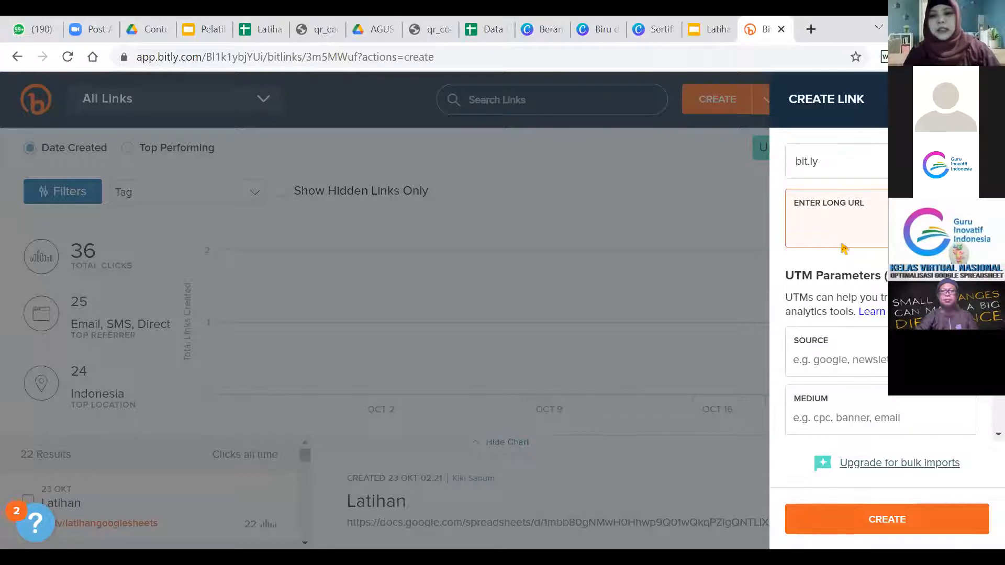
pyautogui.hotkey('ctrl', 'v')
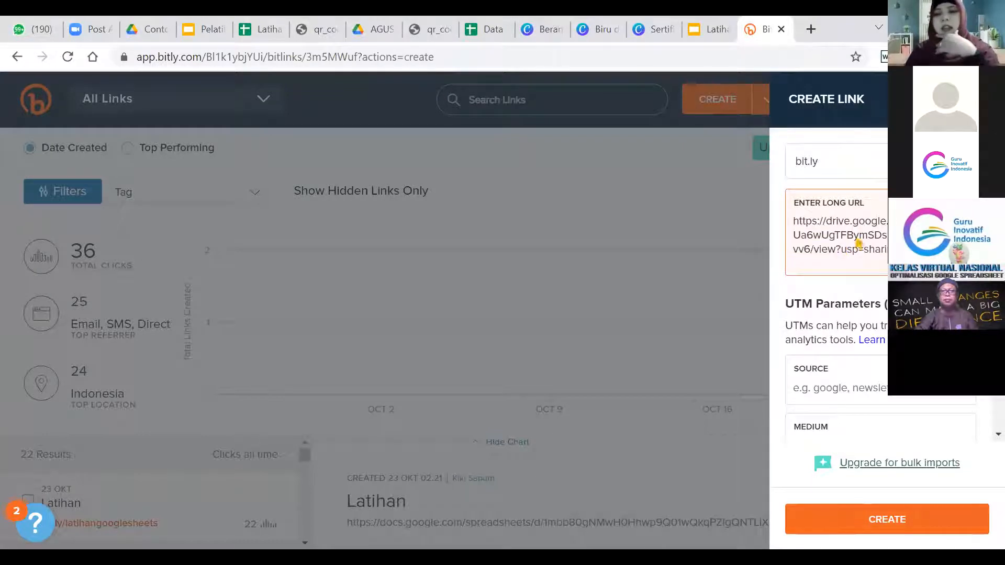
pyautogui.click(900, 526)
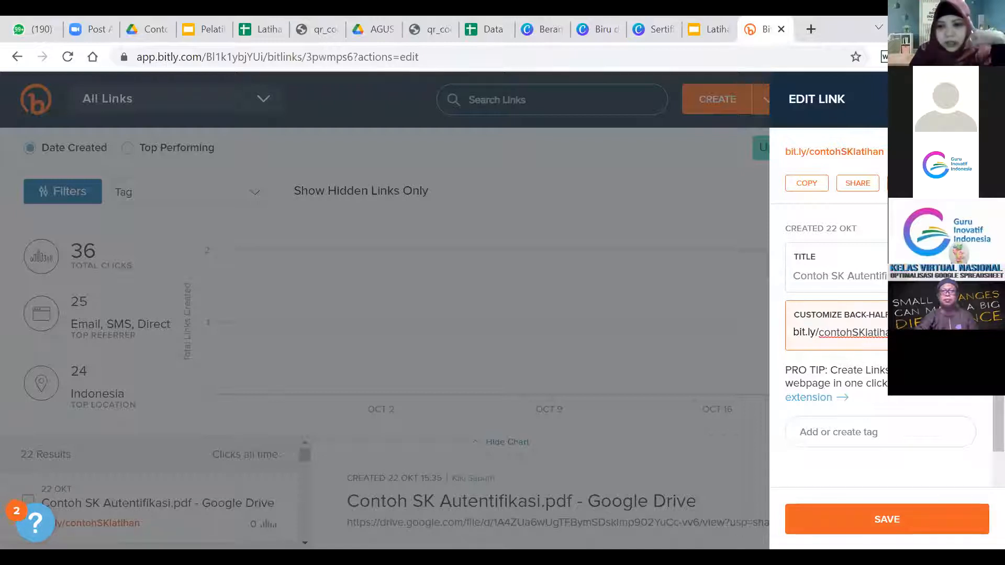
pyautogui.click(906, 521)
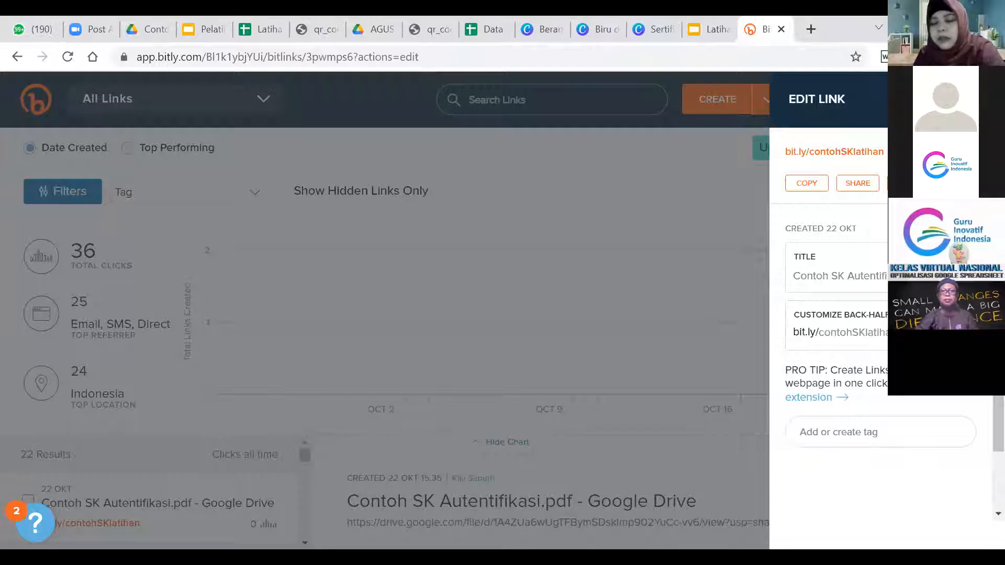
pyautogui.click(906, 332)
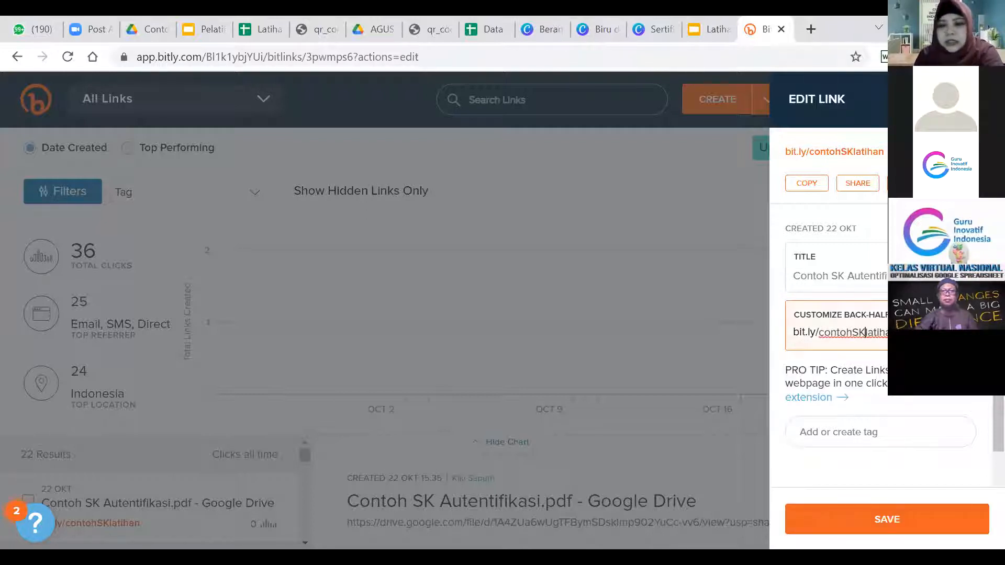
pyautogui.click(885, 520)
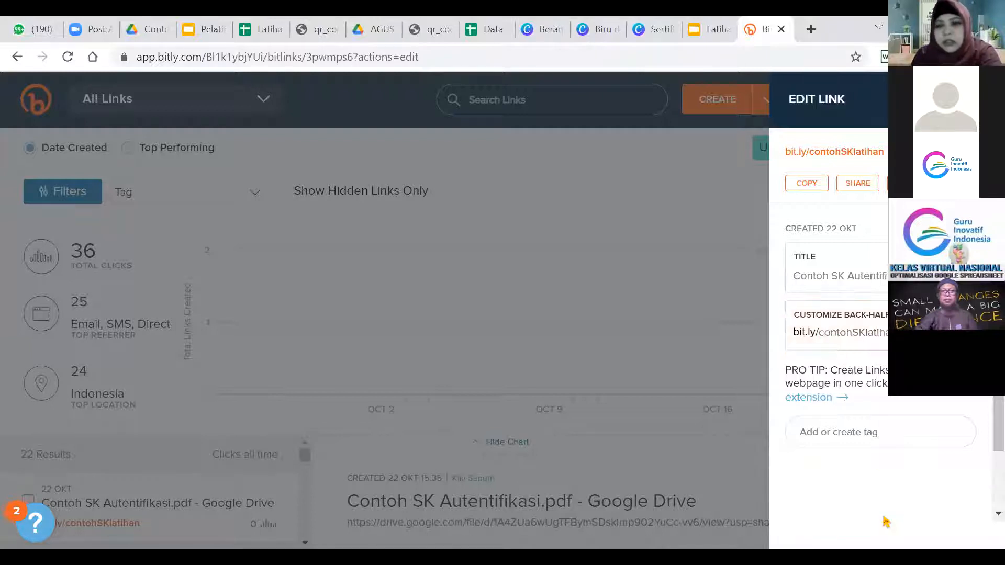
pyautogui.click(813, 191)
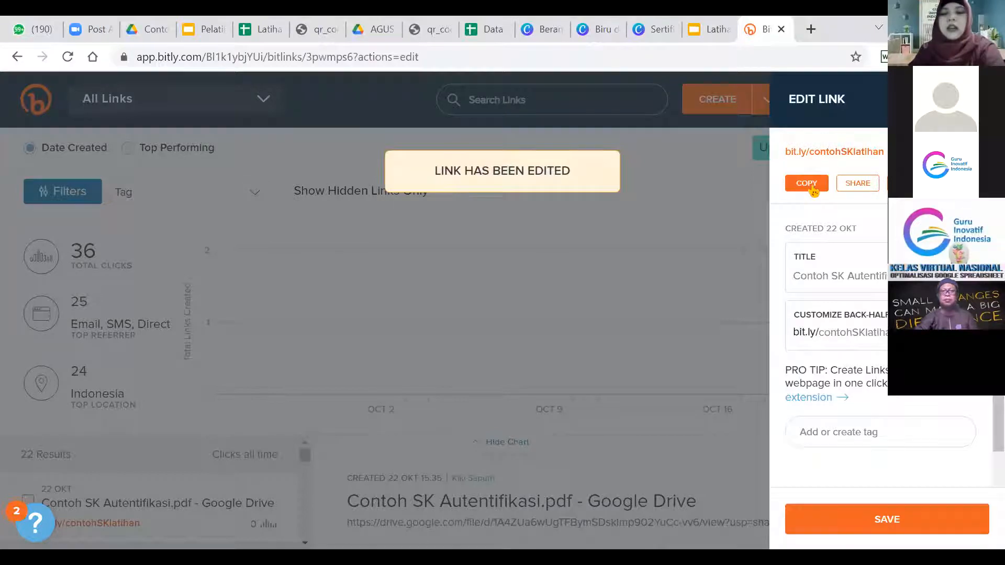
pyautogui.click(813, 191)
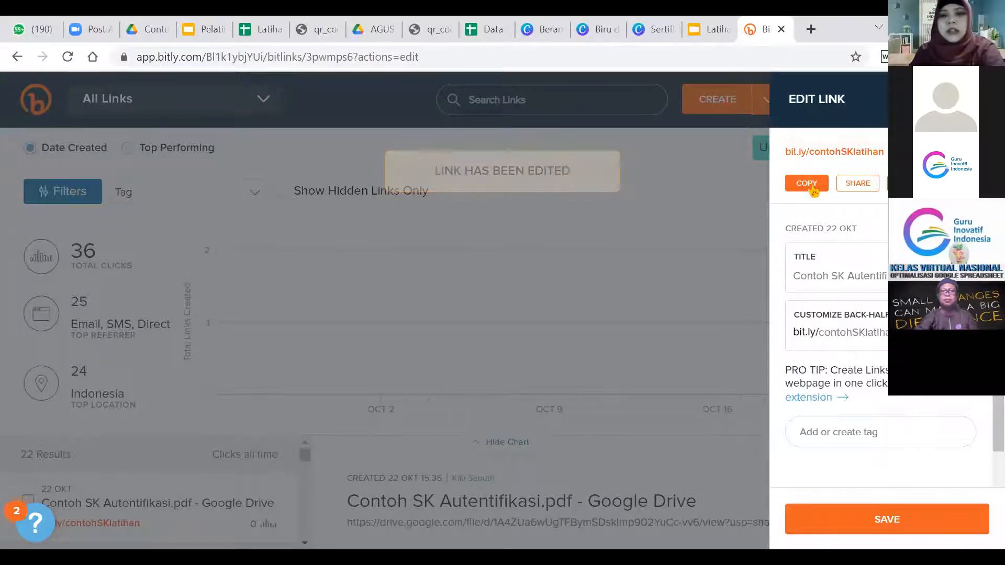
pyautogui.click(811, 29)
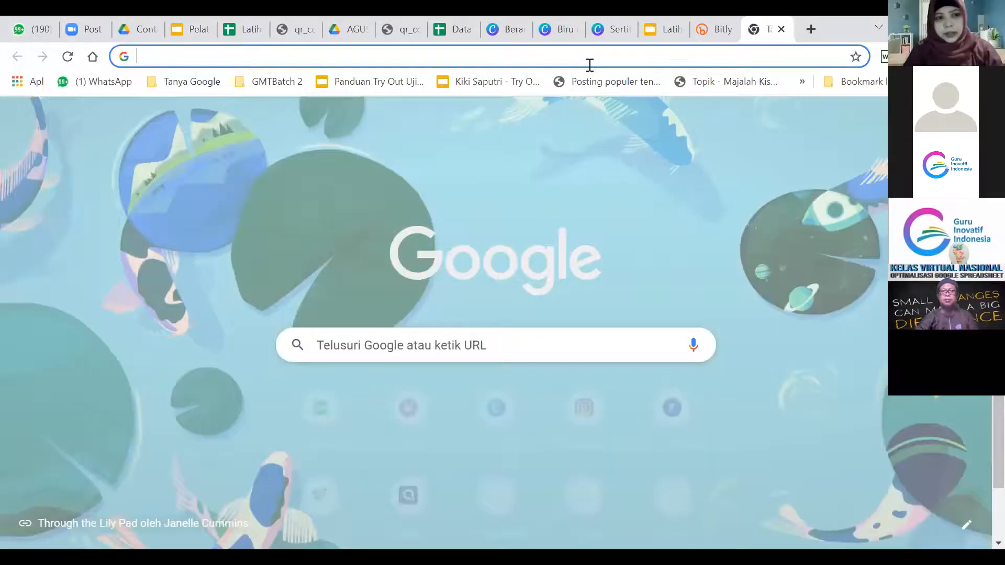
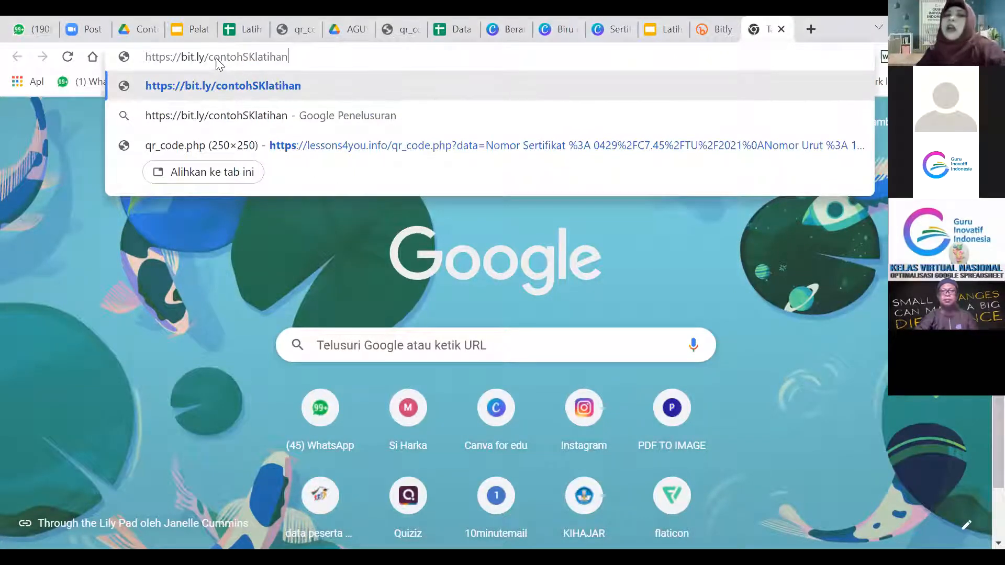
pyautogui.press('Return')
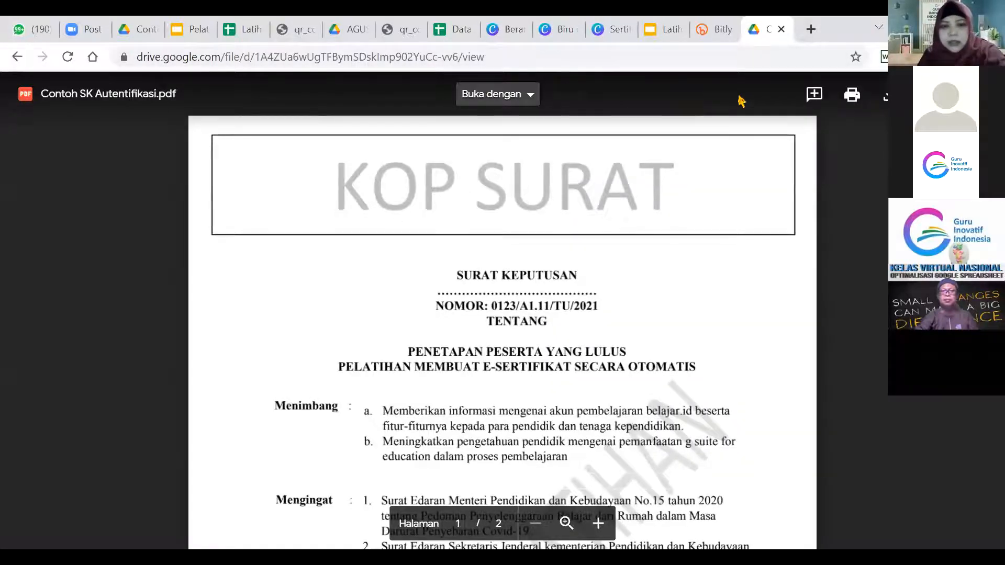
pyautogui.click(781, 29)
pyautogui.click(250, 27)
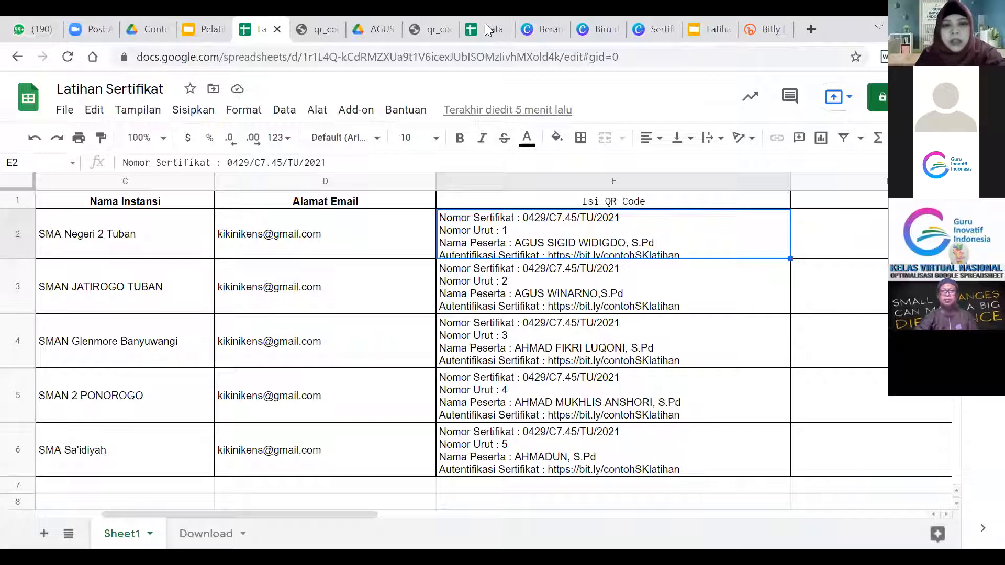
# Inspect the bit.ly link inside E1's Isi QR Code formula without changing it.
pyautogui.doubleClick(621, 204)
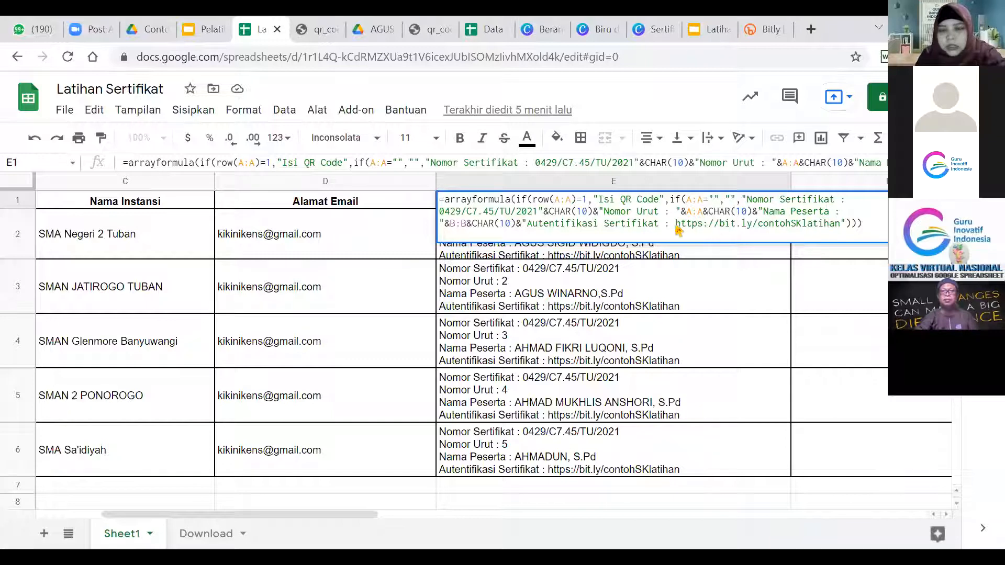
pyautogui.moveTo(676, 229); pyautogui.dragTo(842, 225)
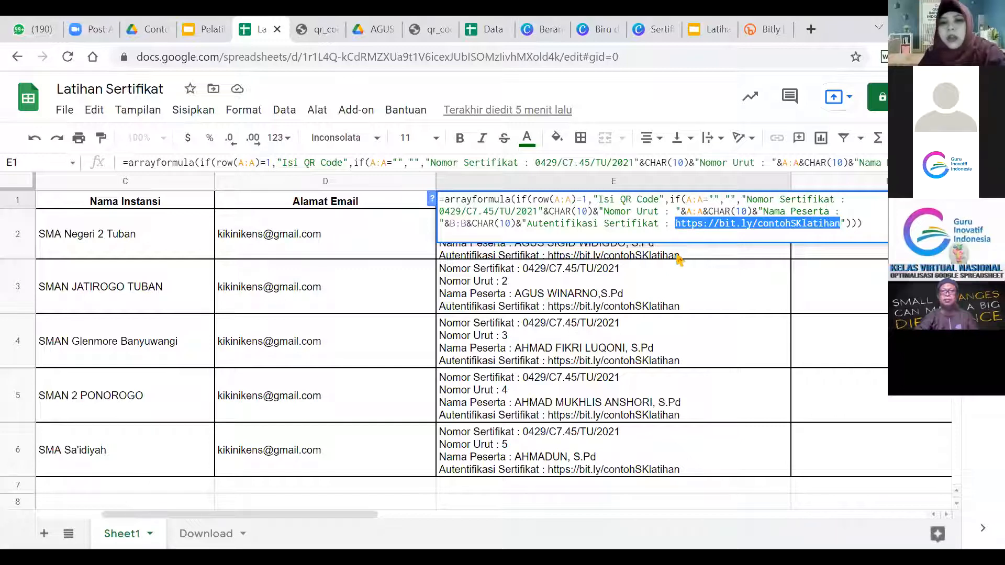
pyautogui.press('Return')
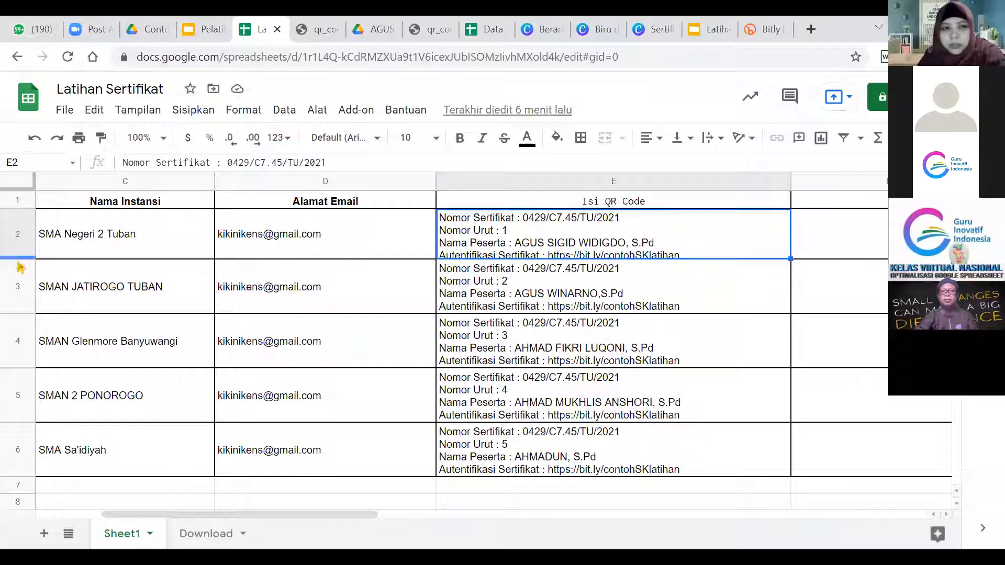
# Drag row 2 taller so all four lines of E2's text show, then select F1.
pyautogui.moveTo(18, 257)
pyautogui.mouseDown()
pyautogui.moveTo(18, 284)
pyautogui.moveTo(21, 272)
pyautogui.mouseUp()
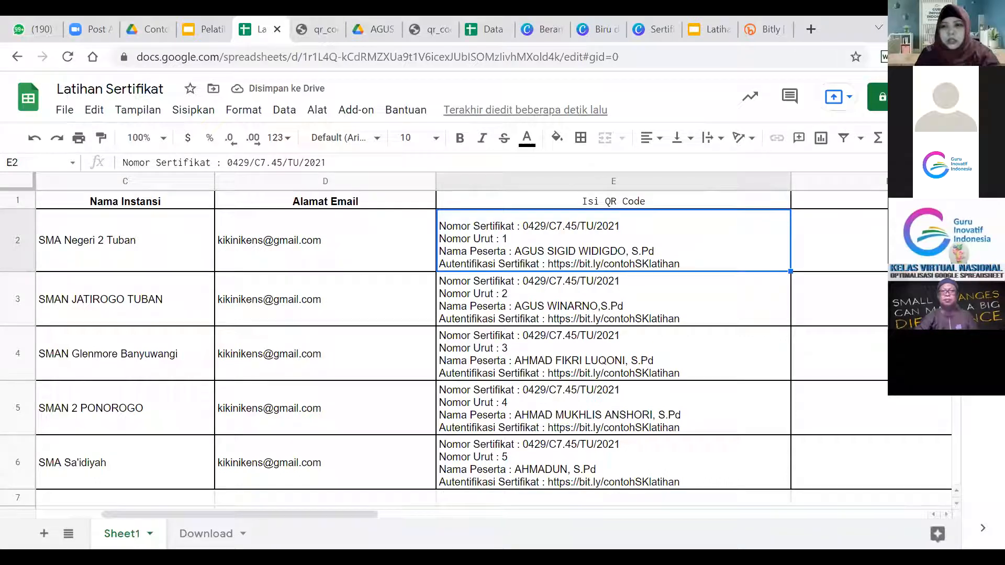
pyautogui.click(876, 204)
pyautogui.press('Left')
pyautogui.press('Right')
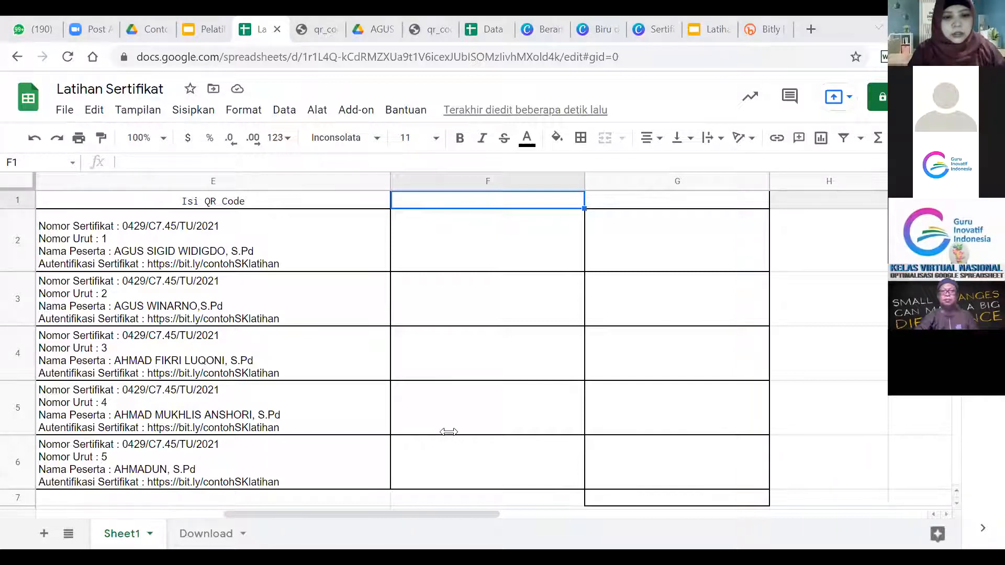
# Paste into F1 the ARRAYFORMULA building lessons4you QR-code links with ENCODEURL(E:E) and a logo.
pyautogui.doubleClick(449, 200)
pyautogui.write('=arrayformula(if(row(A:A)=1,"Link QR Code",if(A:A="","","https://lessons4you.info/qr_code.php?data="&ENCODEURL(E:E)&"&chs=250x250&logo=https://1.bp.blogspot.com/-syeFDp5XxfU/WbWvjXSqpSI/AAAAAAAAAug/5qdk-WKOmnQ0C62EFnaZ3xVrKZxWF8ungCPcBGAYYCw/s1600/Logo%2BLPMP%2BJatim.png")))')
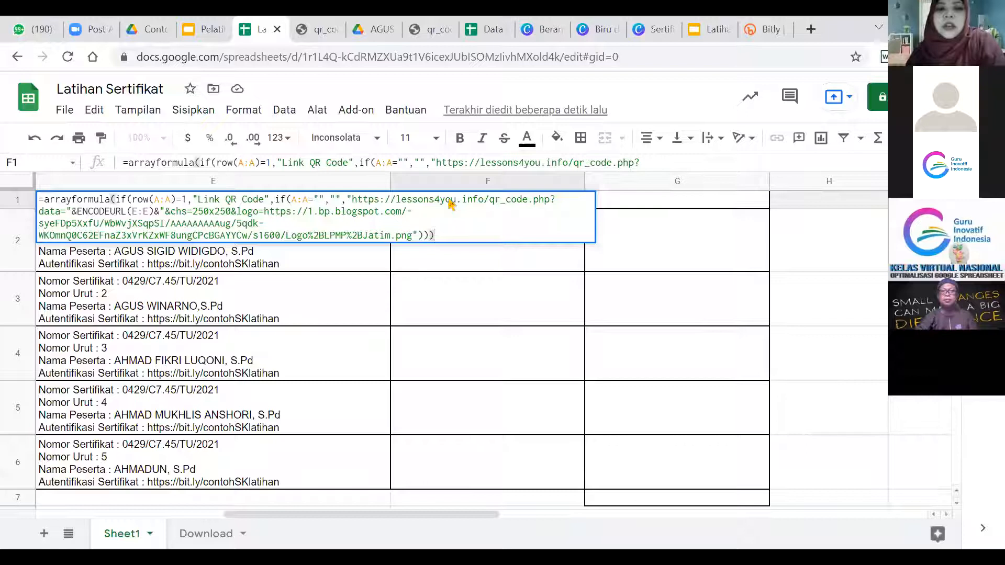
pyautogui.press('Return')
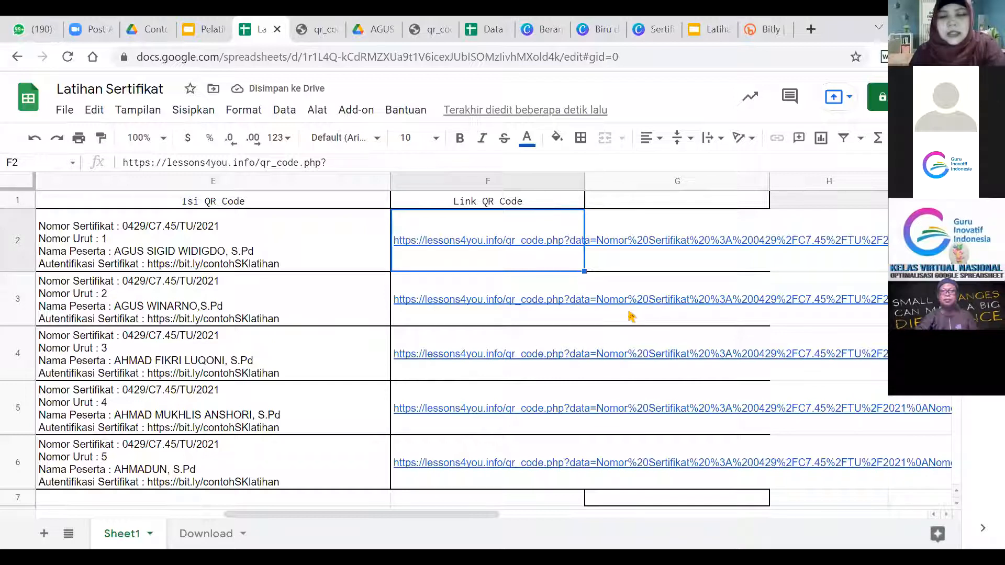
# Reopen the F1 formula to explain its ENCODEURL and size parts, leaving it unchanged.
pyautogui.click(514, 207)
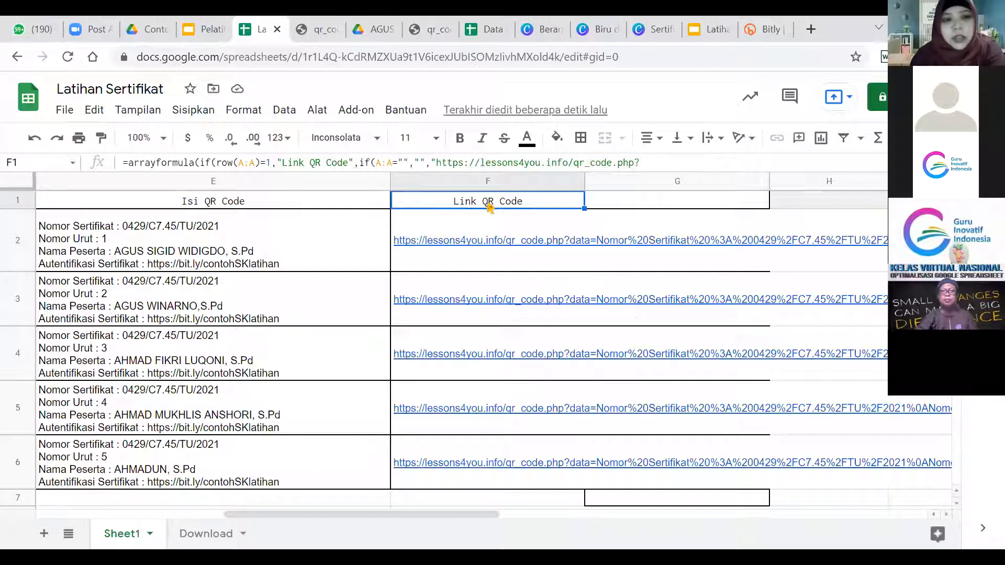
pyautogui.doubleClick(490, 207)
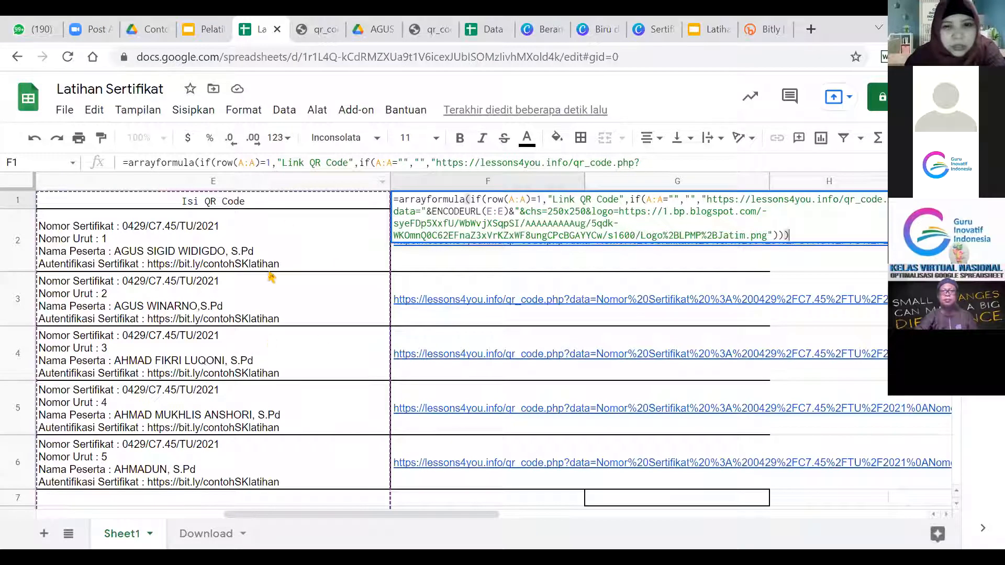
pyautogui.click(493, 214)
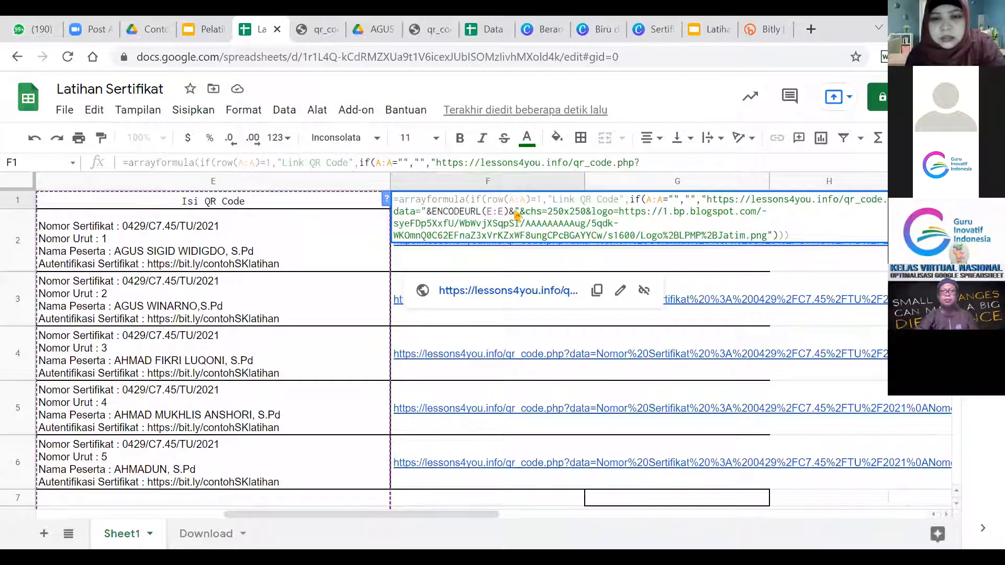
pyautogui.press('Right')
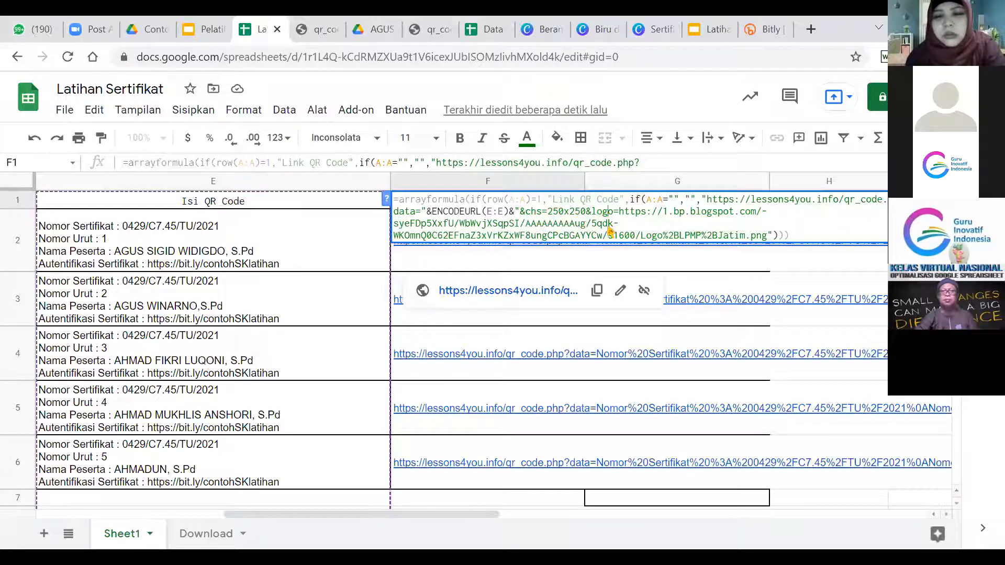
pyautogui.click(612, 254)
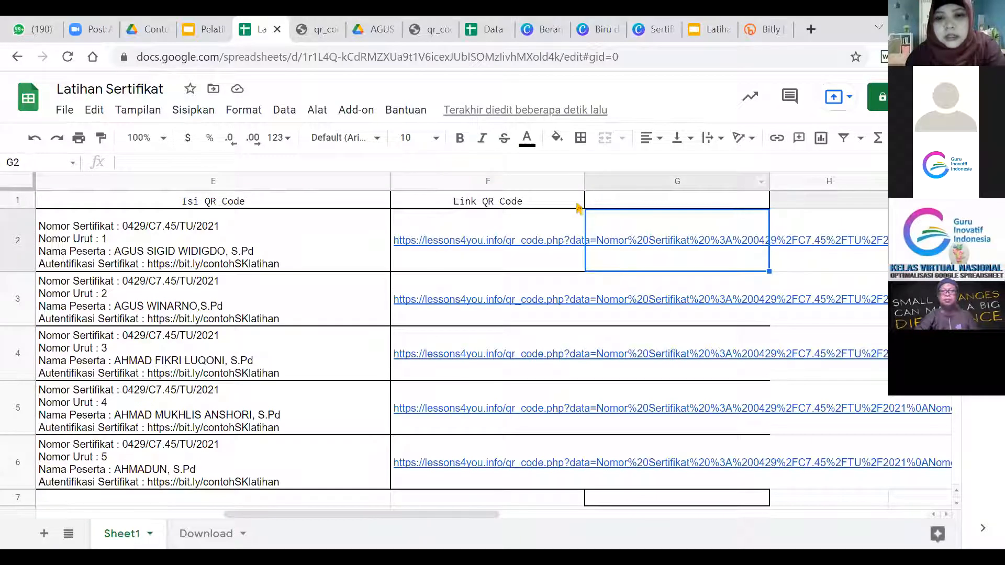
# Enter the header 'Image QR Code' in G1.
pyautogui.doubleClick(639, 203)
pyautogui.write('Image ')
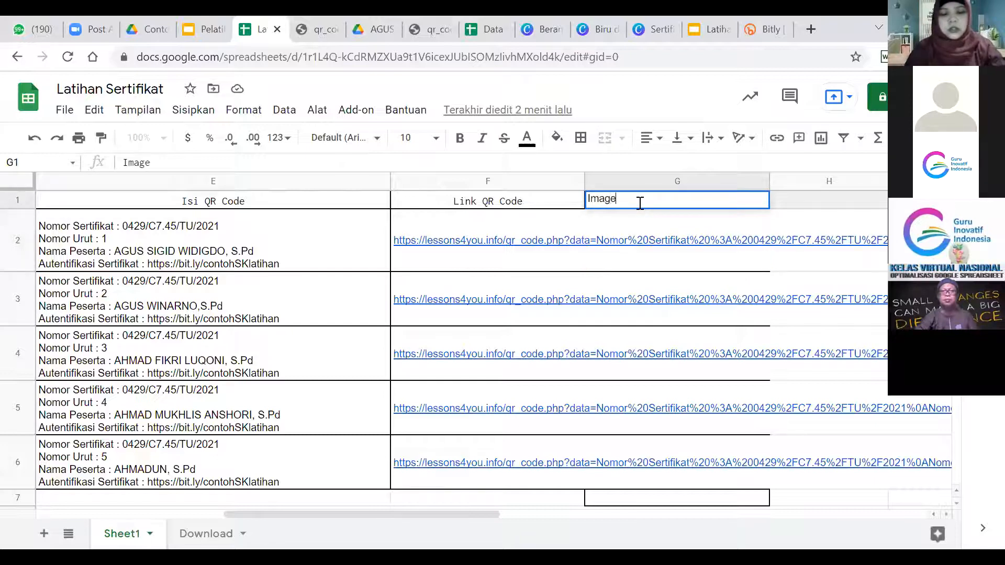
pyautogui.write('QR Code')
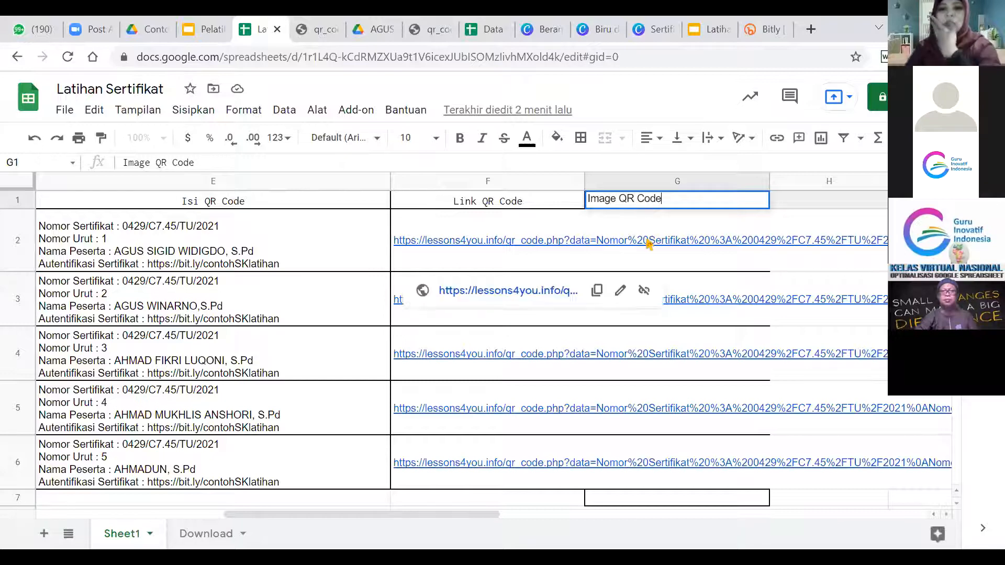
pyautogui.click(648, 244)
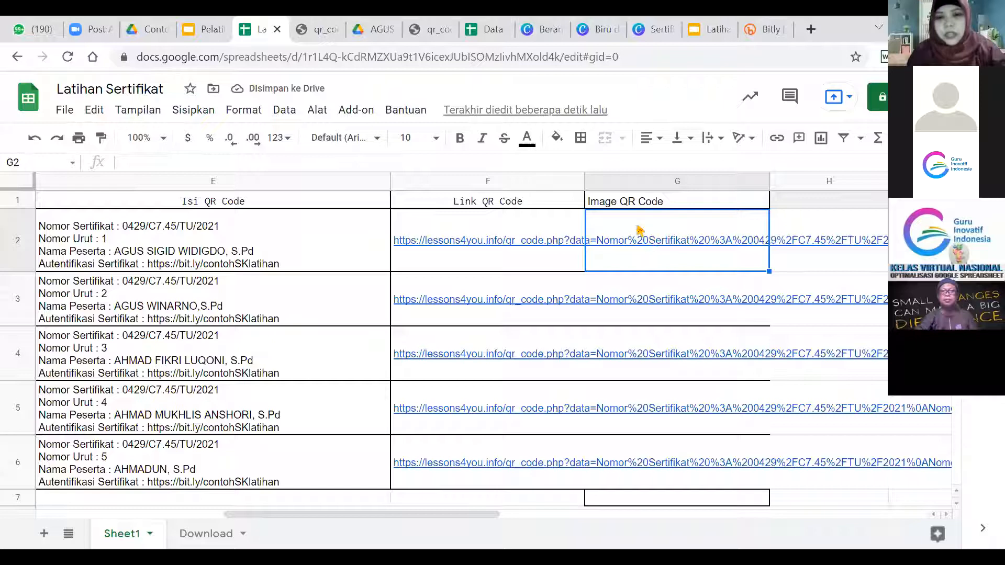
# Set text wrapping to Clip for the long links in F2:F6.
pyautogui.moveTo(645, 241)
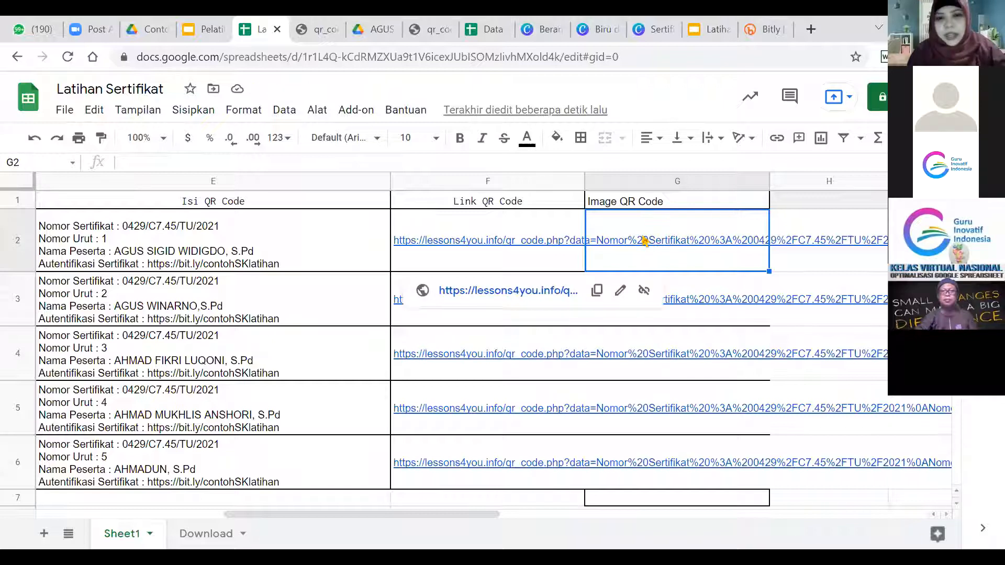
pyautogui.click(527, 244)
pyautogui.hotkey('shift', 'Down')
pyautogui.hotkey('shift', 'Down')
pyautogui.hotkey('shift', 'Down')
pyautogui.hotkey('shift', 'Down')
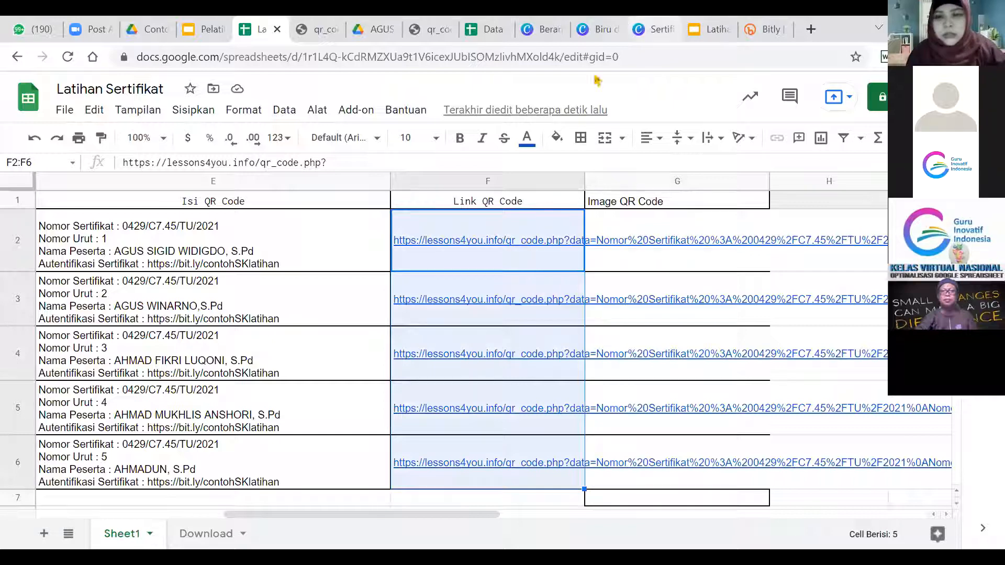
pyautogui.click(691, 139)
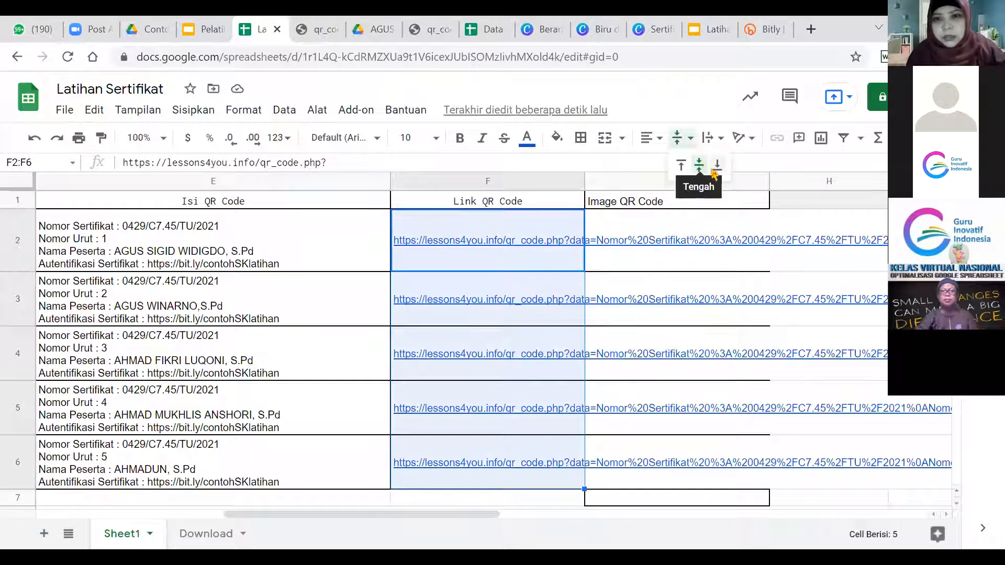
pyautogui.click(718, 139)
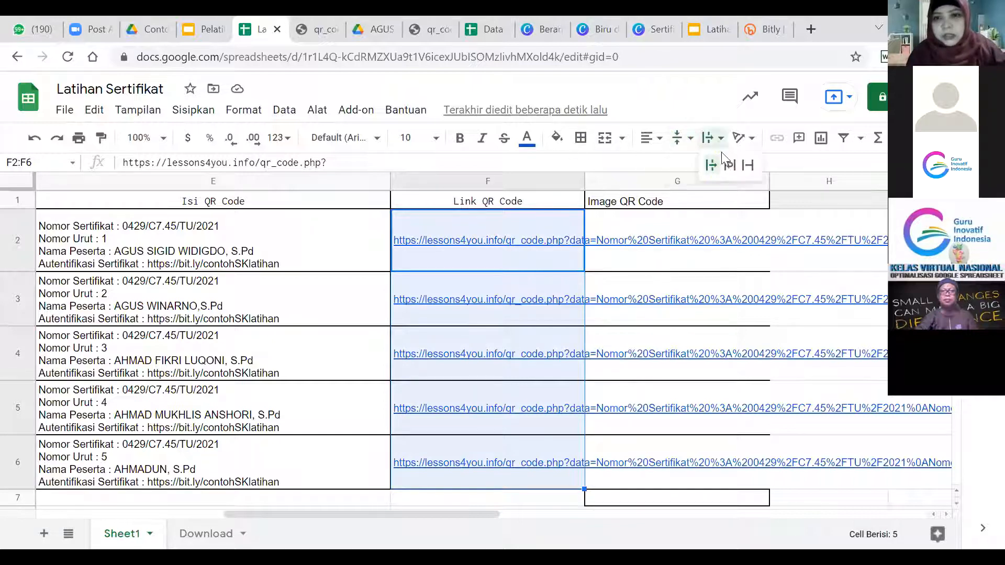
pyautogui.click(747, 165)
pyautogui.click(667, 254)
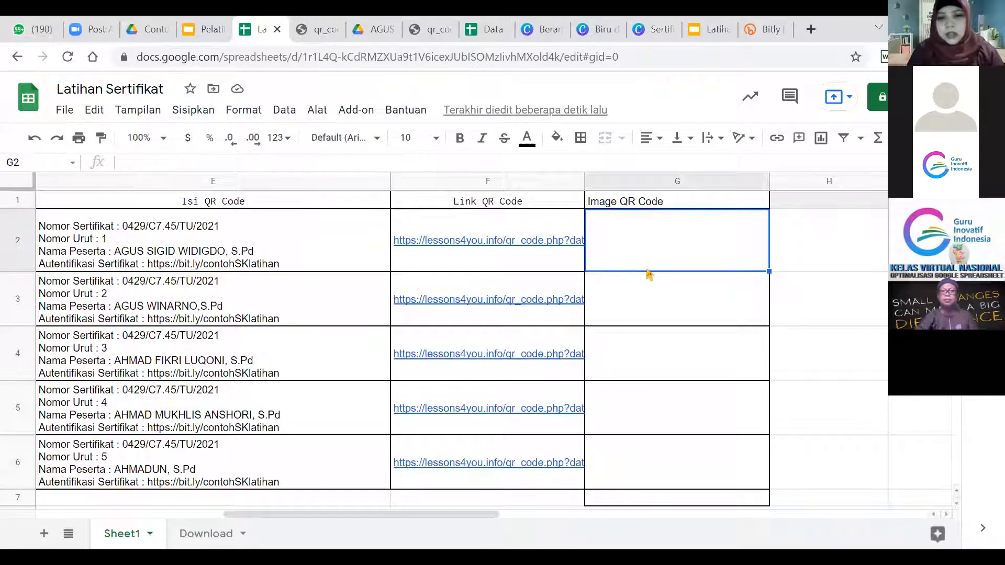
# Enter =IMAGE(F2) in G2 to display the first participant's QR code.
pyautogui.write('=')
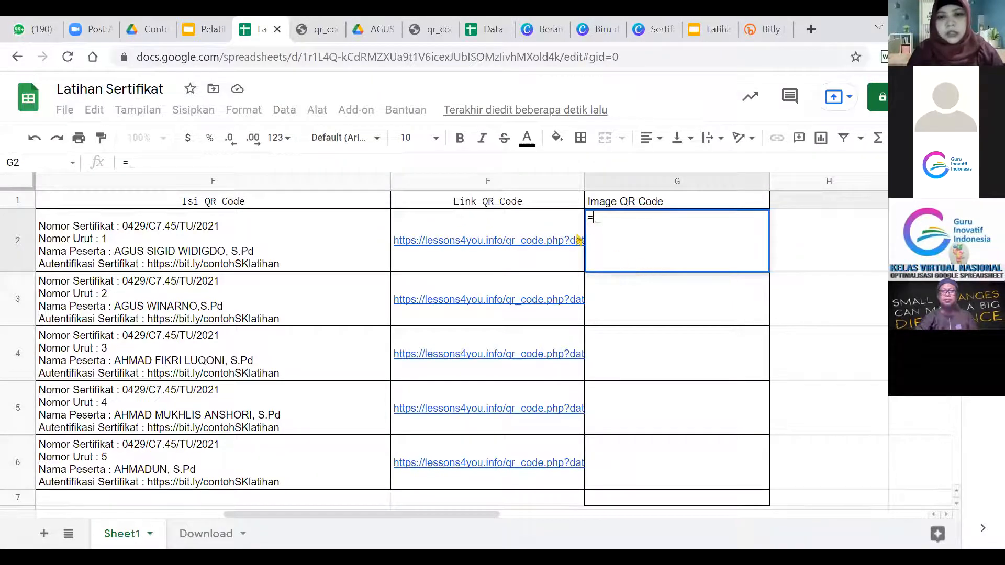
pyautogui.write('Imag')
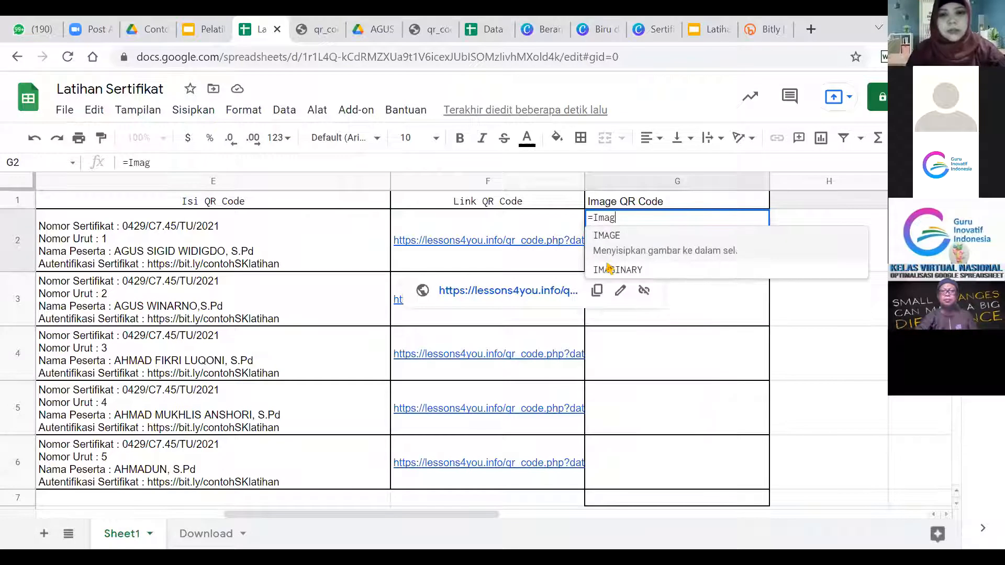
pyautogui.click(639, 252)
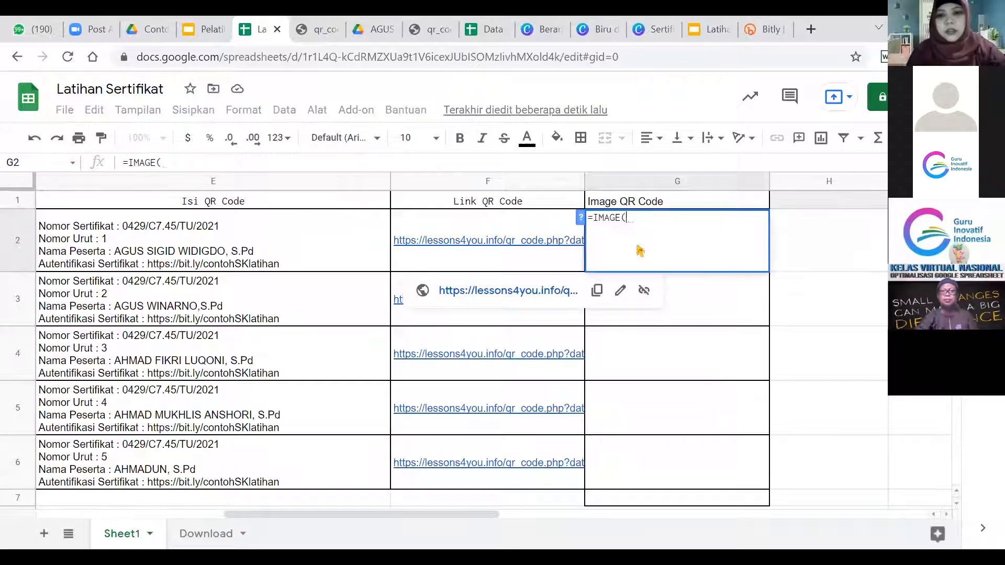
pyautogui.click(496, 241)
pyautogui.write(')')
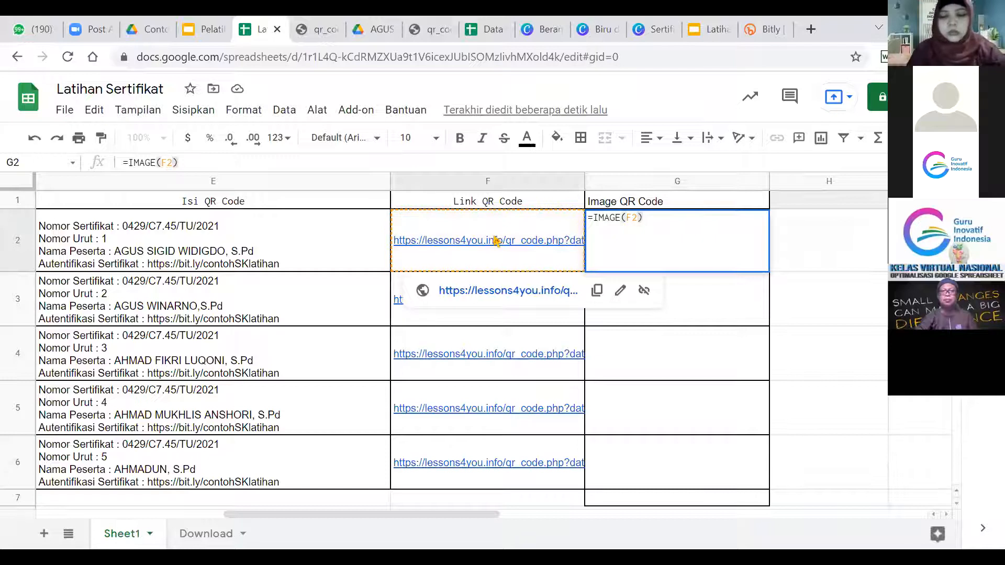
pyautogui.press('Return')
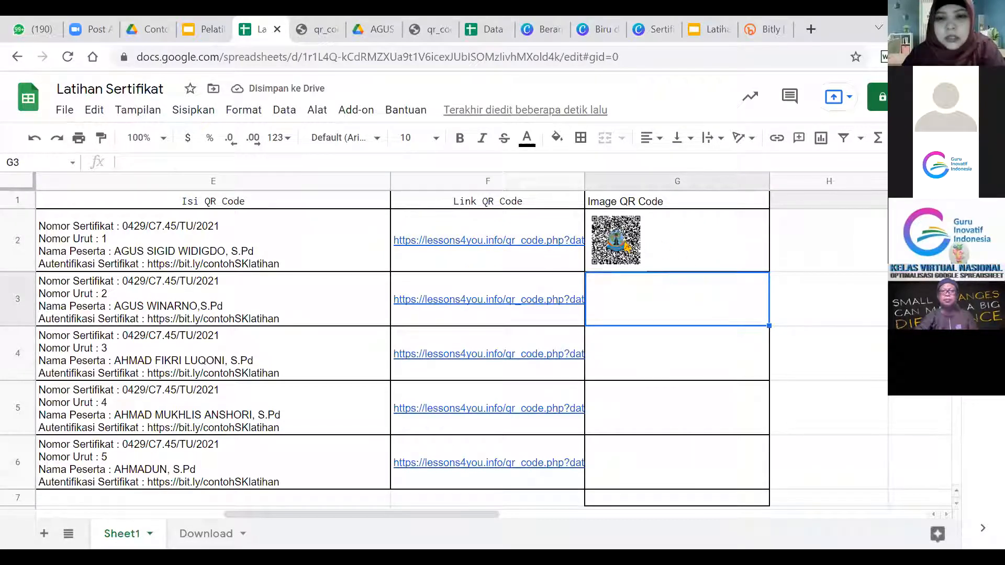
# Fill the IMAGE formula down to G6 and compare the QR images with F2's link.
pyautogui.click(633, 250)
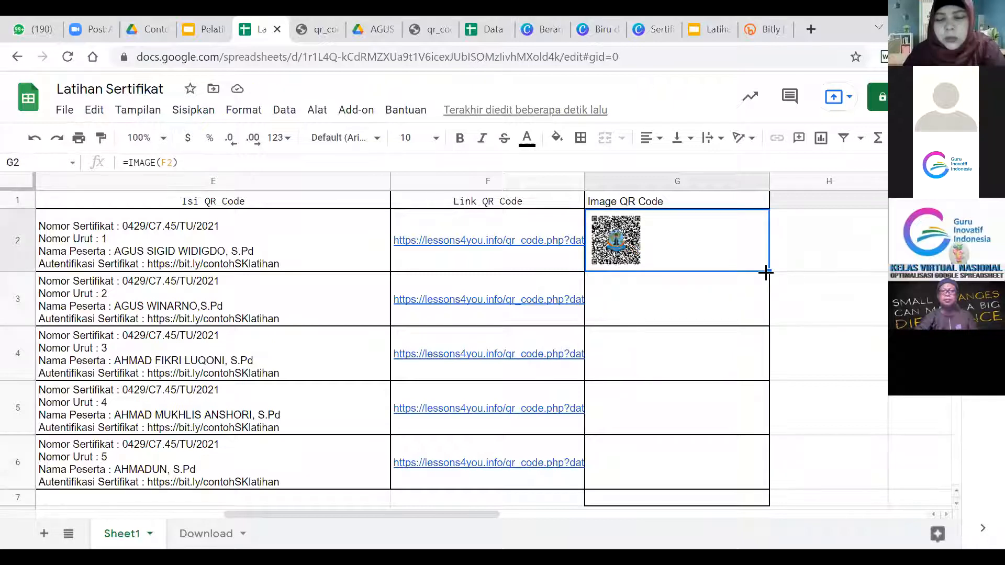
pyautogui.moveTo(769, 271); pyautogui.dragTo(756, 485)
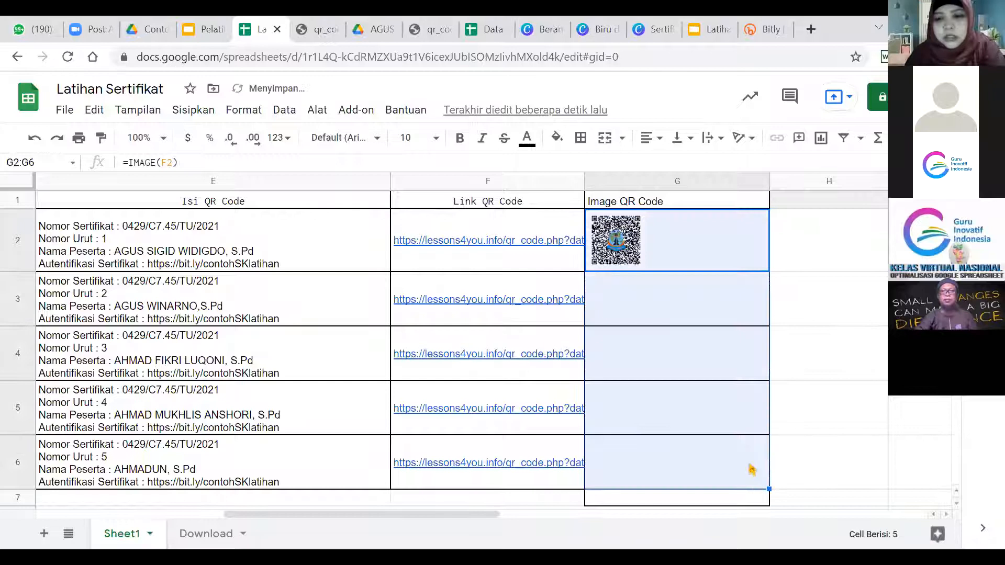
pyautogui.click(736, 476)
pyautogui.press('Down')
pyautogui.press('Down')
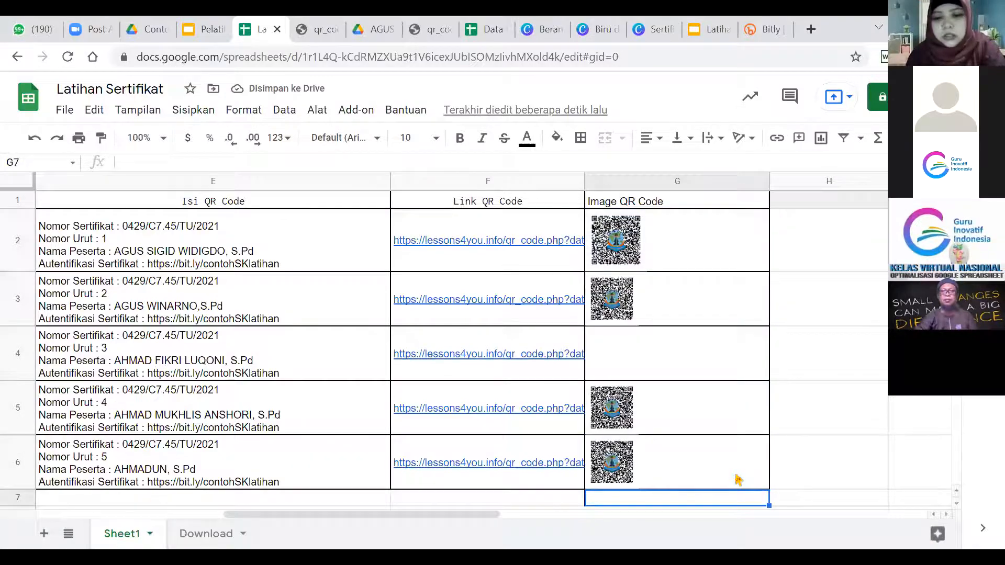
pyautogui.press('Up')
pyautogui.press('Up')
pyautogui.press('Up')
pyautogui.press('Up')
pyautogui.press('Up')
pyautogui.press('Up')
pyautogui.press('Up')
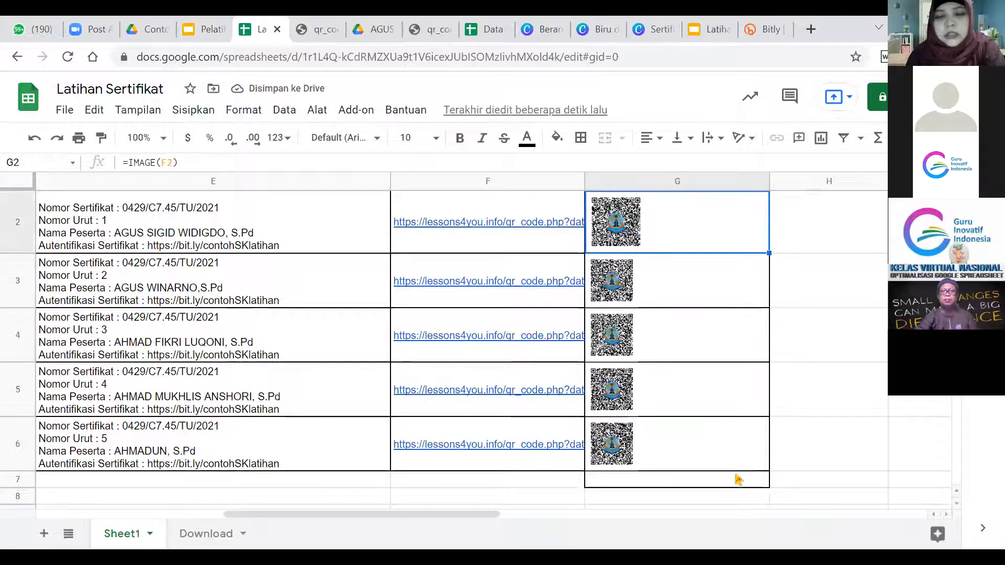
pyautogui.press('Down')
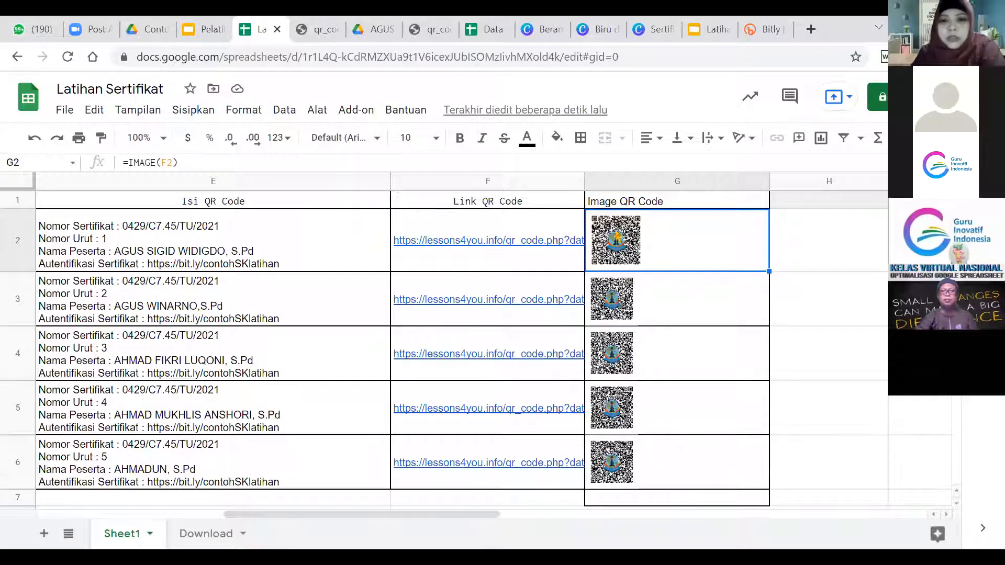
pyautogui.click(541, 244)
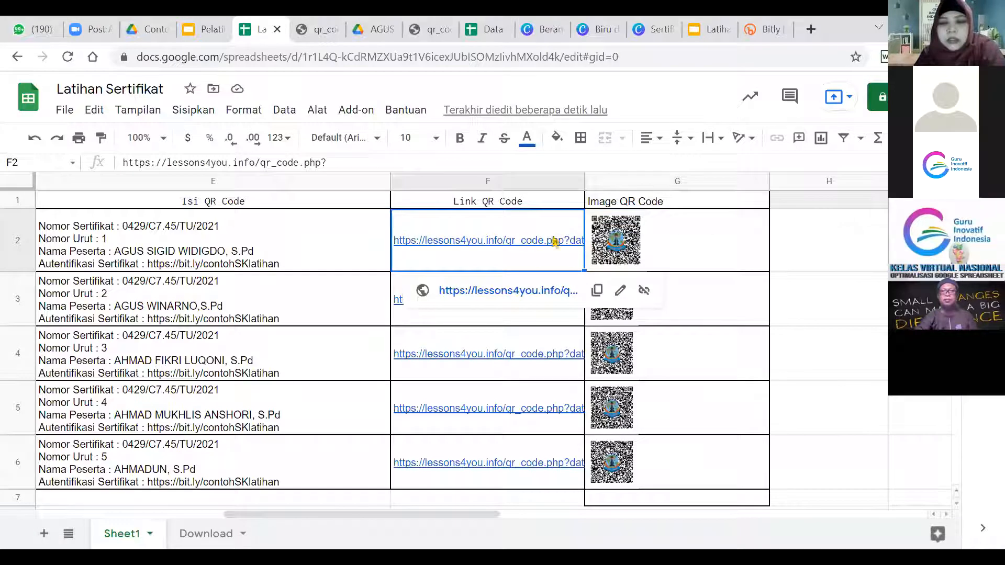
pyautogui.click(649, 250)
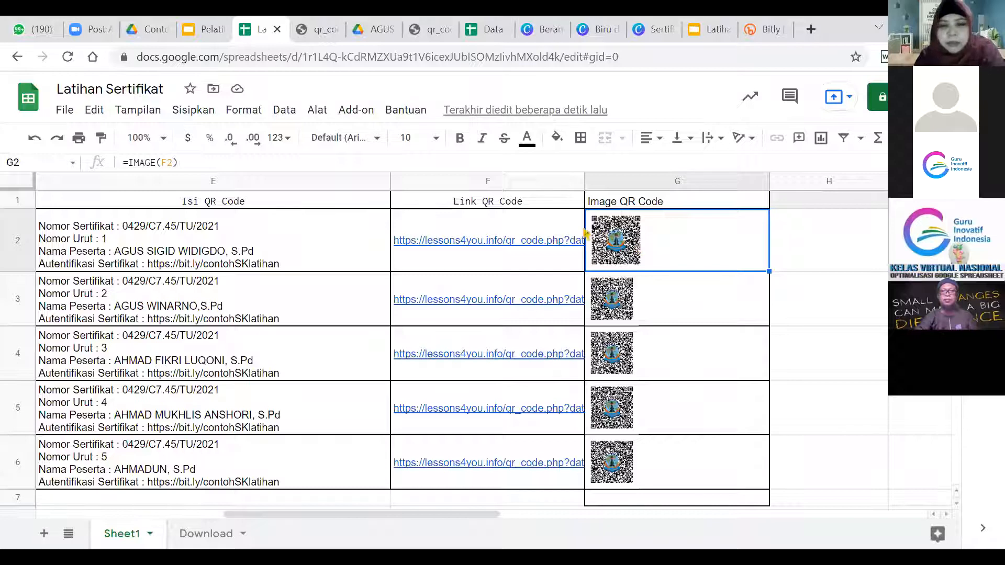
# Highlight the image address after logo= in the F1 formula, then open a new browser tab.
pyautogui.click(490, 203)
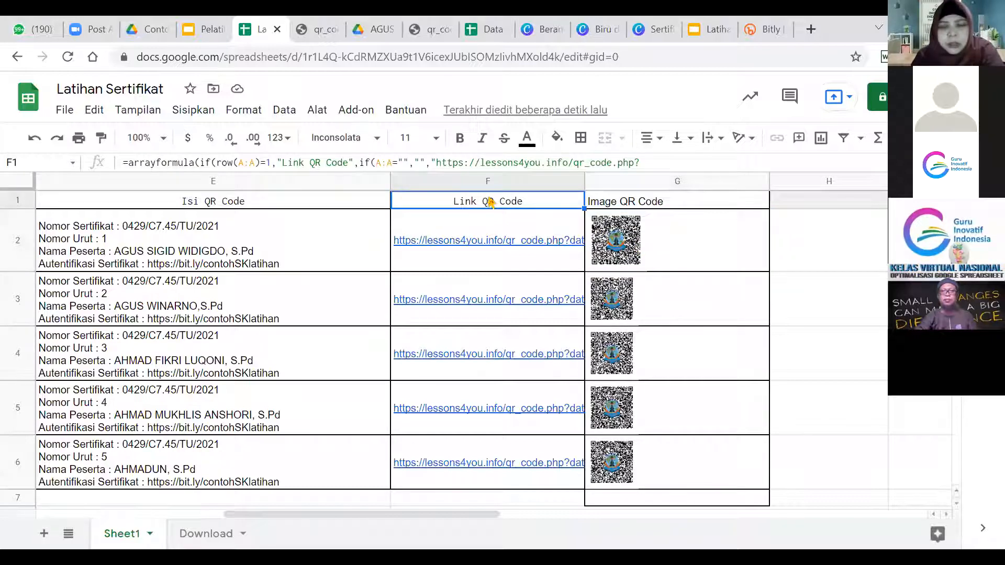
pyautogui.doubleClick(496, 205)
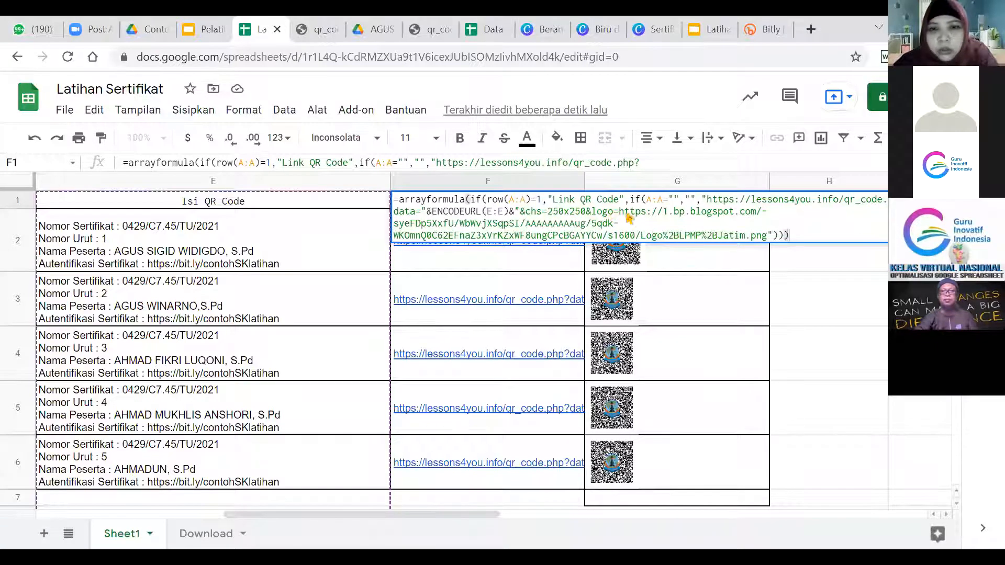
pyautogui.moveTo(620, 212); pyautogui.dragTo(749, 238)
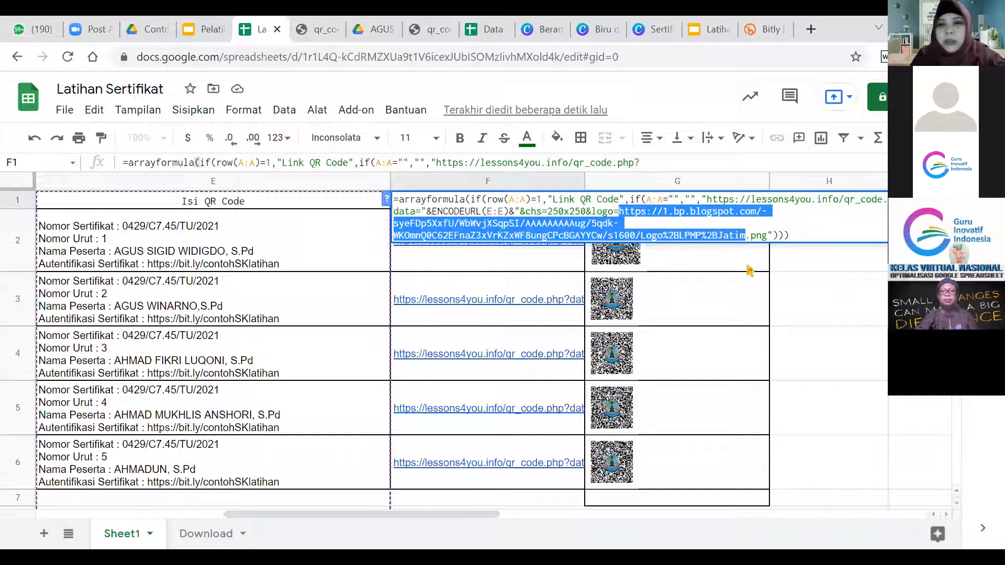
pyautogui.click(806, 36)
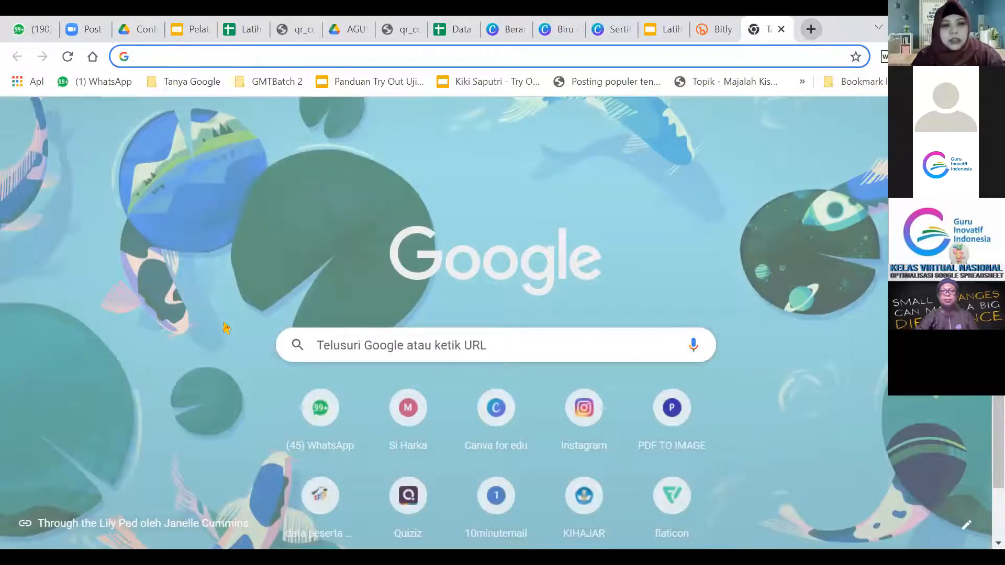
# Search 'logo lpmp' and open the LPMP Jawa Timur logo image in its own tab.
pyautogui.write('logo lpmp')
pyautogui.press('Return')
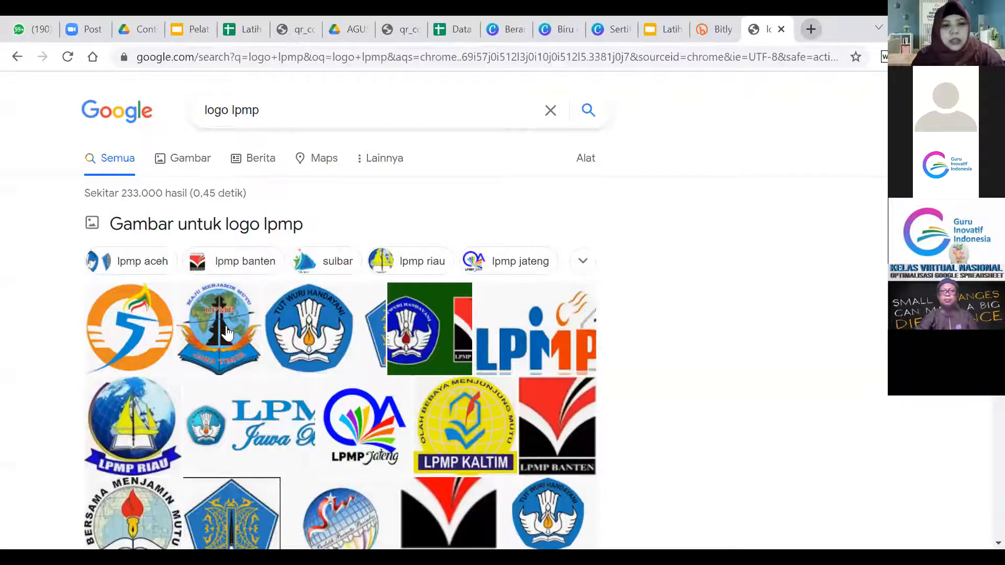
pyautogui.click(241, 355)
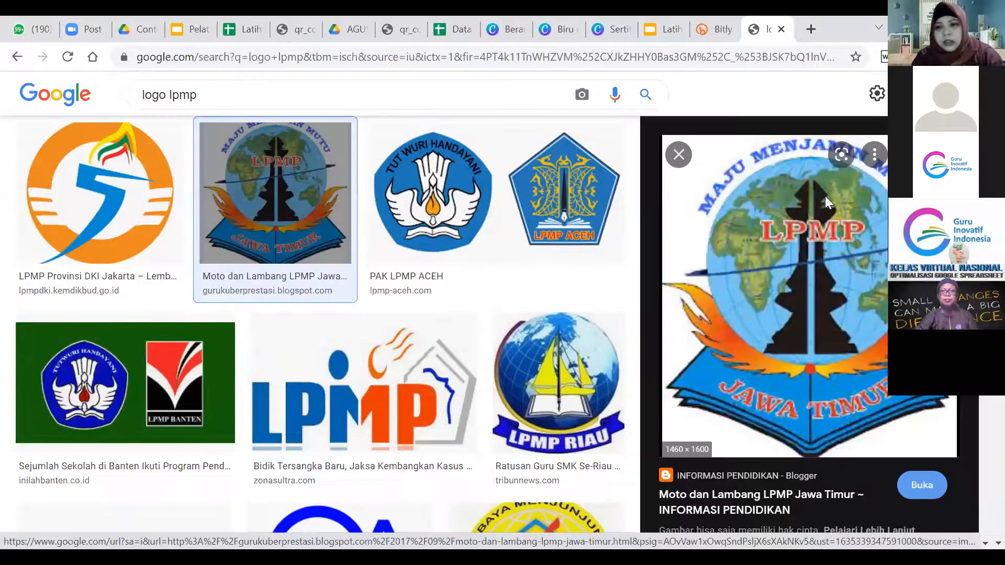
pyautogui.rightClick(748, 284)
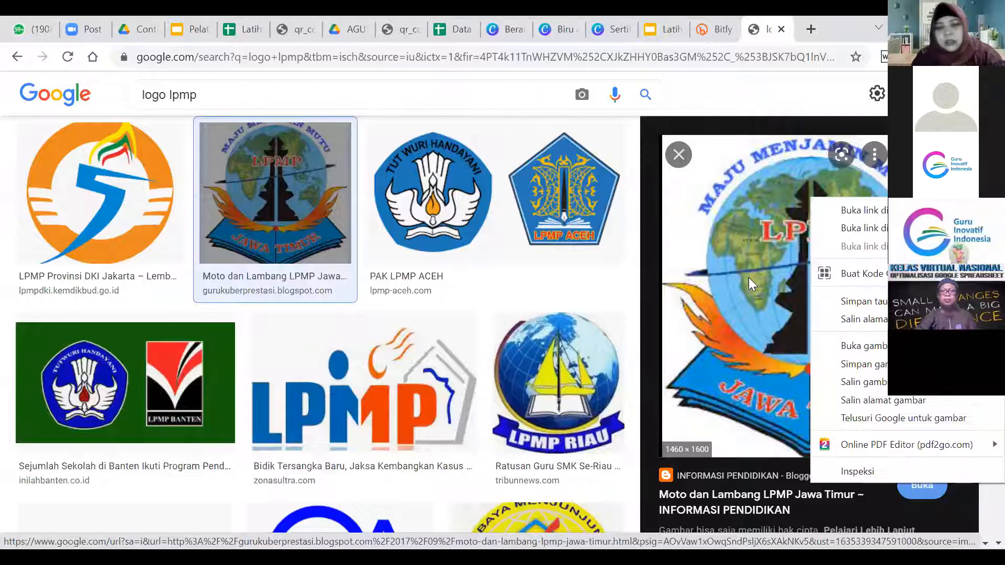
pyautogui.click(864, 346)
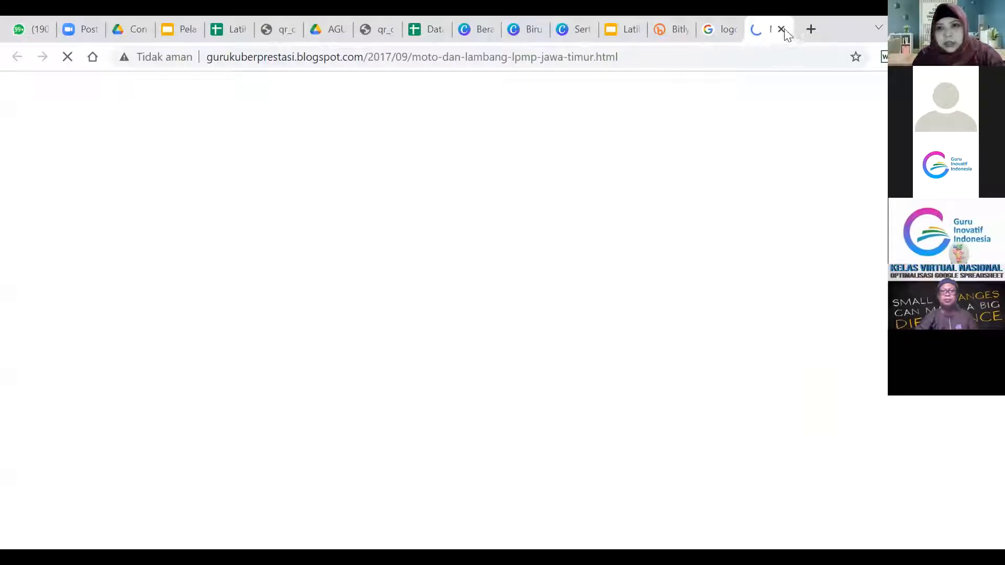
pyautogui.rightClick(865, 271)
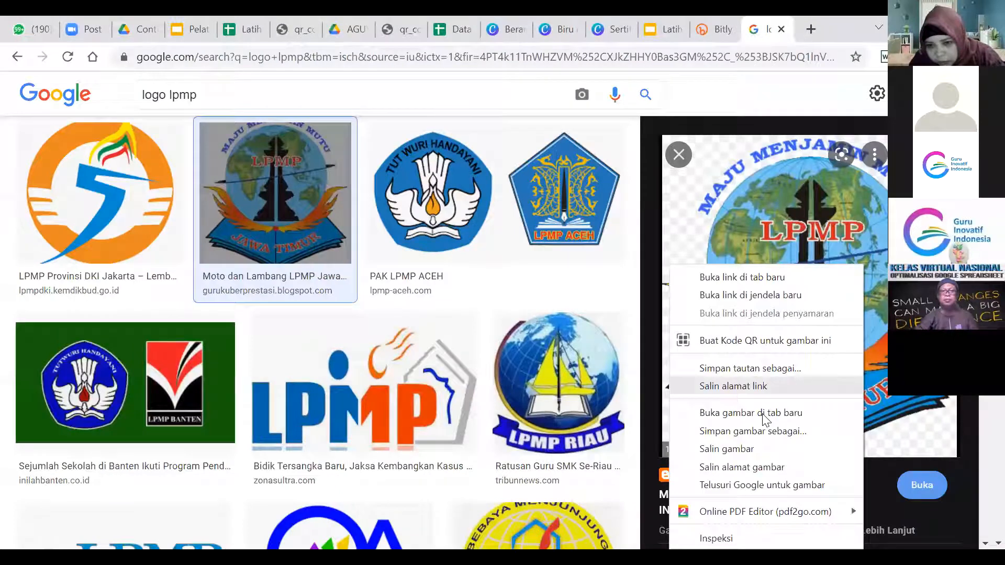
pyautogui.click(762, 414)
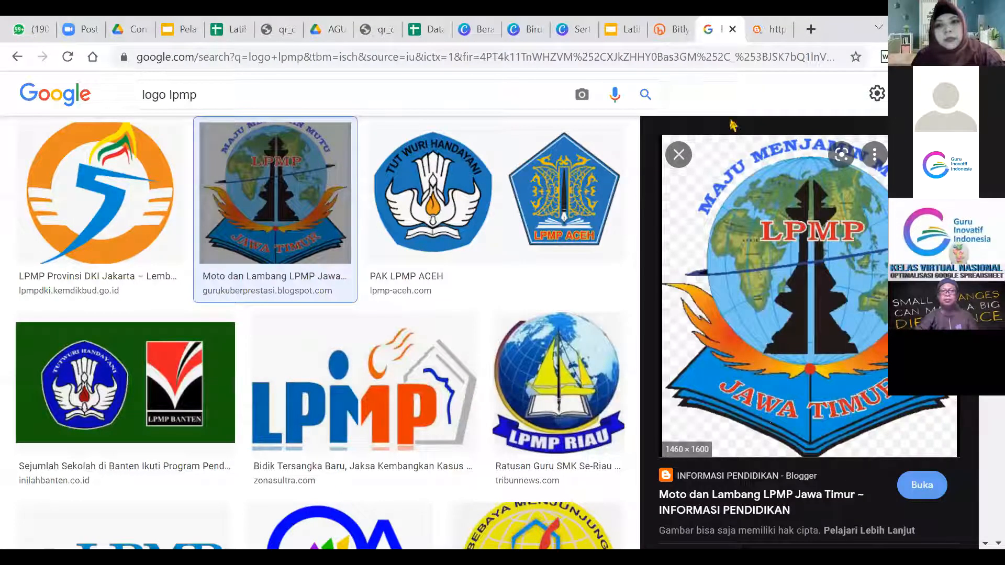
pyautogui.click(766, 29)
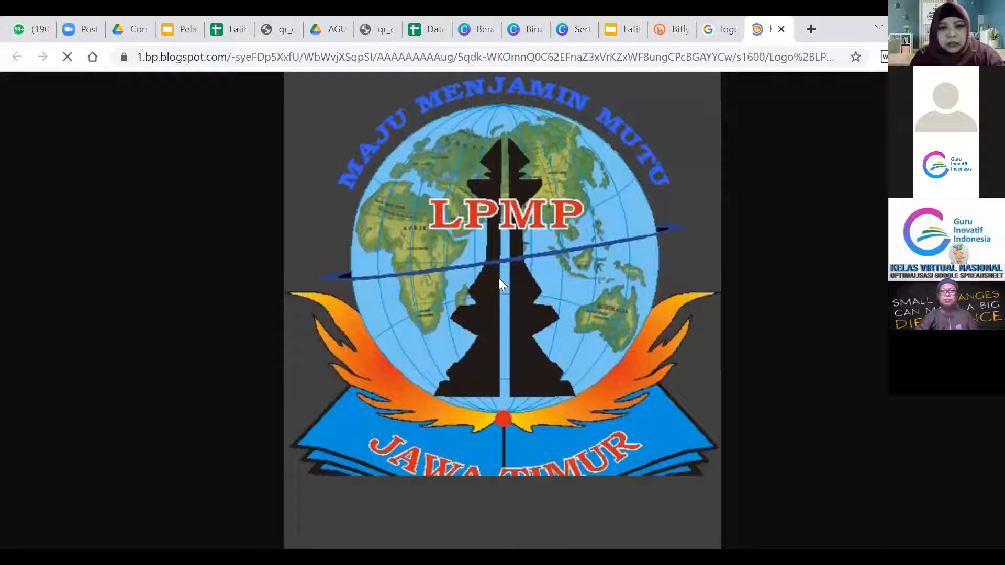
# Copy the LPMP logo image's web address and return to the spreadsheet.
pyautogui.rightClick(478, 258)
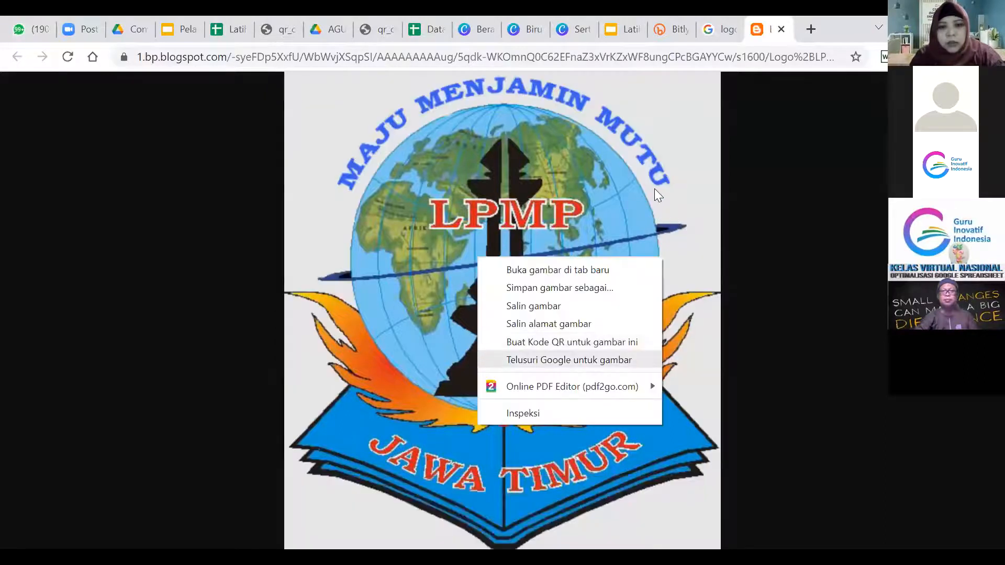
pyautogui.click(756, 56)
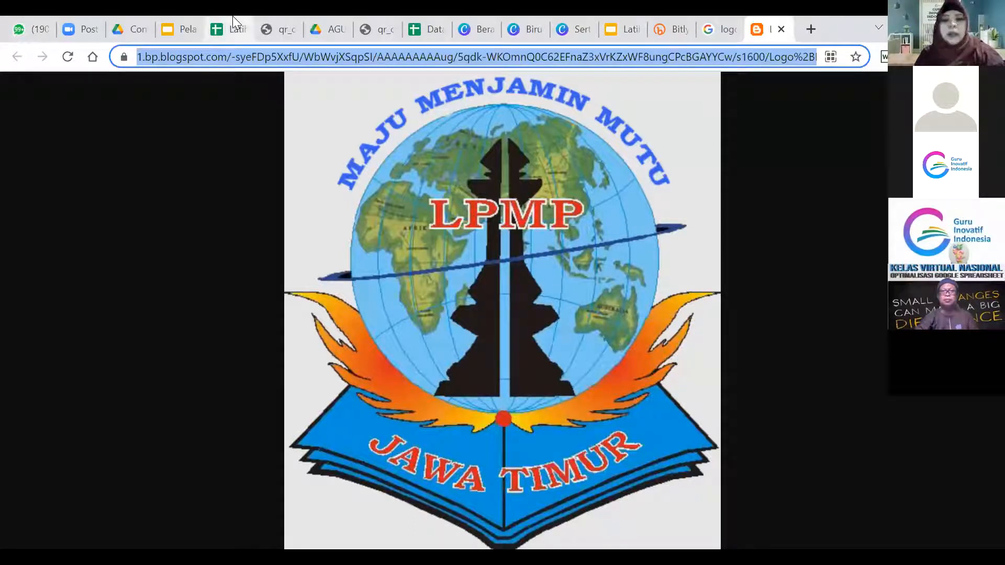
pyautogui.hotkey('ctrl', '5')
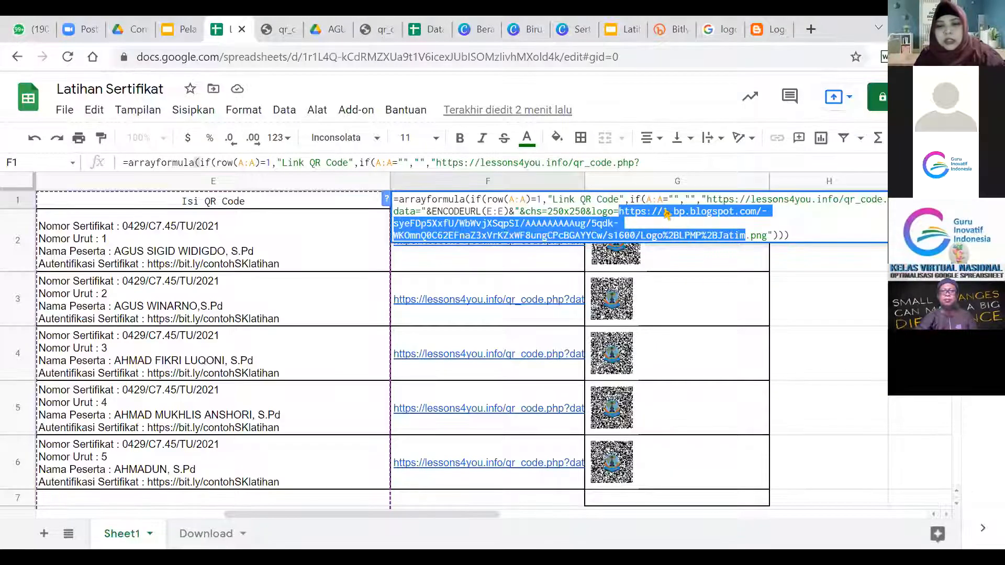
# Commit the edited F1 formula, then open F2's lessons4you QR link in a new tab.
pyautogui.click(623, 214)
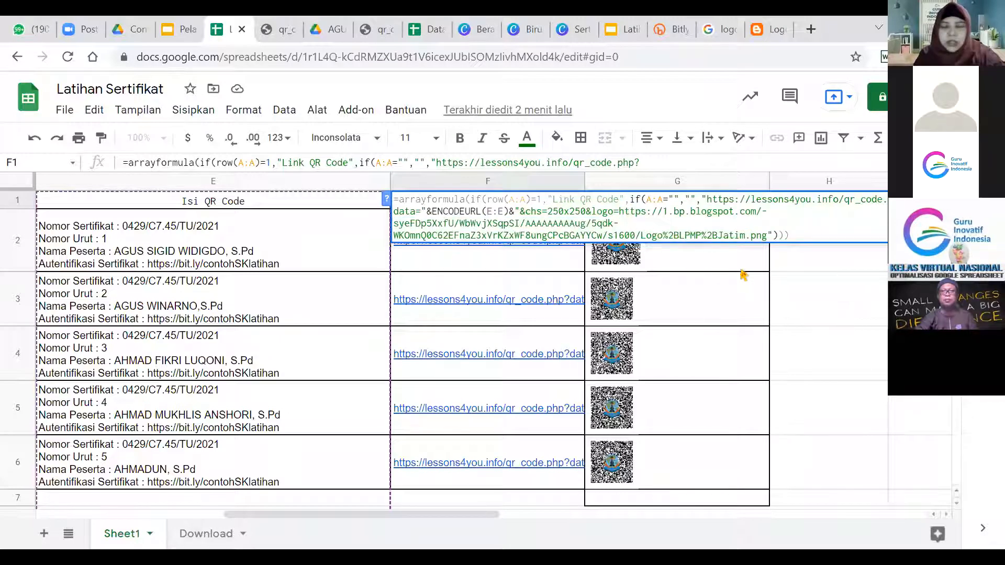
pyautogui.click(740, 269)
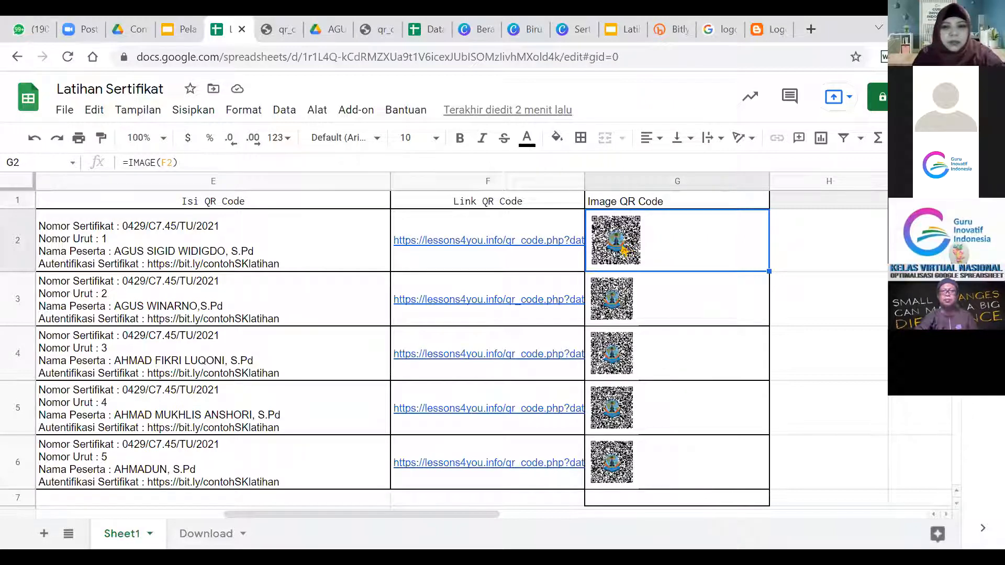
pyautogui.moveTo(517, 245)
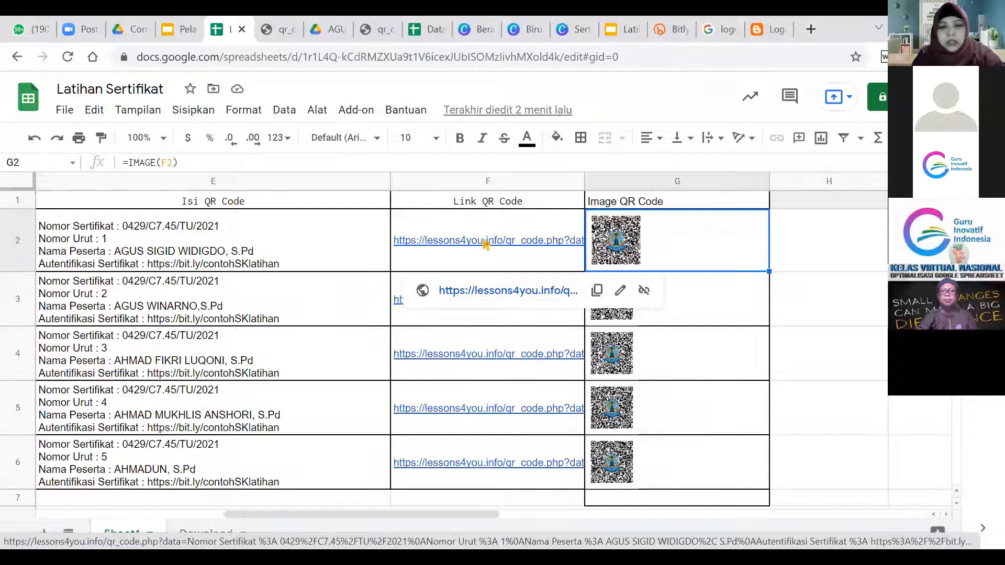
pyautogui.click(487, 292)
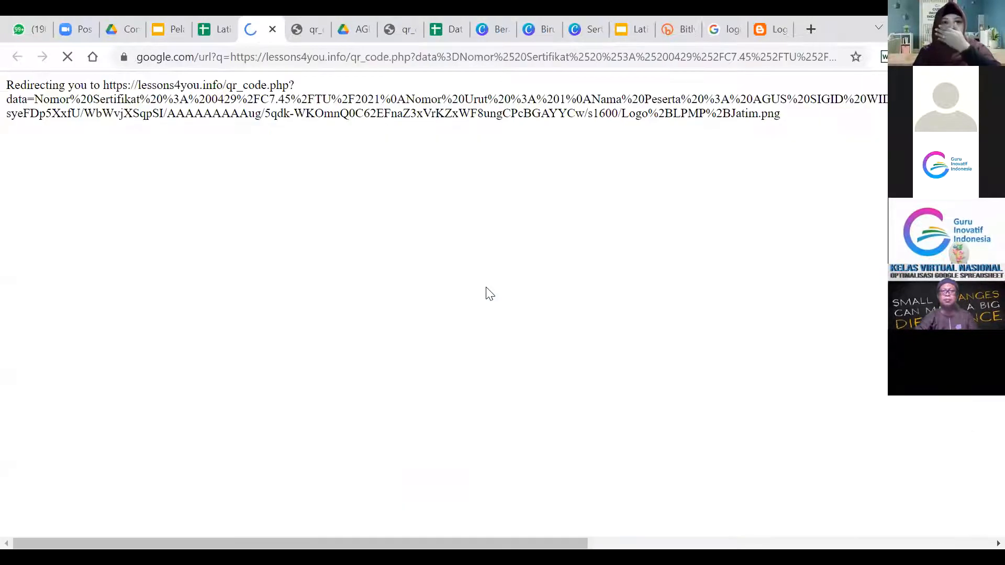
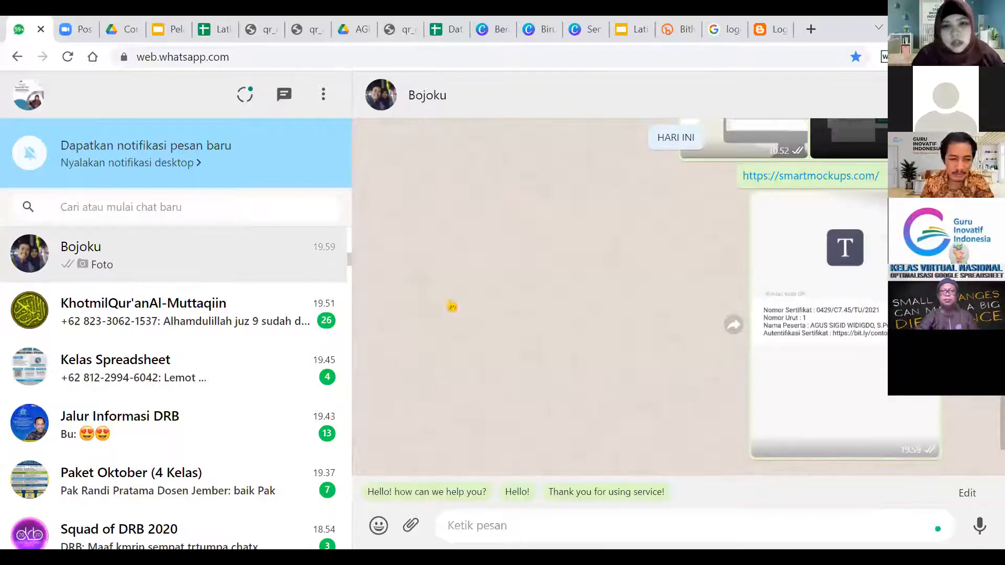
# Enlarge the shared QR-code details photo in WhatsApp, then bring up the Canva certificate design.
pyautogui.click(832, 324)
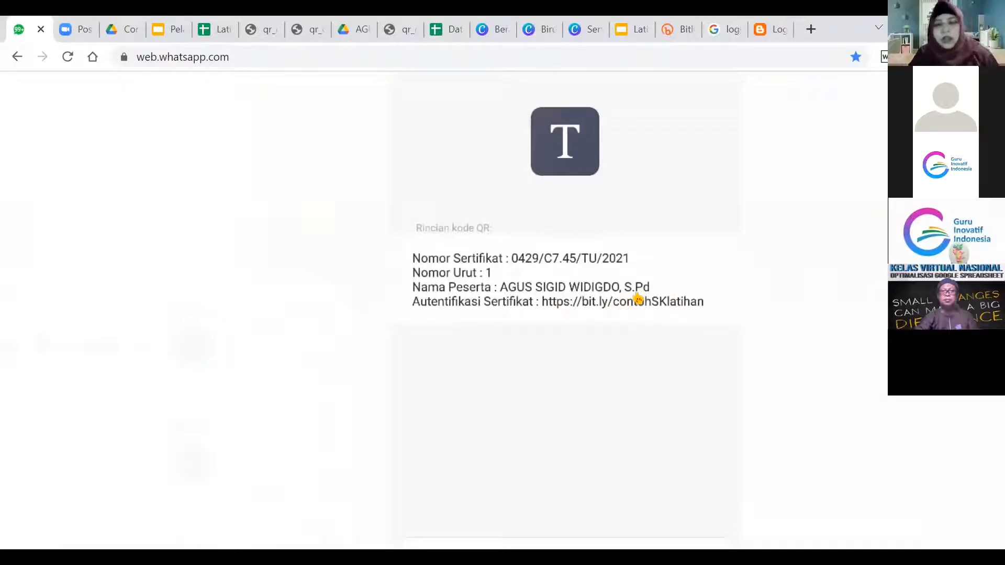
pyautogui.click(637, 23)
pyautogui.click(590, 17)
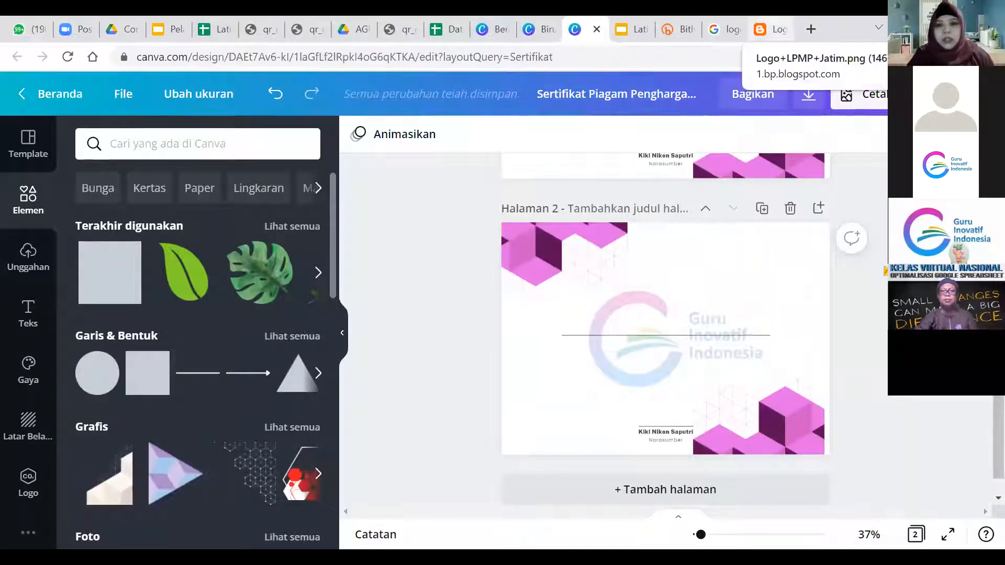
# Go back to the Data Sertifikat spreadsheet and dismiss the contact card by selecting an empty cell.
pyautogui.click(447, 29)
pyautogui.click(882, 270)
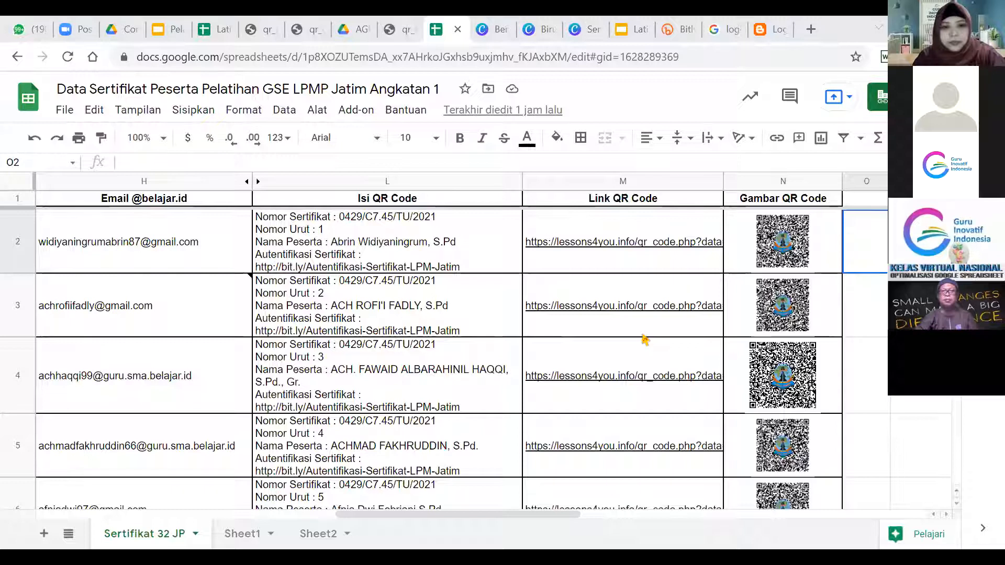
# Inspect row 3's email address and trainer name in the Data Sertifikat sheet.
pyautogui.moveTo(645, 340)
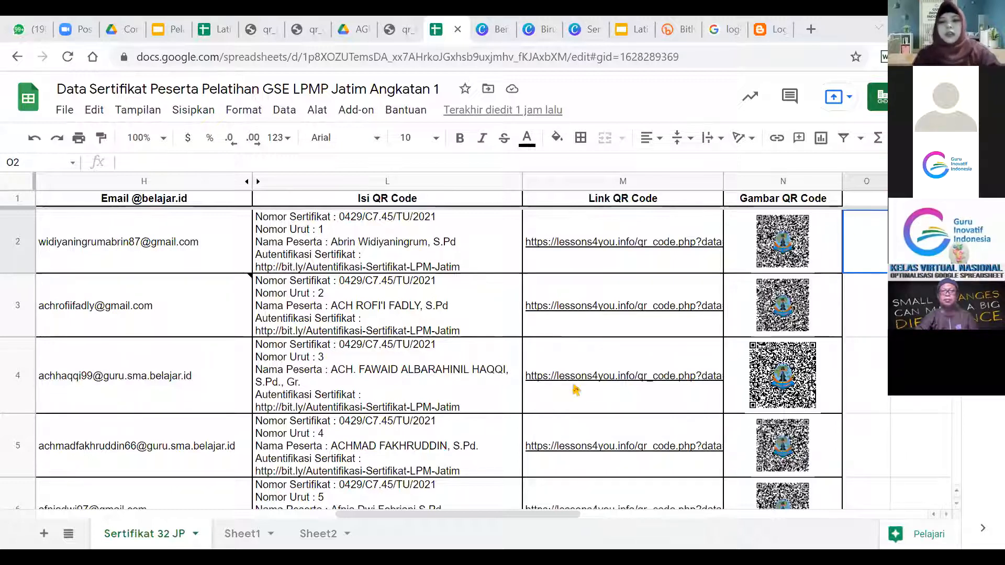
pyautogui.moveTo(576, 390)
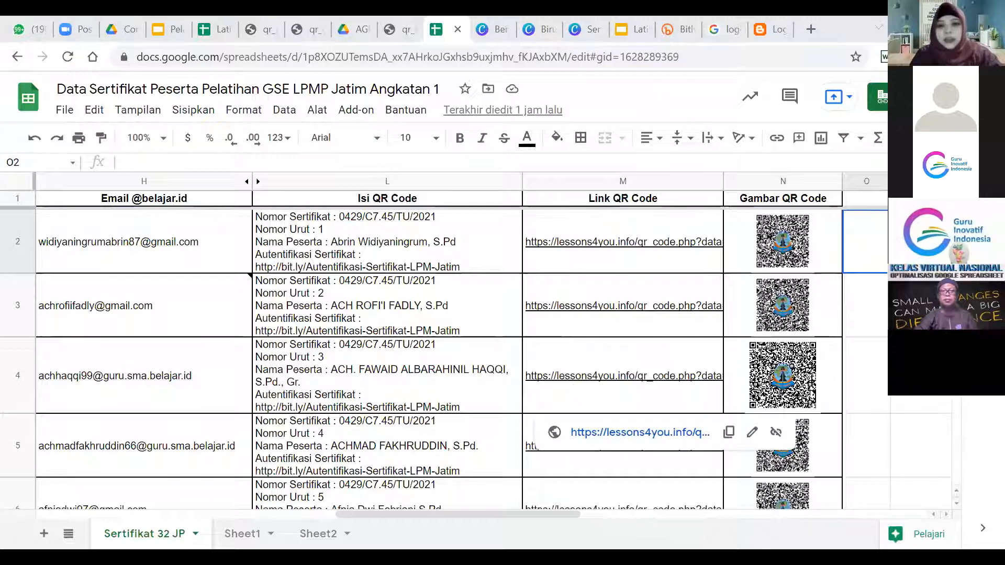
pyautogui.click(865, 306)
pyautogui.press('Left')
pyautogui.press('Left')
pyautogui.press('Left')
pyautogui.press('Left')
pyautogui.press('Left')
pyautogui.press('Left')
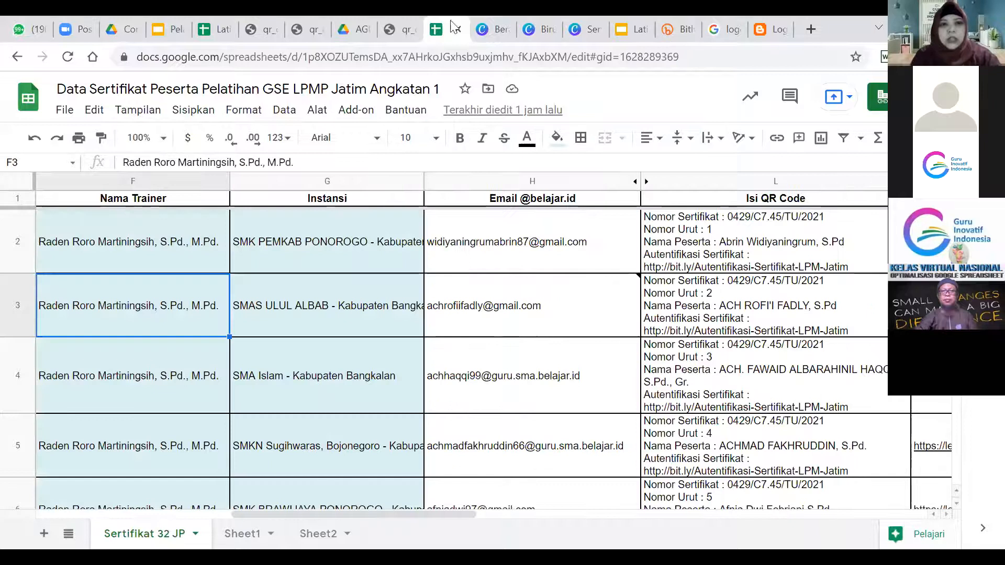
pyautogui.press('Left')
# Switch to the Latihan Sertifikat spreadsheet and step through row 2's name, school and email.
pyautogui.click(210, 23)
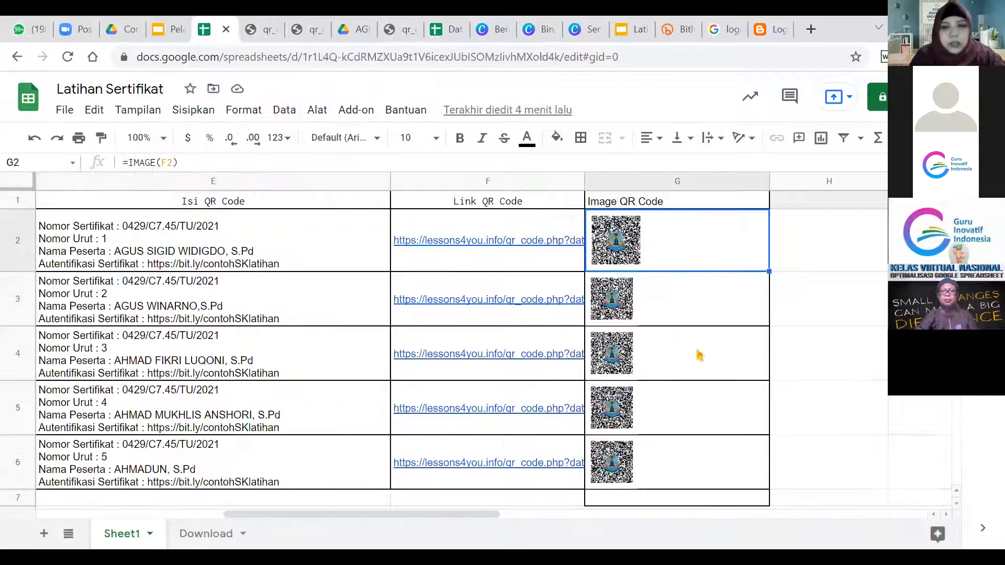
pyautogui.press('Left')
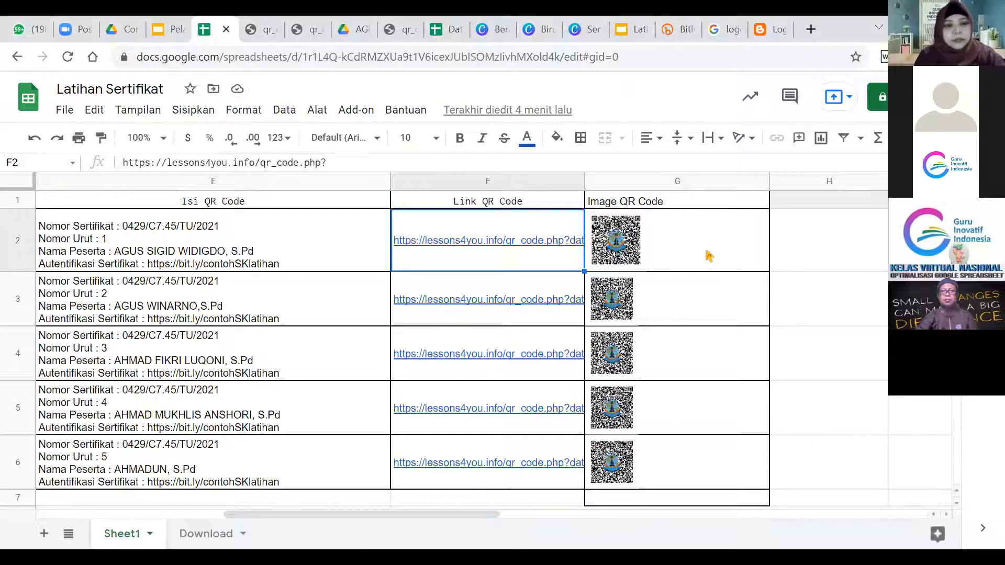
pyautogui.press('Home')
pyautogui.press('Right')
pyautogui.press('Right')
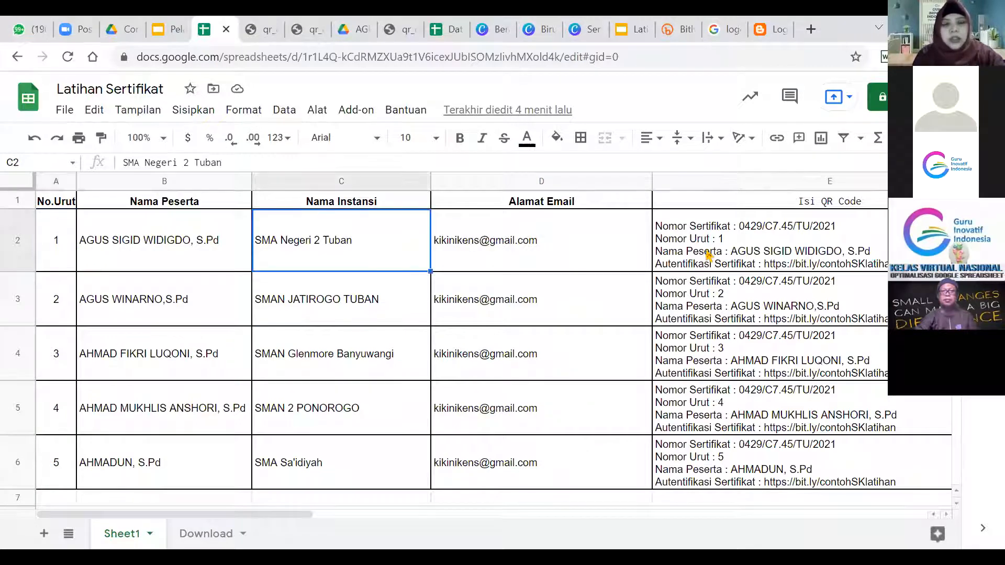
pyautogui.press('Right')
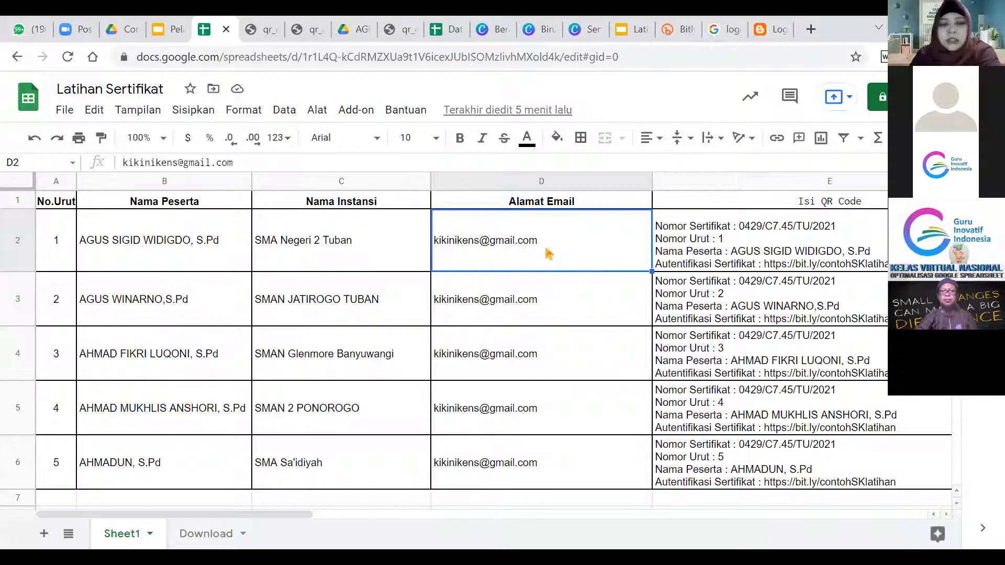
# Review the first participant's QR code text, name, school and email columns.
pyautogui.moveTo(495, 241)
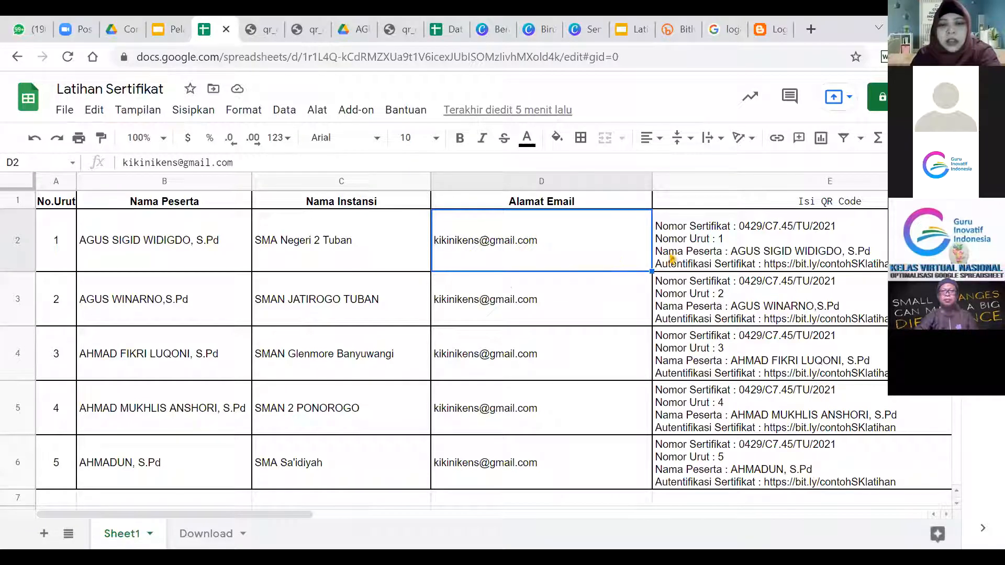
pyautogui.click(721, 253)
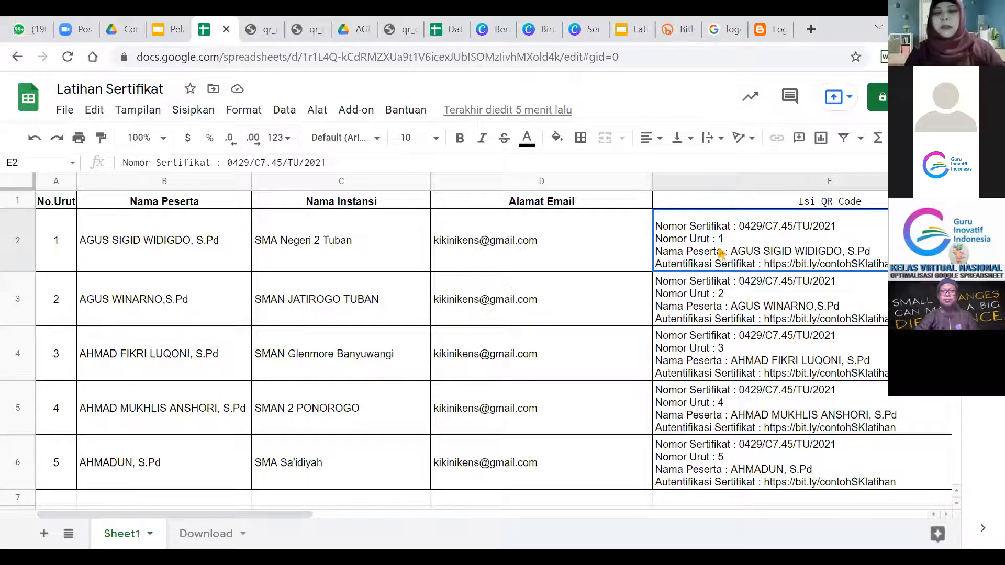
pyautogui.press('Right')
pyautogui.press('Left')
pyautogui.press('Left')
pyautogui.press('Left')
pyautogui.press('Left')
pyautogui.press('Right')
pyautogui.press('Right')
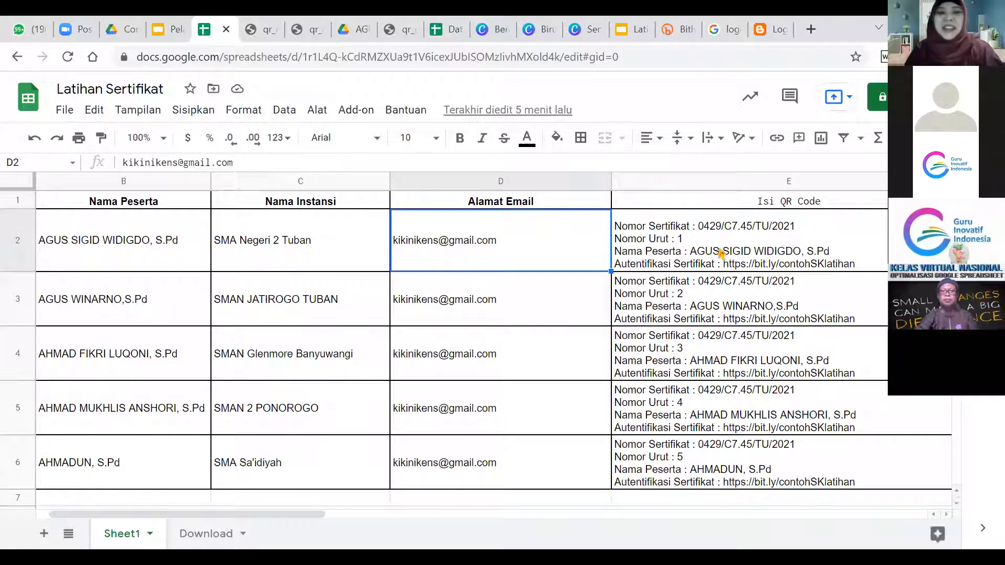
pyautogui.press('Left')
pyautogui.press('Left')
pyautogui.press('Right')
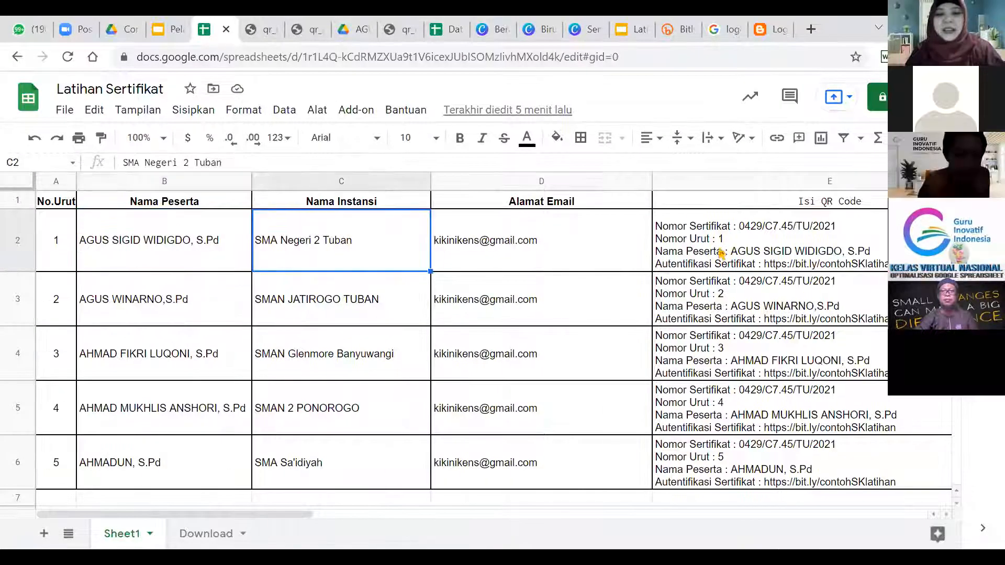
pyautogui.press('Right')
pyautogui.press('Down')
pyautogui.press('Down')
pyautogui.press('Down')
pyautogui.press('Down')
pyautogui.press('Down')
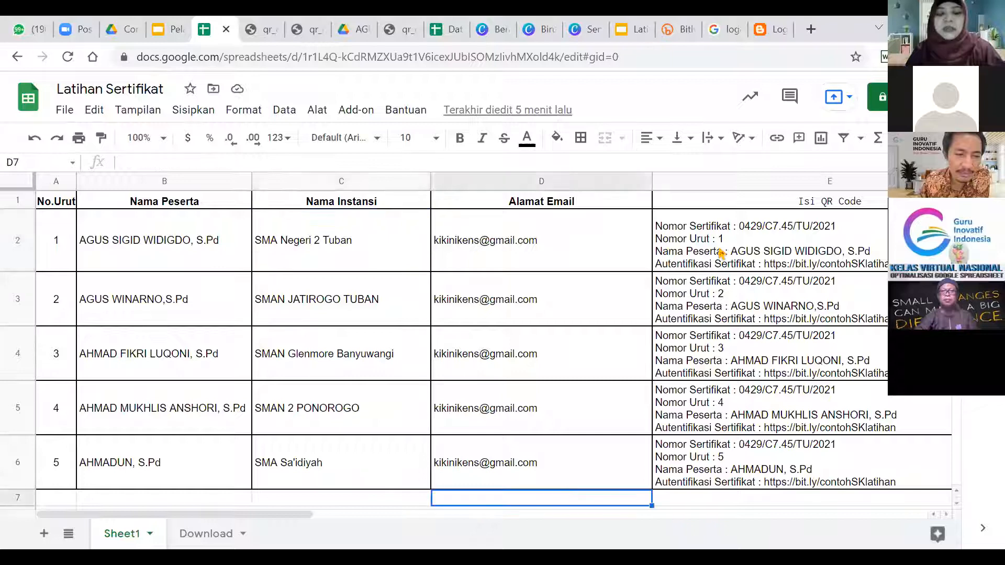
pyautogui.press('Up')
pyautogui.press('Up')
pyautogui.press('Up')
pyautogui.press('Up')
pyautogui.press('Up')
pyautogui.press('Up')
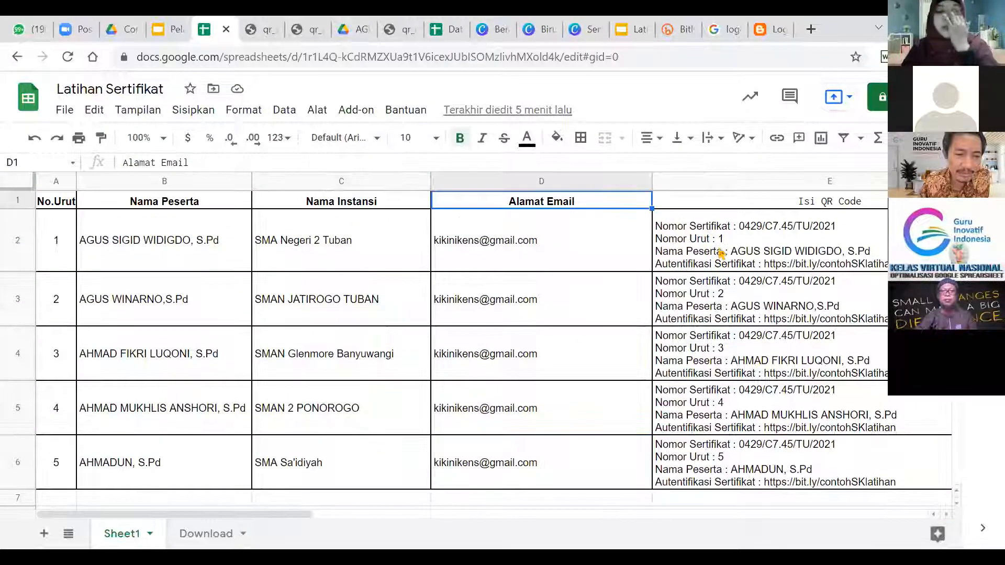
# Check the QR code text, link and image columns, then return to cell A1.
pyautogui.press('Right')
pyautogui.press('Down')
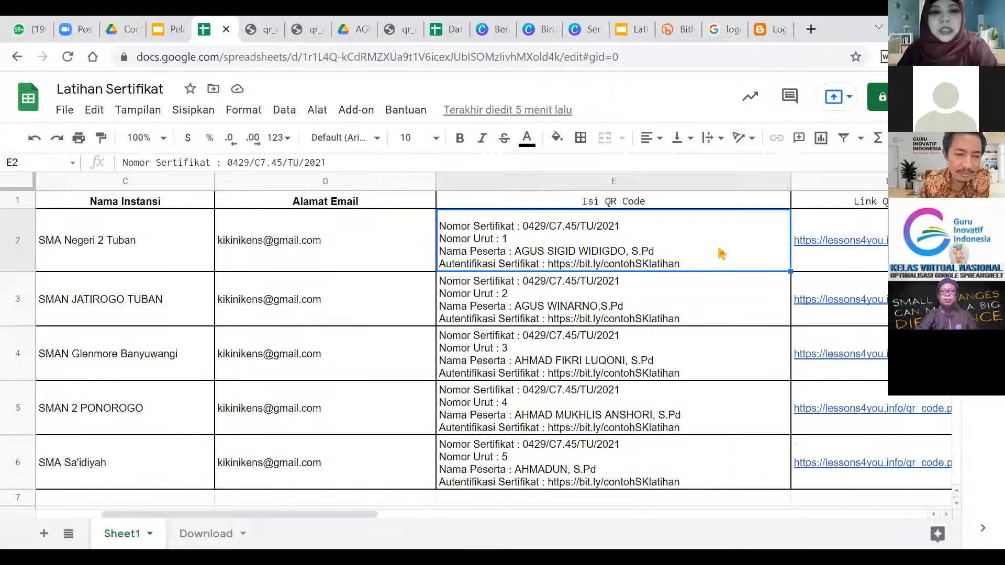
pyautogui.press('Right')
pyautogui.press('Right')
pyautogui.press('Right')
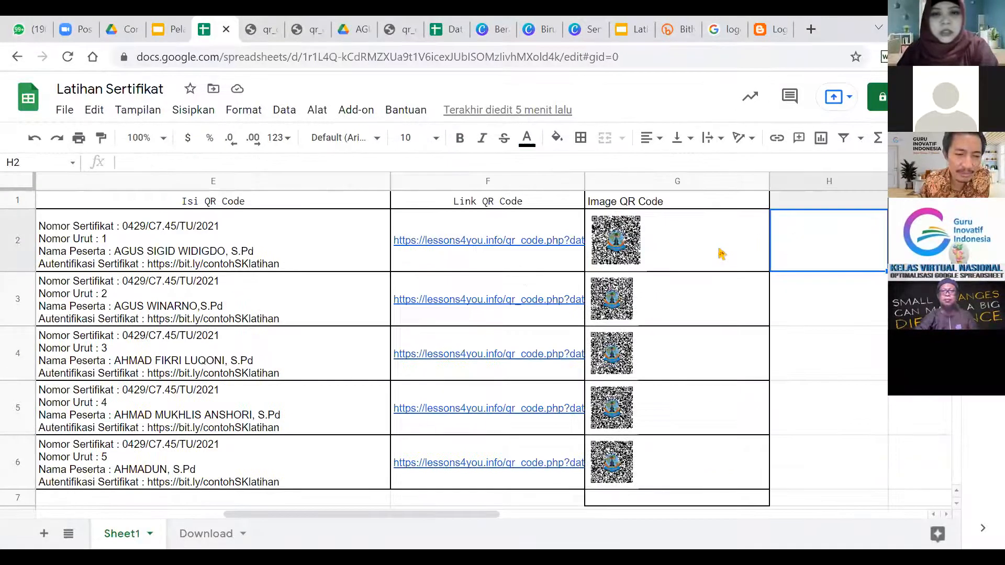
pyautogui.press('Right')
pyautogui.press('Up')
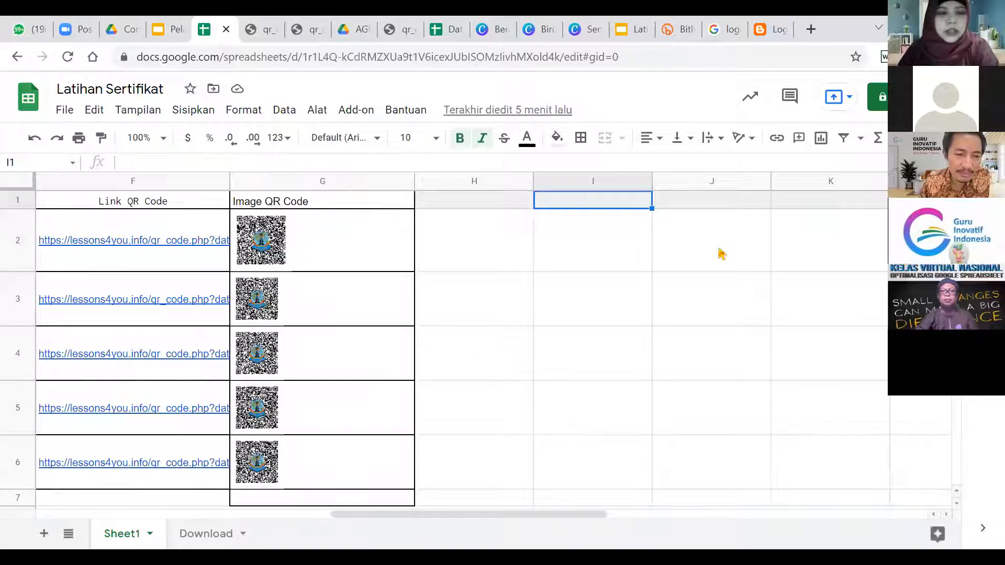
pyautogui.hotkey('ctrl', 'Home')
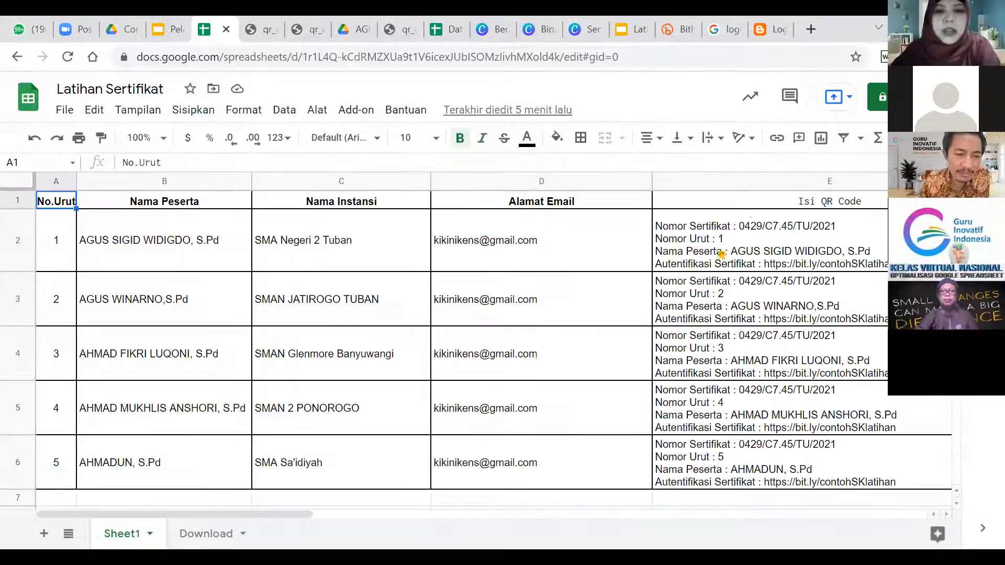
# Launch the AutoCrat add-on from the Add-ons menu.
pyautogui.click(356, 111)
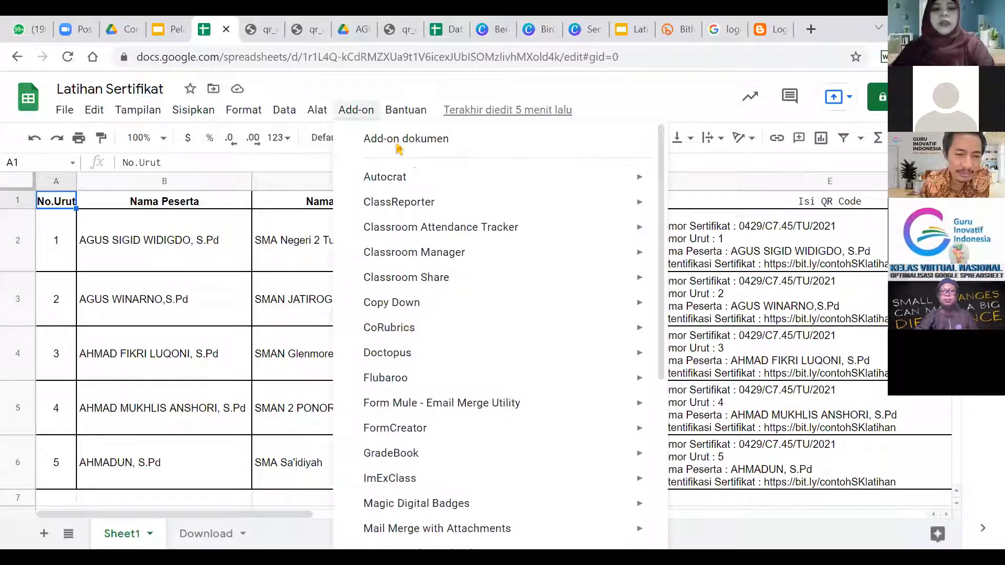
pyautogui.moveTo(425, 181)
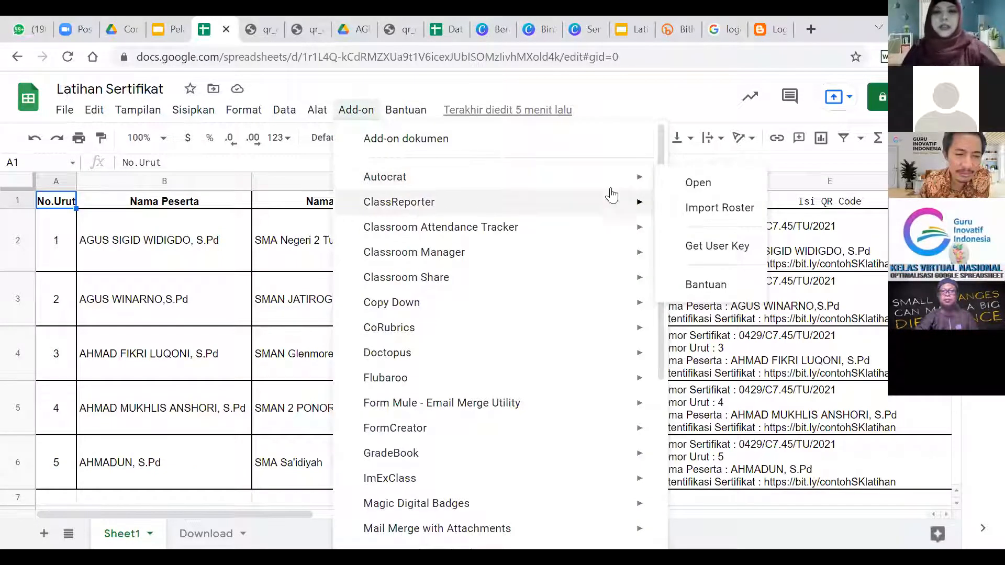
pyautogui.click(699, 184)
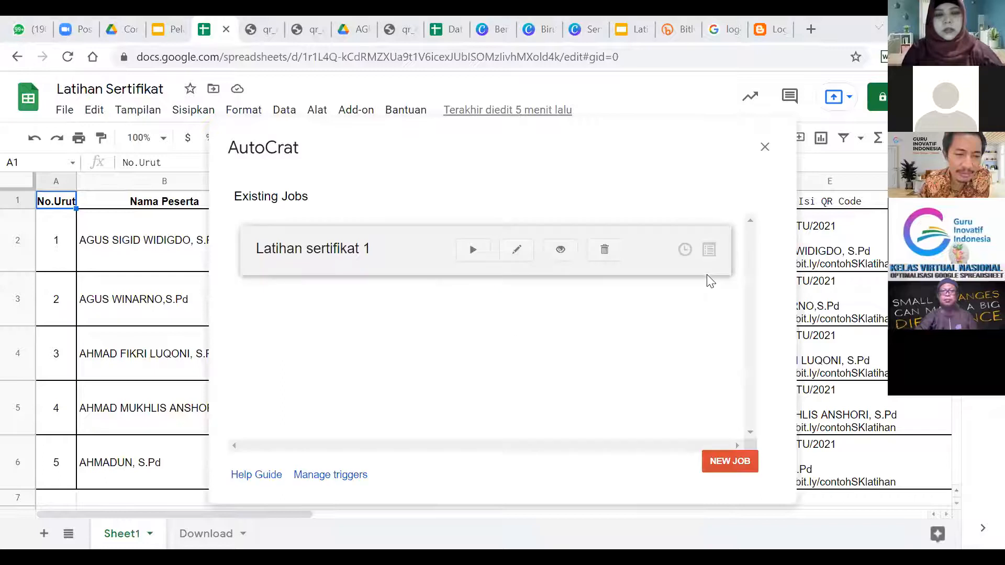
# Create a new AutoCrat job named 'Latihan Sertifikat' and continue to template selection.
pyautogui.click(728, 463)
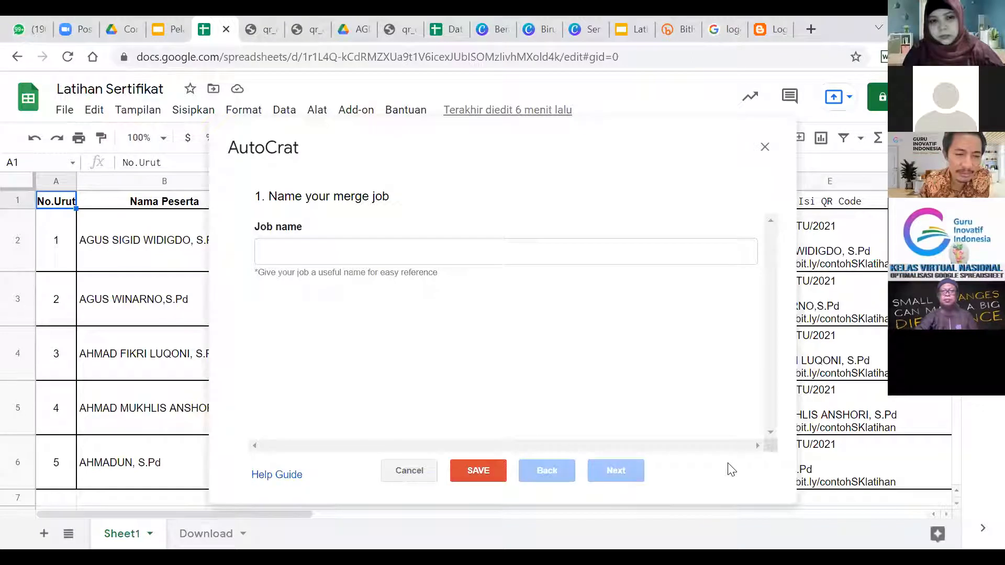
pyautogui.click(427, 252)
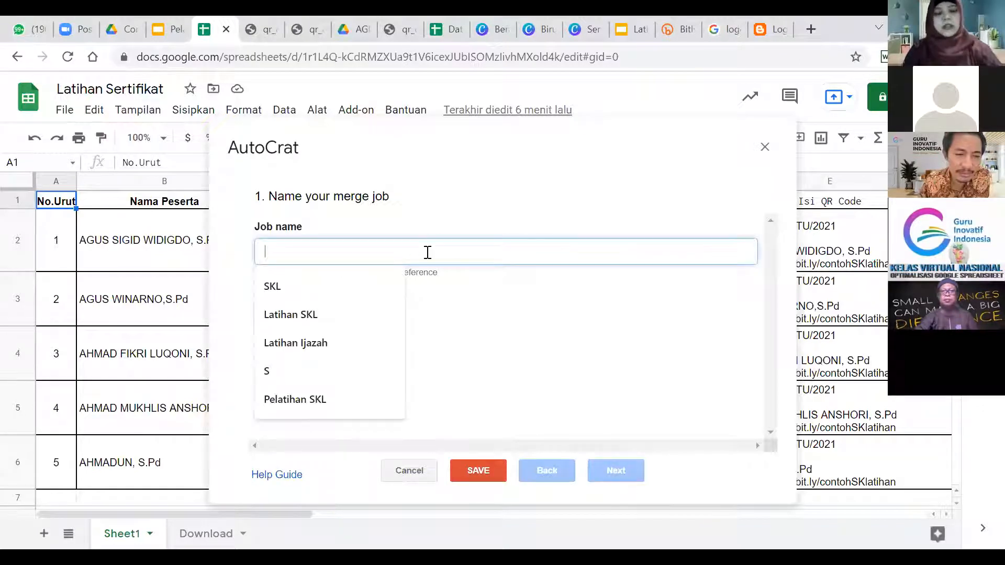
pyautogui.write('Latihan ')
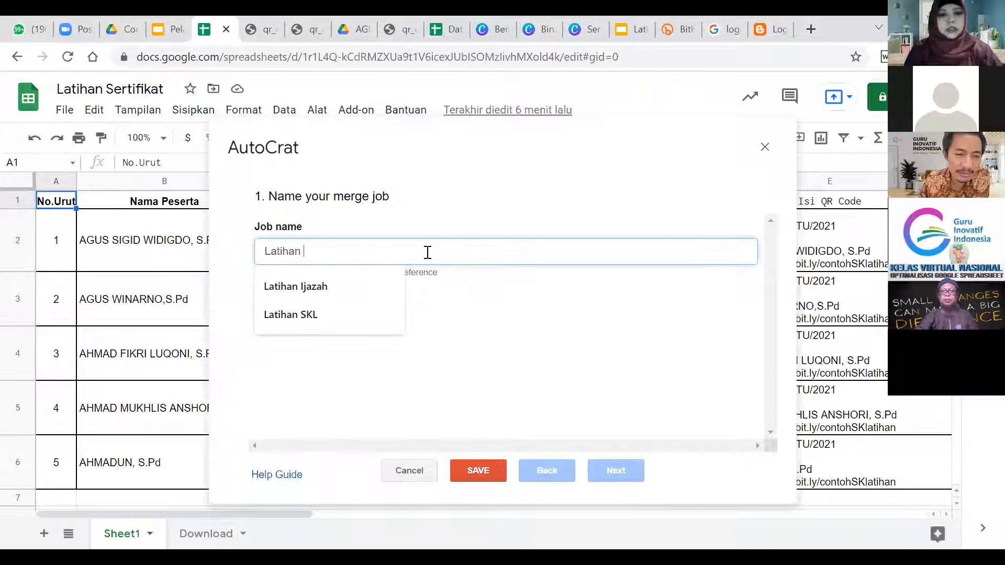
pyautogui.write('Sertifikat')
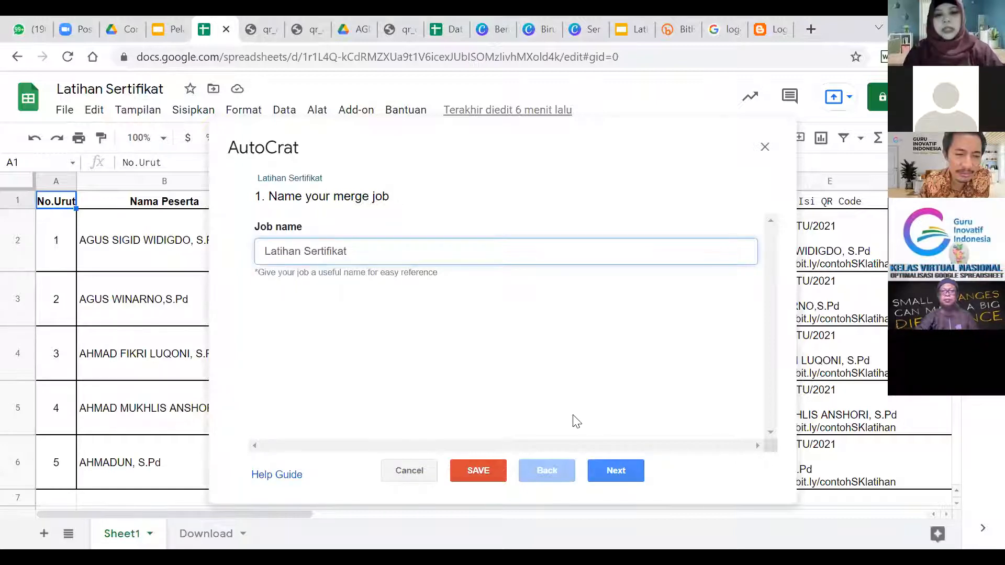
pyautogui.click(614, 471)
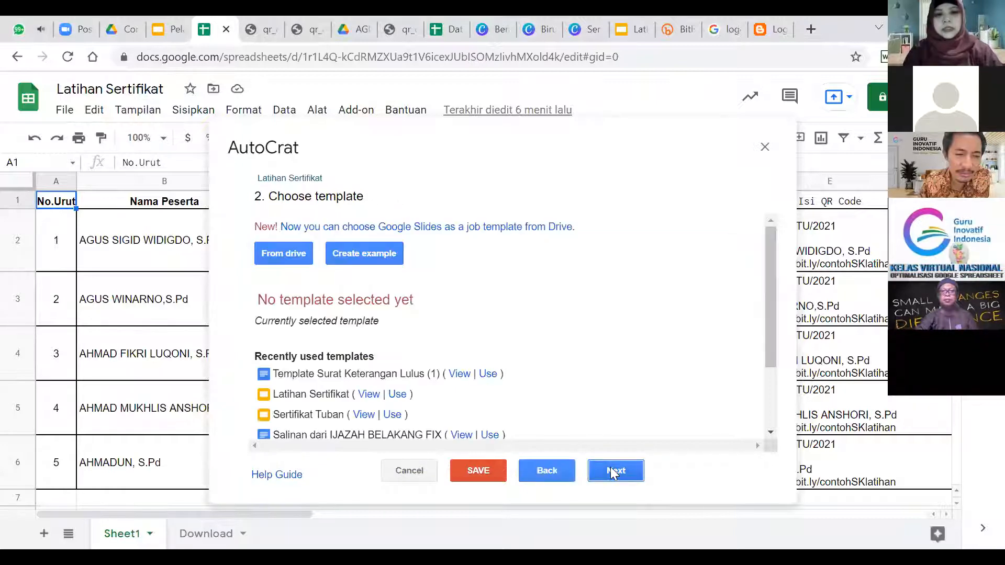
# Select the Latihan Sertifikat slides from Drive as the AutoCrat template.
pyautogui.click(284, 257)
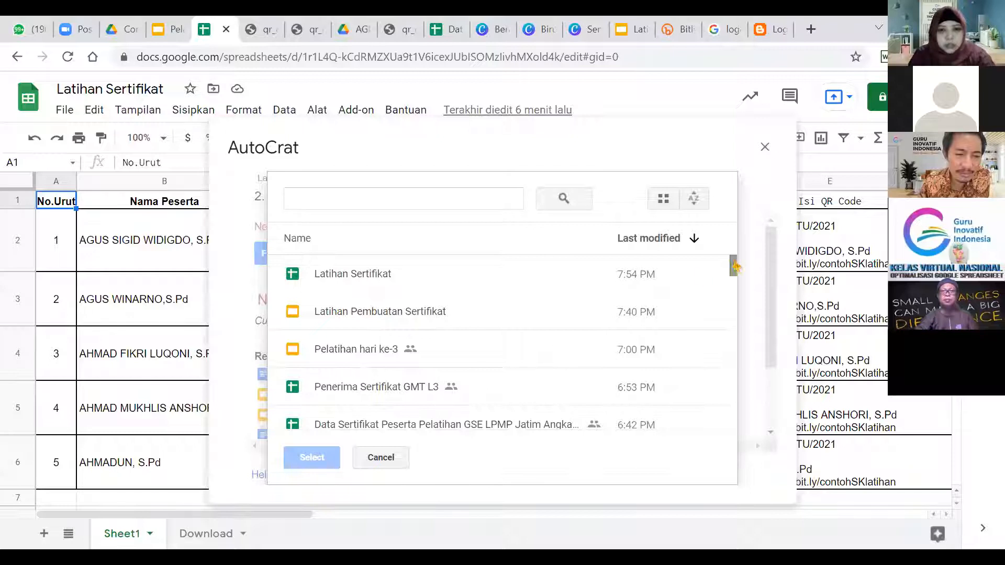
pyautogui.moveTo(735, 269); pyautogui.dragTo(746, 335)
pyautogui.click(369, 378)
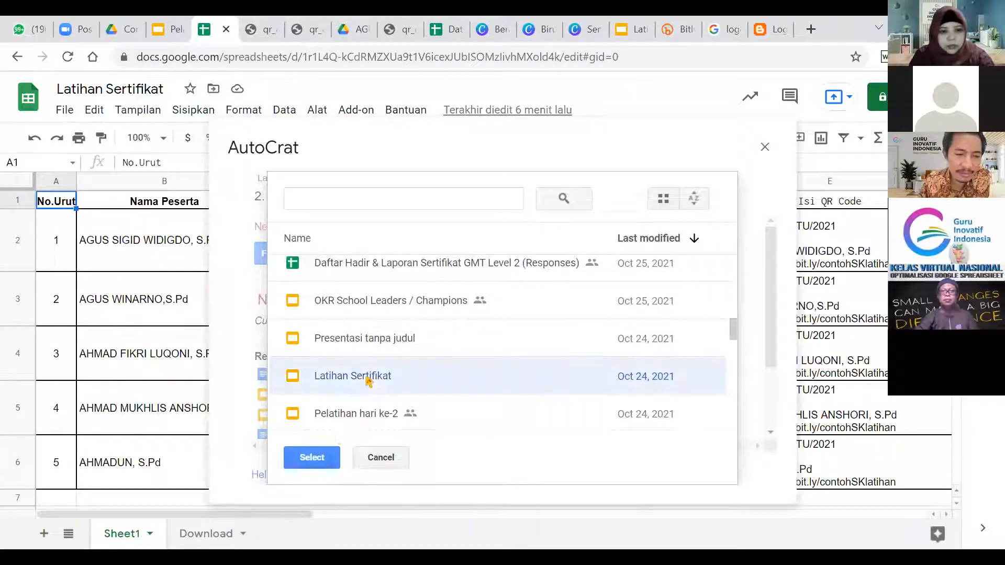
pyautogui.click(325, 465)
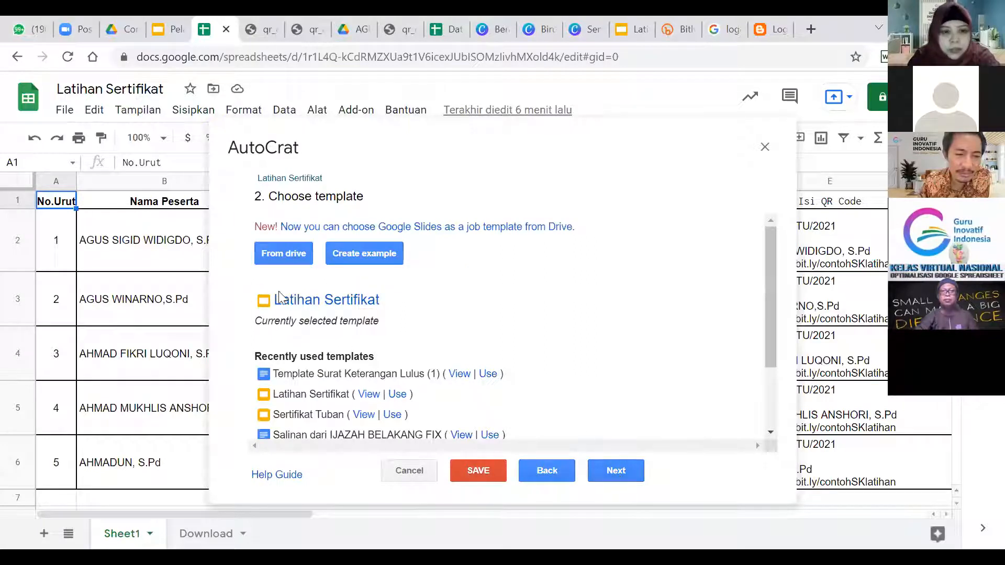
# Preview the template slides, close them, and proceed to data mapping.
pyautogui.click(330, 299)
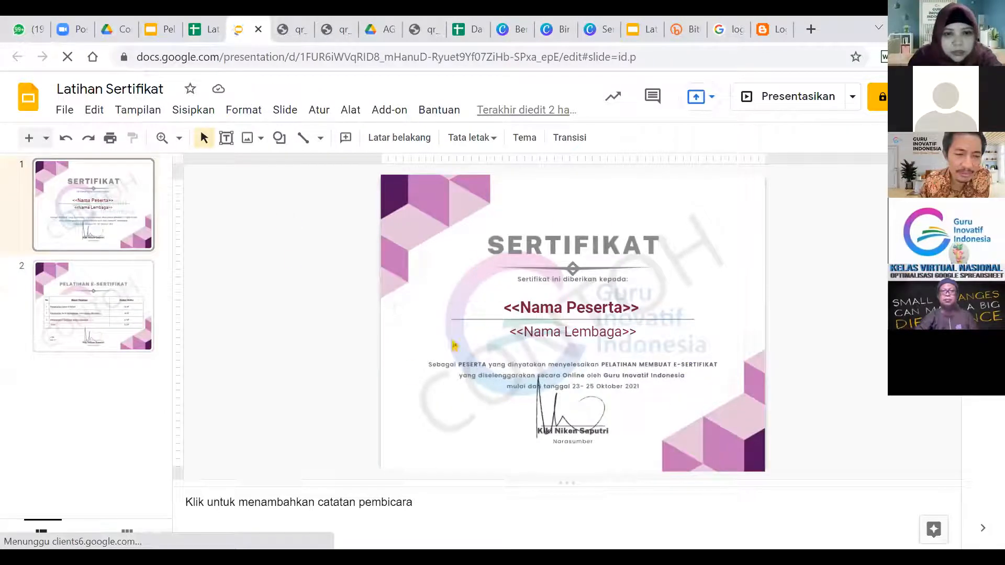
pyautogui.click(259, 30)
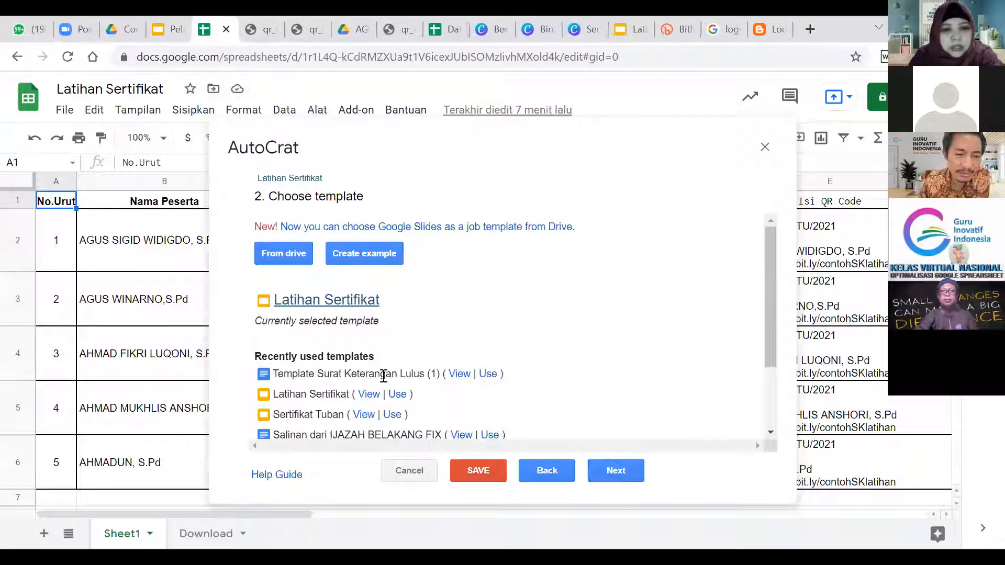
pyautogui.click(617, 471)
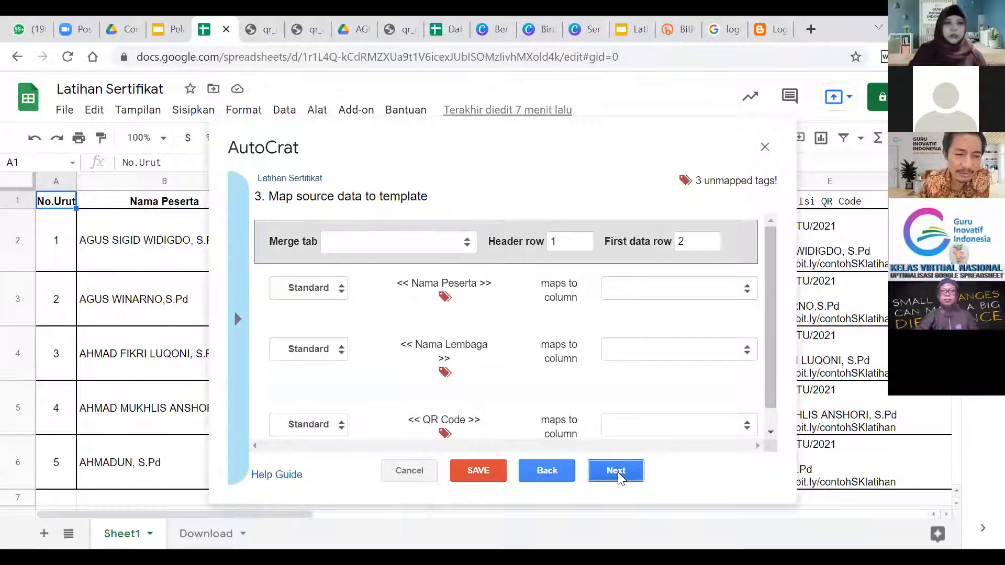
# Merge from Sheet1 and map the Nama Lembaga tag to the Nama Instansi column.
pyautogui.click(467, 242)
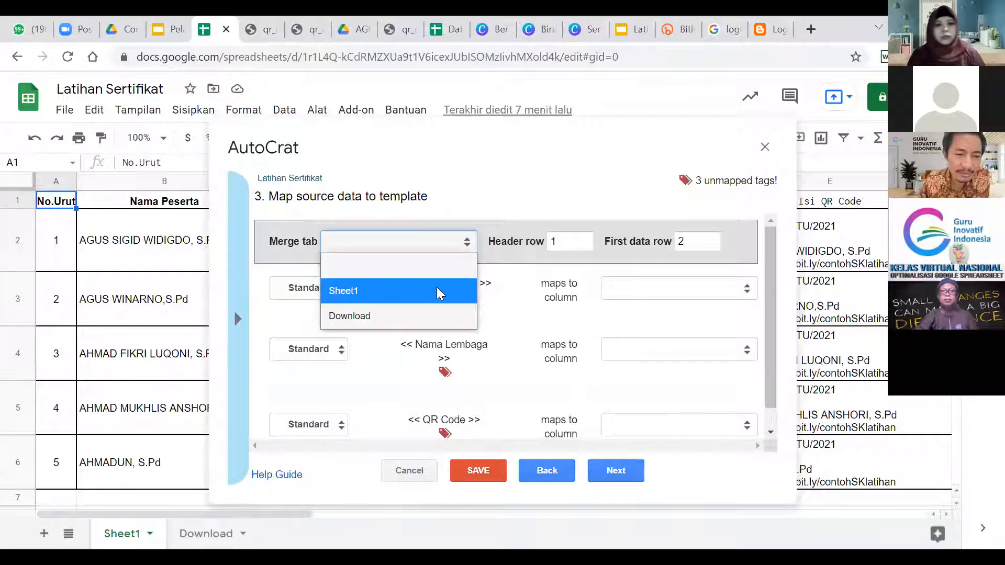
pyautogui.click(436, 291)
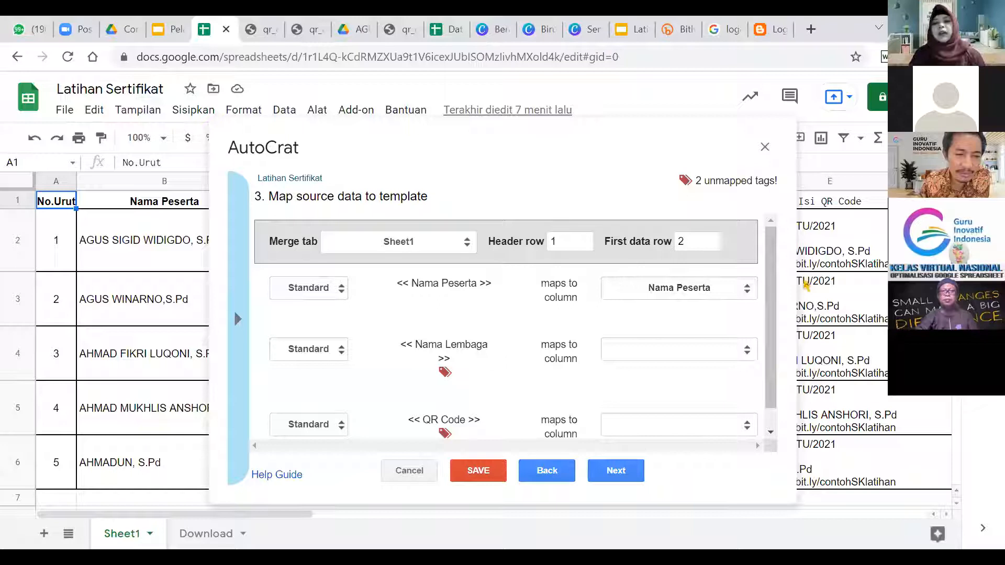
pyautogui.click(748, 351)
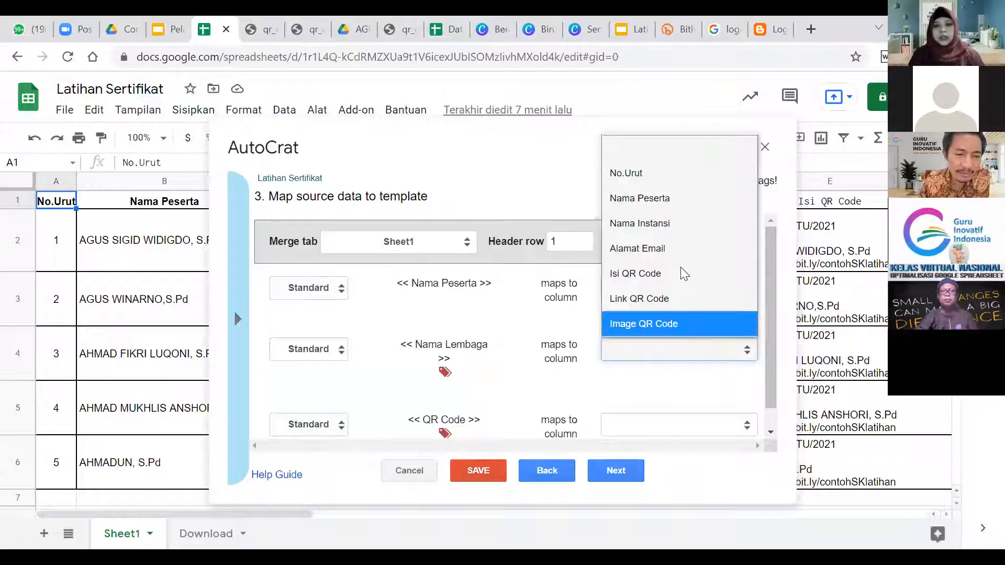
pyautogui.click(701, 223)
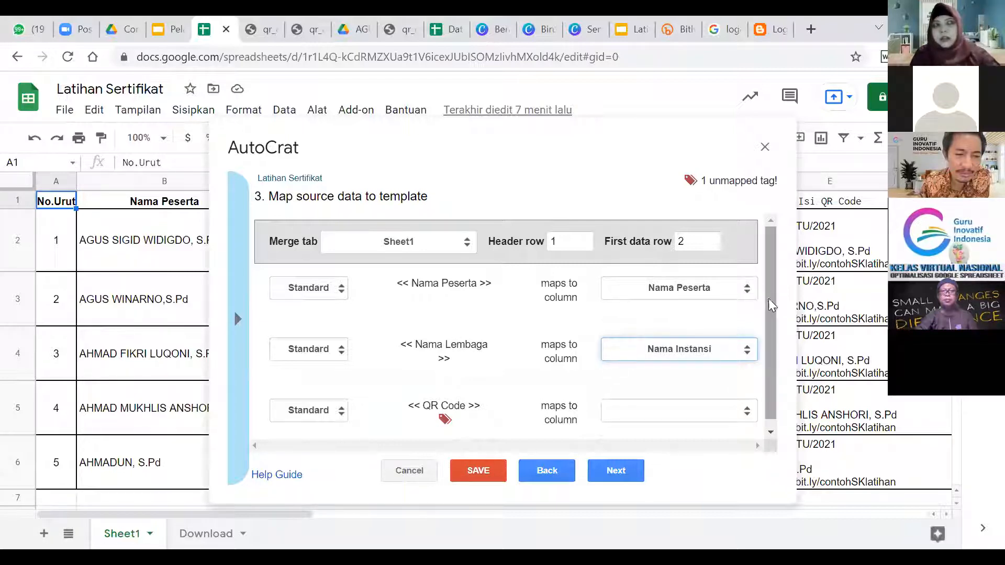
# Make QR Code an image tag sourced from the Link QR Code column.
pyautogui.scroll(-1, 769, 298)
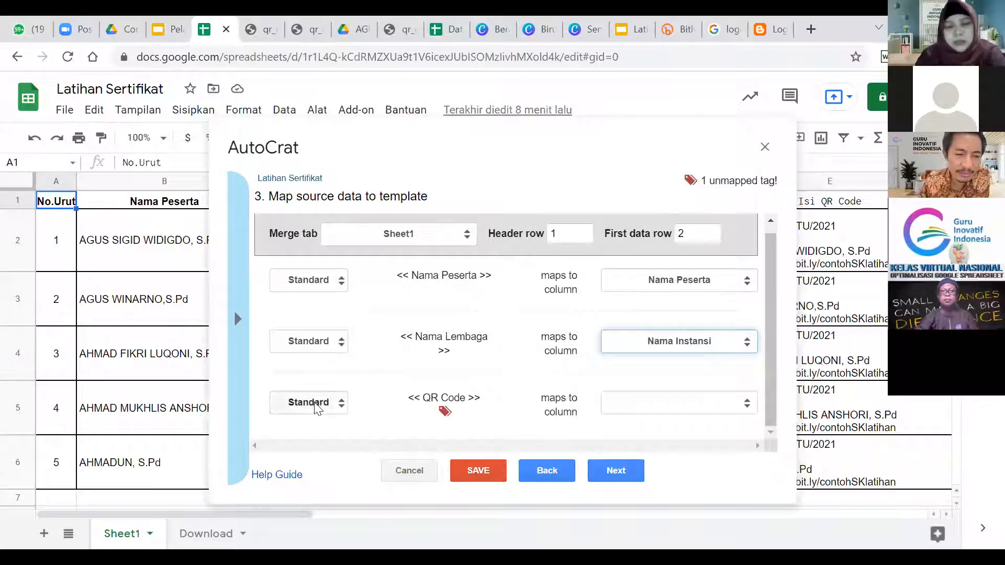
pyautogui.click(341, 403)
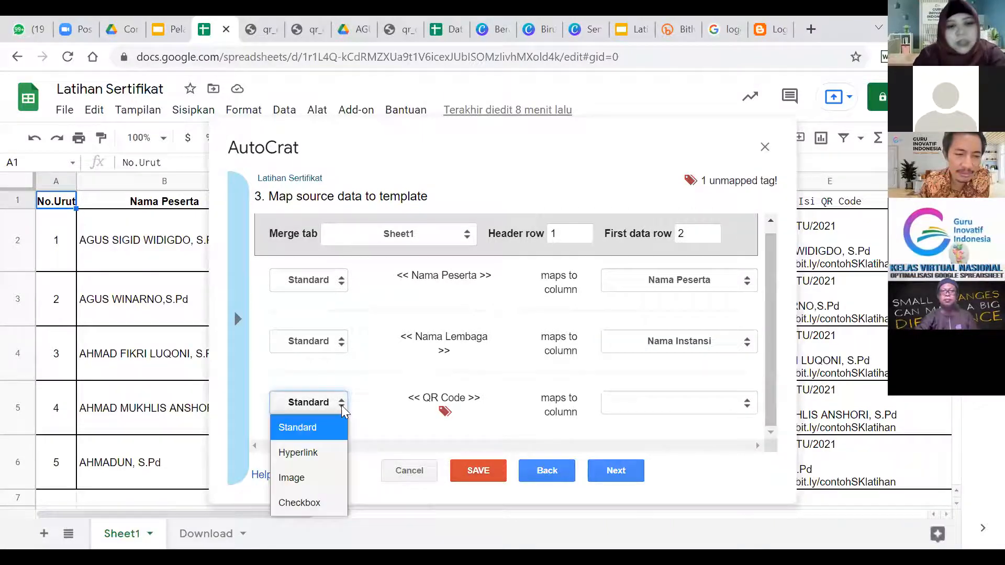
pyautogui.click(295, 478)
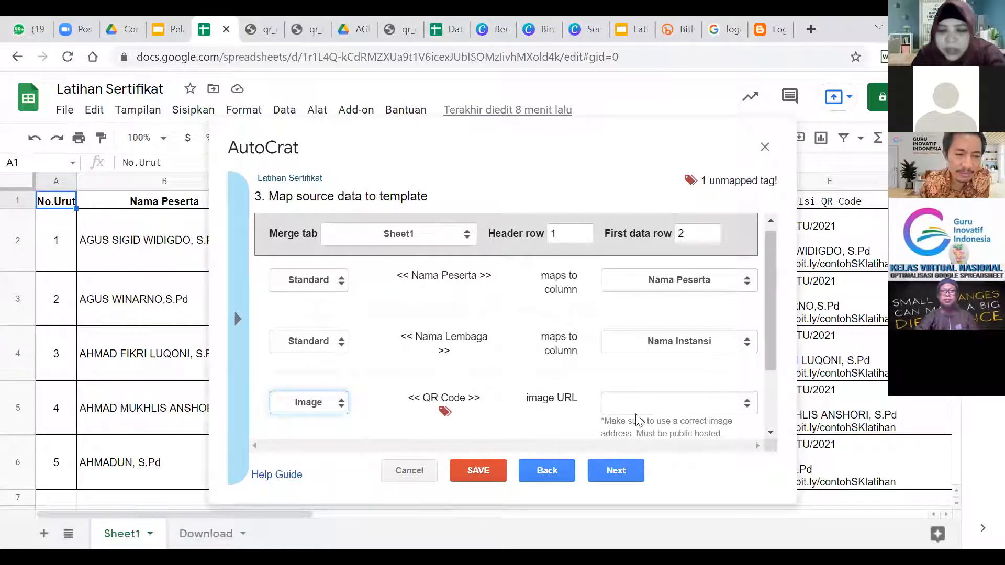
pyautogui.click(749, 408)
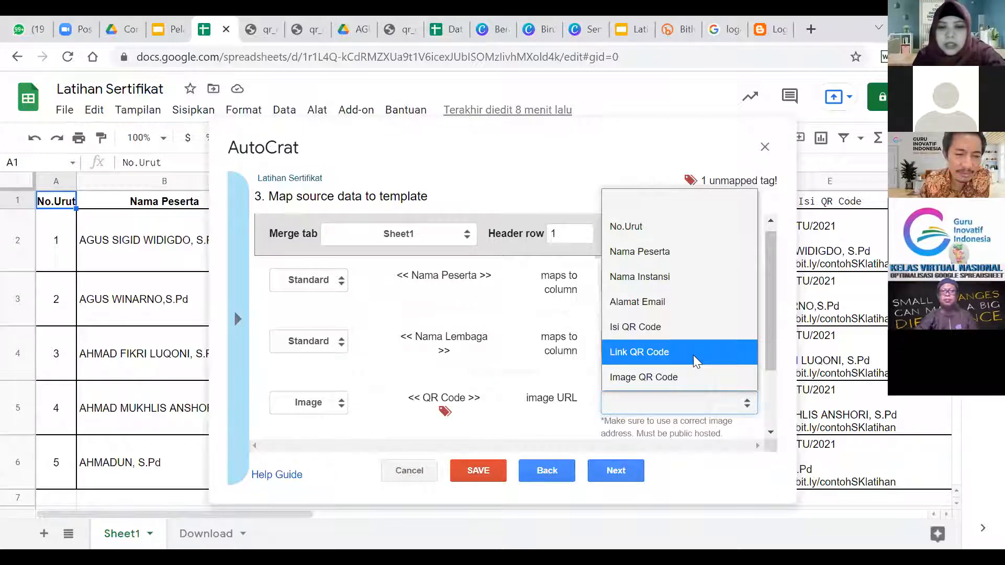
pyautogui.click(658, 354)
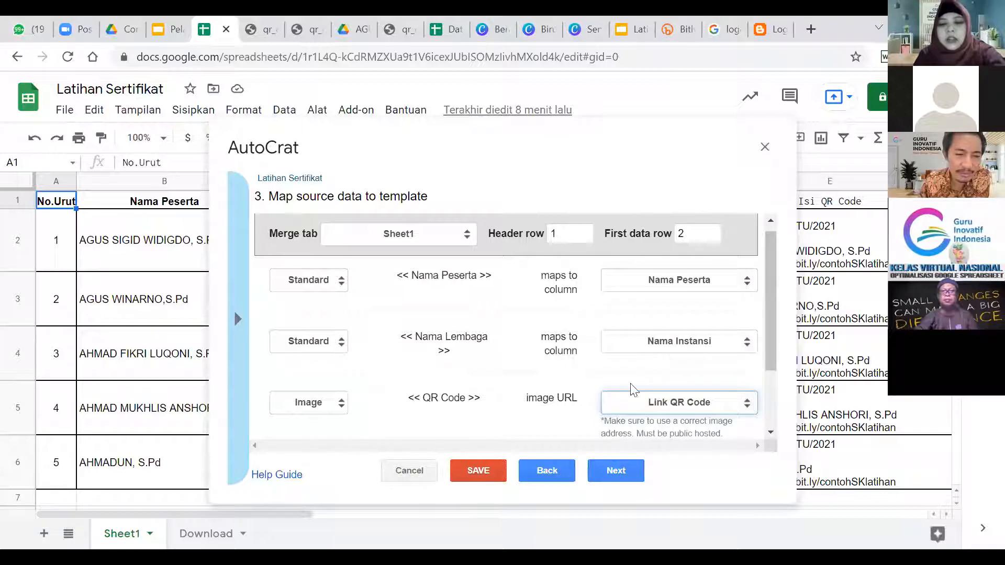
# Name output files <<Nama Peserta>> and set the output type to PDF.
pyautogui.click(619, 469)
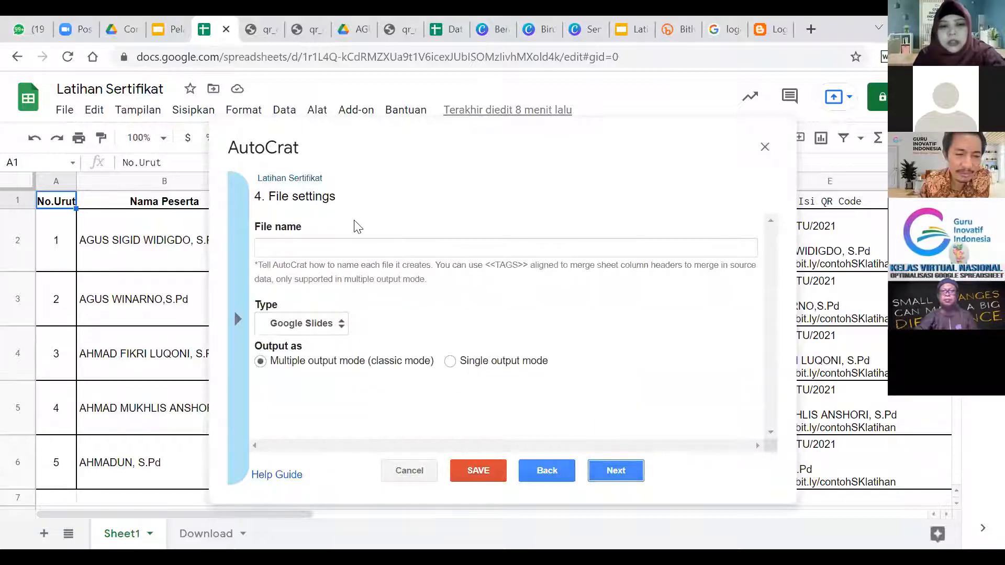
pyautogui.click(341, 249)
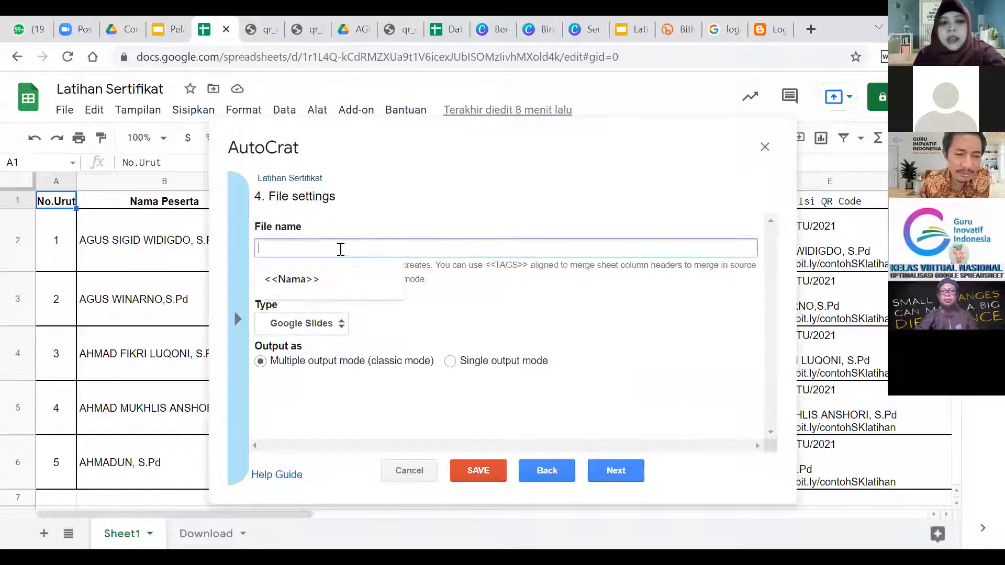
pyautogui.write('<')
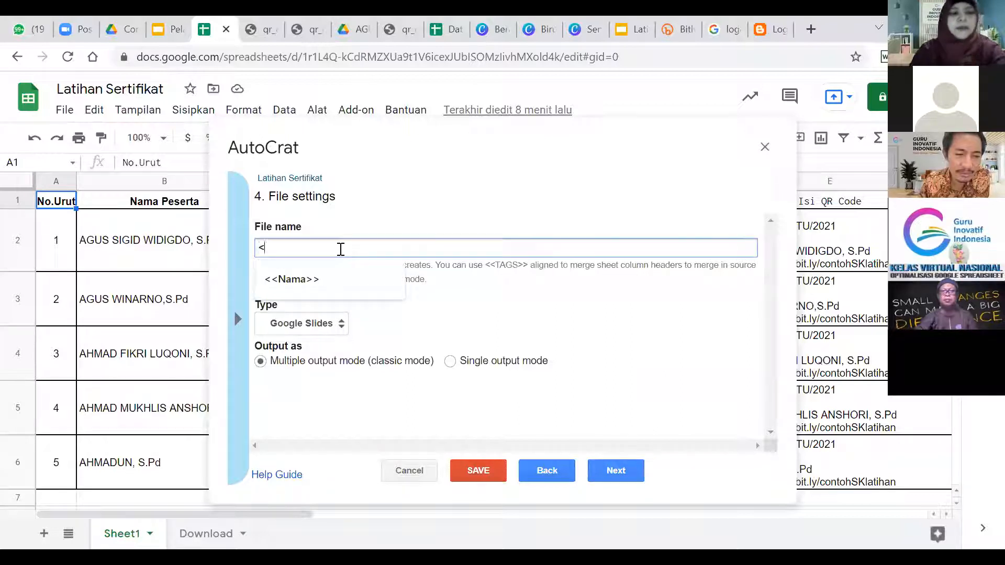
pyautogui.write('<Na')
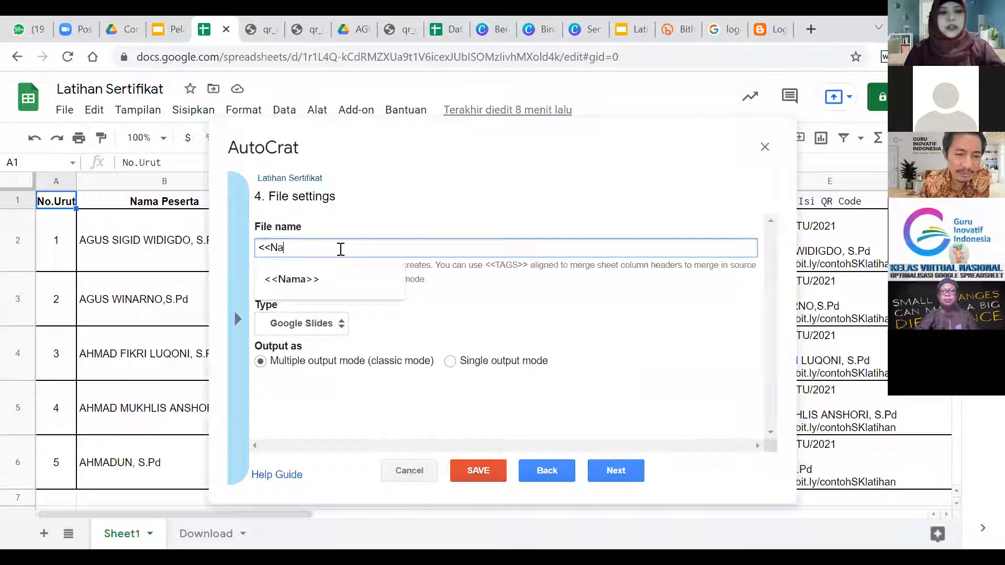
pyautogui.write('ma ')
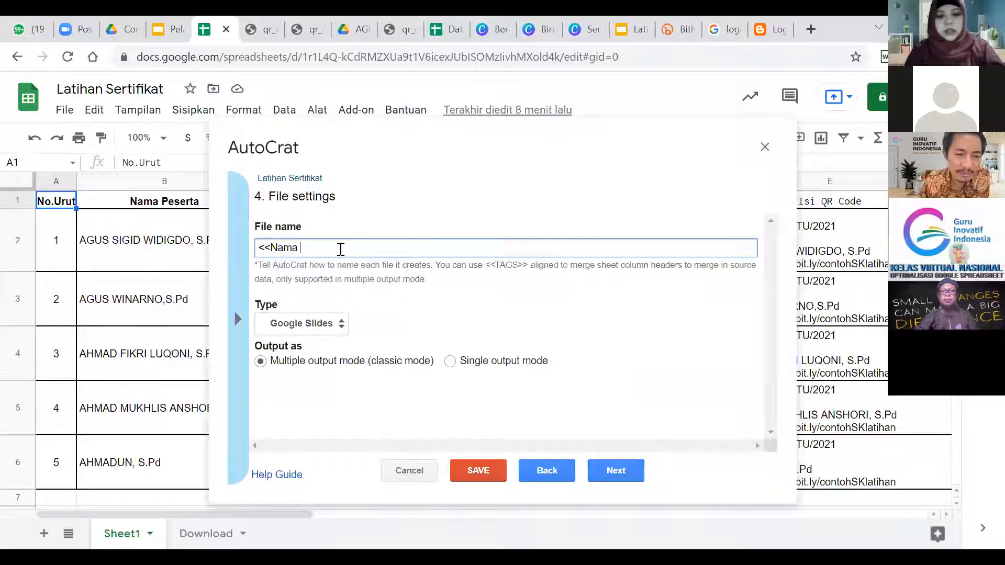
pyautogui.write('Peserta>>')
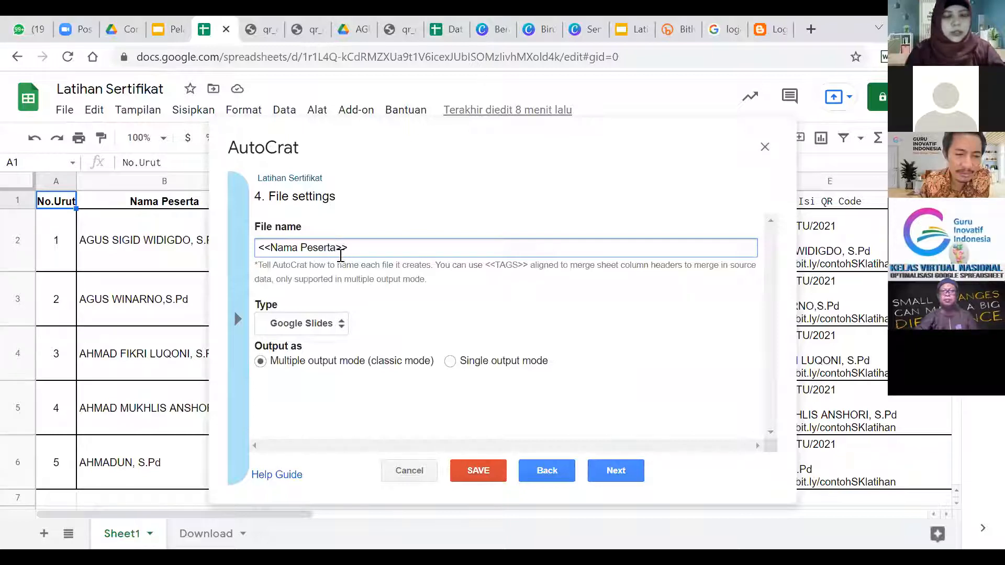
pyautogui.click(338, 322)
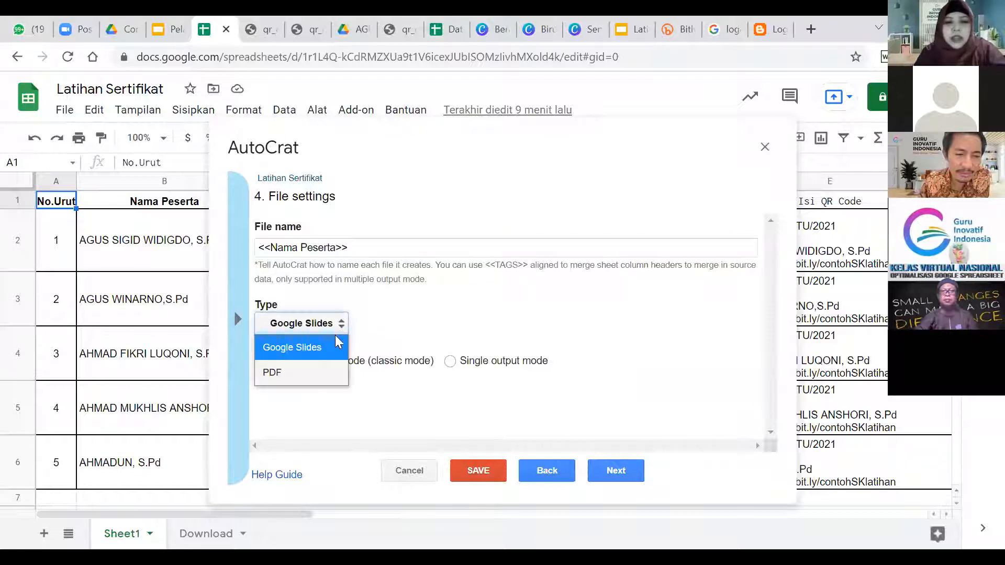
pyautogui.click(333, 369)
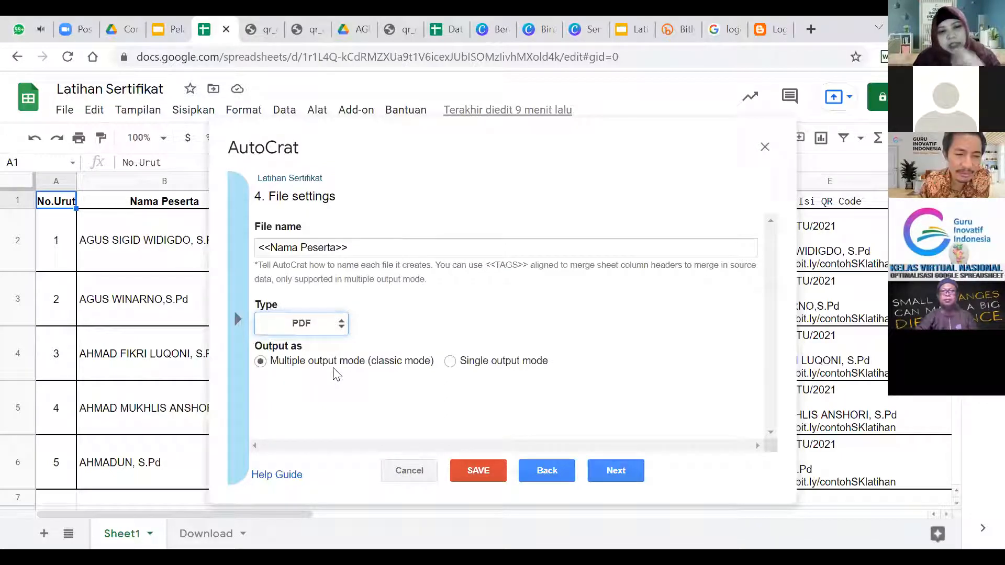
pyautogui.click(624, 473)
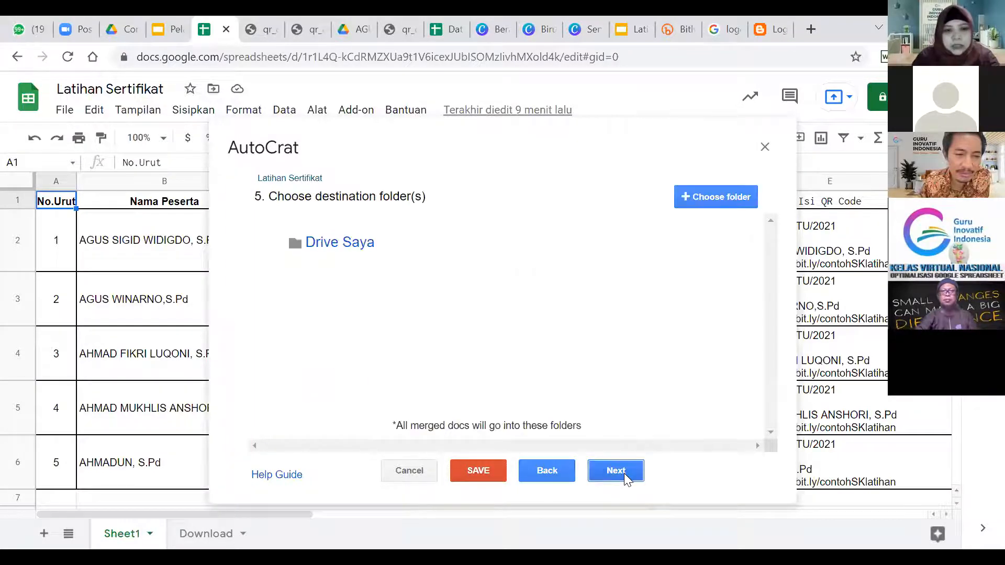
# Pick the Pelatihan hari ke-3 folder in AutoCrat's Drive picker, then switch to Google Drive.
pyautogui.click(705, 200)
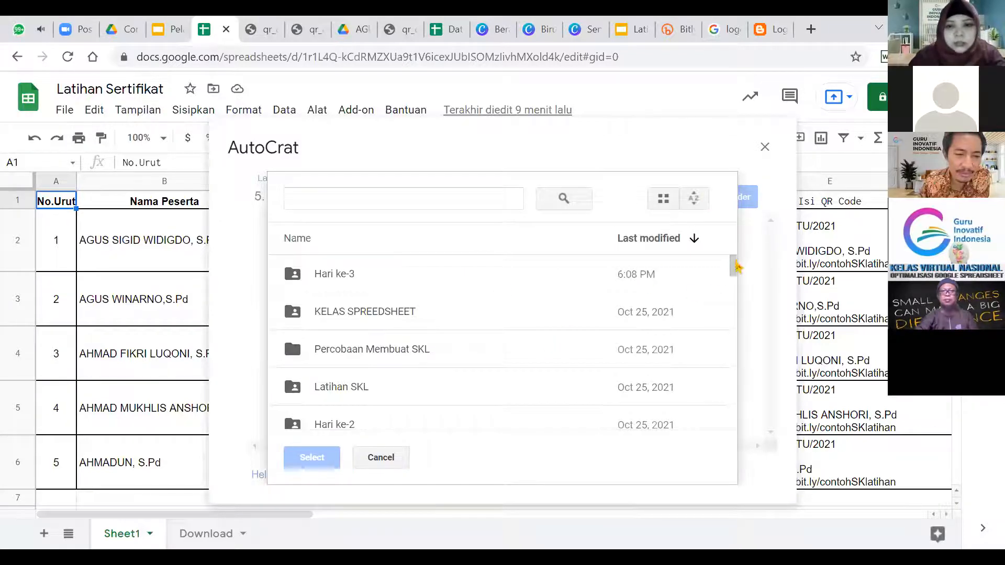
pyautogui.moveTo(737, 268); pyautogui.dragTo(720, 306)
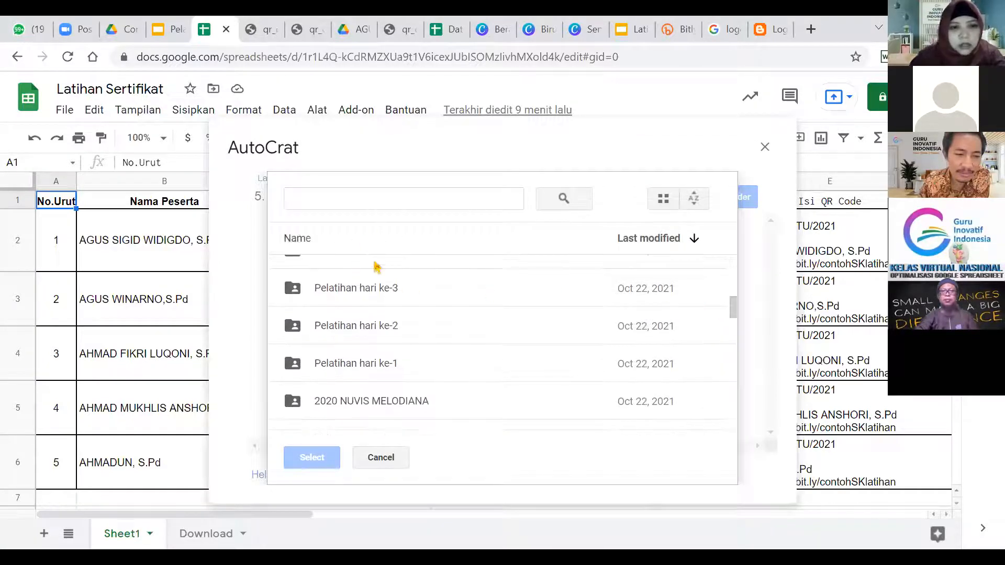
pyautogui.click(380, 298)
pyautogui.click(128, 27)
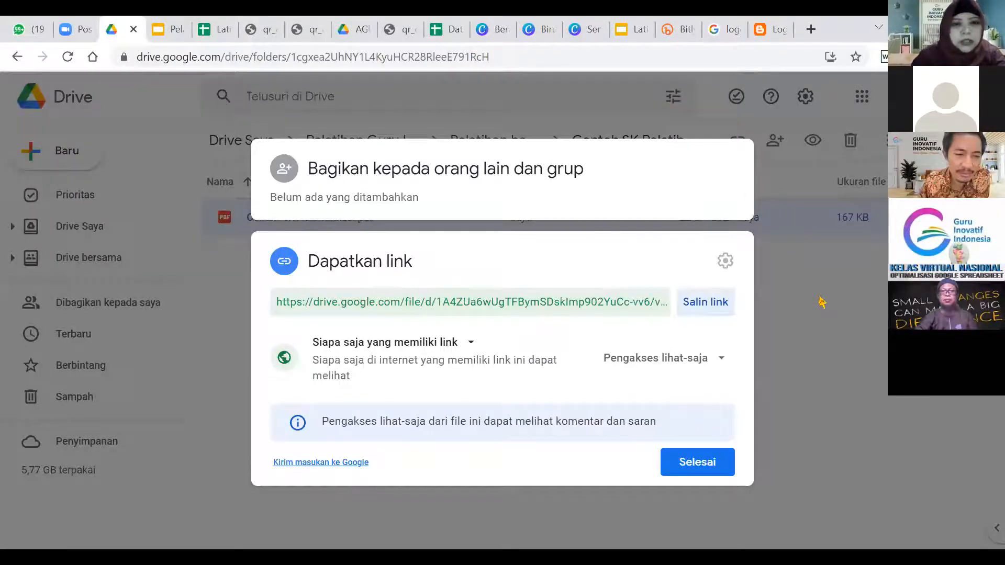
# Create a 'Latihan Sertifikat2' folder inside Pelatihan hari ke-3, then return to the spreadsheet.
pyautogui.click(20, 51)
pyautogui.click(19, 56)
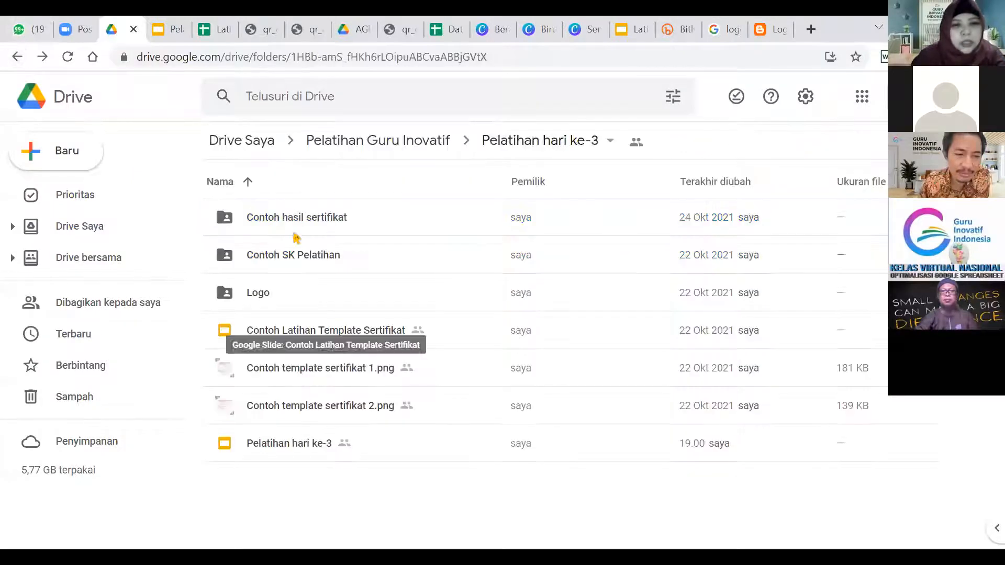
pyautogui.click(62, 165)
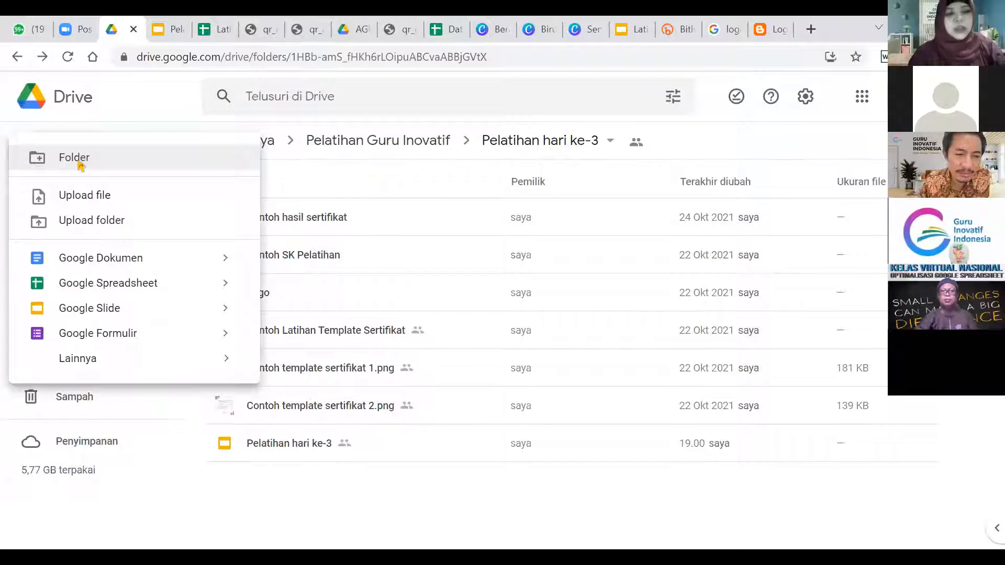
pyautogui.click(80, 164)
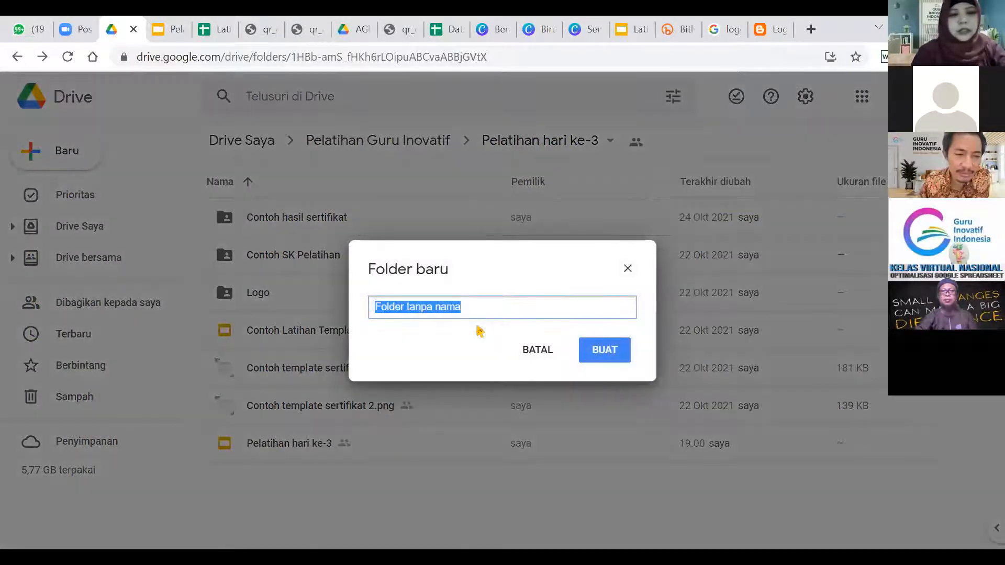
pyautogui.write('Latihan Sertifikat')
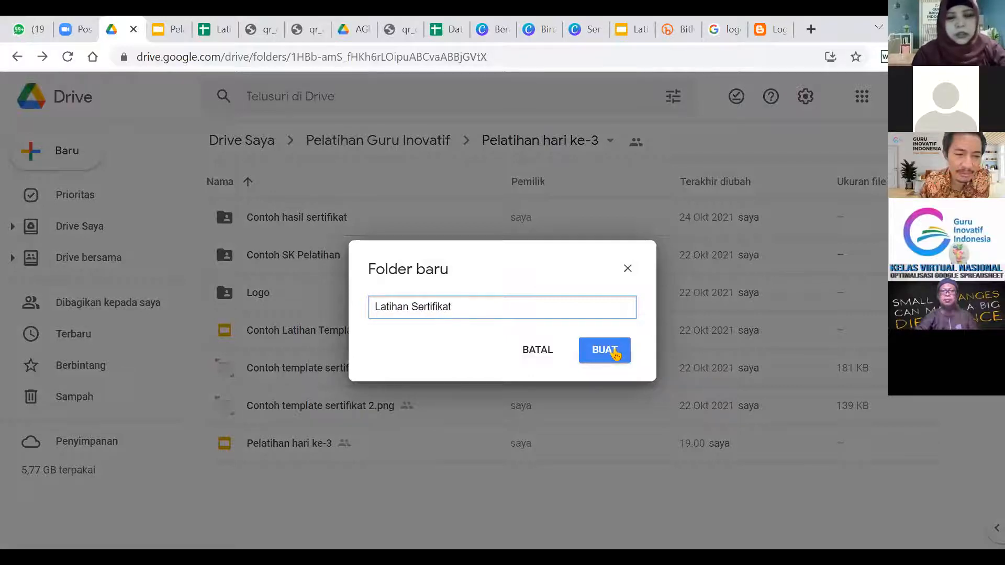
pyautogui.write('2')
pyautogui.click(615, 355)
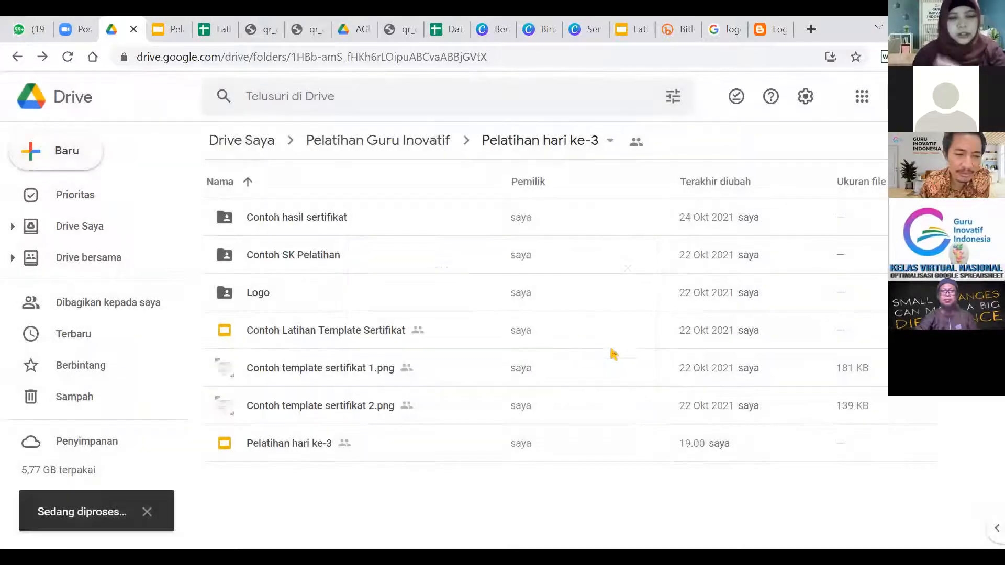
pyautogui.click(222, 29)
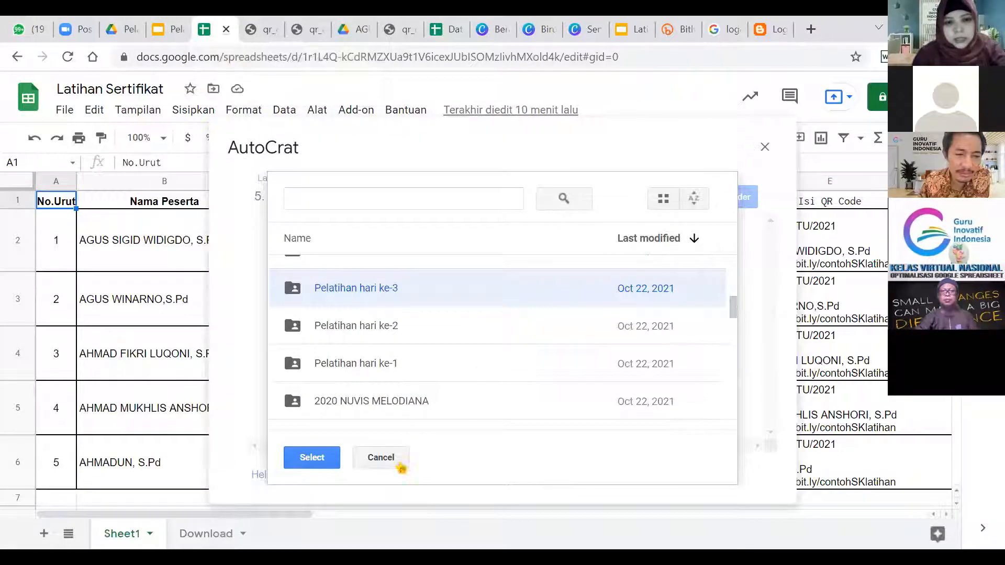
# Choose the new Latihan Sertifikat2 folder as the destination in the Drive folder picker.
pyautogui.click(390, 458)
pyautogui.click(720, 195)
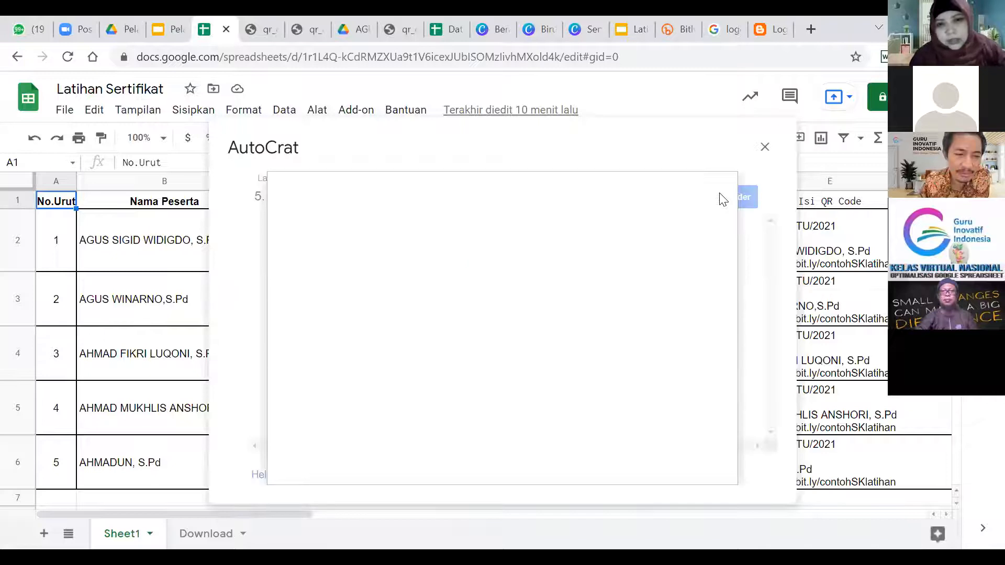
pyautogui.click(352, 282)
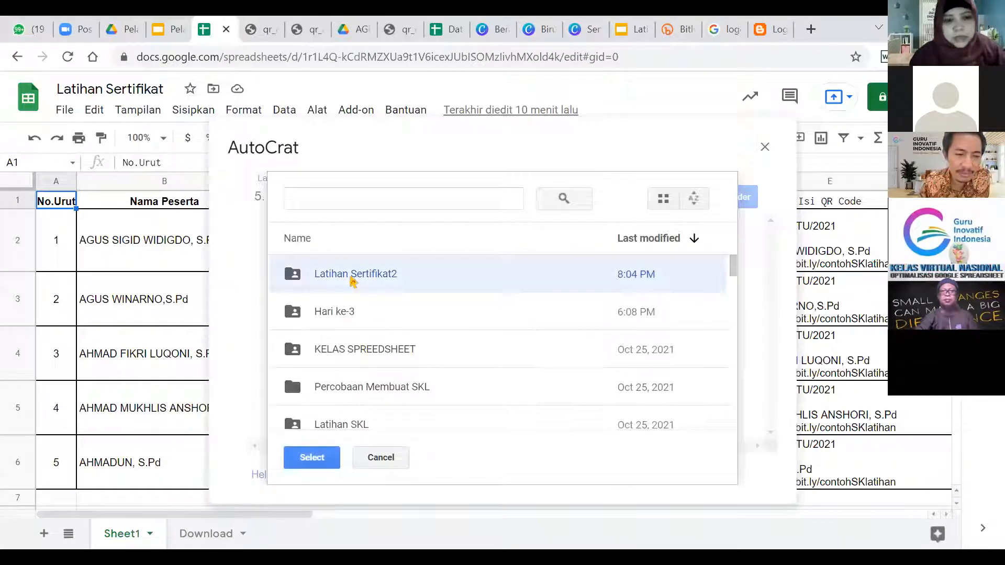
pyautogui.click(309, 461)
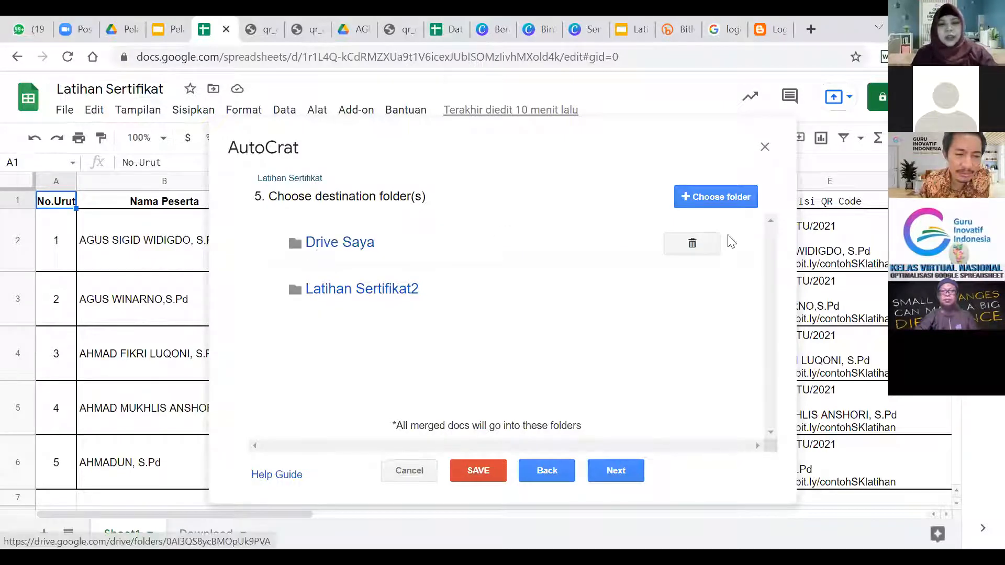
# Delete Drive Saya from the destination folders, leaving Latihan Sertifikat2 as the only one.
pyautogui.click(701, 245)
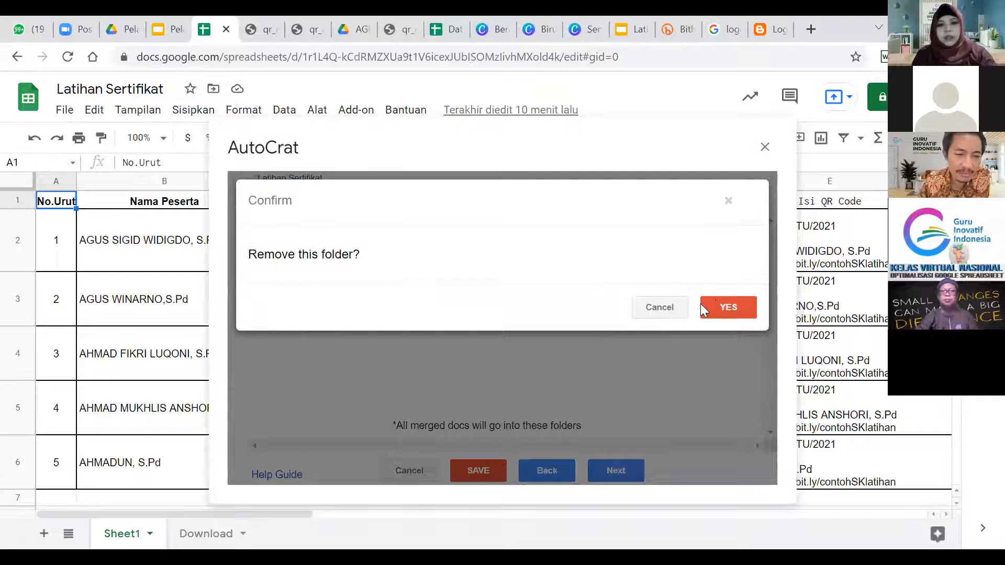
pyautogui.click(725, 308)
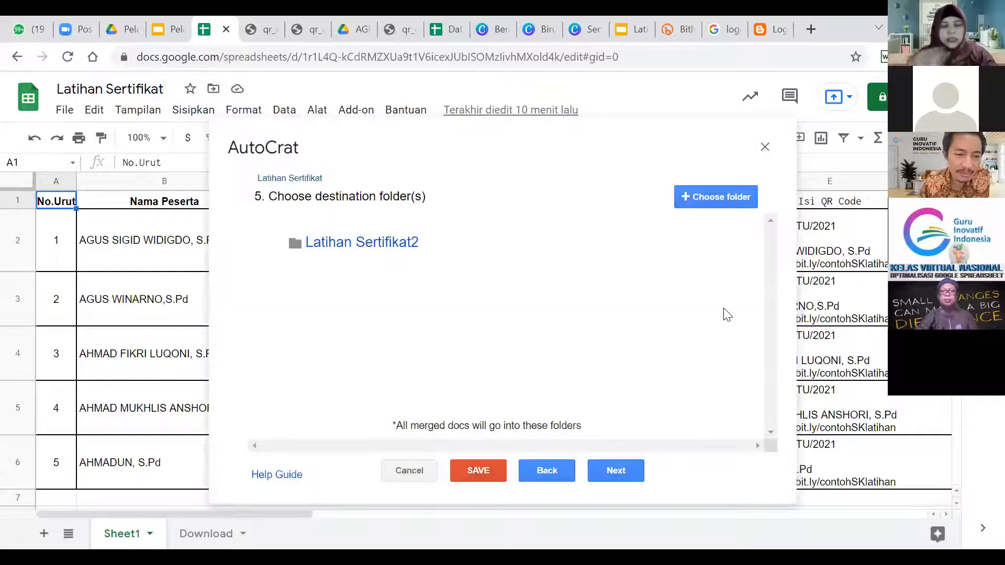
pyautogui.click(627, 465)
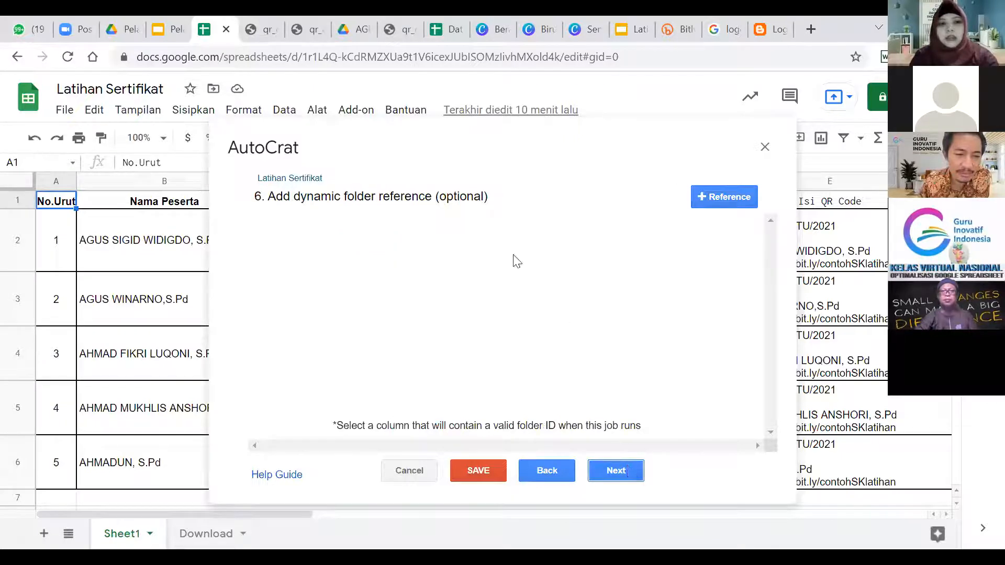
# Skip past the merge condition step and set Share doc? to Yes with PDF format.
pyautogui.click(630, 472)
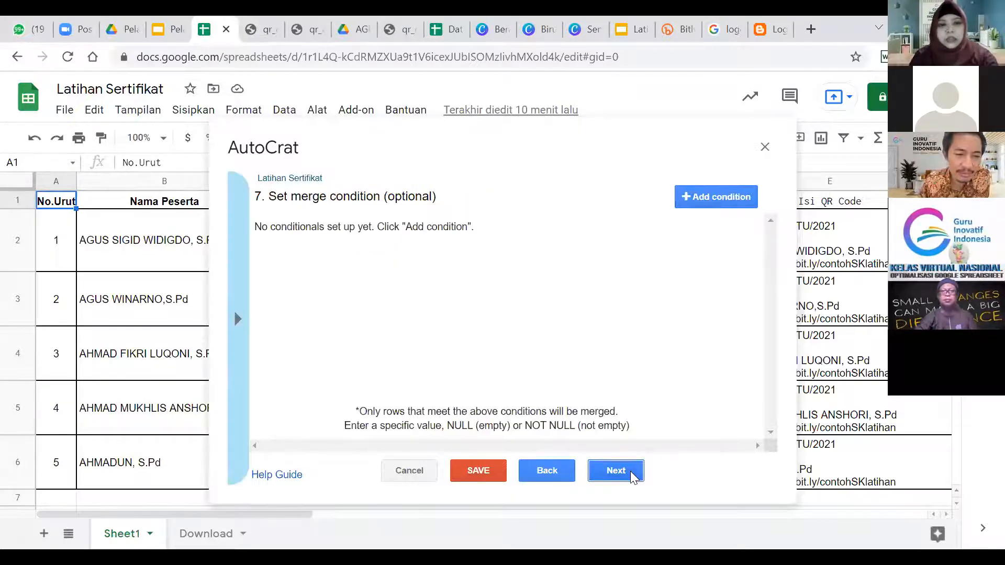
pyautogui.click(632, 474)
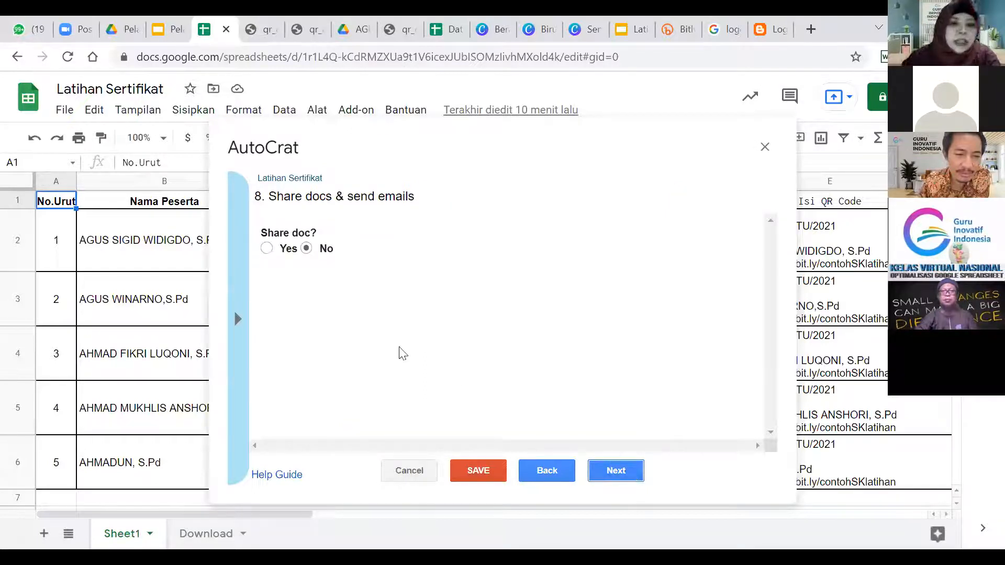
pyautogui.click(271, 251)
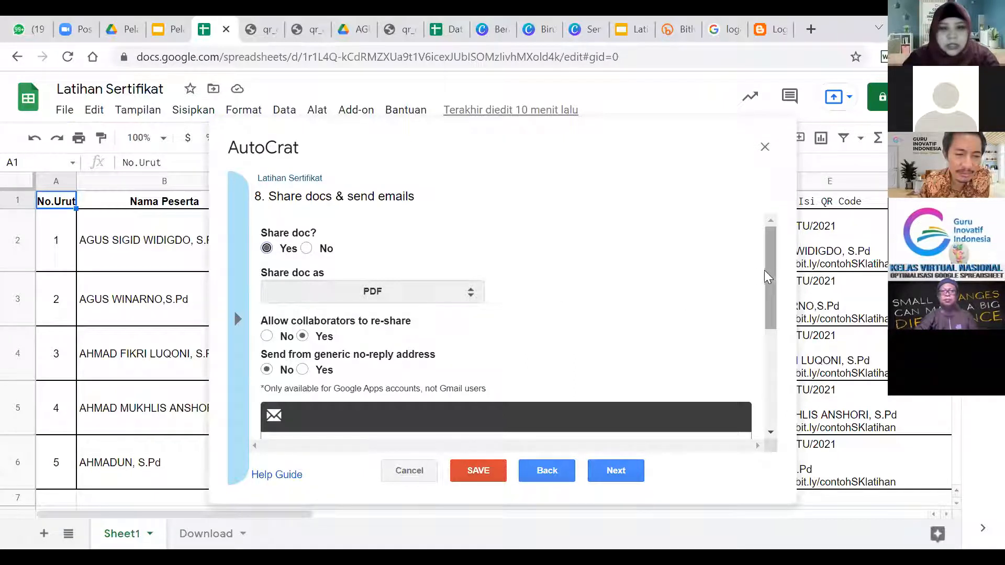
pyautogui.moveTo(767, 257); pyautogui.dragTo(769, 369)
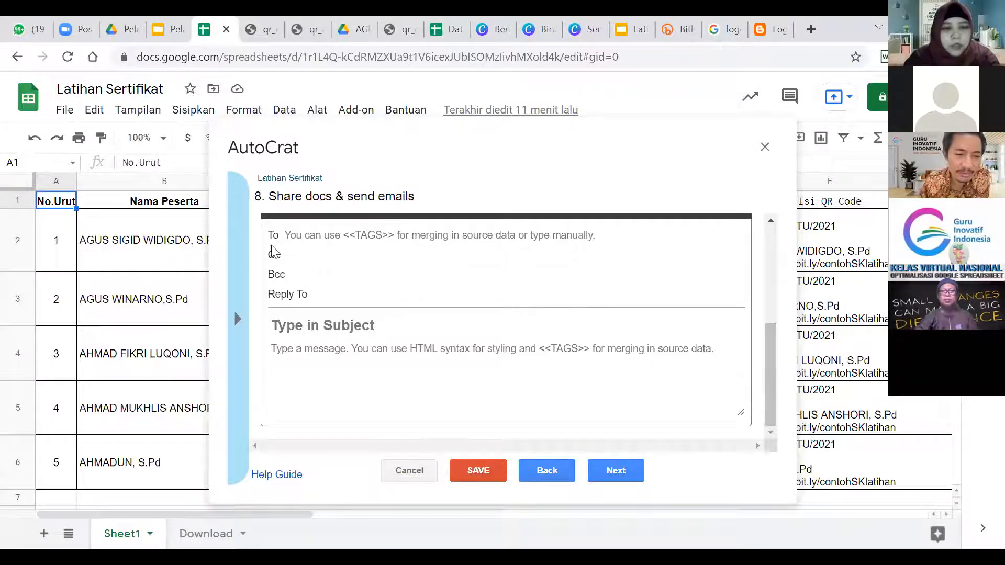
pyautogui.click(325, 234)
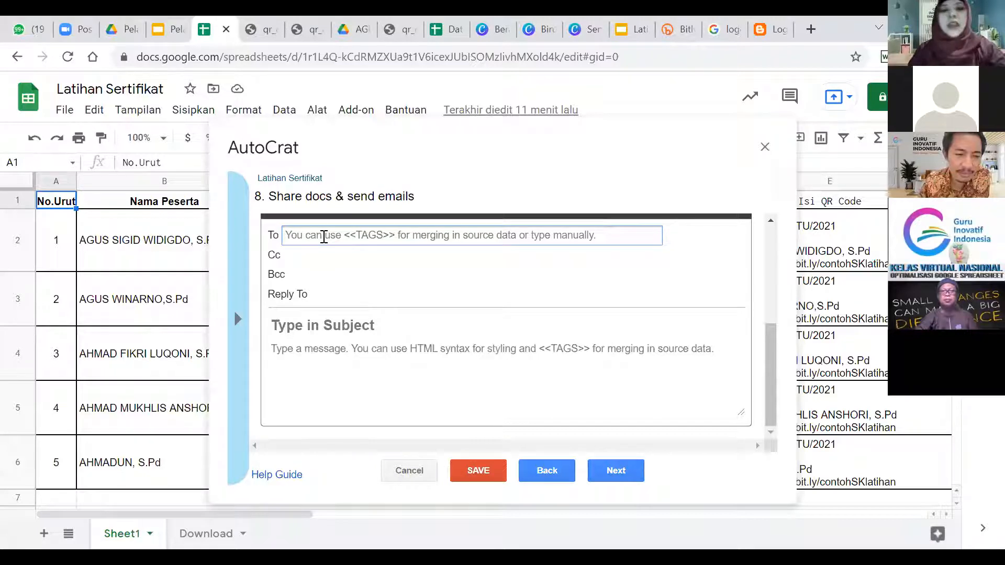
pyautogui.moveTo(391, 129); pyautogui.dragTo(532, 101)
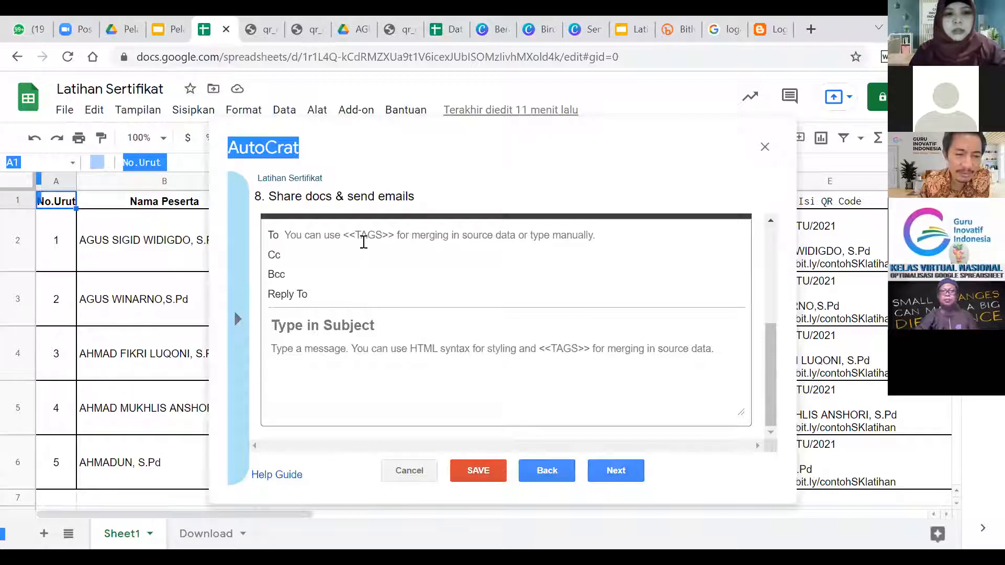
pyautogui.click(361, 240)
# Drag the merge settings dialog aside to reveal sheet columns A–E, then shrink the browser window.
pyautogui.moveTo(450, 148); pyautogui.dragTo(479, 129)
pyautogui.moveTo(273, 134); pyautogui.dragTo(90, 137)
pyautogui.moveTo(73, 310); pyautogui.dragTo(442, 355)
pyautogui.moveTo(734, 255); pyautogui.dragTo(155, 226)
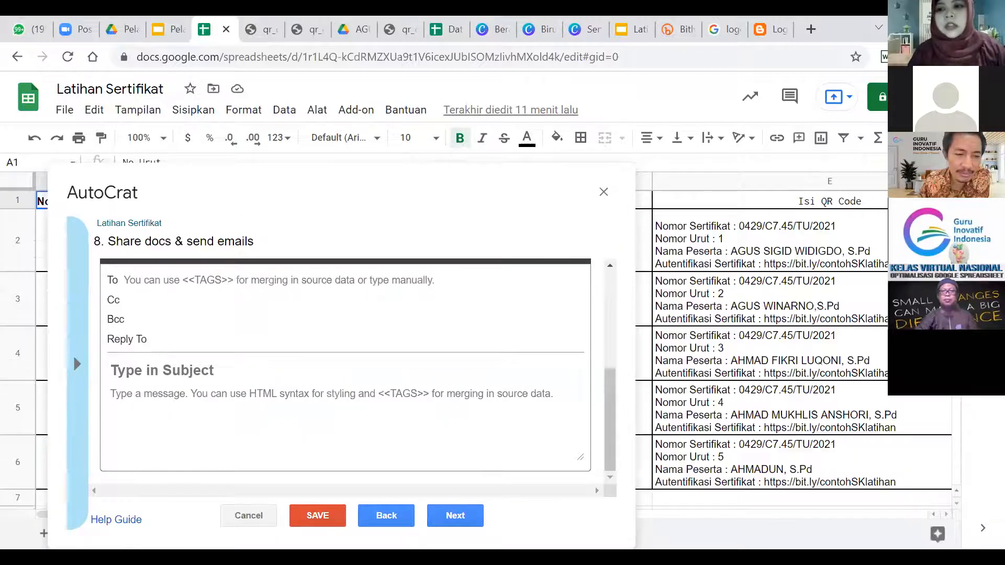
pyautogui.moveTo(445, 194); pyautogui.dragTo(721, 135)
pyautogui.moveTo(508, 107); pyautogui.dragTo(487, 128)
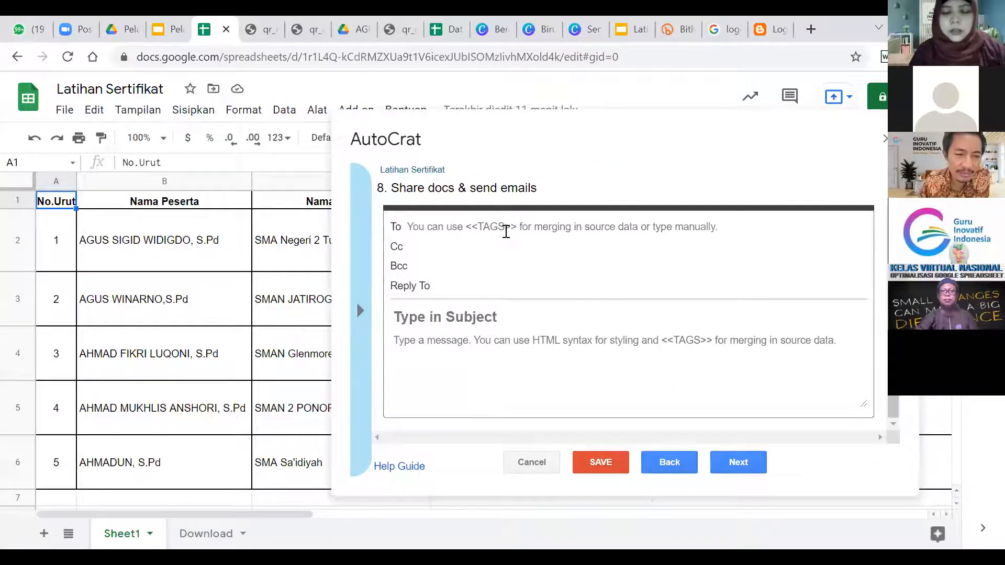
pyautogui.press('super+Down')
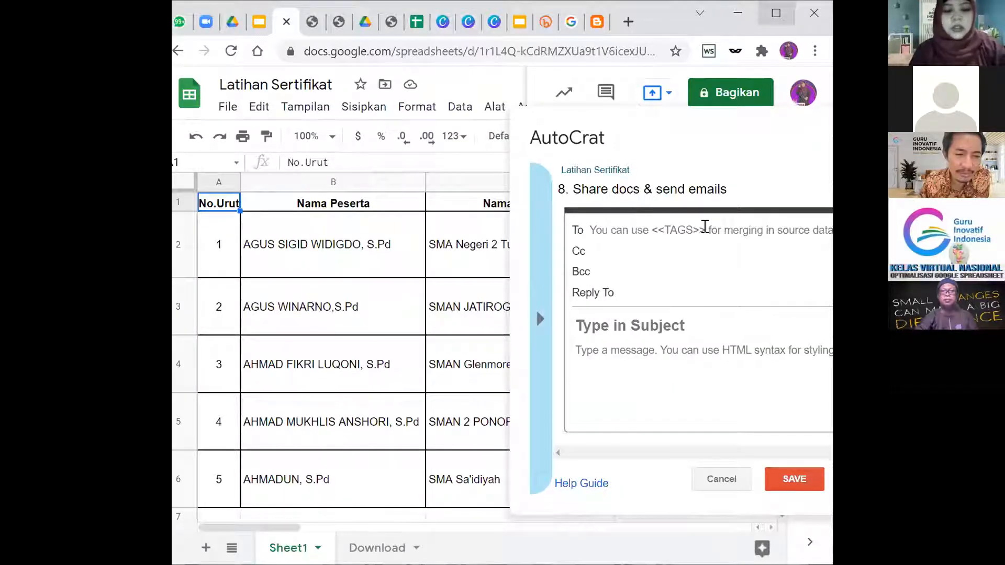
# Send the email to <<Alamat email>> with subject 'Sertifikat Pelatihan'.
pyautogui.press('super+Up')
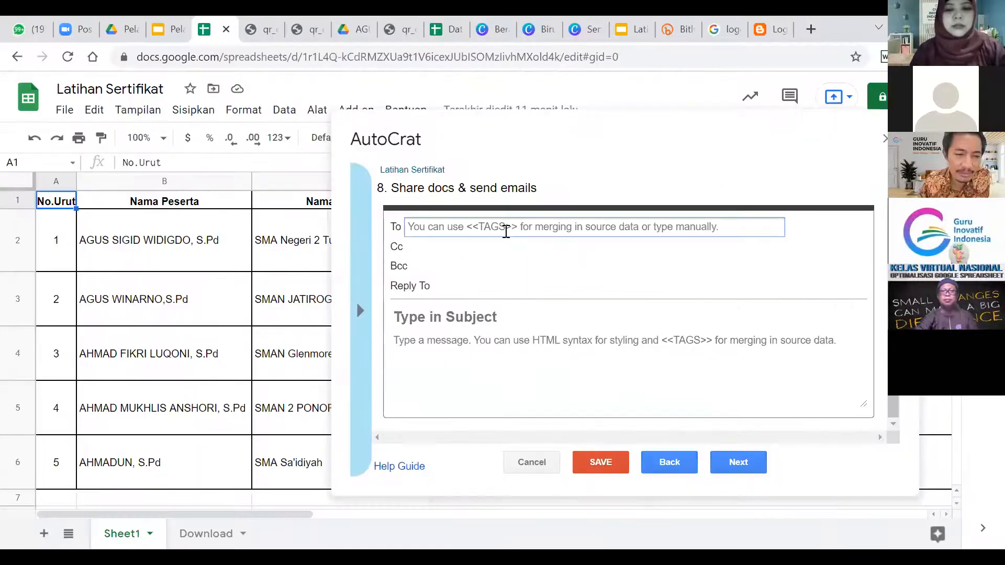
pyautogui.write('<<')
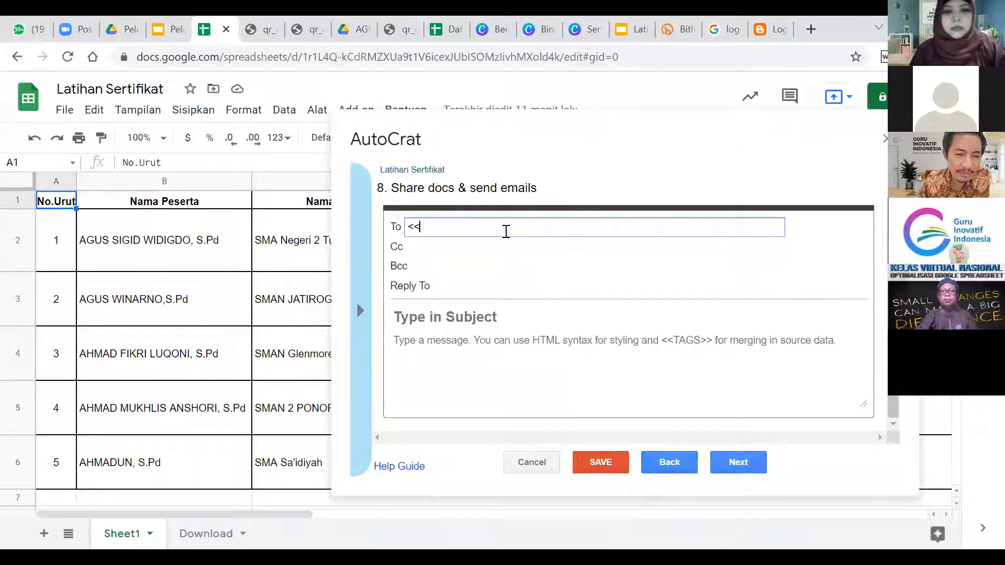
pyautogui.write('Alamat email>>')
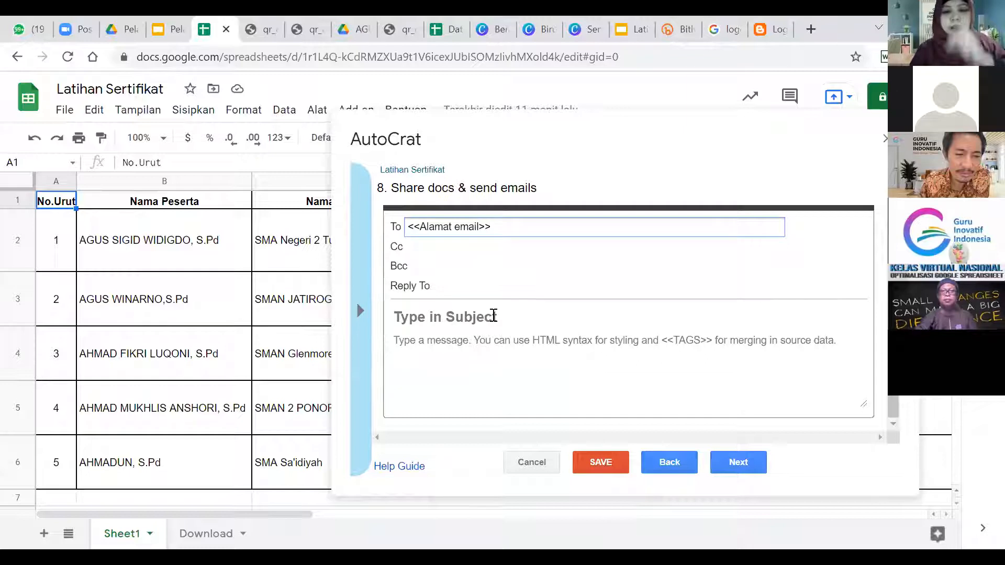
pyautogui.click(494, 316)
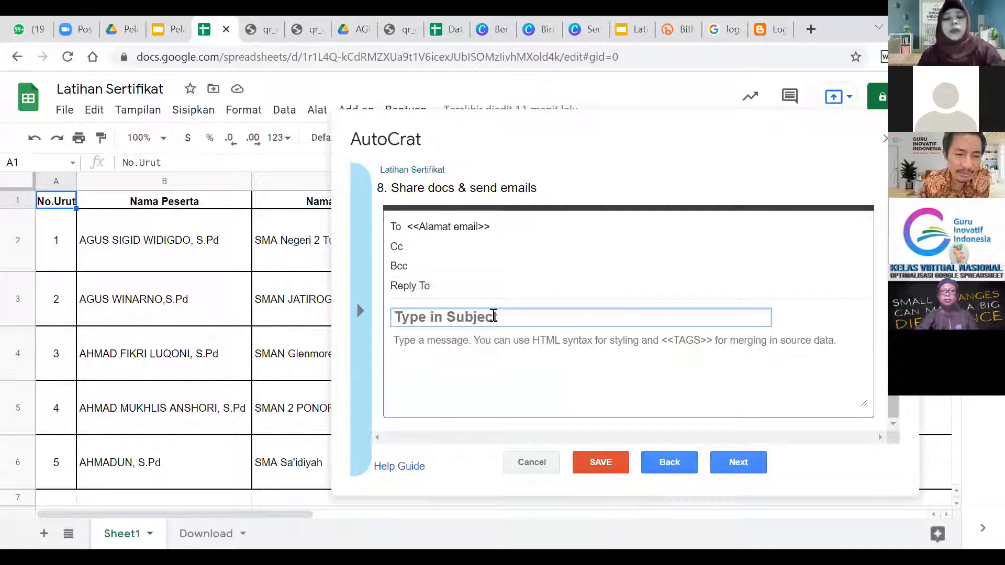
pyautogui.write('Ser')
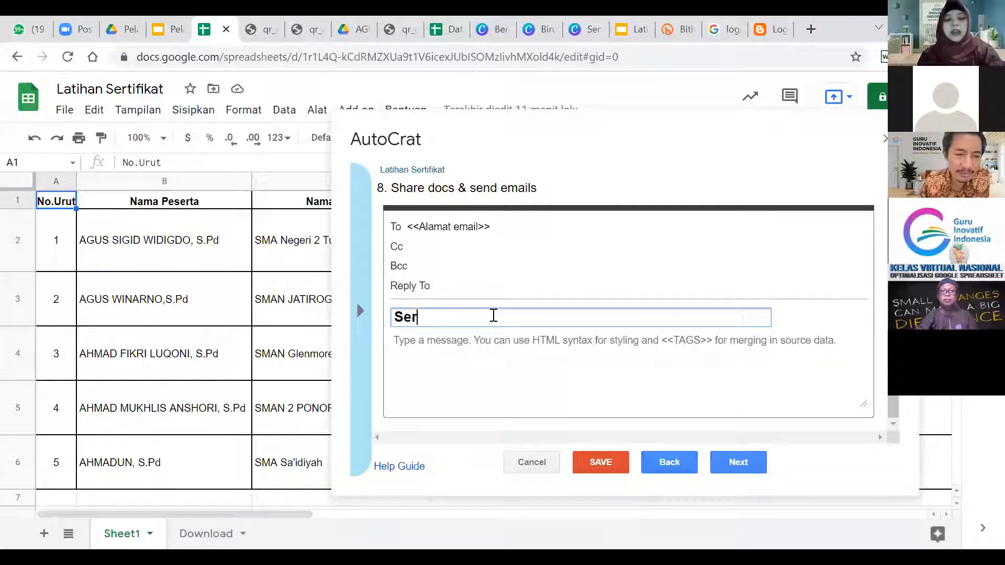
pyautogui.write('tifikat')
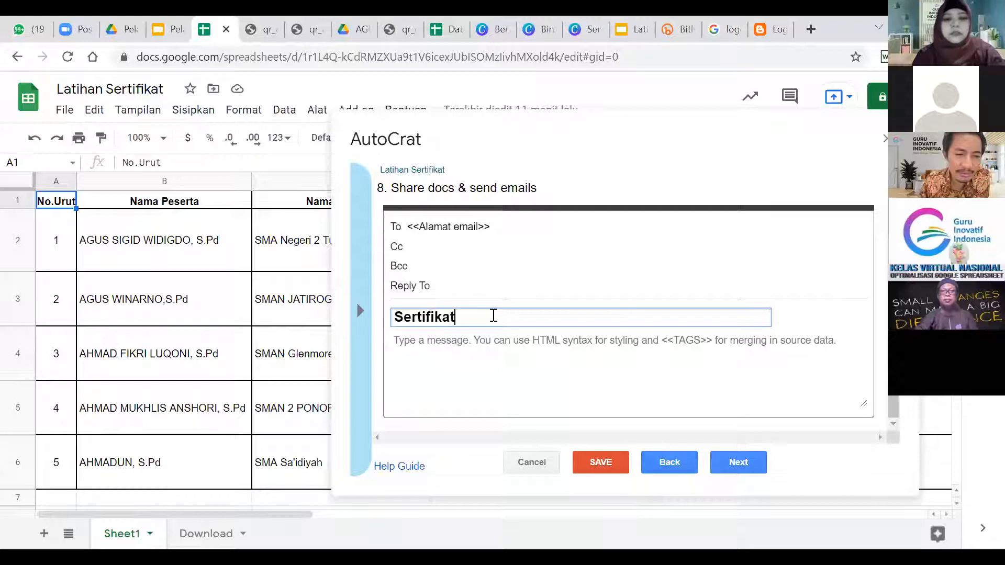
pyautogui.write(' Pelatihan')
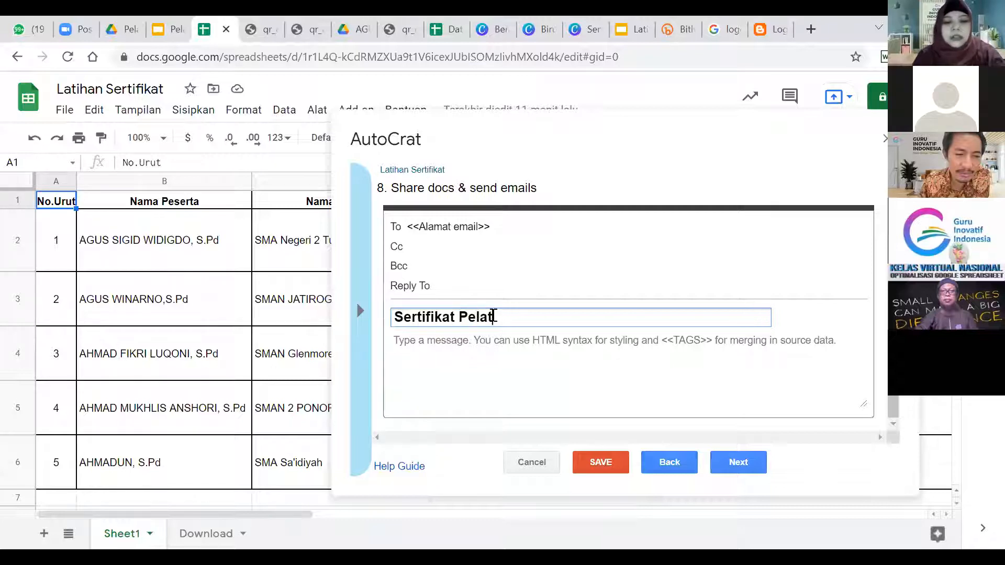
# Write the body 'Selamat kepada peserta <<Nama Peserta>> telah TUNTAS mengikuti pelatihan.'.
pyautogui.click(499, 344)
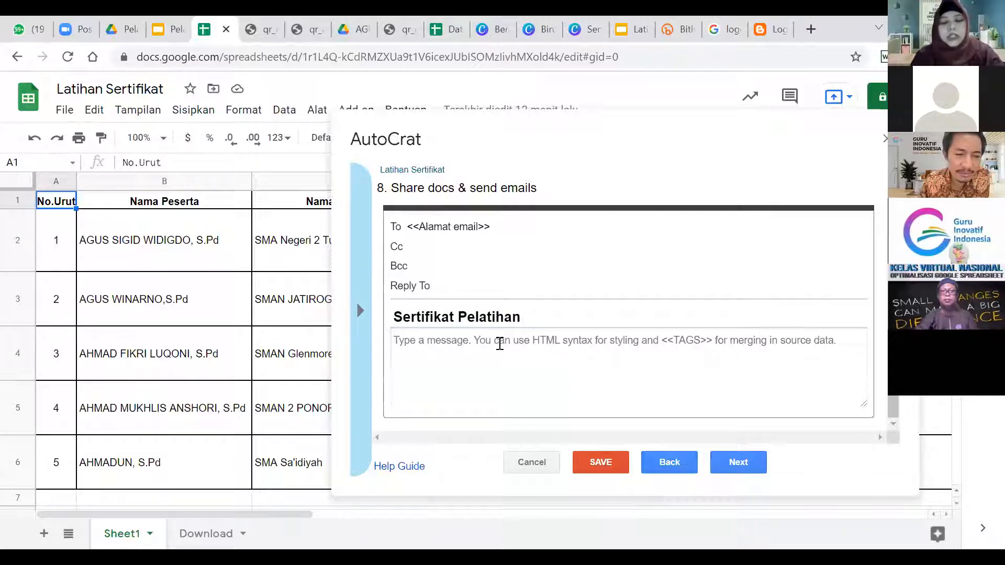
pyautogui.write('S')
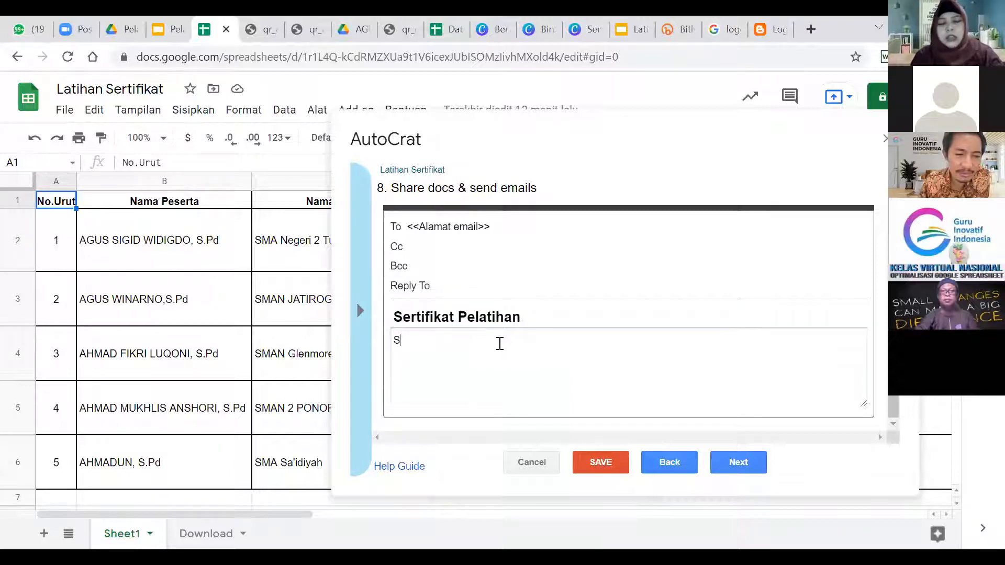
pyautogui.write('E')
pyautogui.write('e')
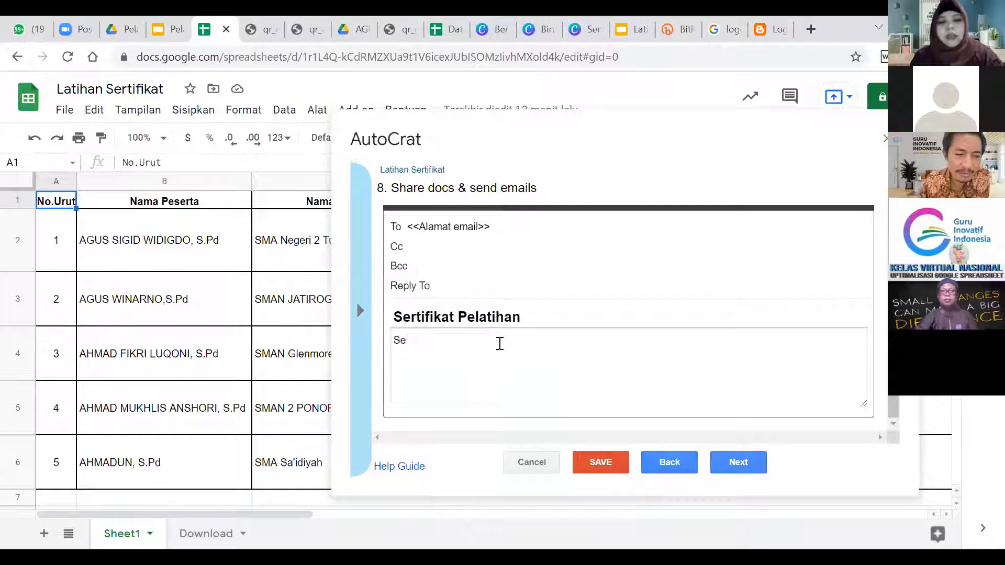
pyautogui.write('lamat ke')
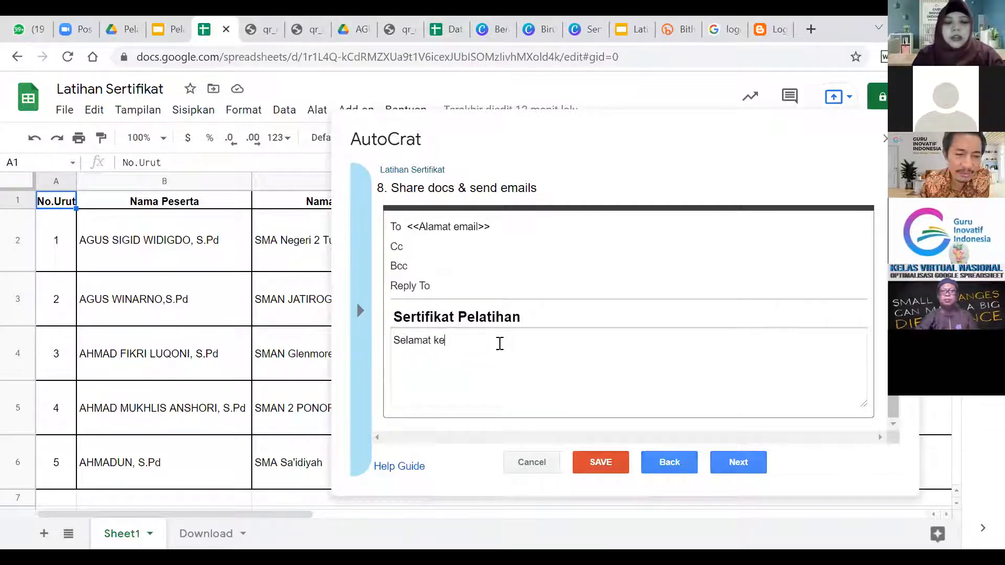
pyautogui.write('pada pese')
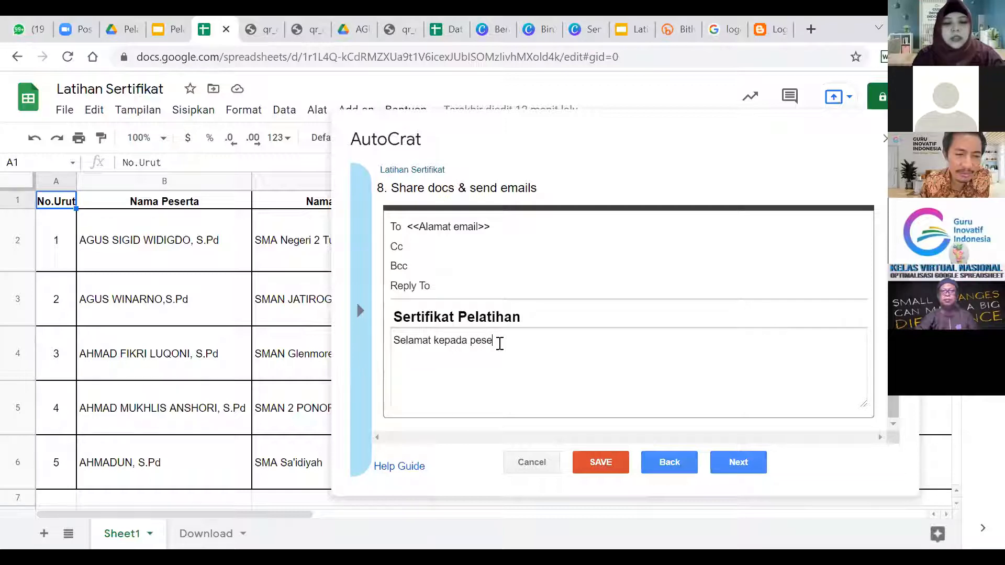
pyautogui.write('rta ')
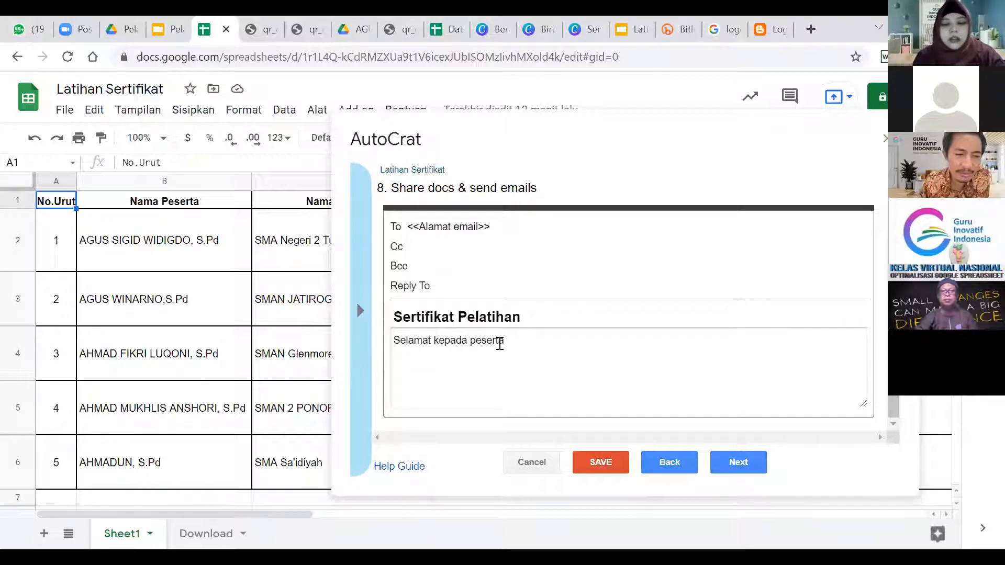
pyautogui.write('<<Nama')
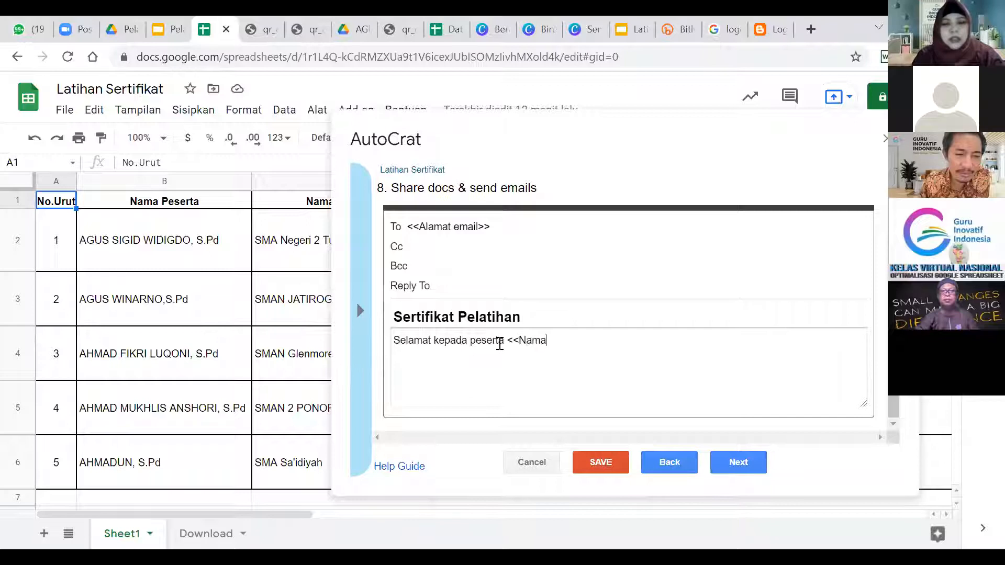
pyautogui.write(' Peserta>>')
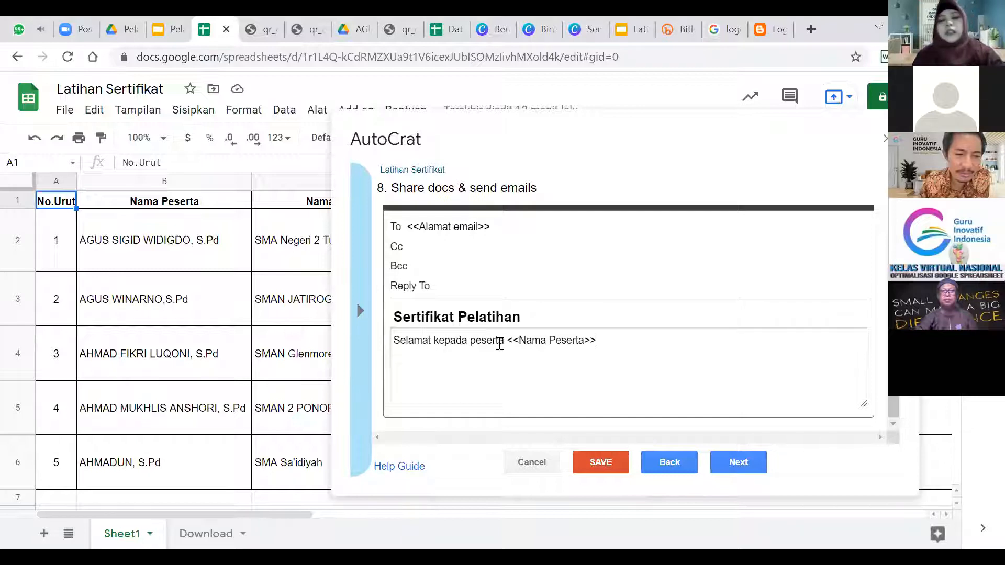
pyautogui.write('telah TUN')
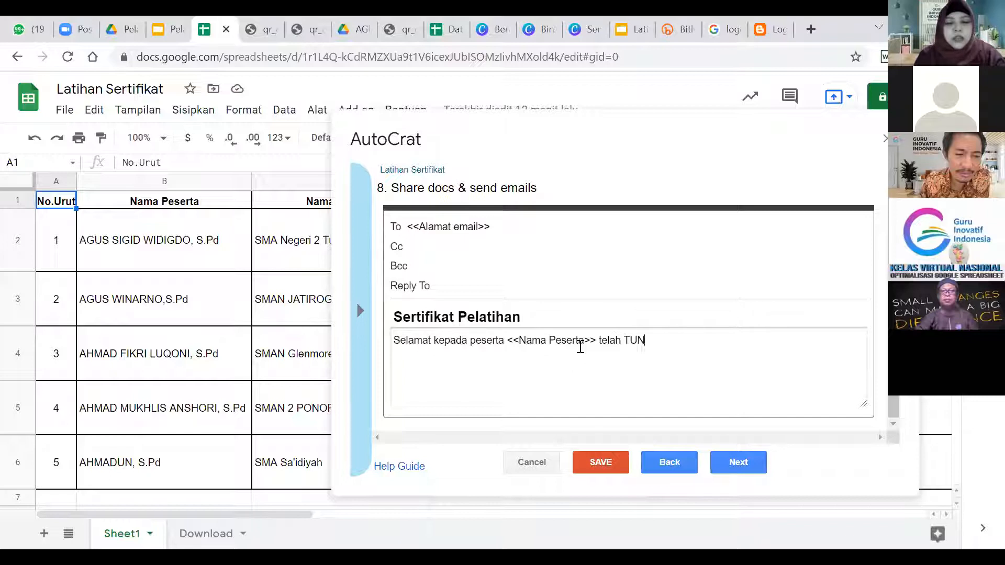
pyautogui.write('TAS melaksana')
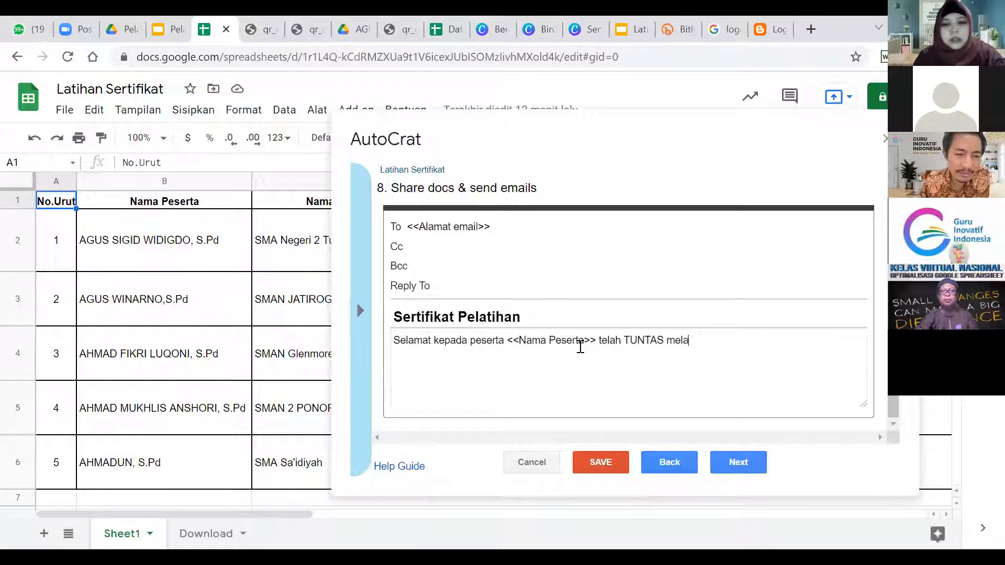
pyautogui.press('BackSpace')
pyautogui.press('BackSpace')
pyautogui.press('BackSpace')
pyautogui.press('BackSpace')
pyautogui.press('BackSpace')
pyautogui.press('BackSpace')
pyautogui.press('BackSpace')
pyautogui.write('ng')
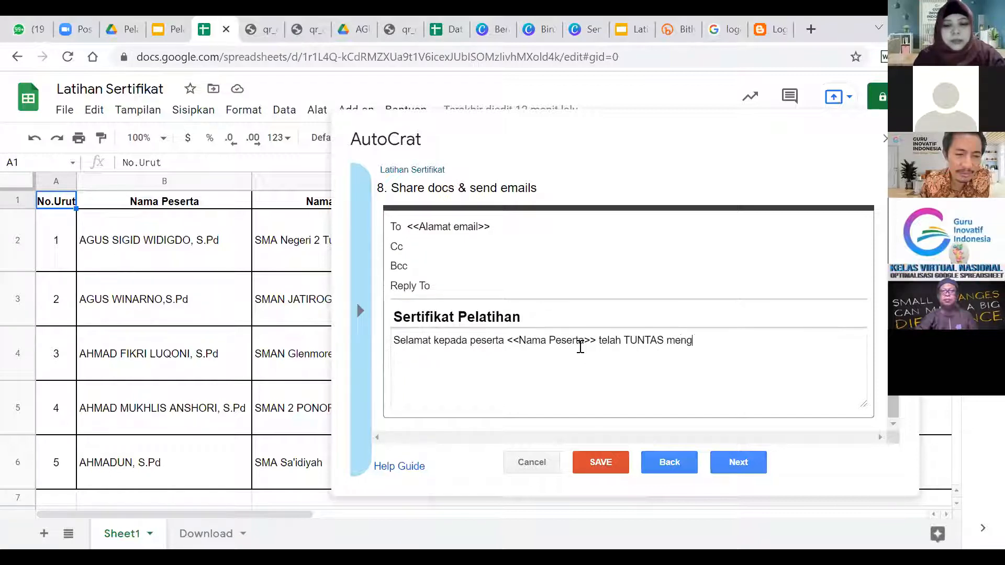
pyautogui.write('ikuti pelatihan')
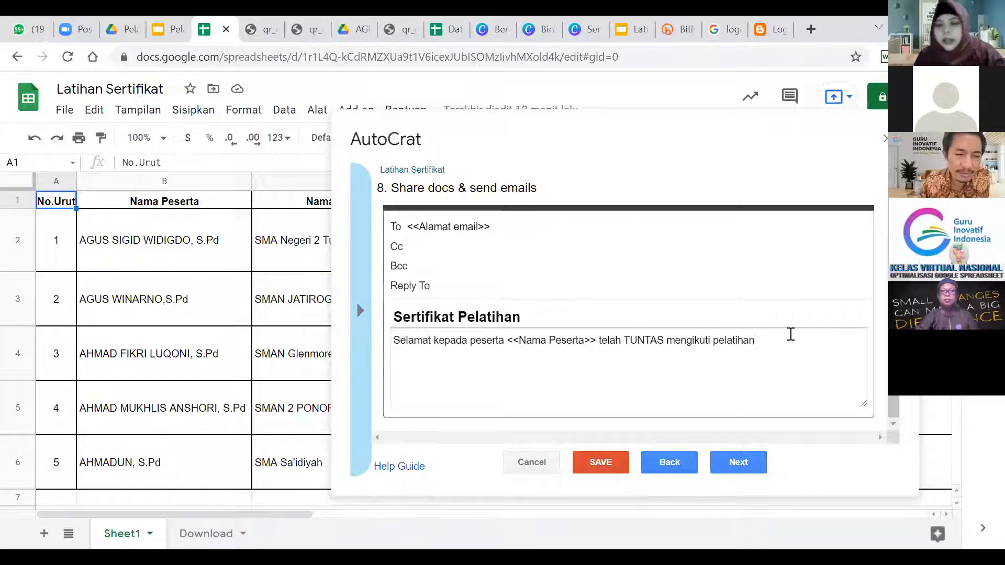
pyautogui.write('.')
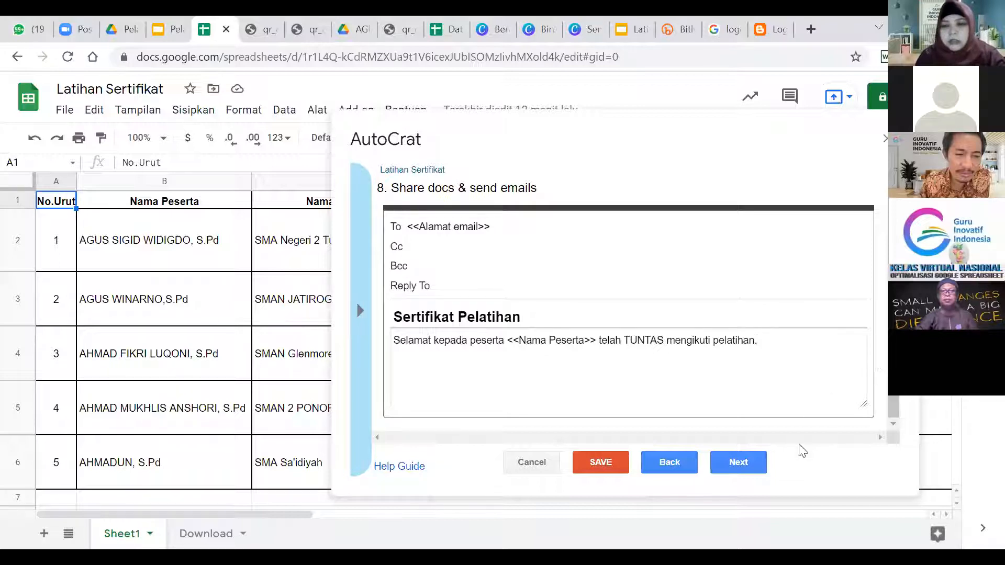
pyautogui.click(740, 462)
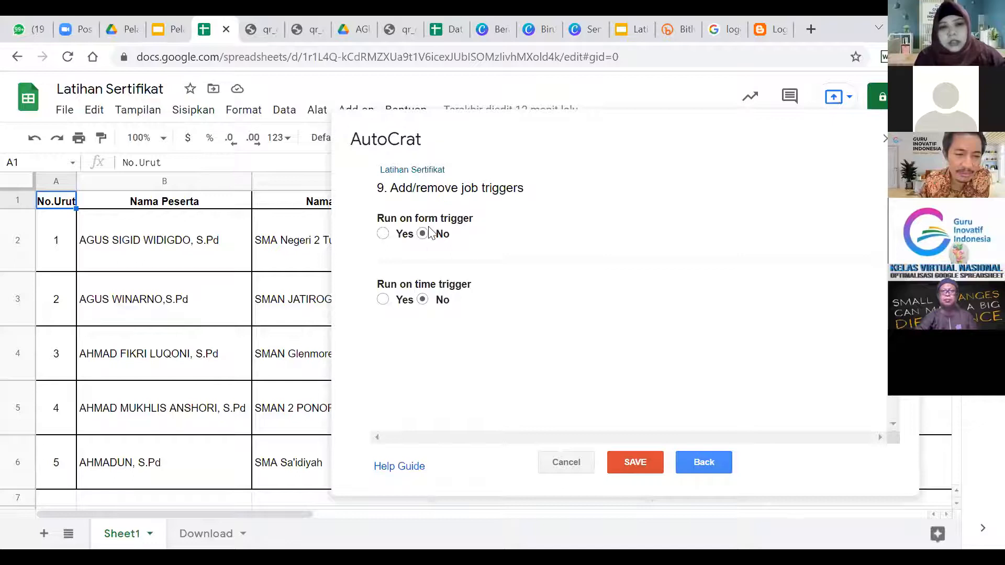
# Set 'Run on form trigger' to Yes and save the Latihan Sertifikat job.
pyautogui.click(385, 235)
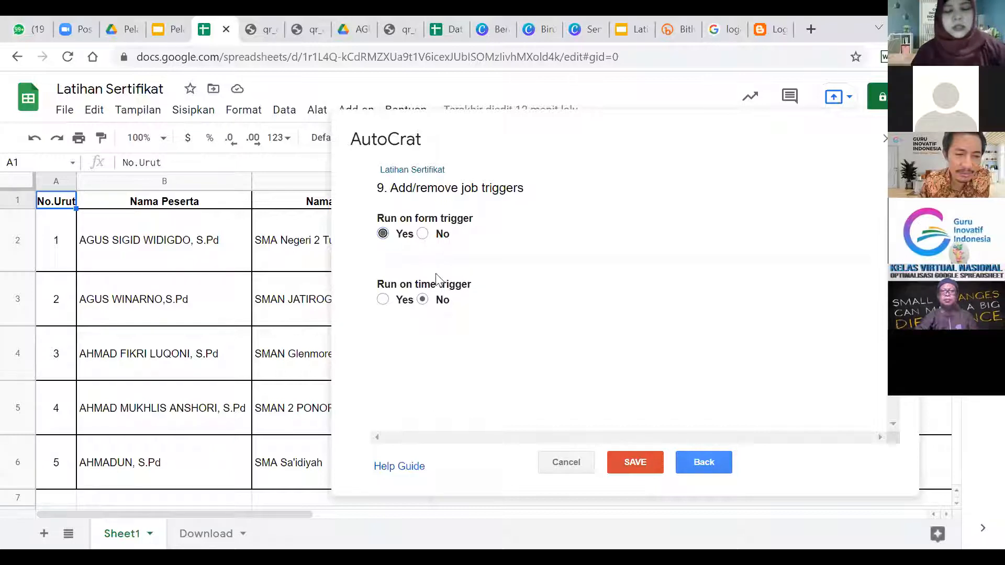
pyautogui.click(642, 460)
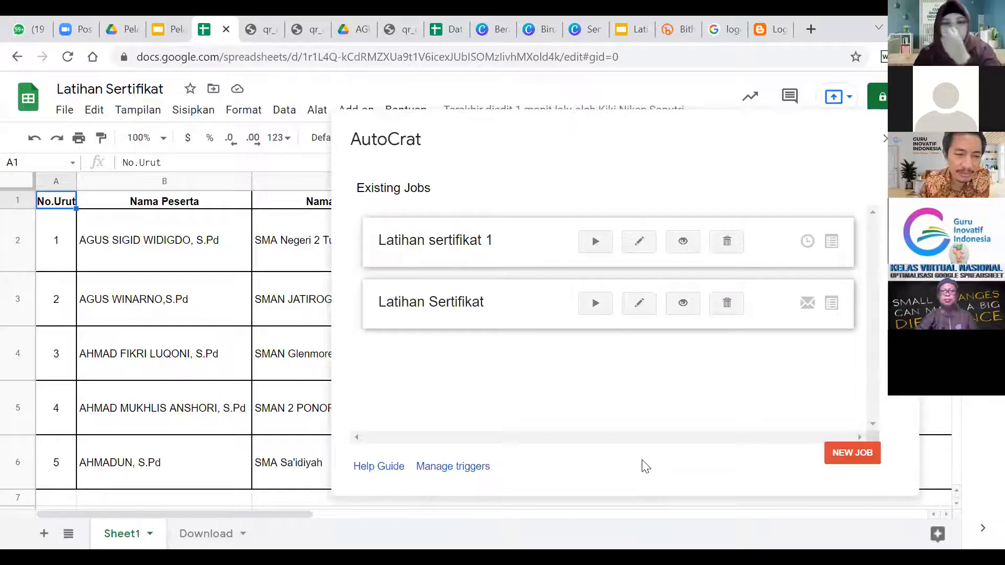
# Run the Latihan Sertifikat job until all certificates merge, then close the AutoCrat sidebar.
pyautogui.click(596, 309)
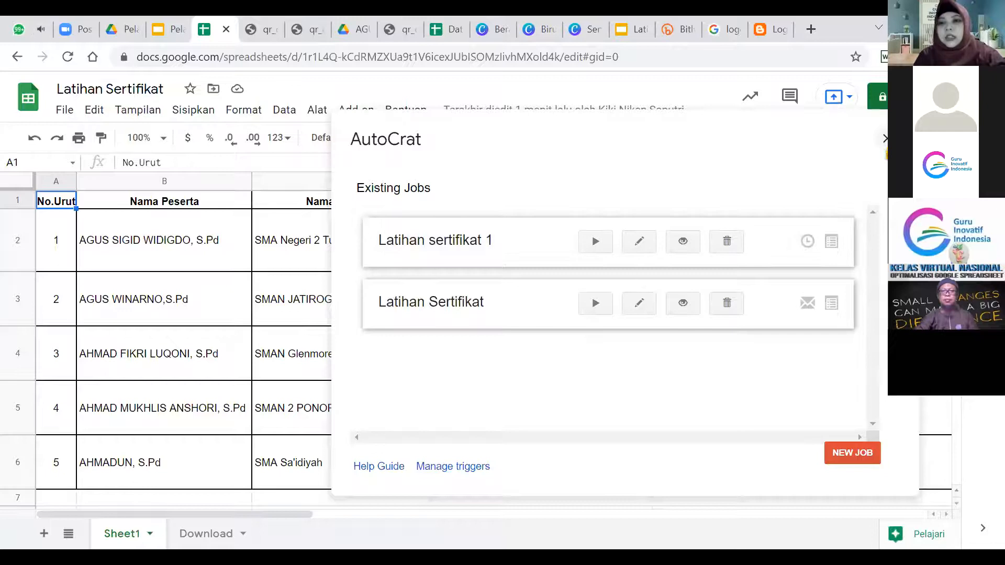
pyautogui.click(884, 139)
# Inspect the merged doc ID, URL, link and status columns, showing the first certificate's PDF link preview.
pyautogui.click(884, 263)
pyautogui.press('Right')
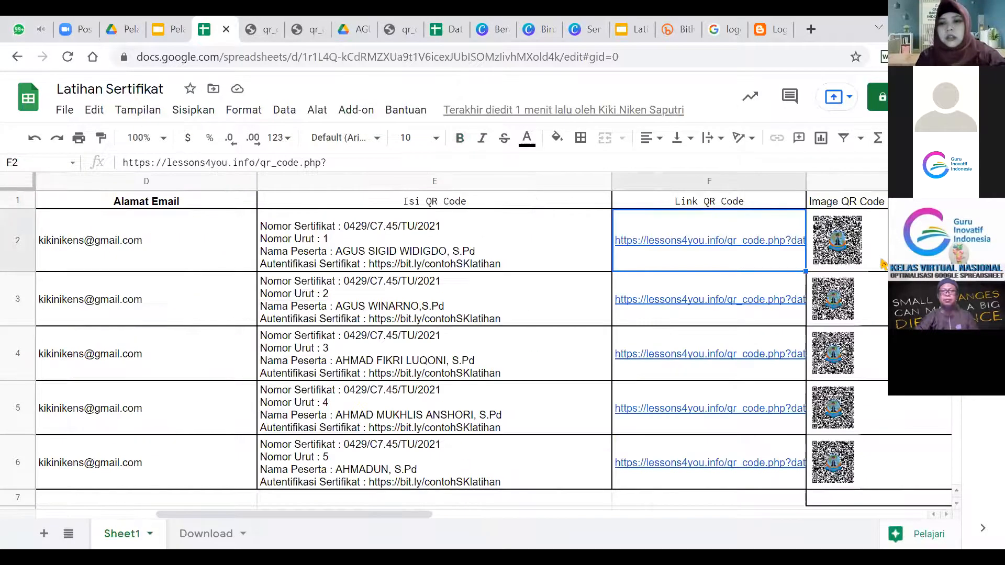
pyautogui.press('Right')
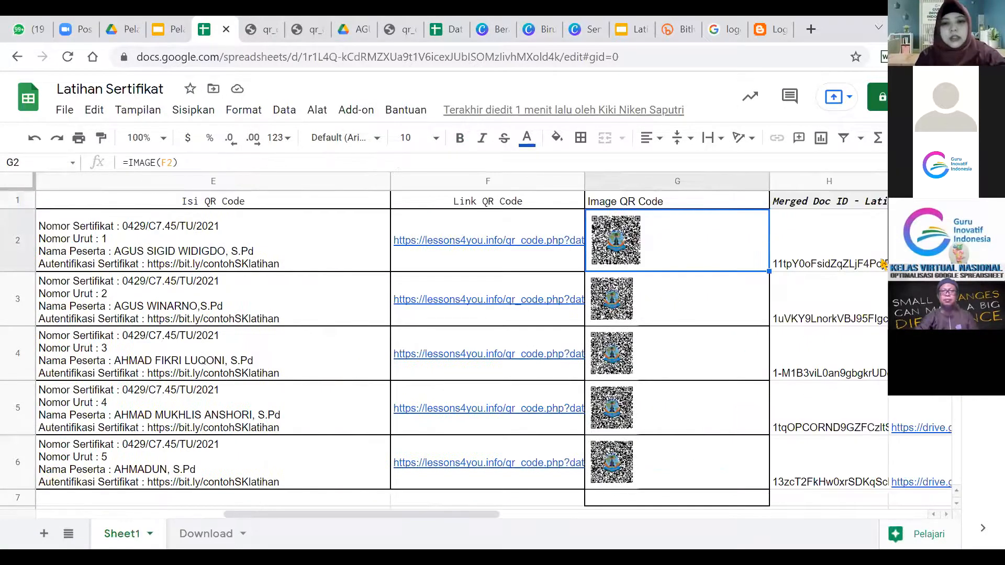
pyautogui.press('Right')
pyautogui.press('Right')
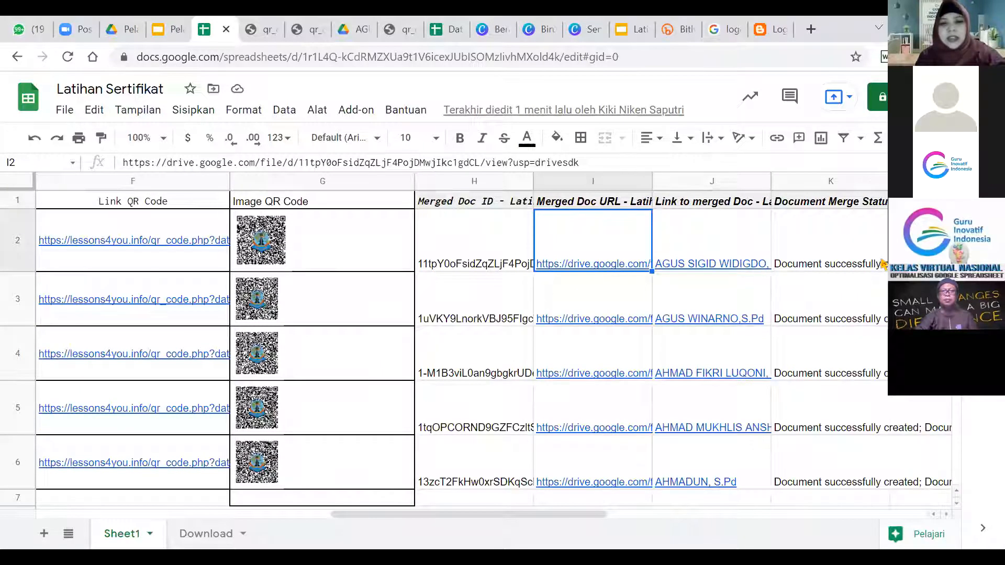
pyautogui.press('Right')
pyautogui.press('Right')
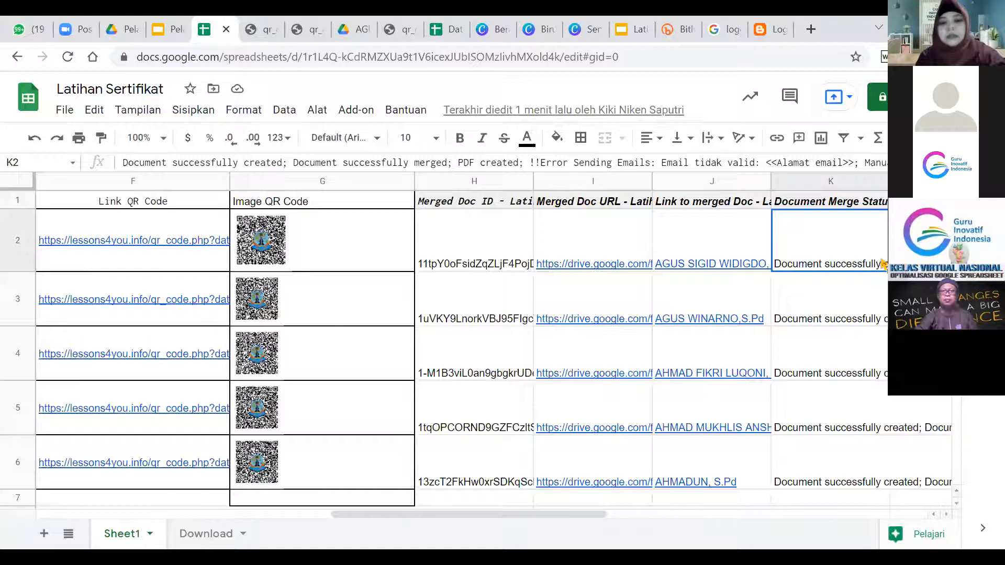
pyautogui.press('Left')
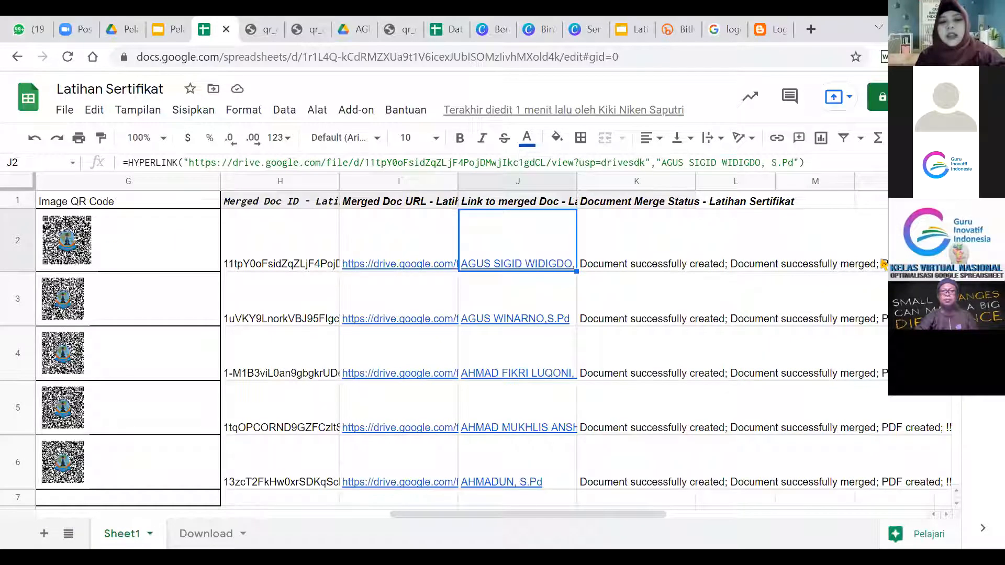
pyautogui.press('Down')
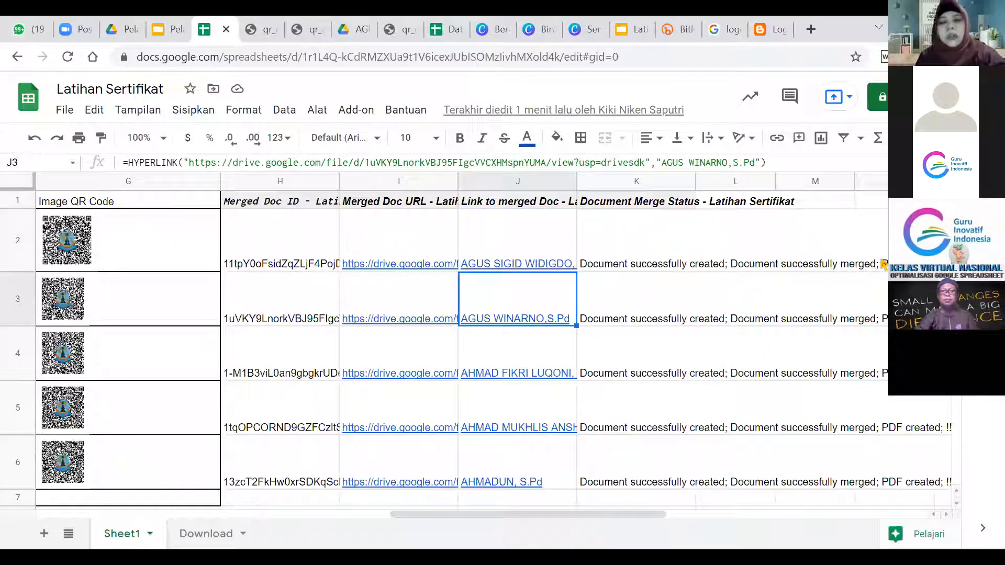
pyautogui.press('Up')
pyautogui.press('Left')
pyautogui.press('Left')
pyautogui.press('Left')
pyautogui.press('Left')
pyautogui.press('Left')
pyautogui.press('Left')
pyautogui.press('Left')
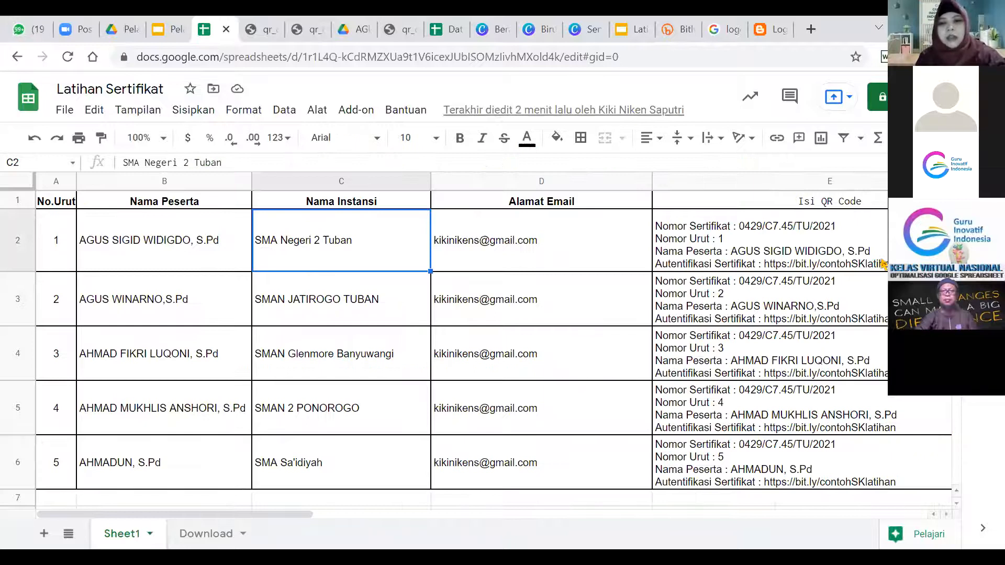
pyautogui.press('Right')
pyautogui.press('Right')
pyautogui.press('Right')
pyautogui.press('Right')
pyautogui.press('Right')
pyautogui.press('Right')
pyautogui.press('Right')
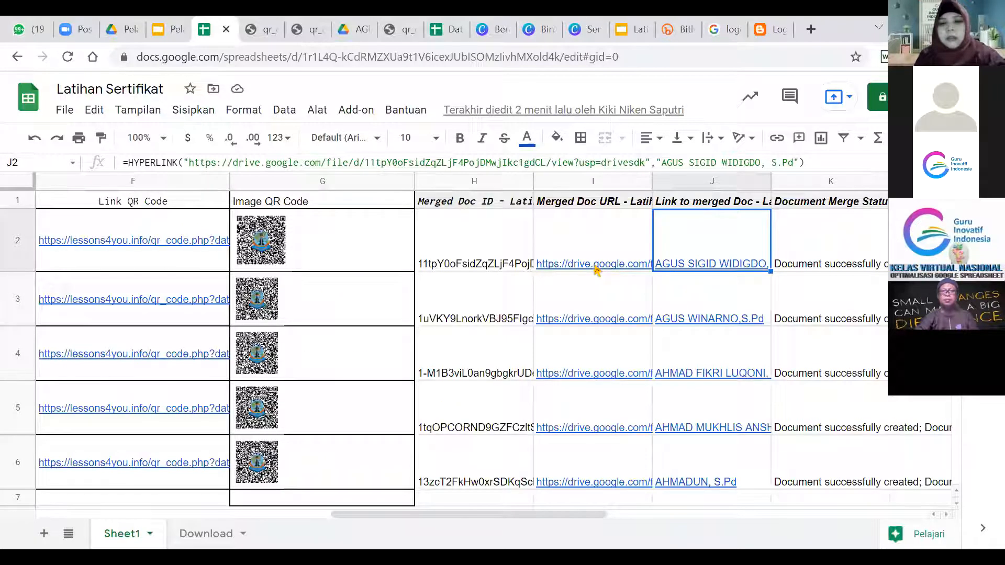
pyautogui.press('Left')
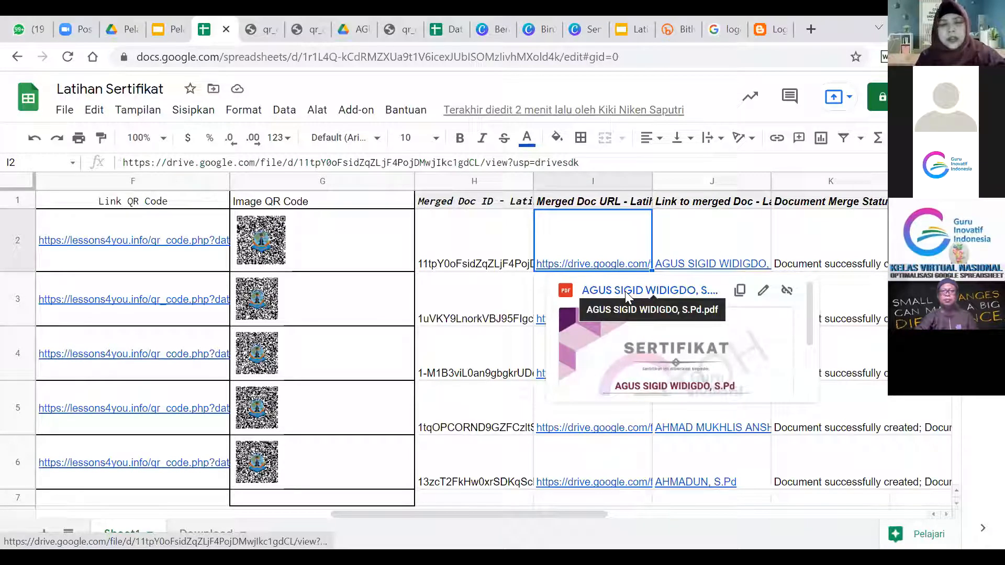
# Open the first certificate PDF in Drive and check both pages, including the 32 JP topics table.
pyautogui.click(625, 291)
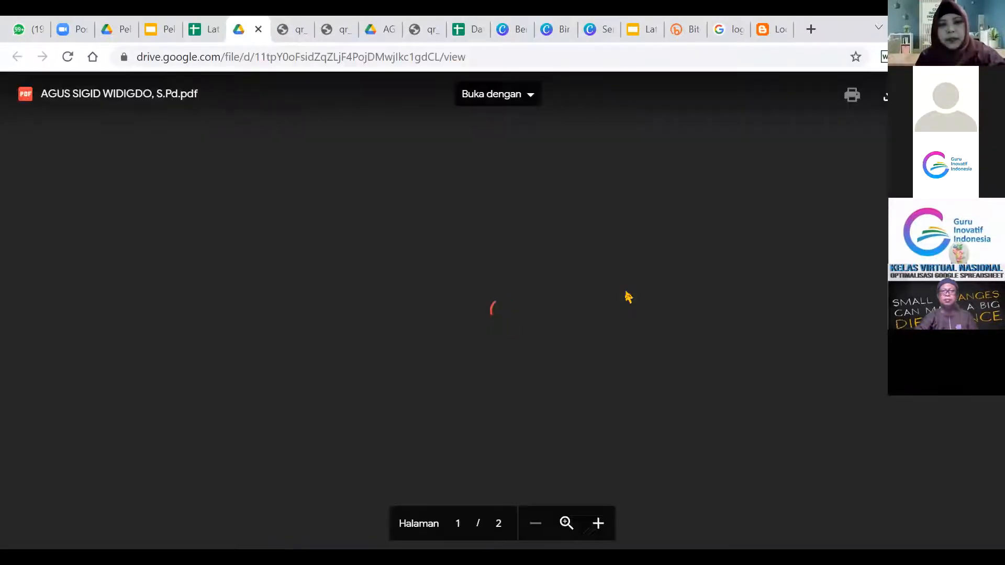
pyautogui.scroll(-2, 627, 291)
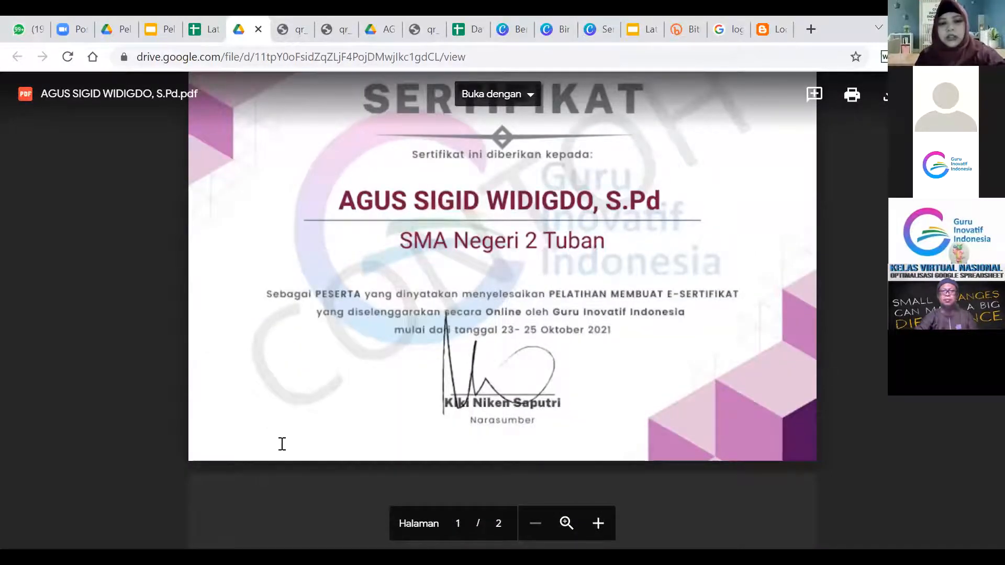
pyautogui.scroll(-8, 282, 444)
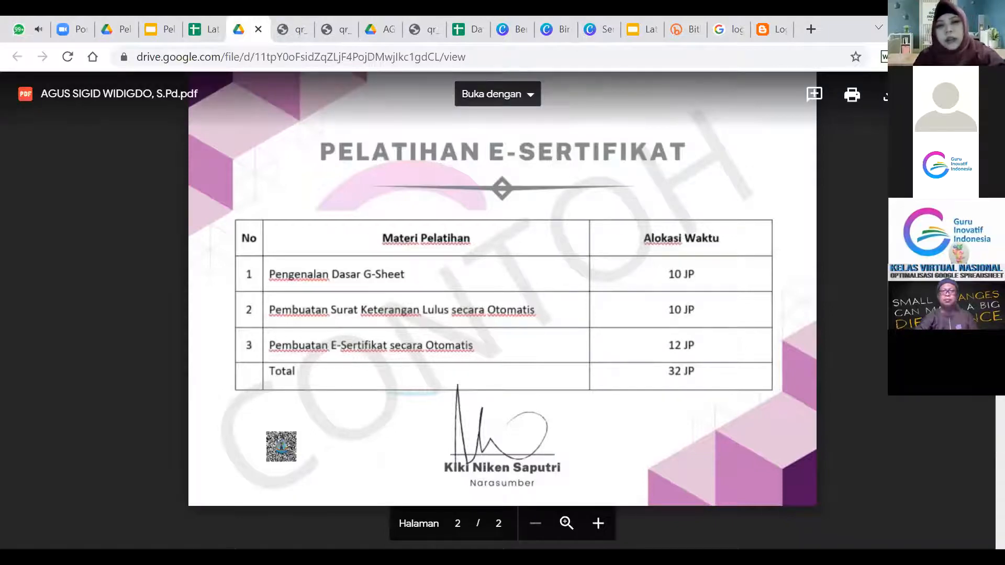
pyautogui.scroll(8, 502, 288)
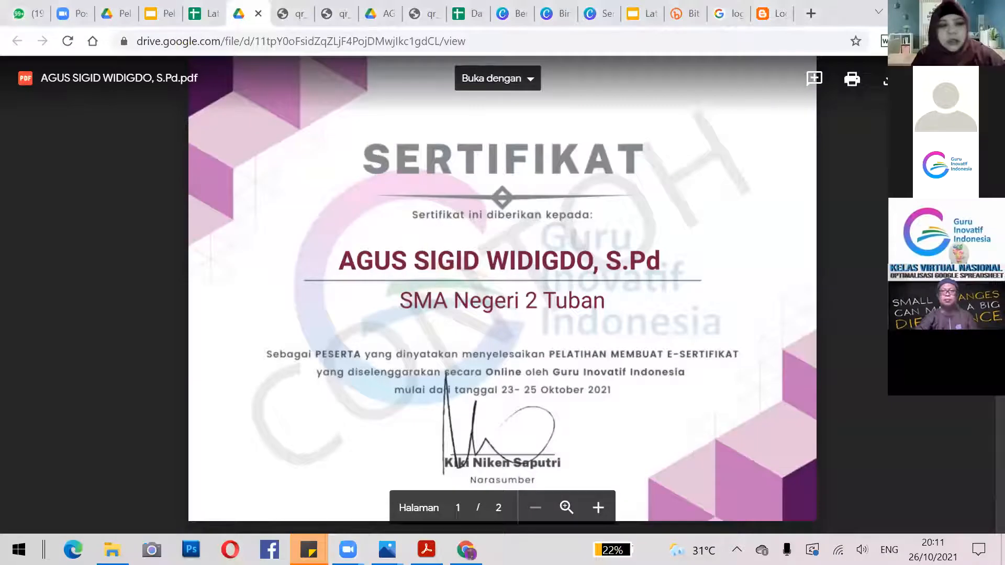
# Minimize Drive and open the SERTIFIKAT PESERTA email from Gmail's Utama inbox.
pyautogui.click(915, 11)
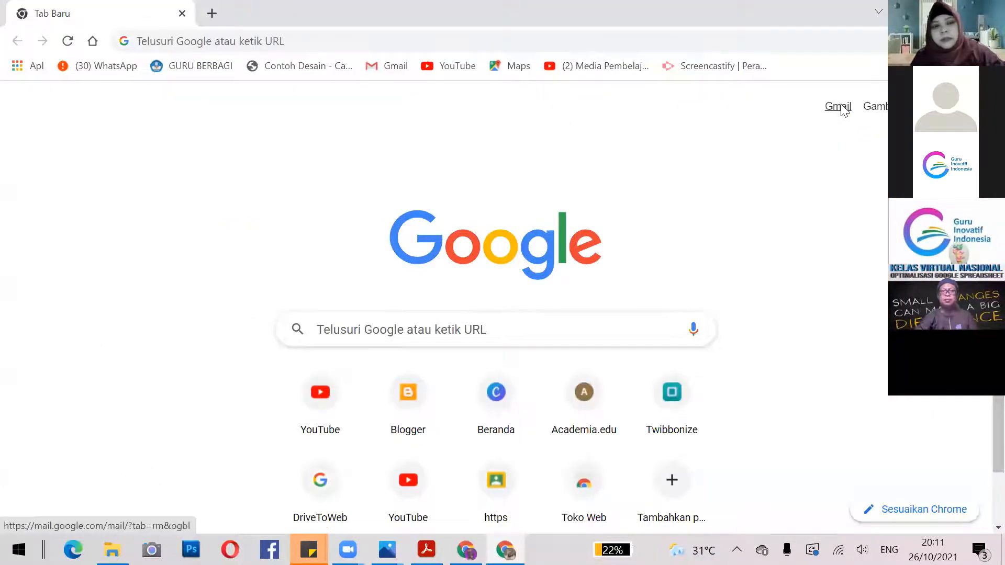
pyautogui.click(838, 107)
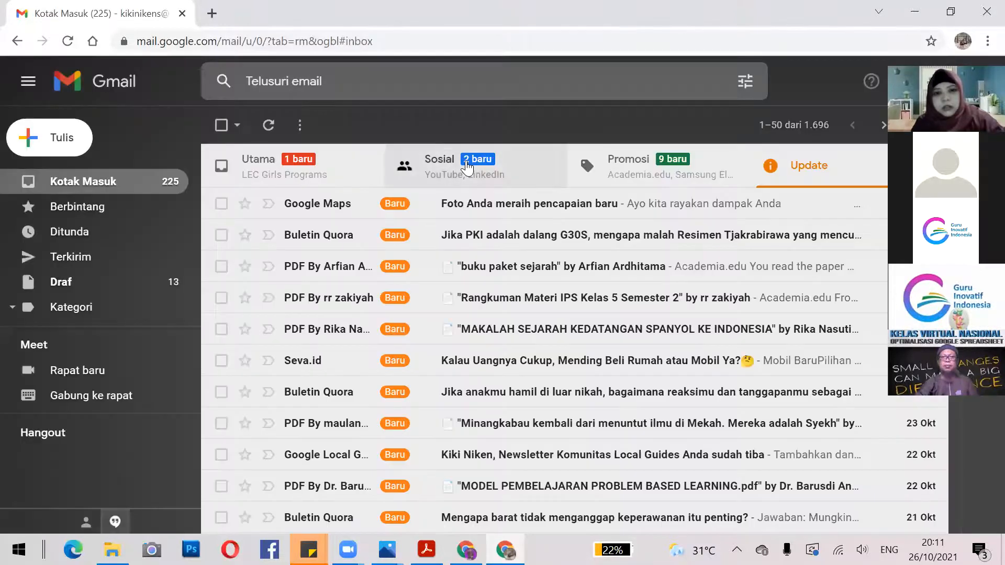
pyautogui.click(282, 166)
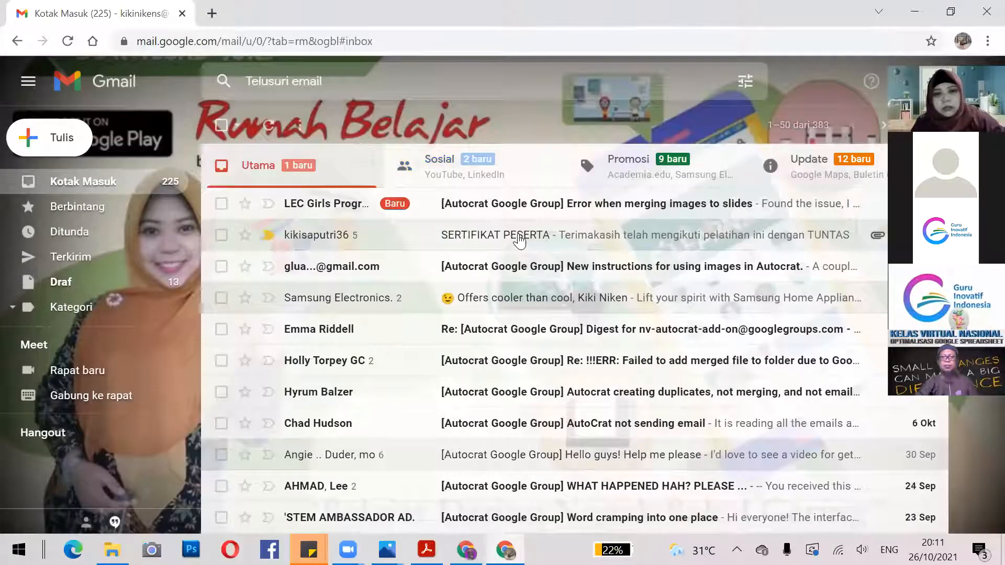
pyautogui.click(519, 241)
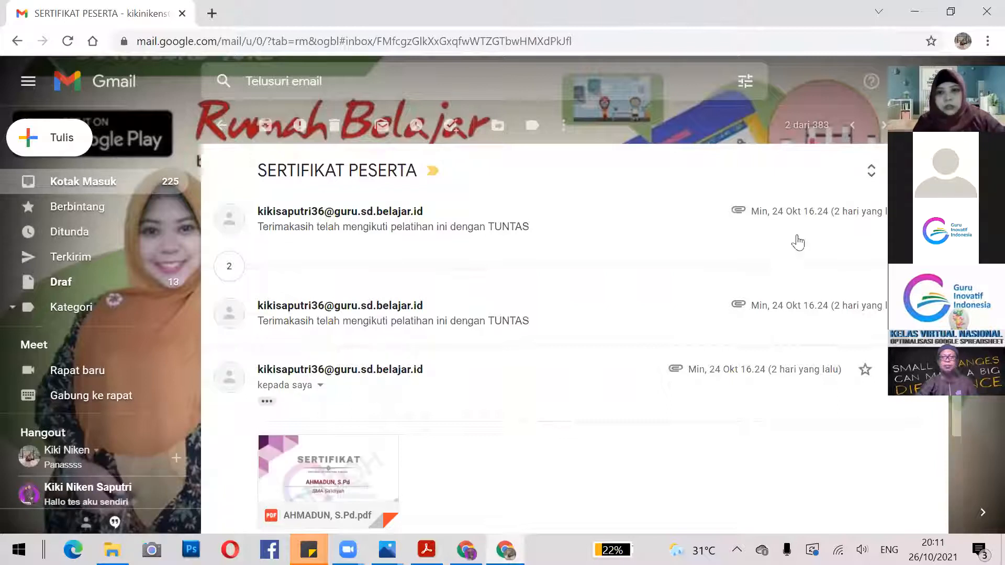
# Expand the thread's earlier messages and download the attached 172 KB certificate PDF.
pyautogui.click(863, 269)
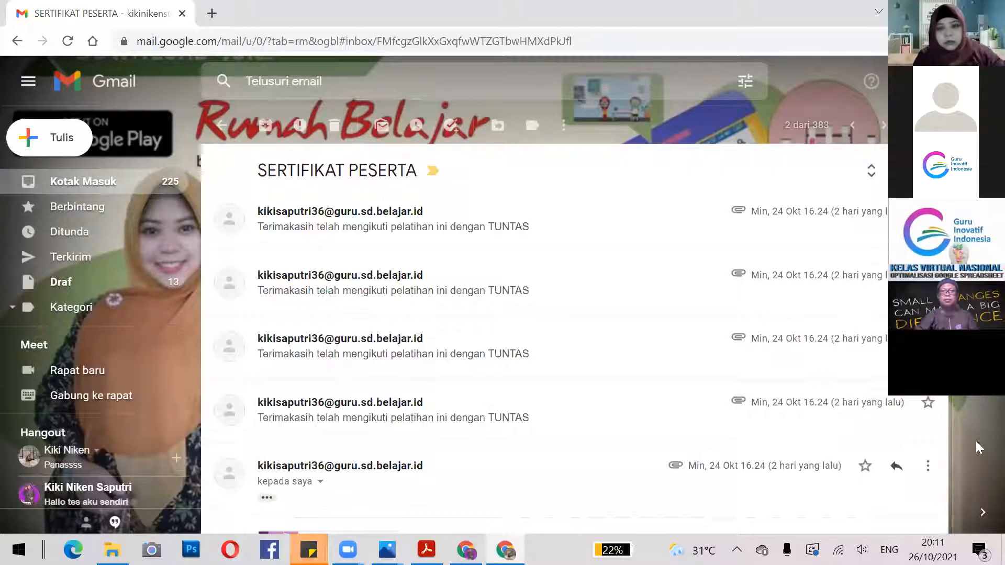
pyautogui.scroll(-4, 366, 367)
pyautogui.moveTo(330, 347)
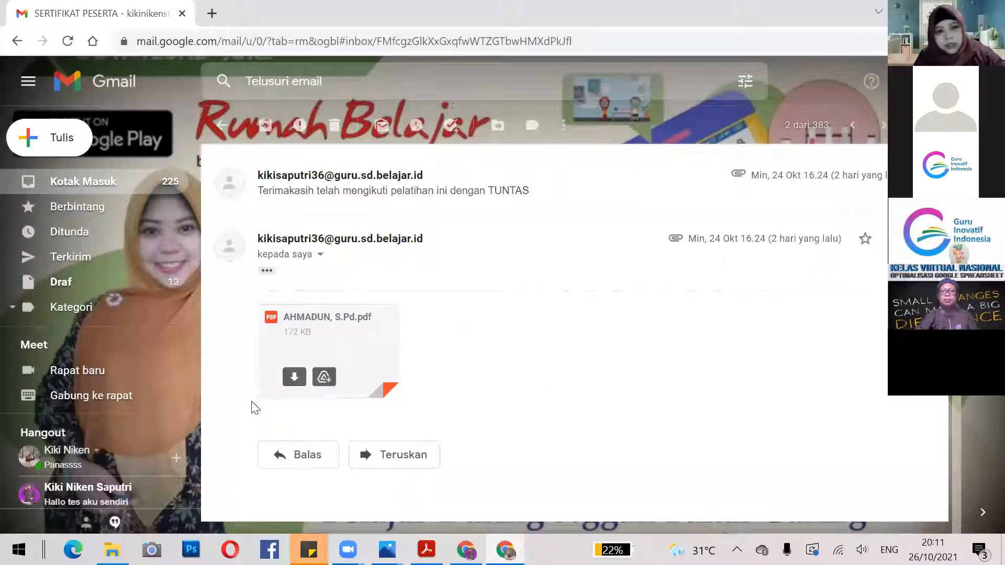
pyautogui.click(295, 377)
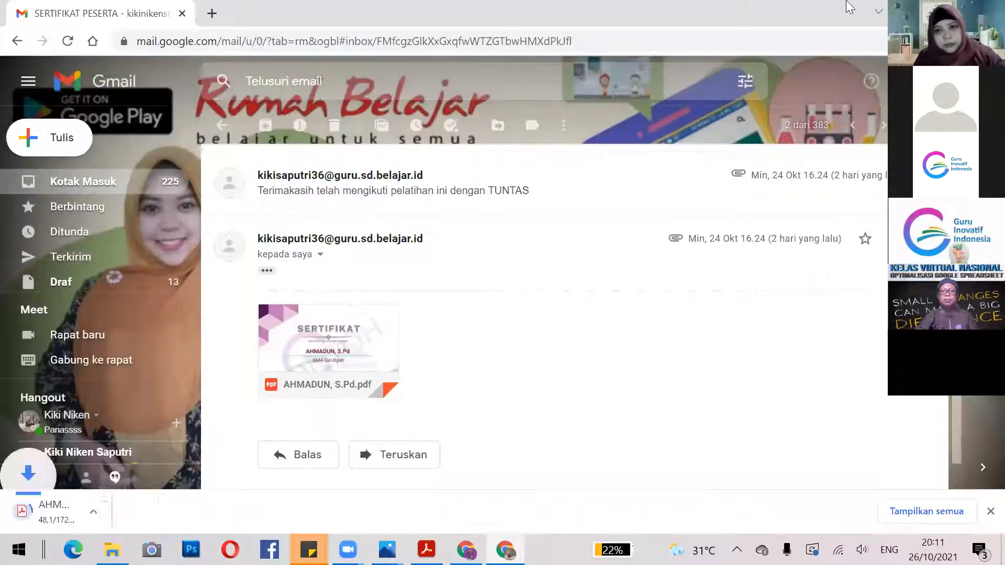
# Open the downloaded certificate in Chrome's PDF viewer, check both pages, then show the desktop.
pyautogui.click(61, 510)
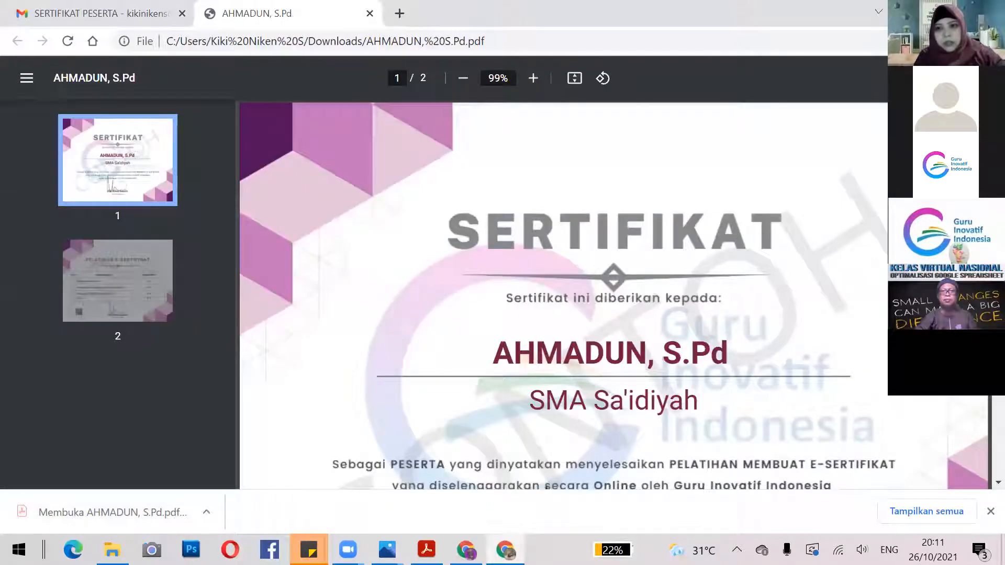
pyautogui.scroll(-5, 614, 317)
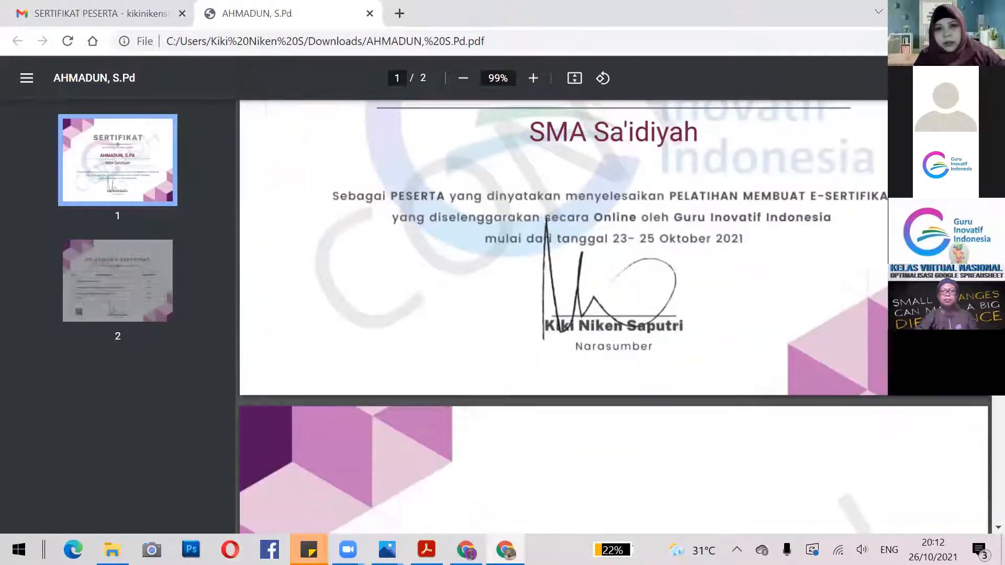
pyautogui.scroll(-6, 983, 444)
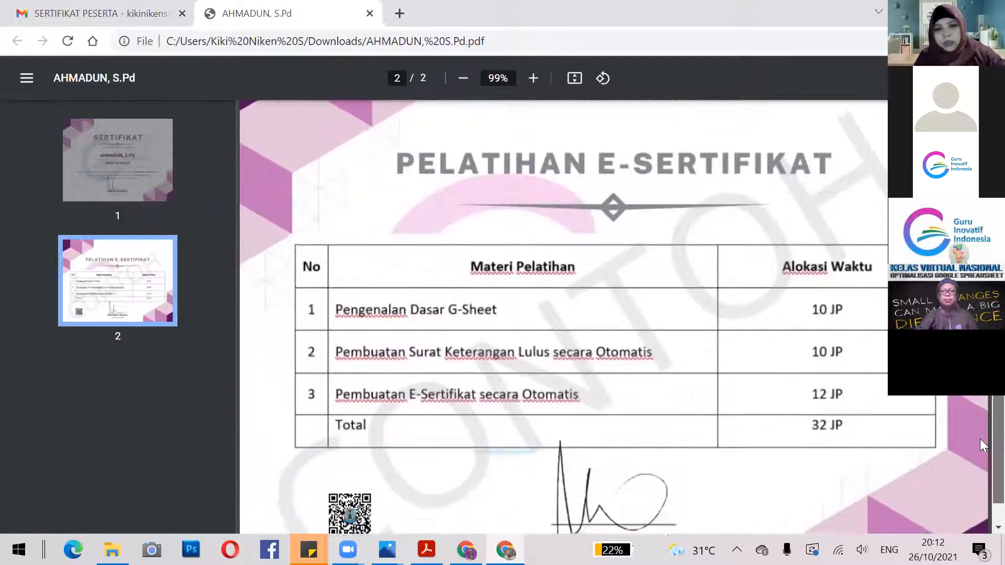
pyautogui.scroll(-1, 983, 445)
pyautogui.scroll(8, 983, 445)
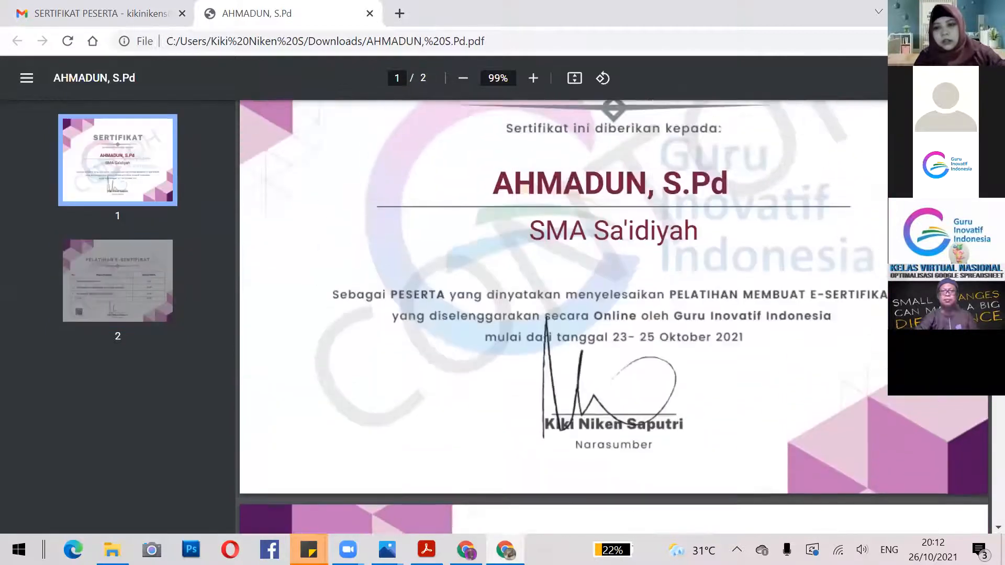
pyautogui.scroll(3, 613, 317)
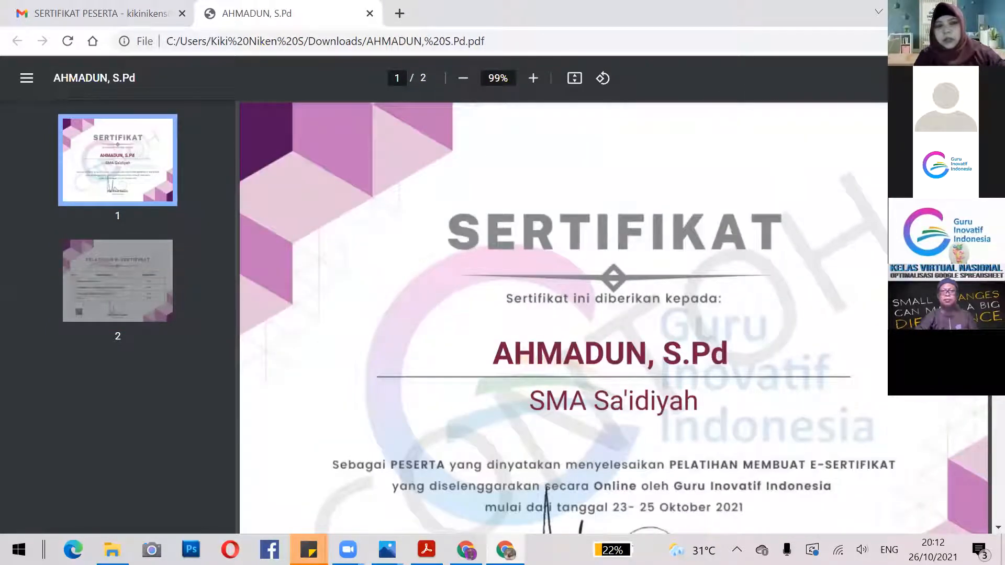
pyautogui.press('super+d')
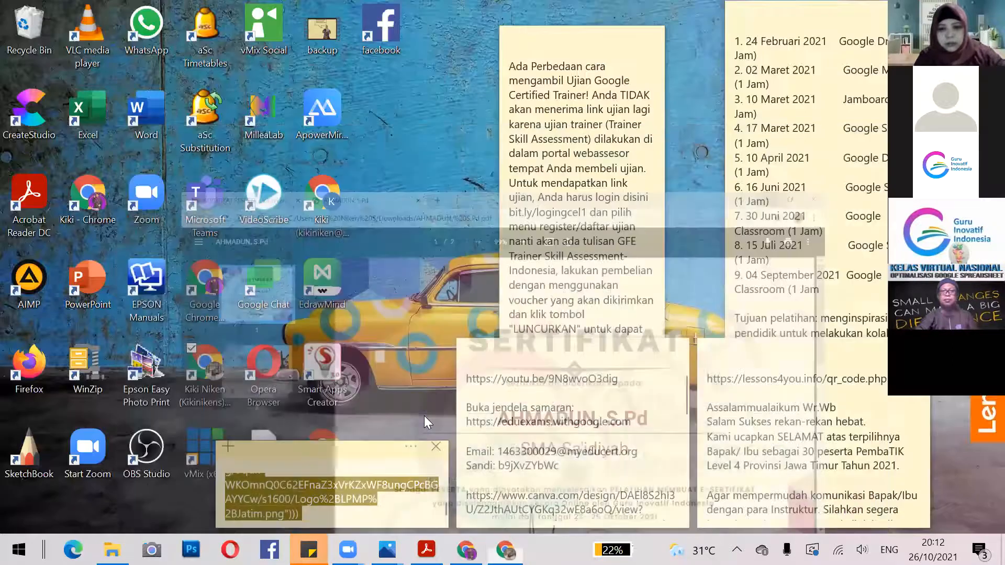
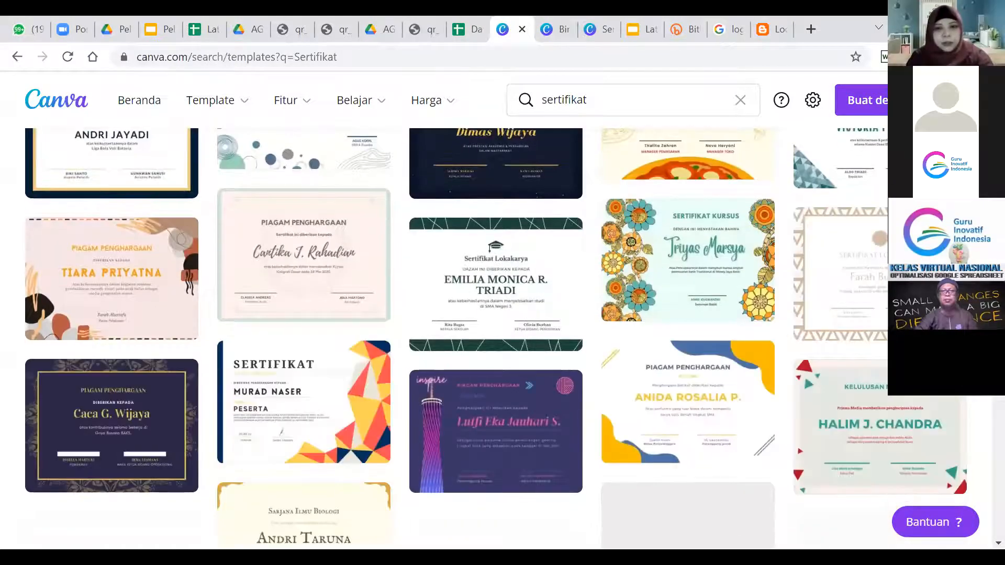
# Scroll the sertifikat results and open the Arya Bima Saputra 'Sertifikat Penghargaan' template in the editor.
pyautogui.scroll(-2, 497, 335)
pyautogui.scroll(-4, 305, 278)
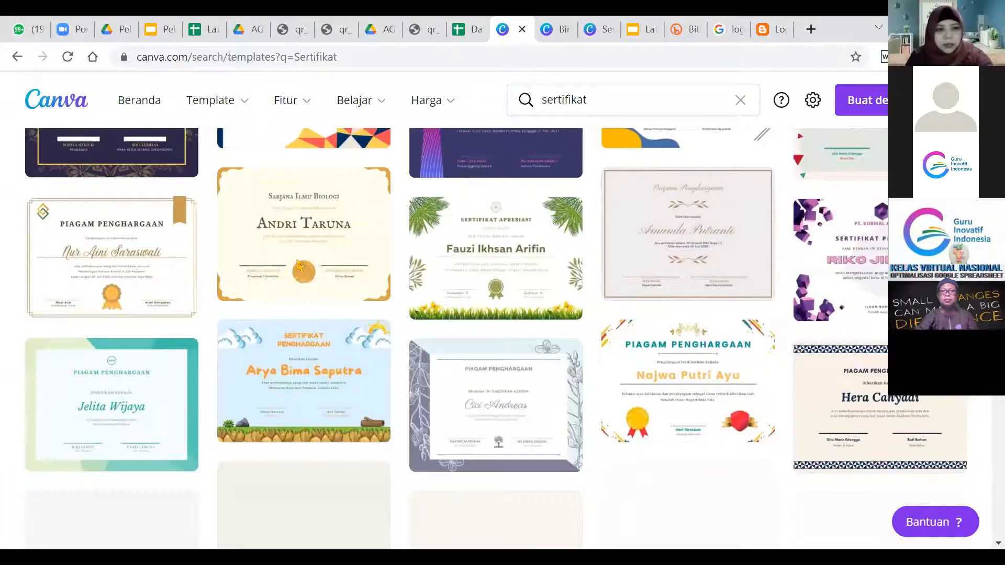
pyautogui.scroll(-3, 296, 267)
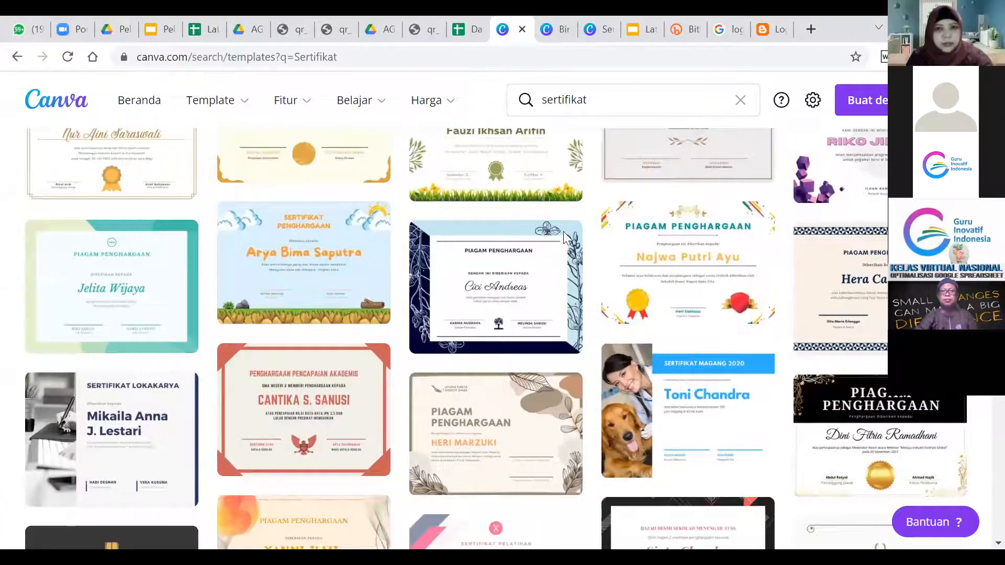
pyautogui.click(294, 262)
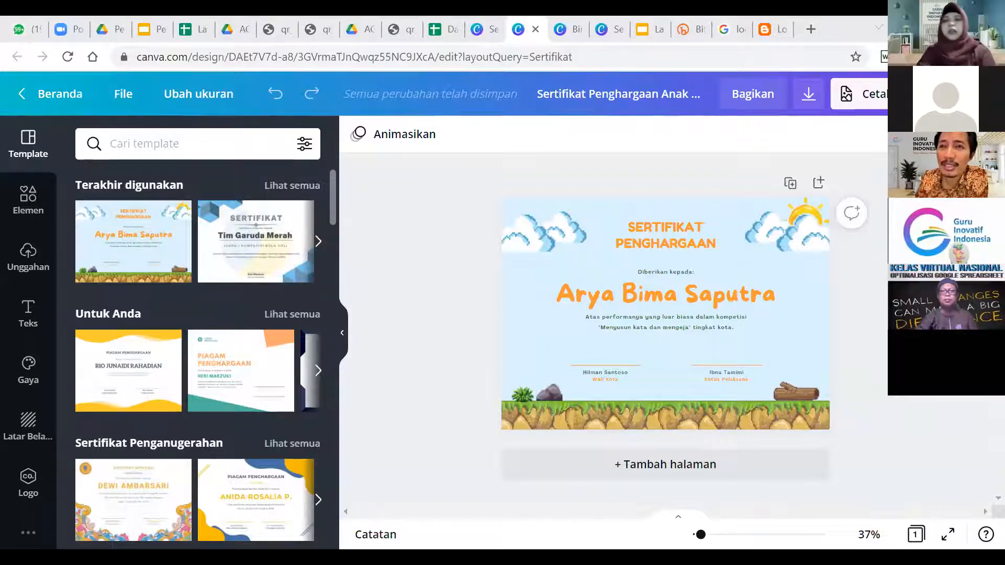
# Go to the remove.bg website in a new browser tab.
pyautogui.click(811, 30)
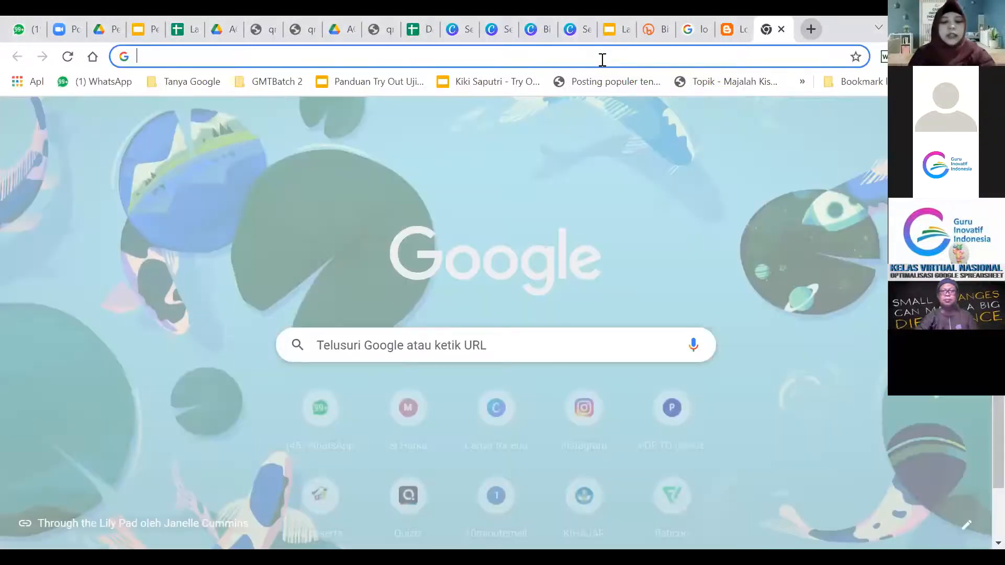
pyautogui.write('remove')
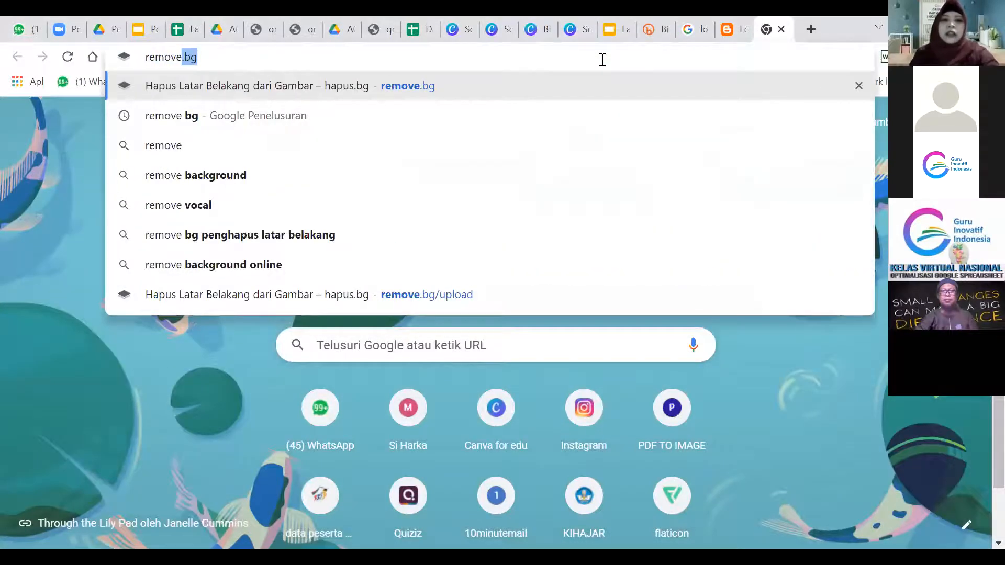
pyautogui.press('Return')
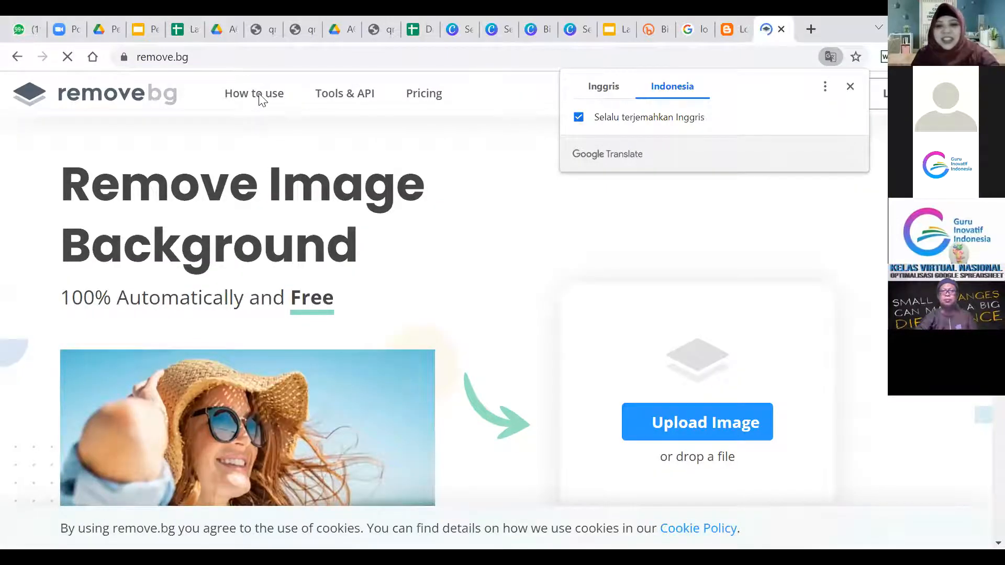
# Upload the green-screen WhatsApp photo, download the background-removed cutout and open it.
pyautogui.click(705, 413)
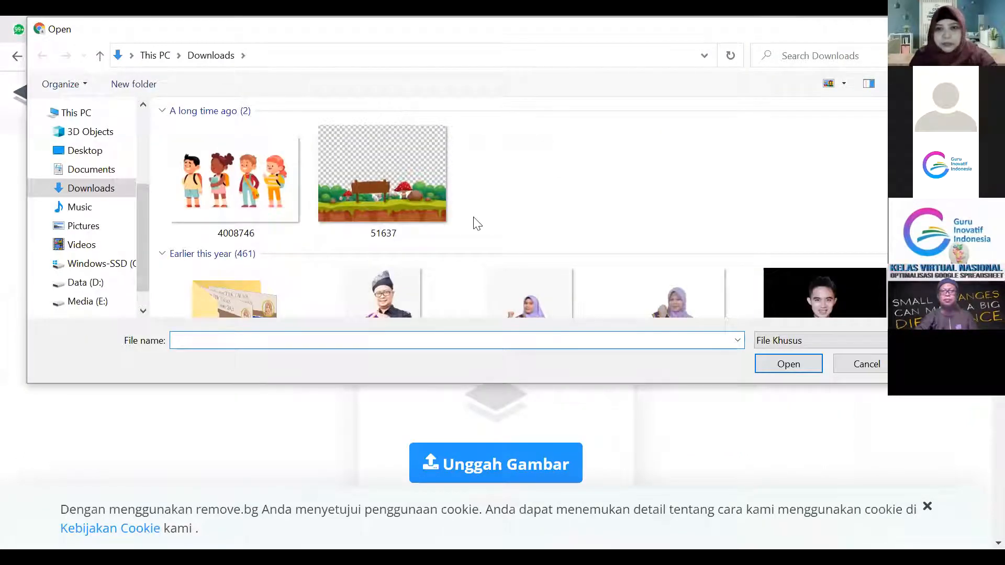
pyautogui.scroll(-10, 518, 209)
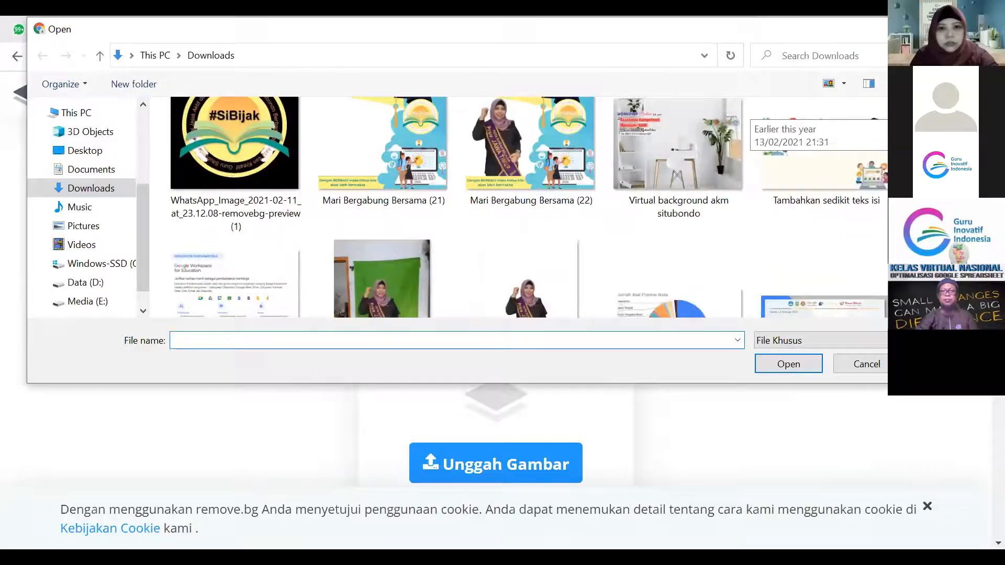
pyautogui.scroll(6, 519, 210)
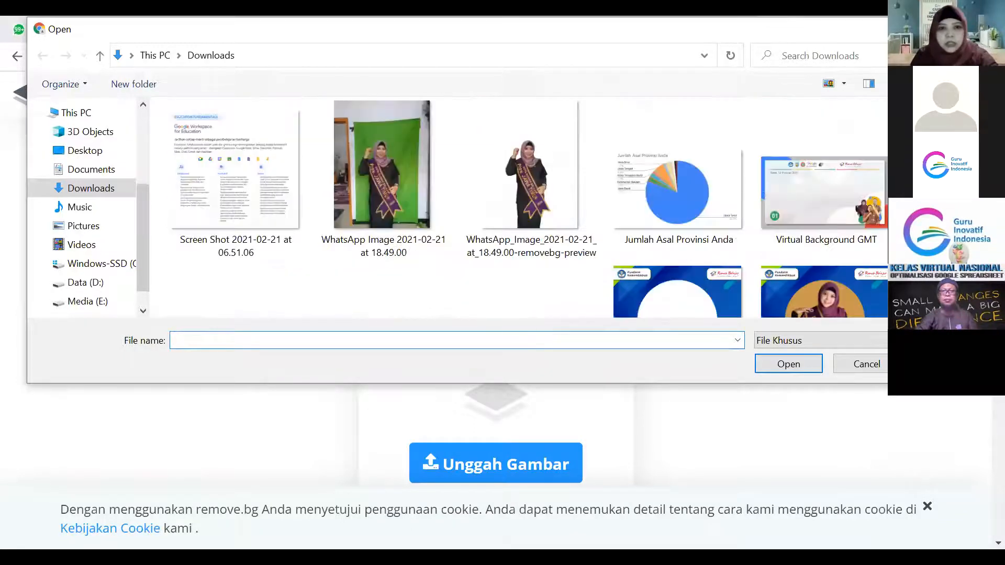
pyautogui.click(394, 170)
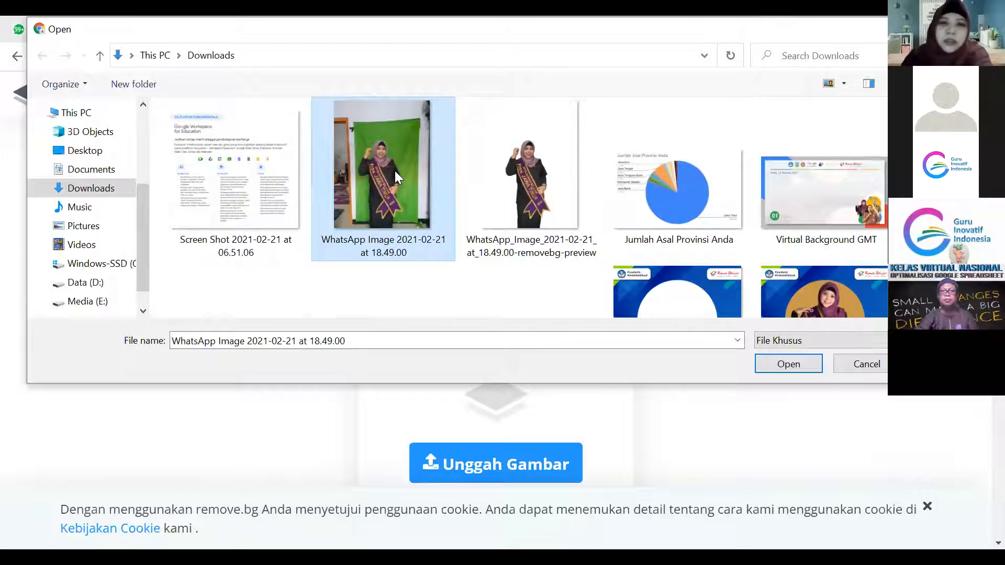
pyautogui.click(787, 366)
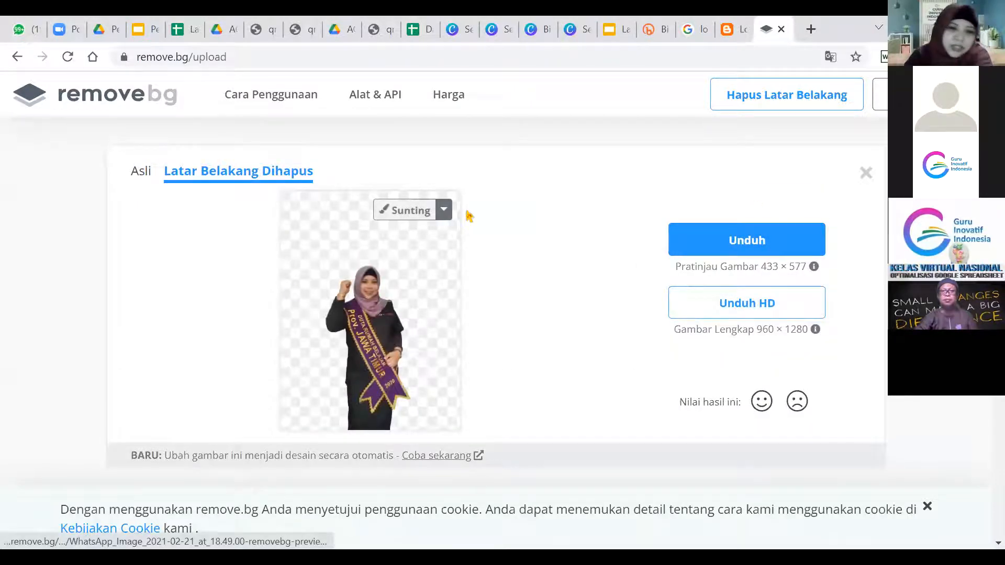
pyautogui.click(795, 241)
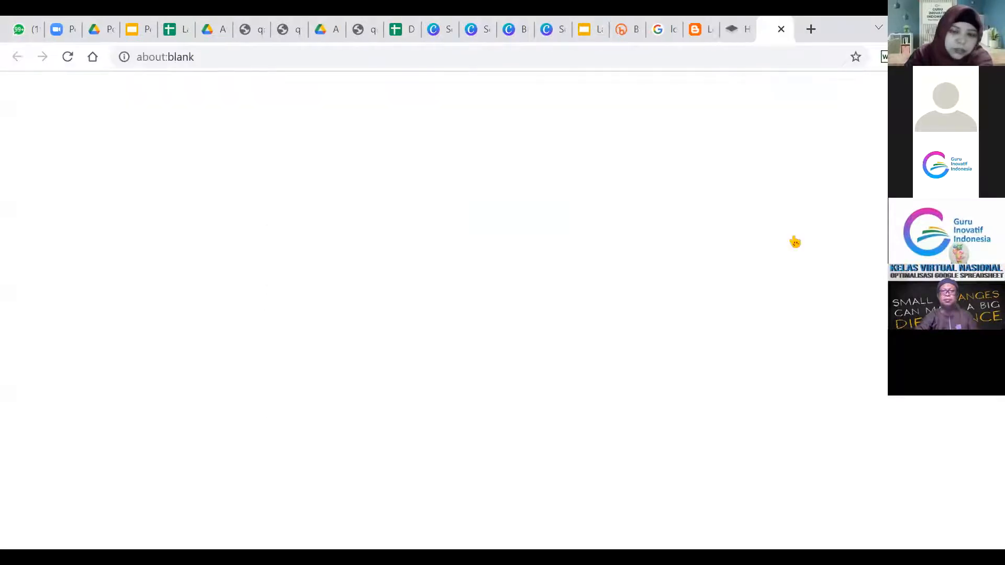
pyautogui.click(31, 524)
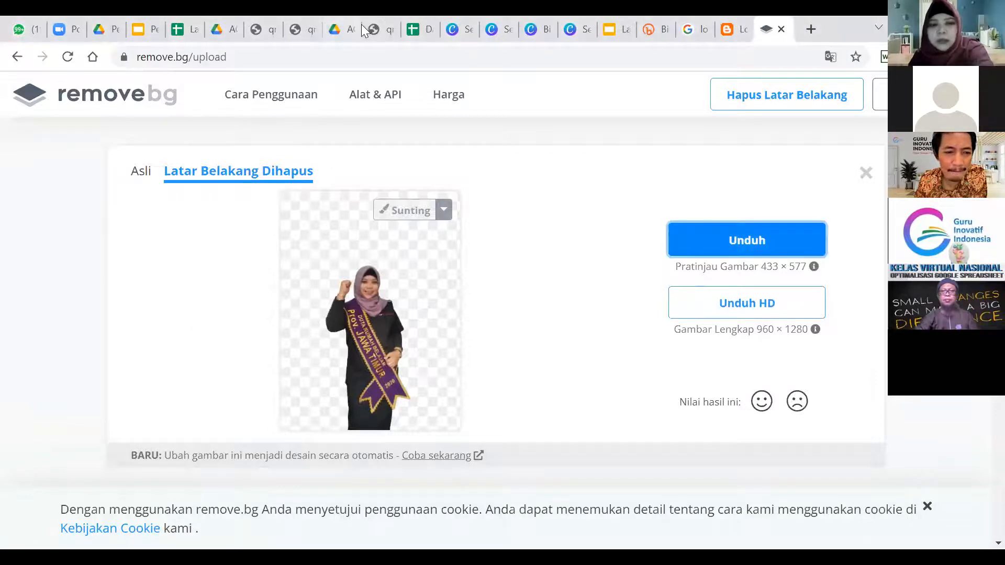
# Return to the Canva tab and scroll the sertifikat template results back to the top.
pyautogui.click(452, 21)
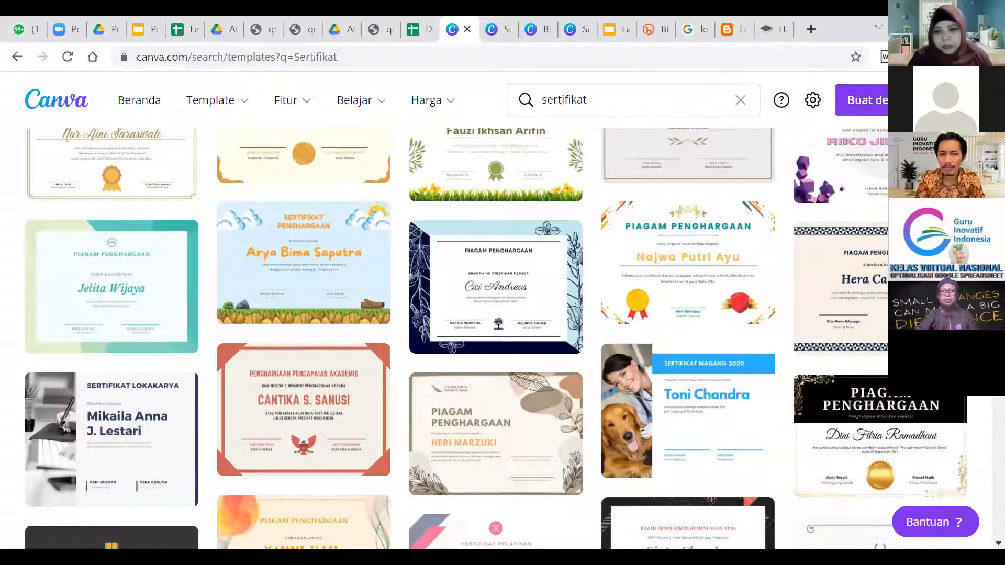
pyautogui.scroll(3, 495, 338)
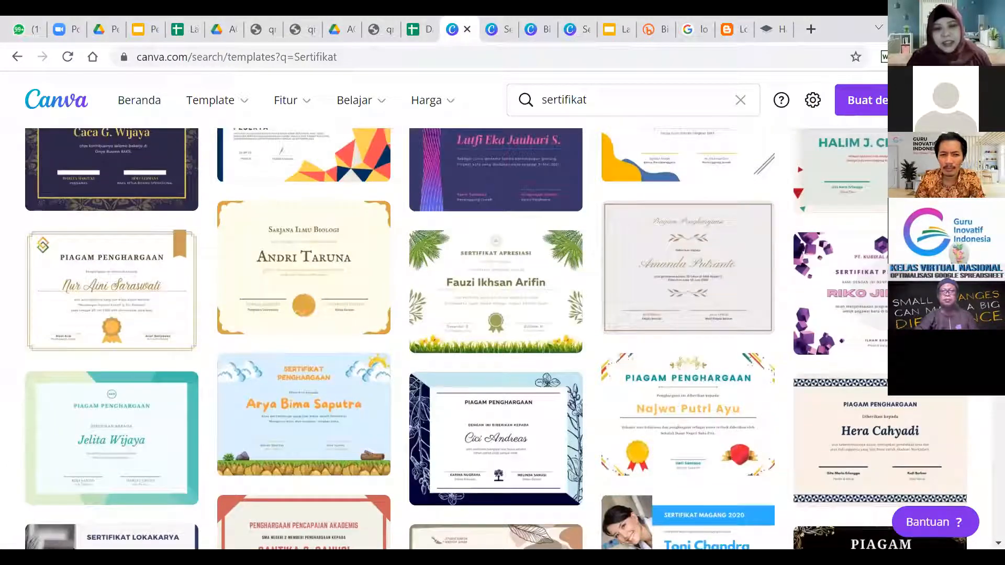
pyautogui.scroll(1, 495, 338)
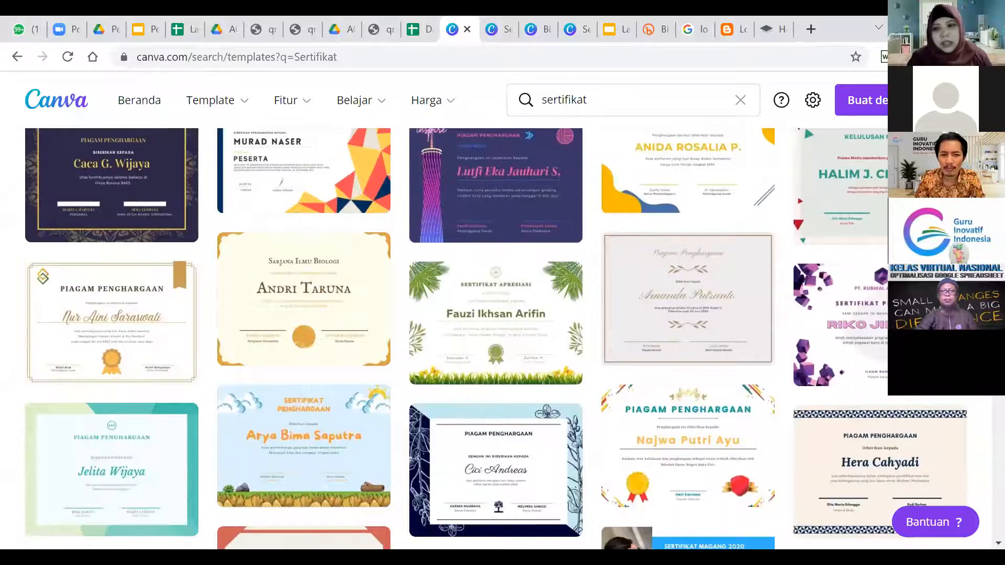
pyautogui.scroll(3, 495, 338)
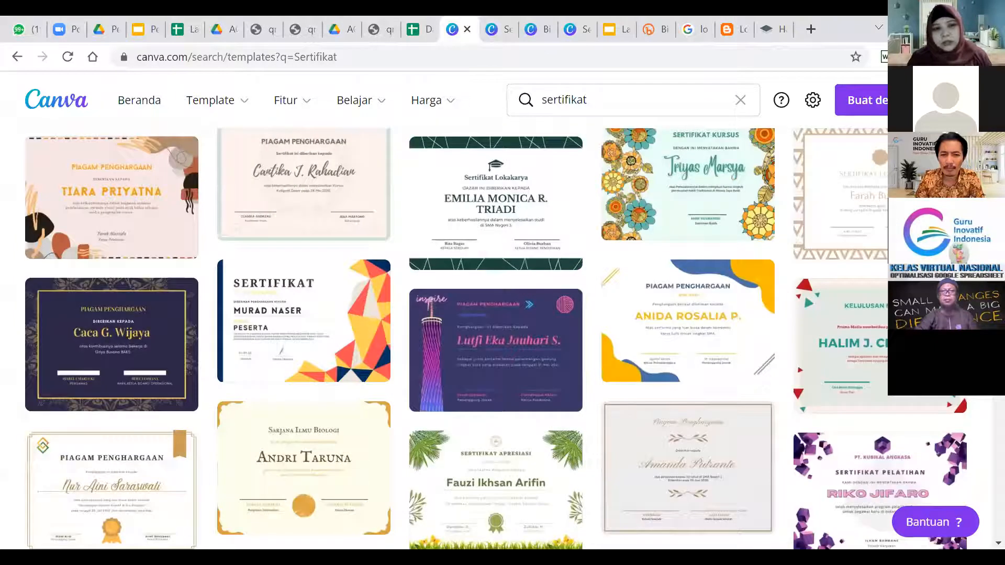
pyautogui.scroll(3, 495, 338)
pyautogui.scroll(5, 495, 338)
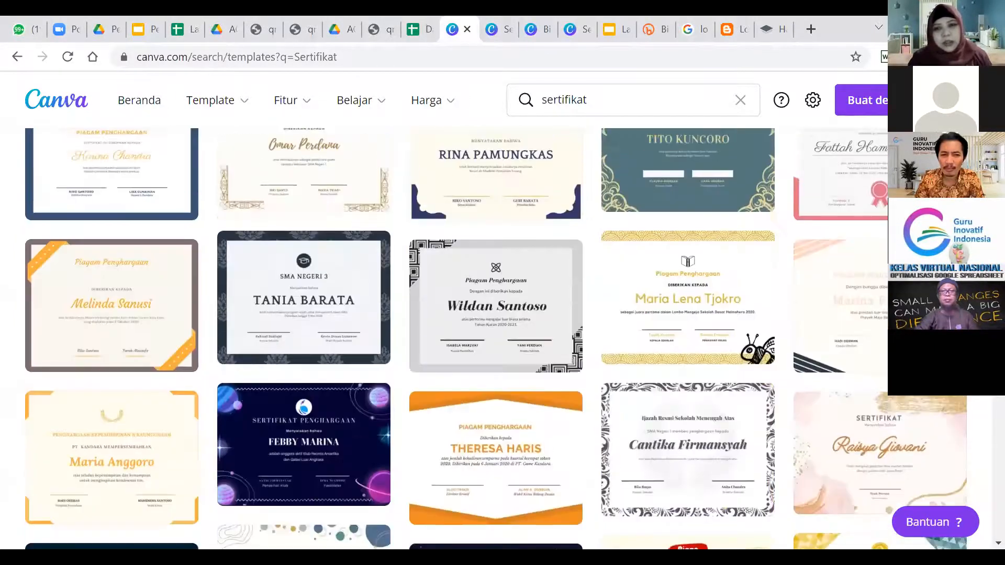
pyautogui.scroll(7, 495, 338)
pyautogui.scroll(4, 495, 338)
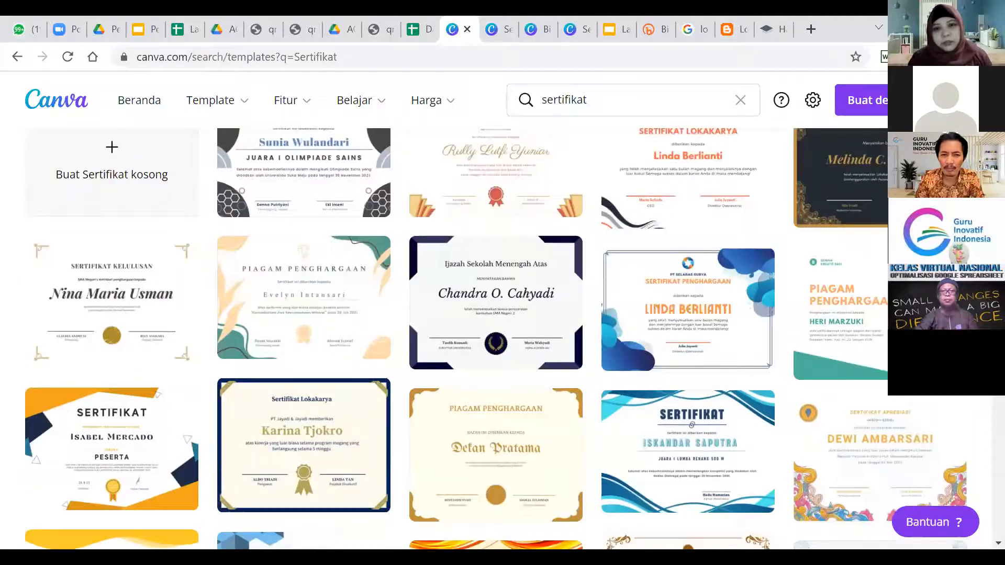
pyautogui.scroll(1, 495, 338)
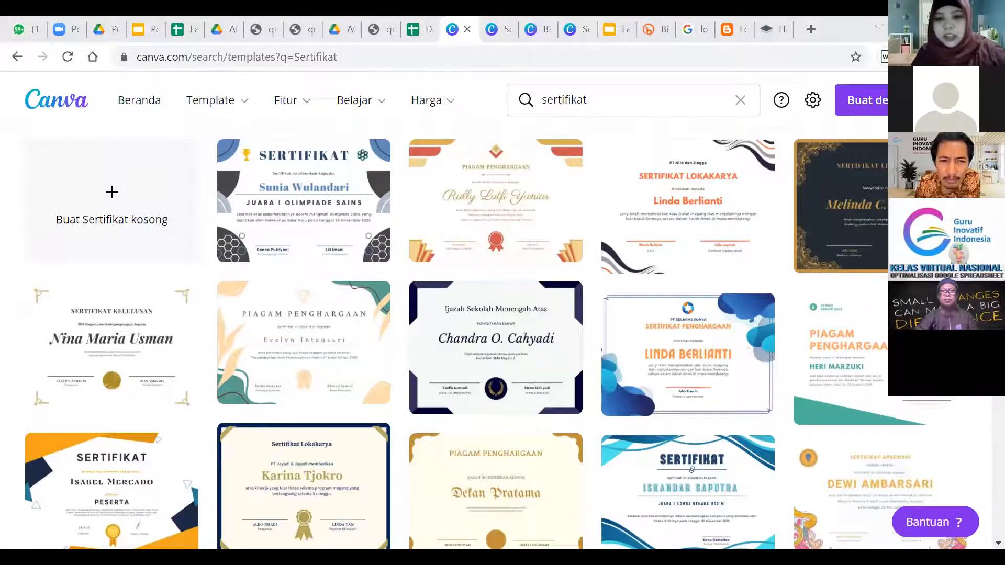
pyautogui.scroll(-1, 503, 335)
pyautogui.scroll(-3, 648, 451)
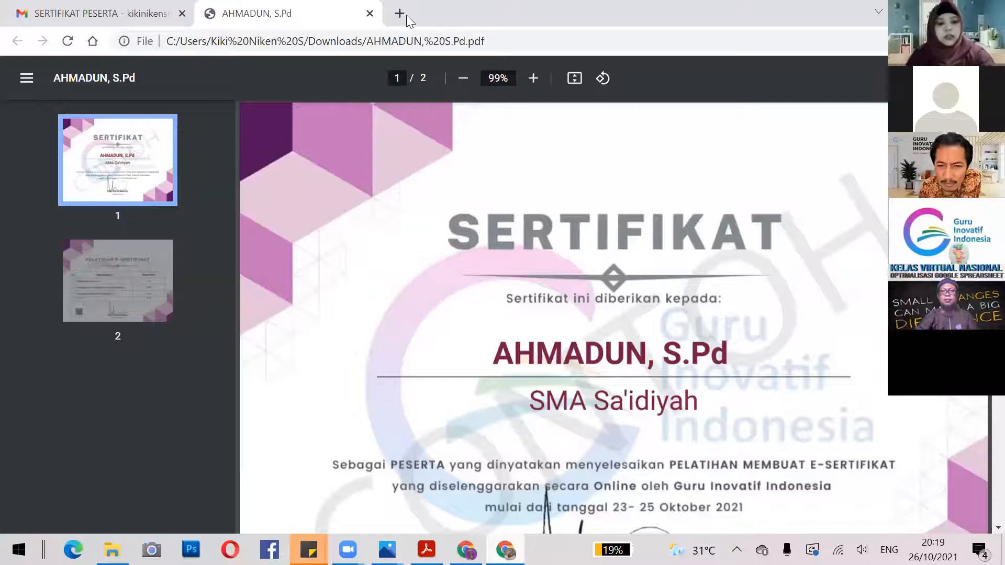
# Load the Canva website in a new browser tab.
pyautogui.click(406, 15)
pyautogui.write('canva.com')
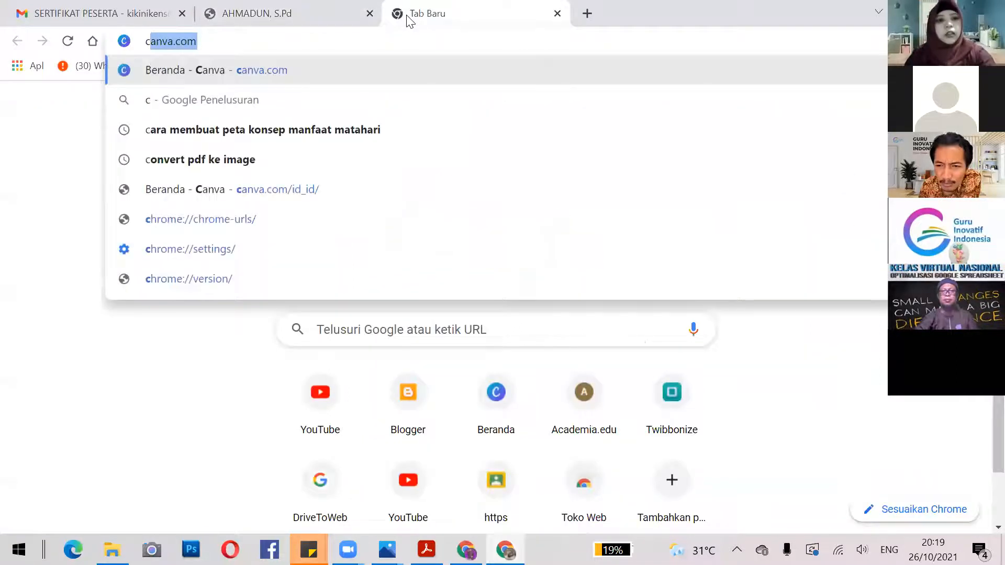
pyautogui.press('Return')
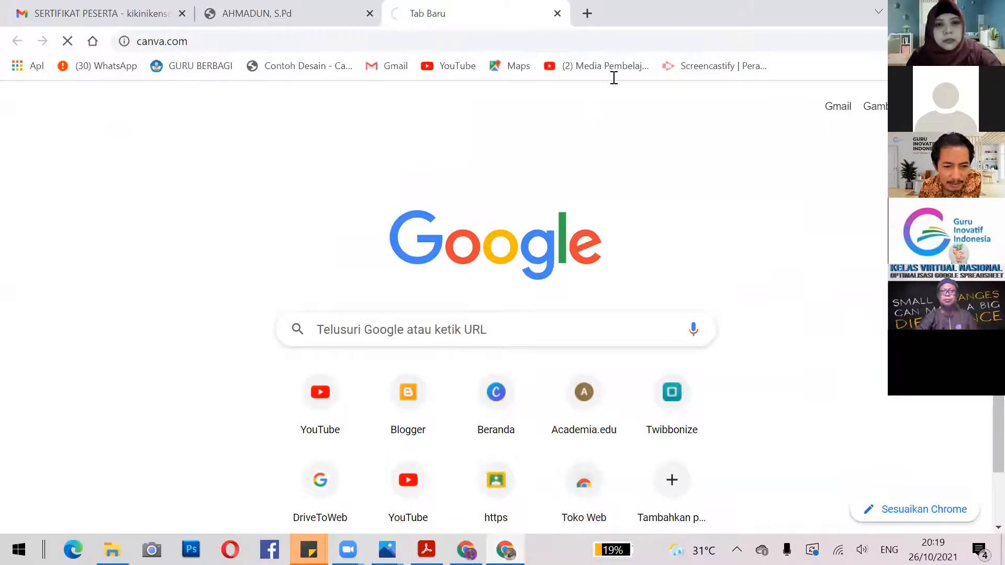
# Enter 'sertifikat' in Canva's template search and browse the certificate suggestions.
pyautogui.write('sertifikat')
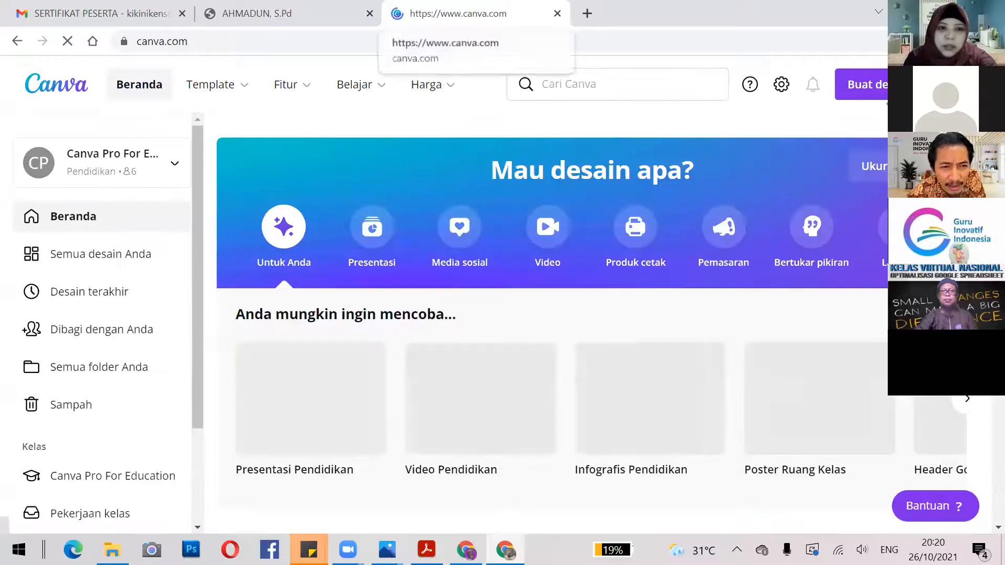
pyautogui.scroll(-6, 591, 335)
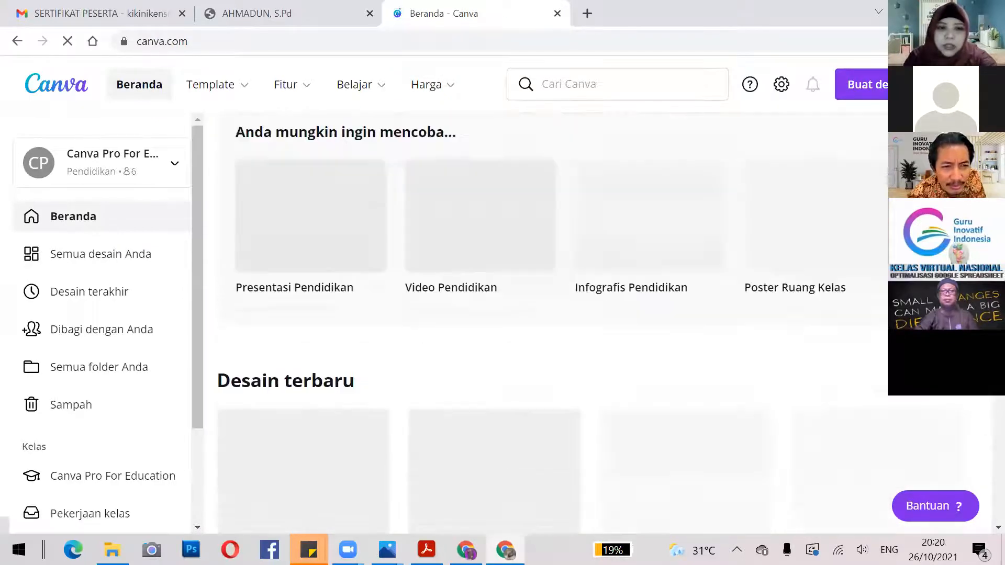
pyautogui.scroll(6, 591, 335)
pyautogui.click(657, 80)
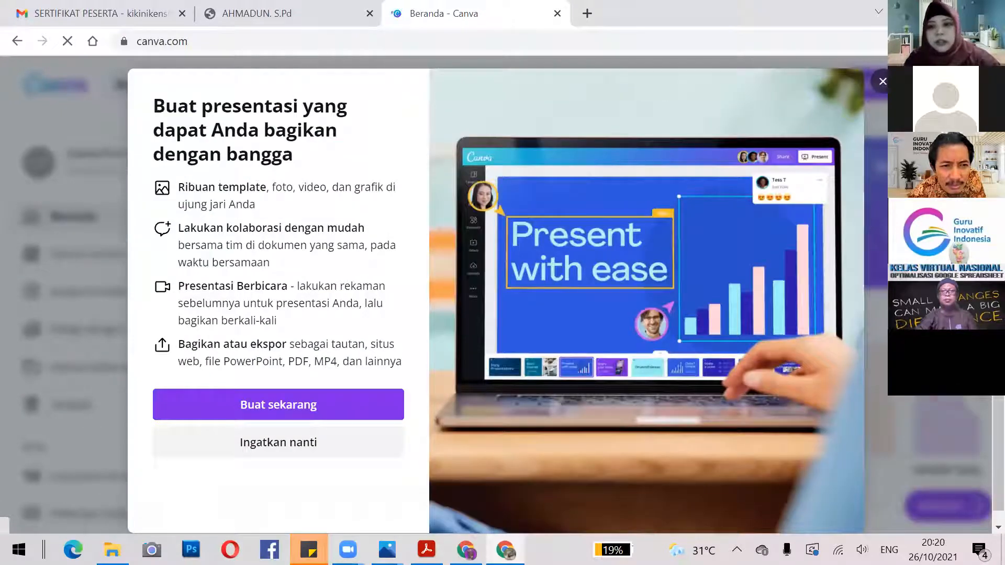
pyautogui.press('Escape')
pyautogui.write('s')
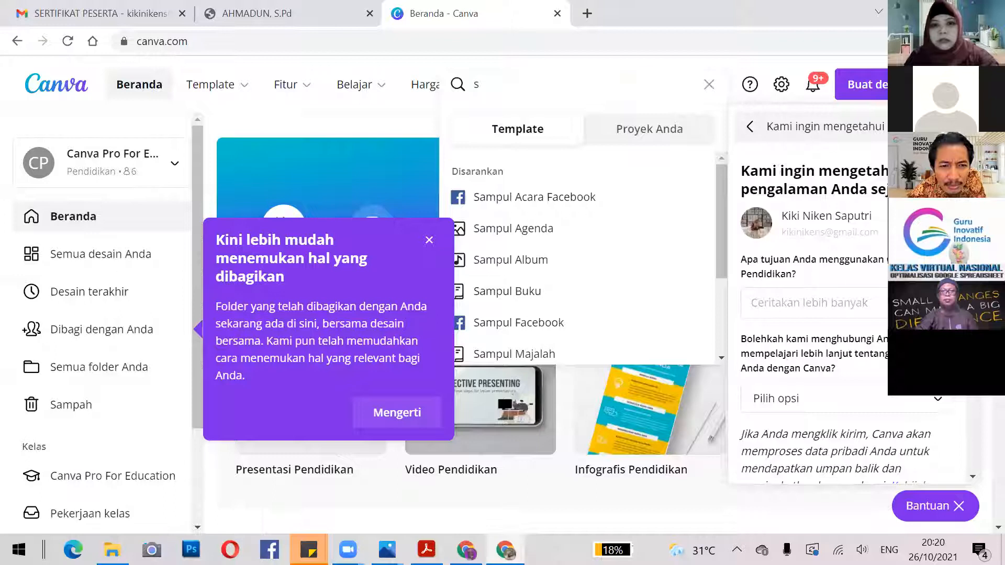
pyautogui.click(577, 90)
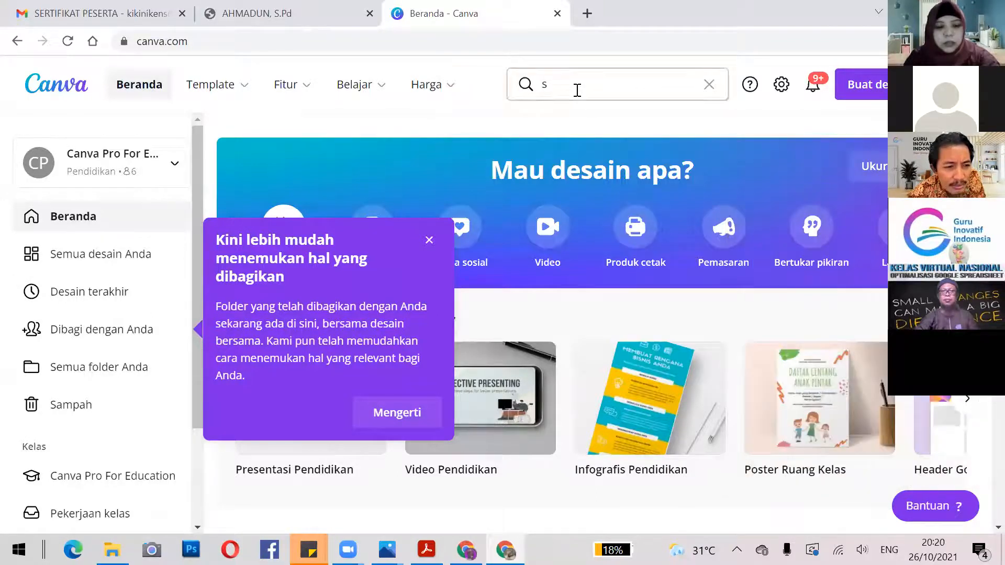
pyautogui.click(577, 90)
pyautogui.write('d')
pyautogui.press('BackSpace')
pyautogui.write('ertifikat')
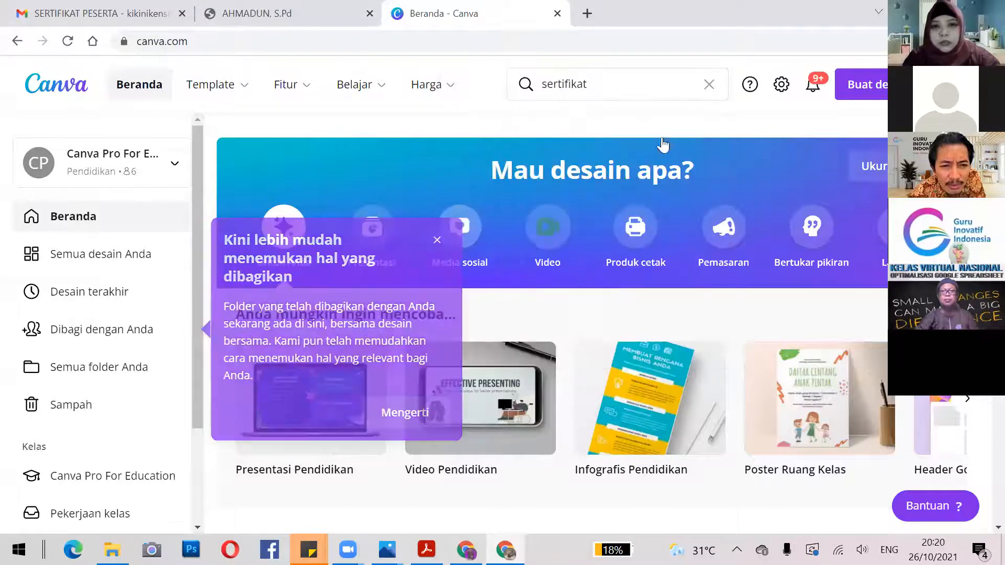
pyautogui.moveTo(715, 182); pyautogui.dragTo(731, 274)
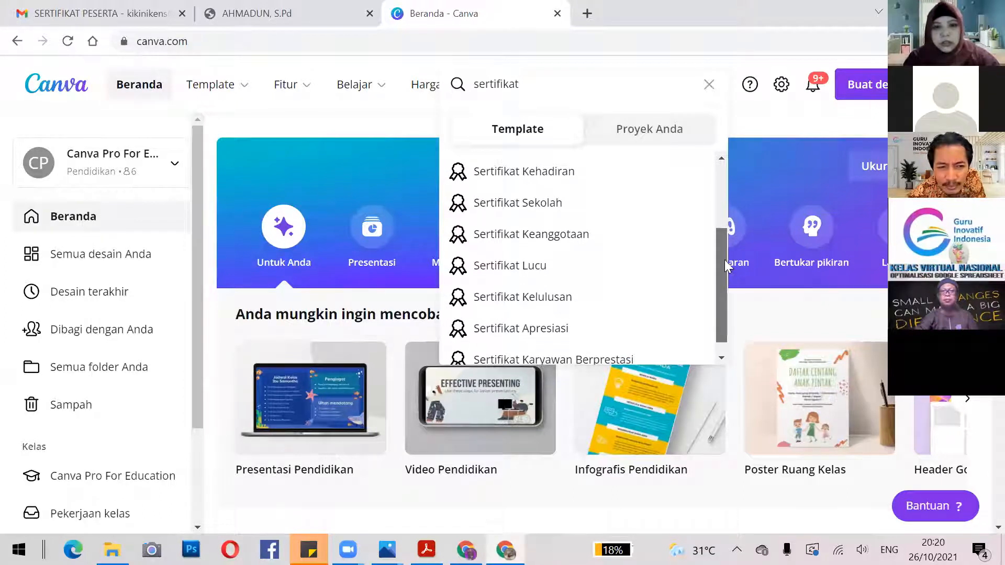
# Open the Sertifikat Sekolah template results and scroll through them.
pyautogui.click(549, 186)
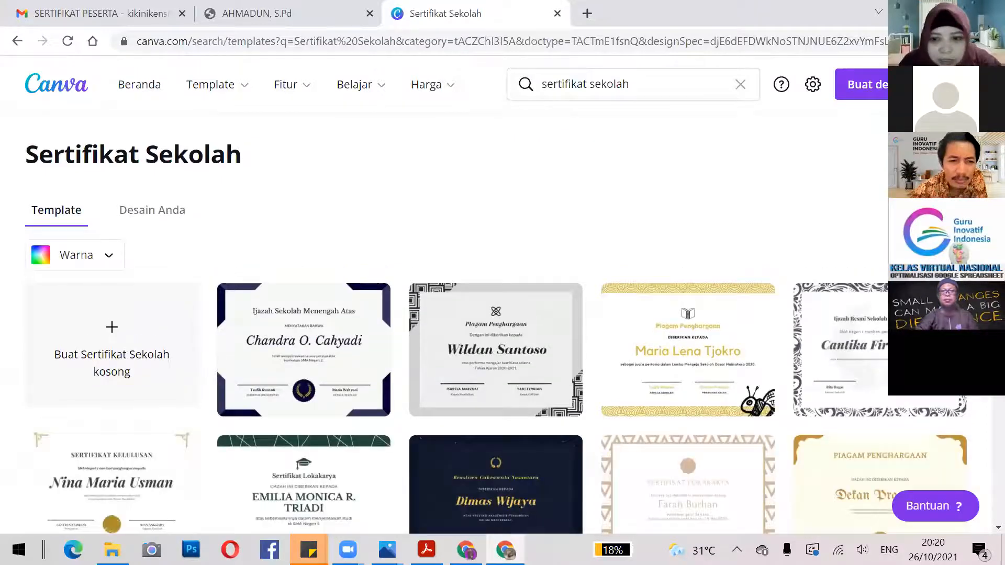
pyautogui.scroll(-1, 503, 335)
pyautogui.scroll(-2, 503, 335)
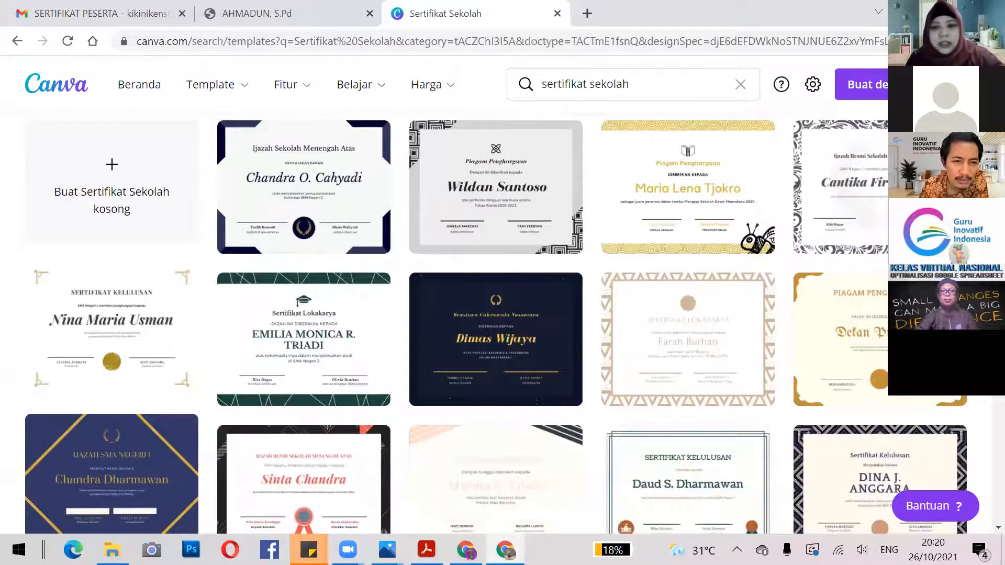
pyautogui.scroll(-2, 503, 322)
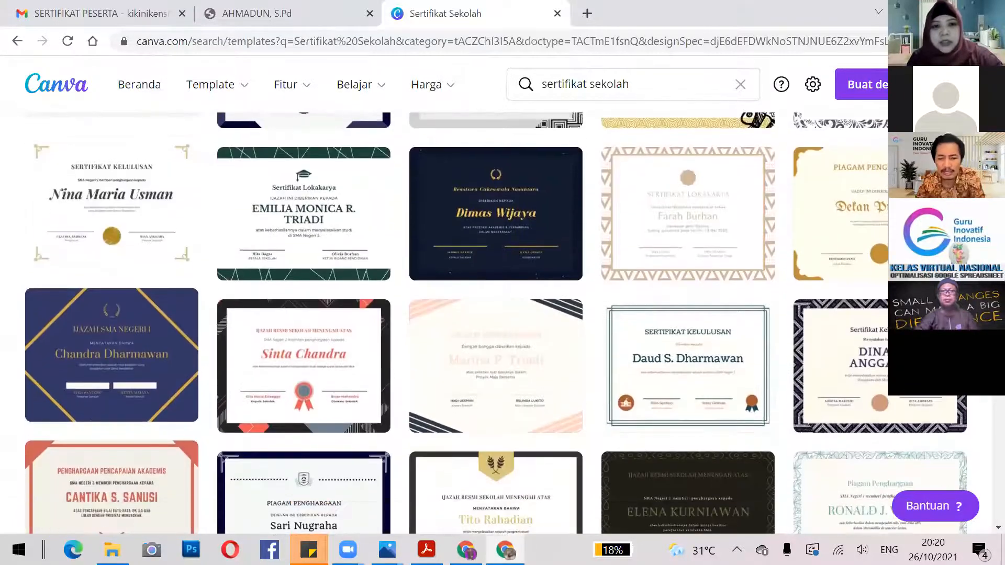
pyautogui.scroll(1, 502, 322)
pyautogui.scroll(1, 683, 87)
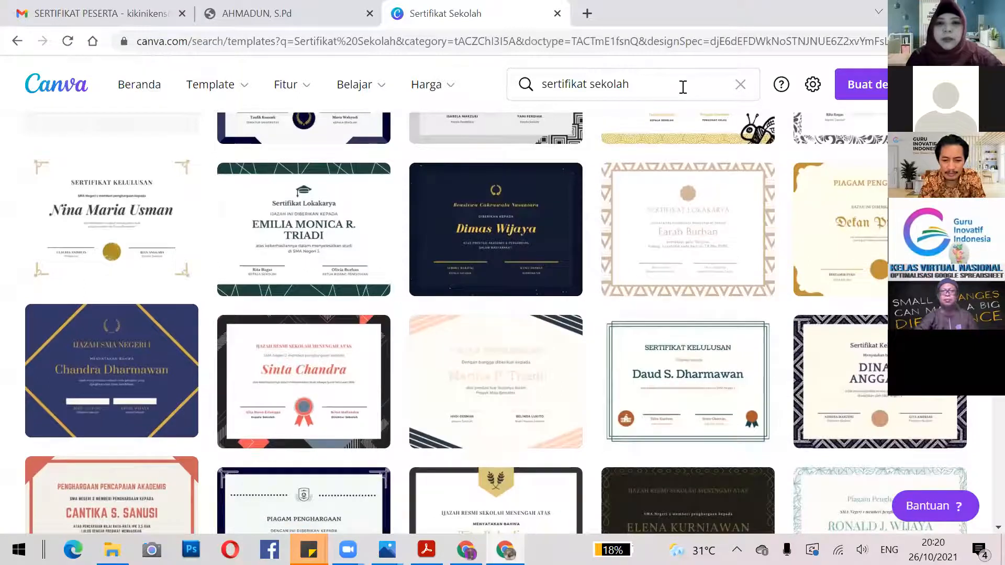
pyautogui.scroll(-1, 683, 87)
pyautogui.scroll(5, 683, 87)
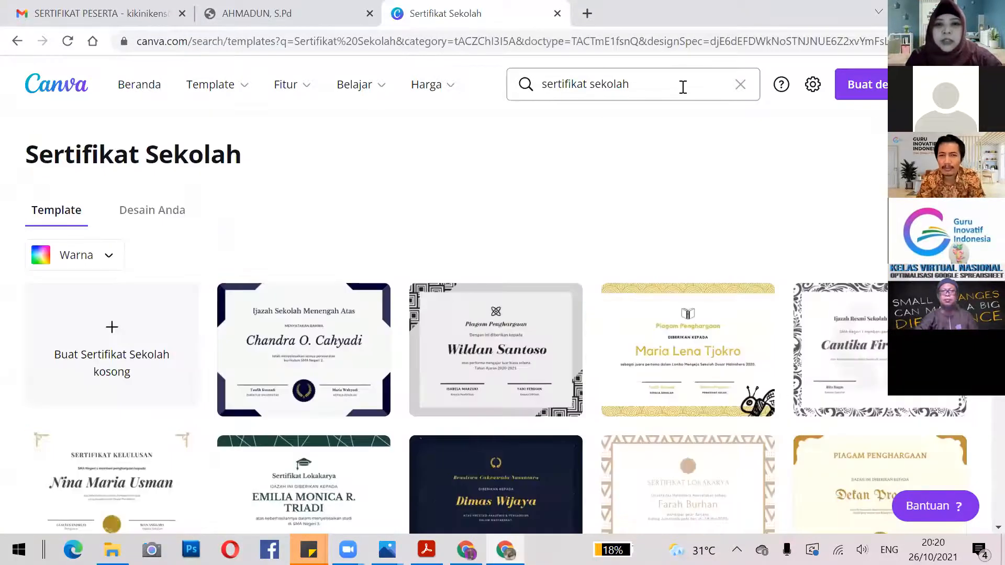
# Trim the search term and reopen the Sertifikat Sekolah templates, scrolling further down.
pyautogui.click(683, 87)
pyautogui.press('BackSpace')
pyautogui.press('BackSpace')
pyautogui.press('BackSpace')
pyautogui.press('BackSpace')
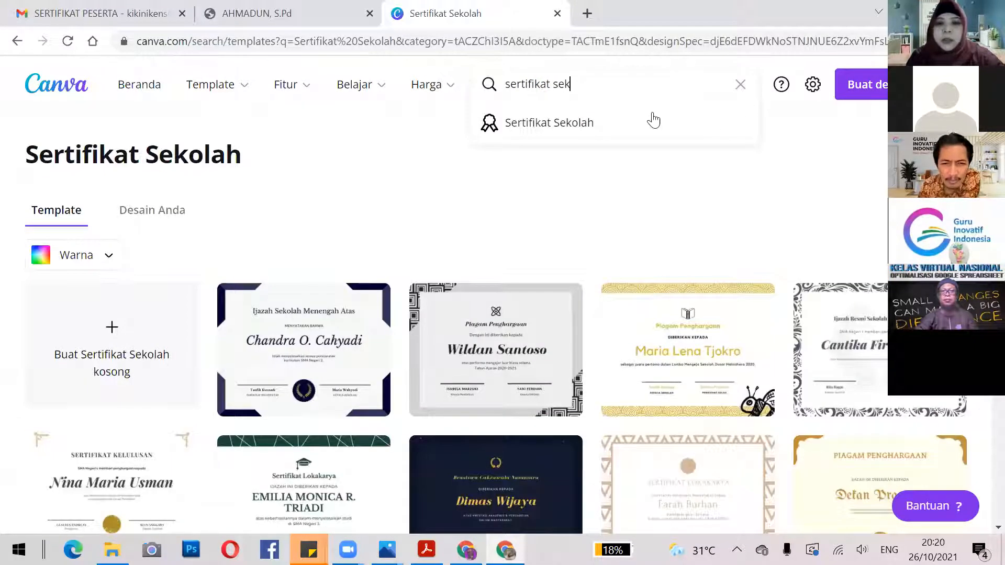
pyautogui.press('BackSpace')
pyautogui.press('BackSpace')
pyautogui.press('BackSpace')
pyautogui.press('BackSpace')
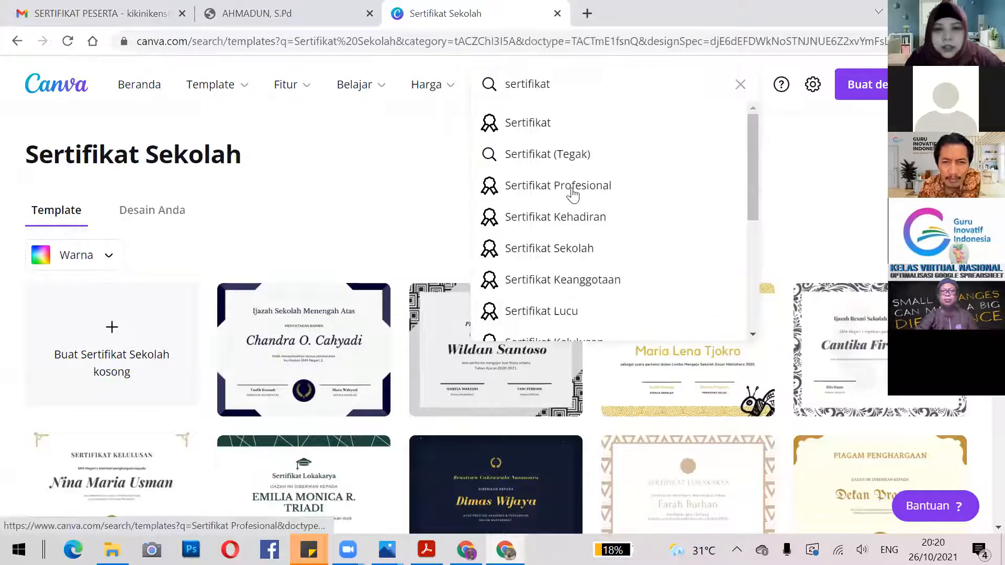
pyautogui.click(576, 254)
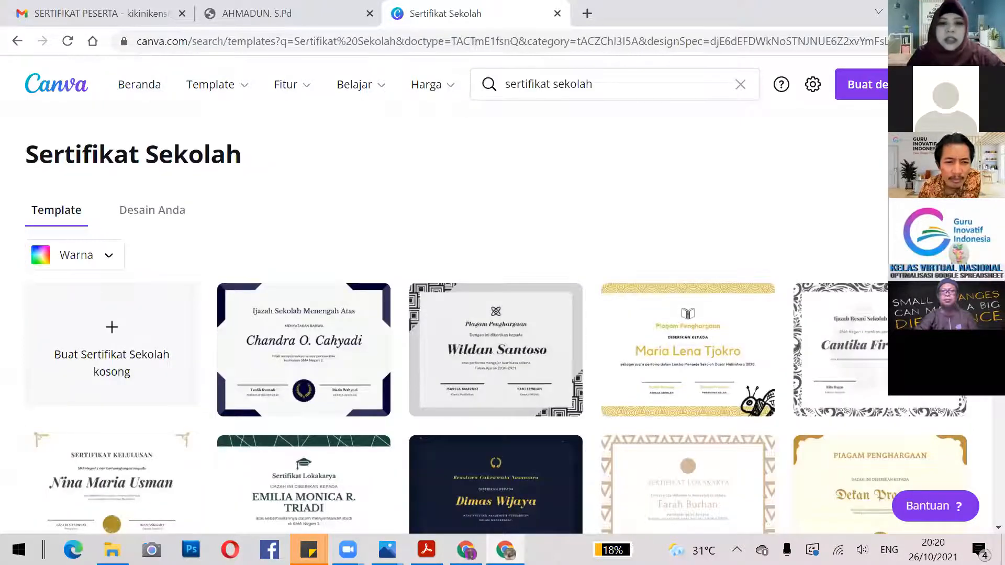
pyautogui.scroll(-2, 502, 314)
pyautogui.scroll(-1, 550, 273)
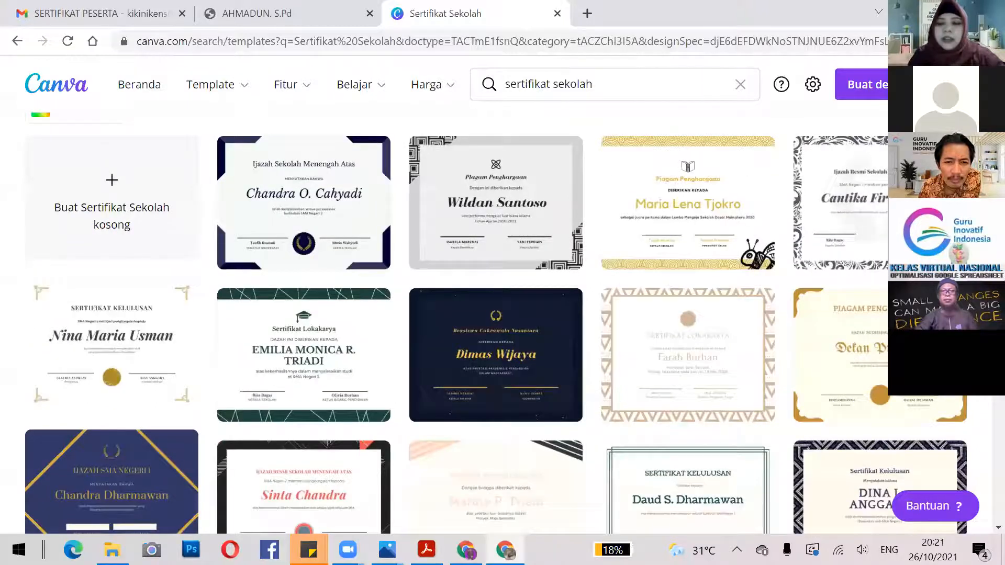
pyautogui.scroll(-1, 496, 324)
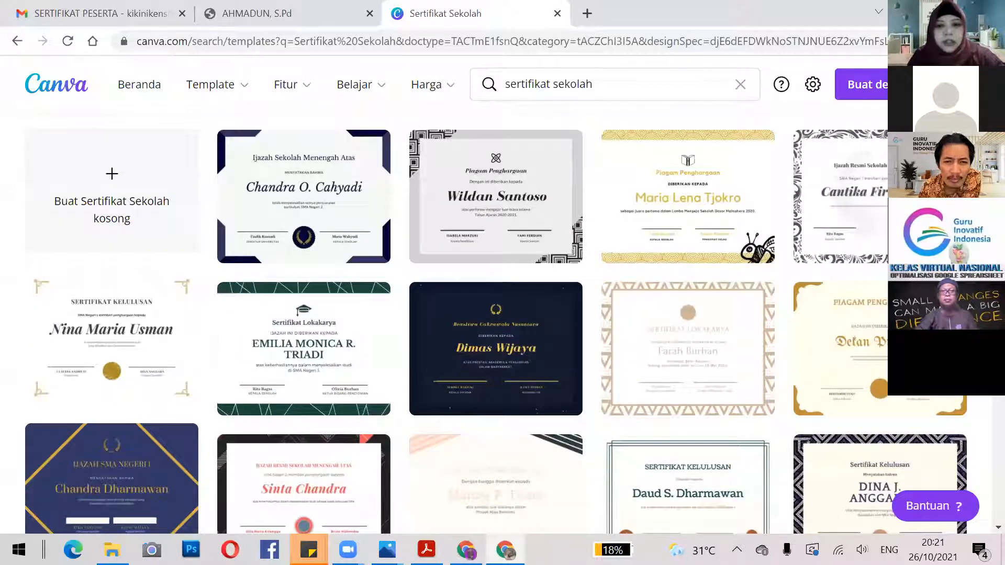
pyautogui.scroll(-9, 502, 314)
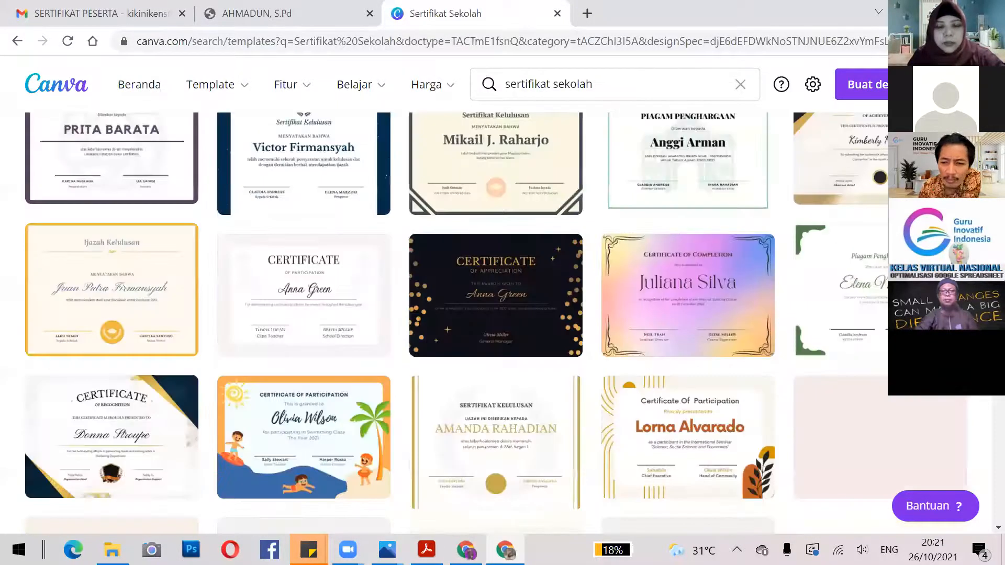
pyautogui.scroll(-3, 503, 314)
pyautogui.scroll(-6, 502, 314)
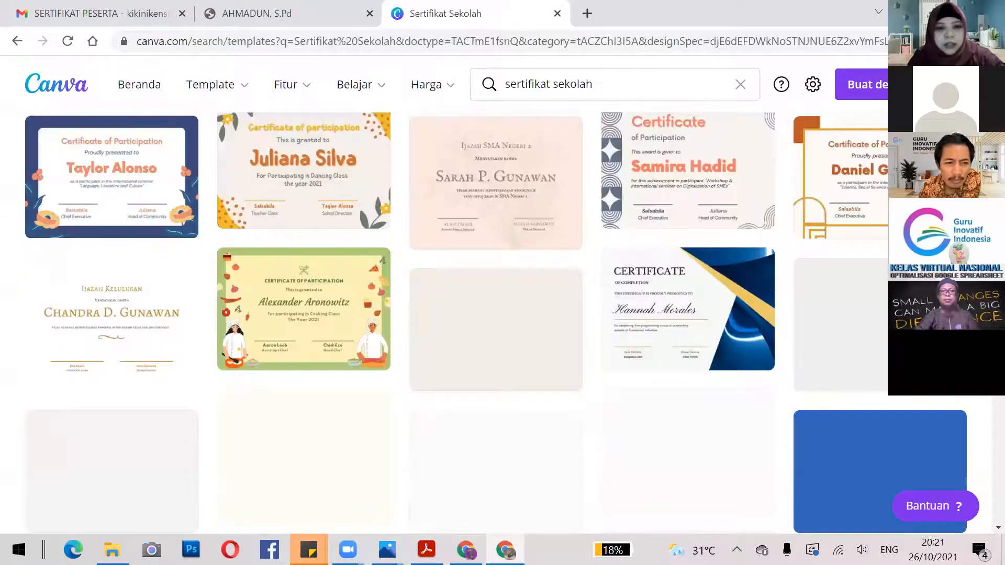
pyautogui.scroll(-4, 502, 314)
pyautogui.scroll(-2, 984, 424)
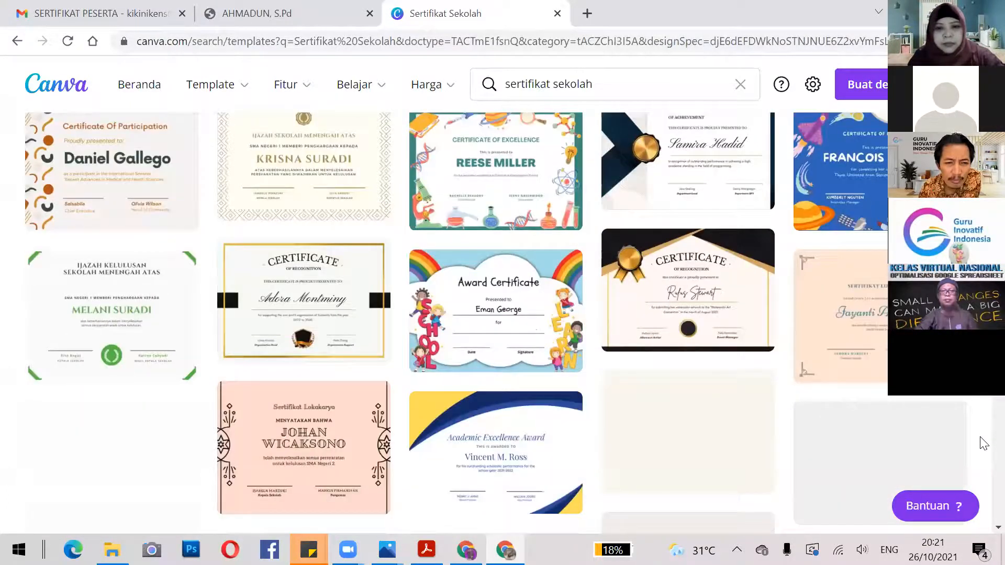
pyautogui.scroll(-6, 984, 450)
pyautogui.moveTo(980, 470); pyautogui.dragTo(858, 118)
# Remove 'sekolah' to browse all sertifikat templates, then switch to the participant data spreadsheet.
pyautogui.click(629, 85)
pyautogui.doubleClick(555, 96)
pyautogui.press('BackSpace')
pyautogui.press('Return')
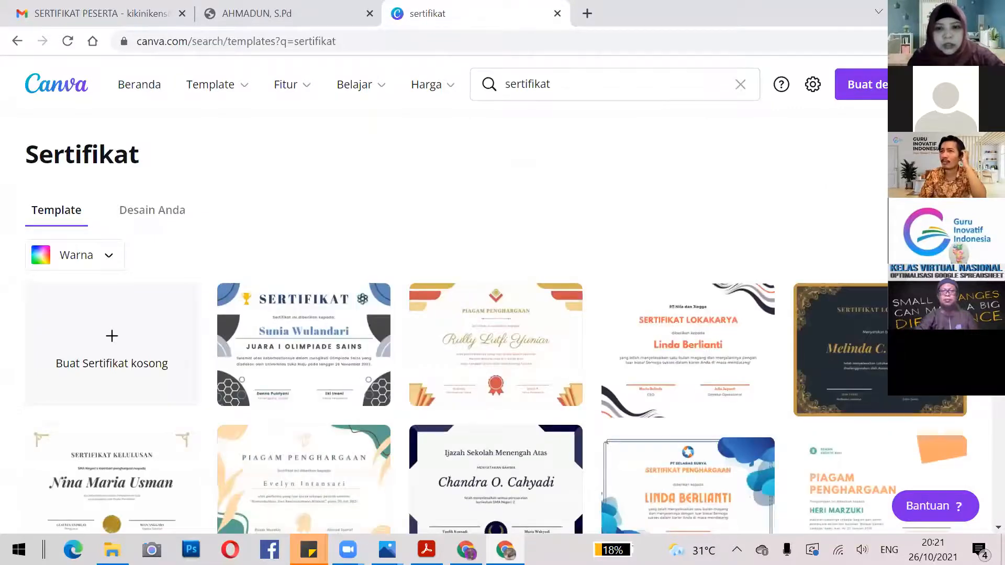
pyautogui.scroll(-7, 503, 314)
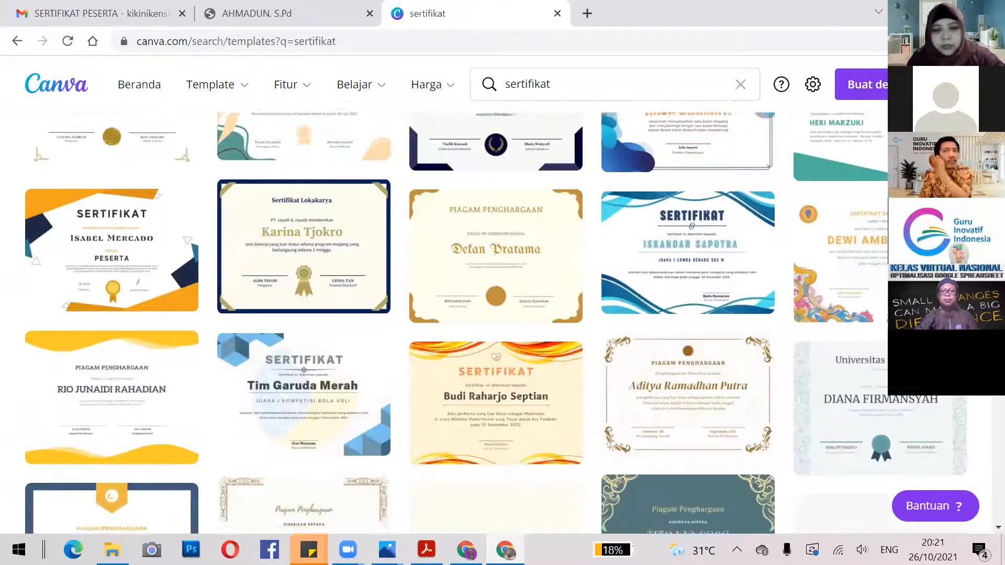
pyautogui.scroll(-4, 750, 343)
pyautogui.scroll(-1, 651, 402)
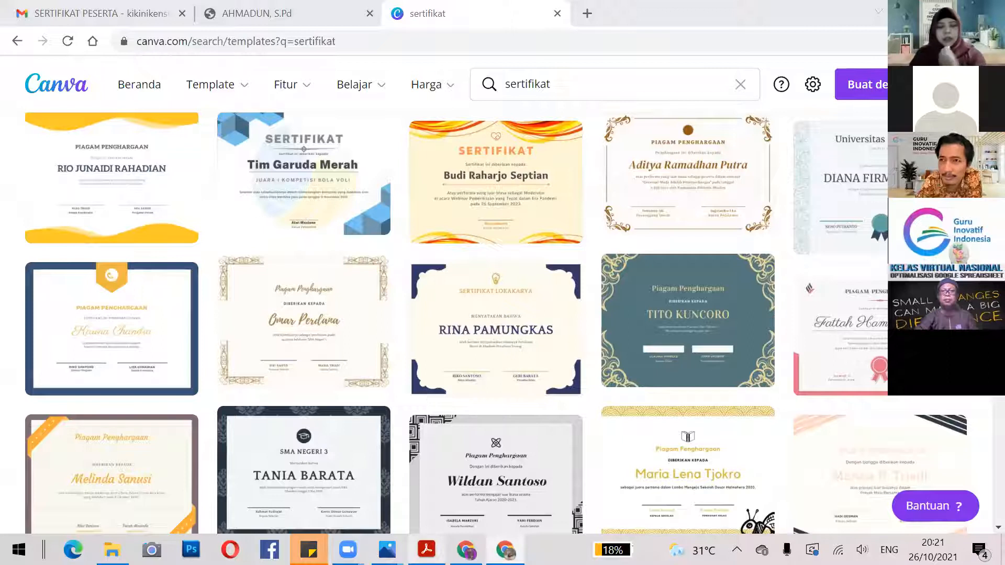
pyautogui.click(466, 550)
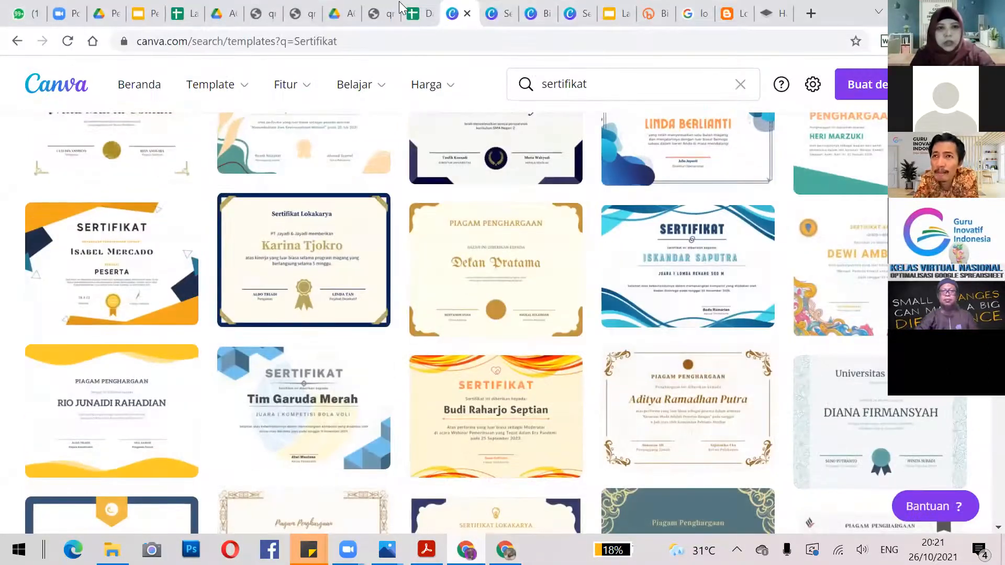
pyautogui.click(406, 9)
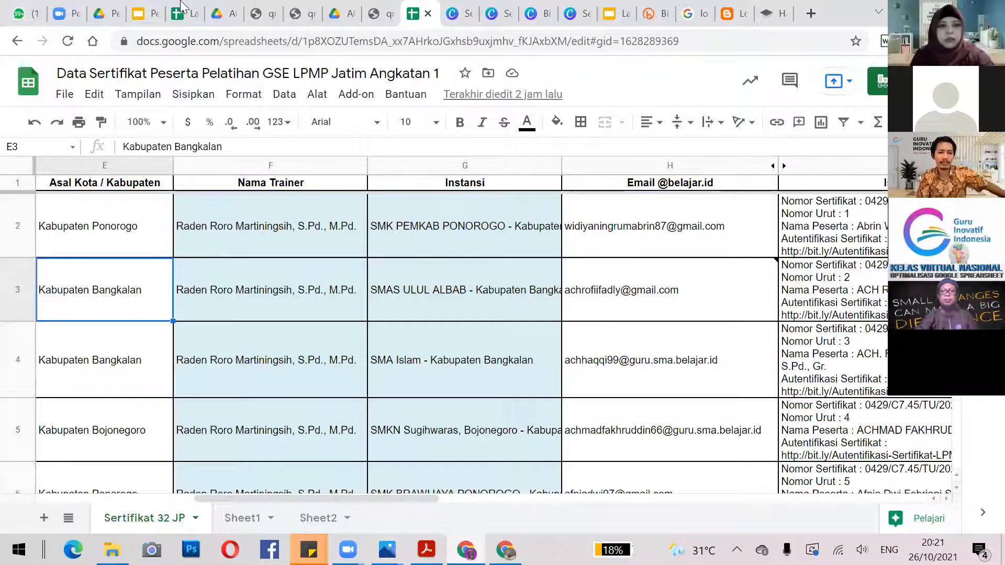
# Switch to the Latihan Sertifikat sheet and review AutoCrat's existing jobs 'Latihan sertifikat 1' and 'Latihan Sertifikat'.
pyautogui.hotkey('ctrl', '5')
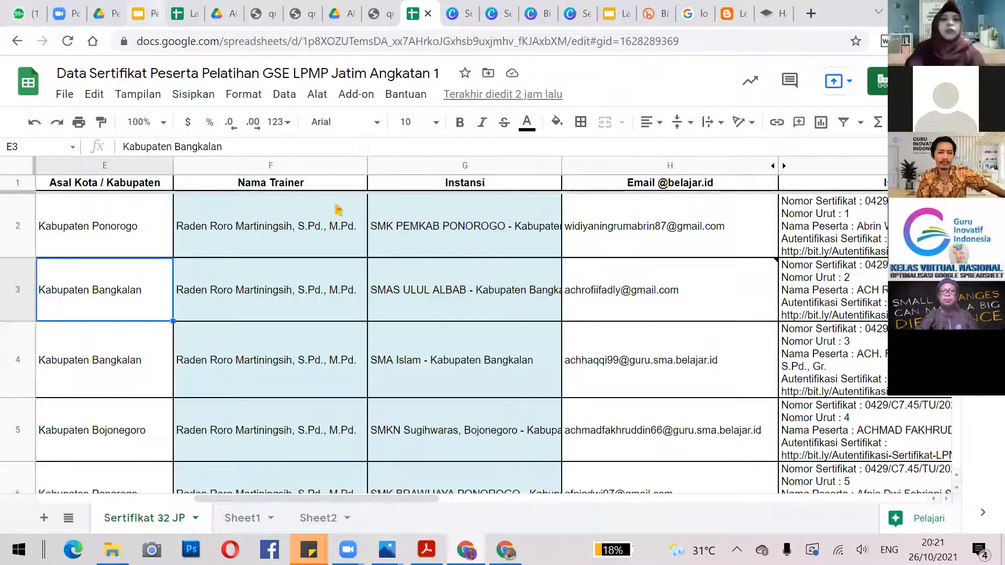
pyautogui.press('Left')
pyautogui.press('Left')
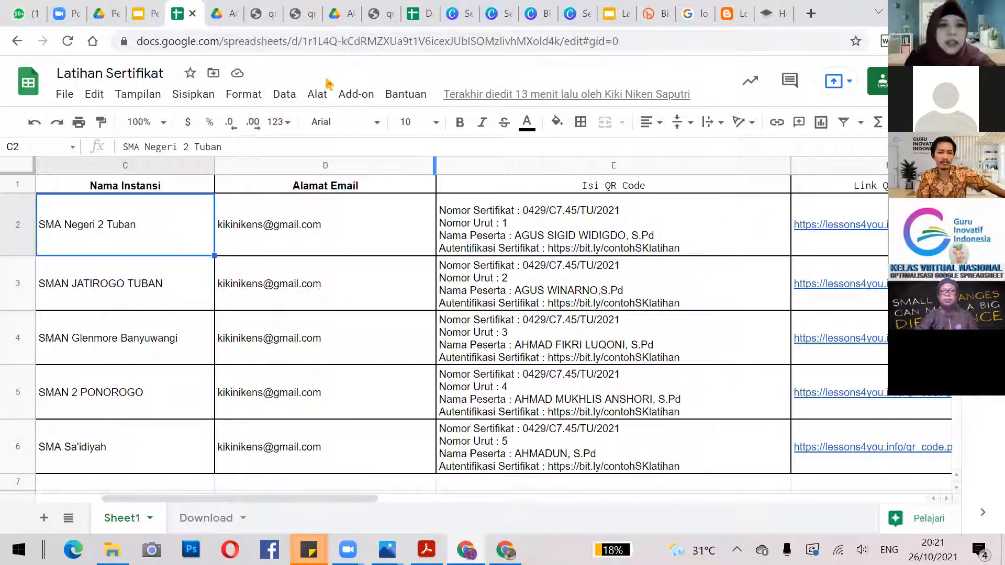
pyautogui.click(355, 97)
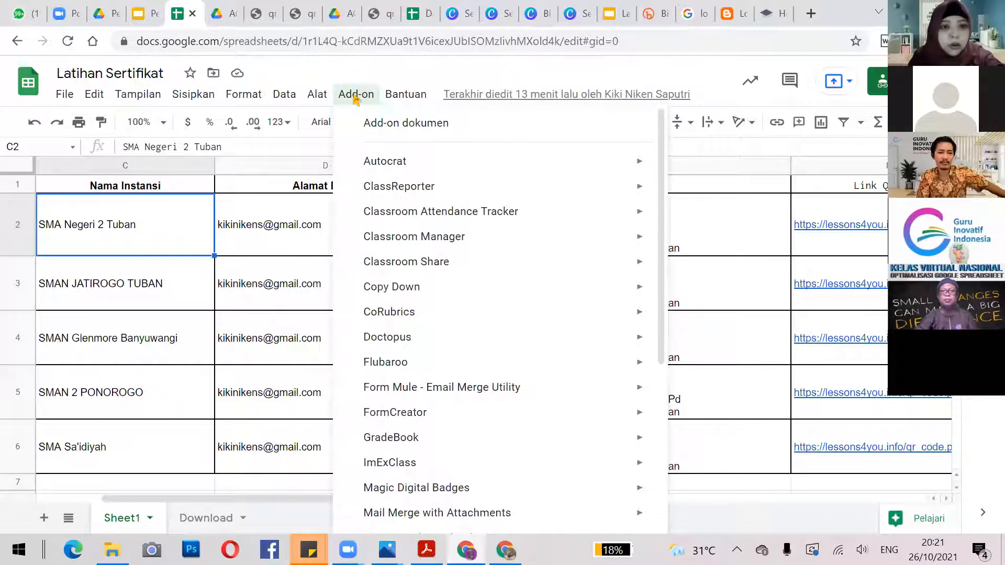
pyautogui.moveTo(401, 167)
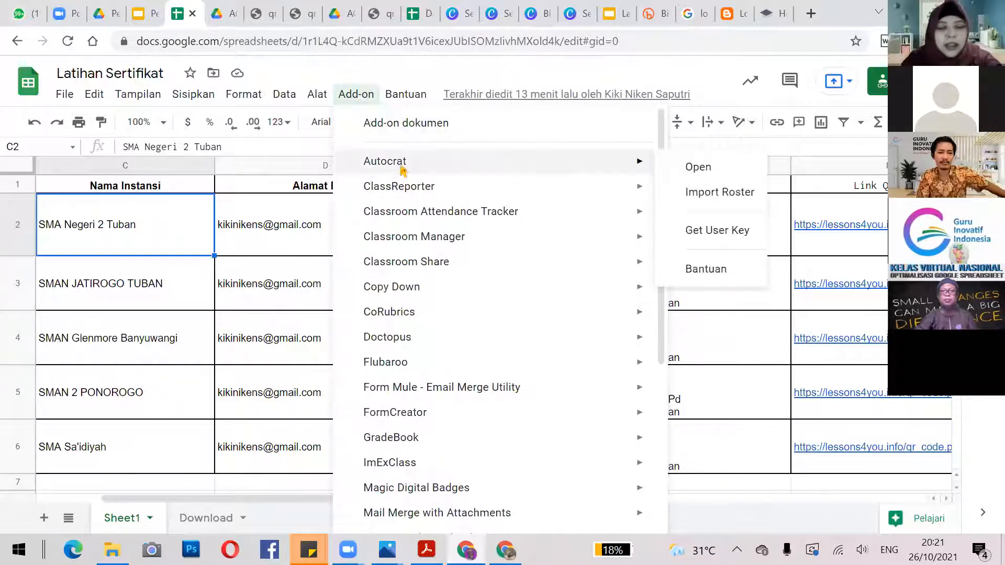
pyautogui.click(693, 166)
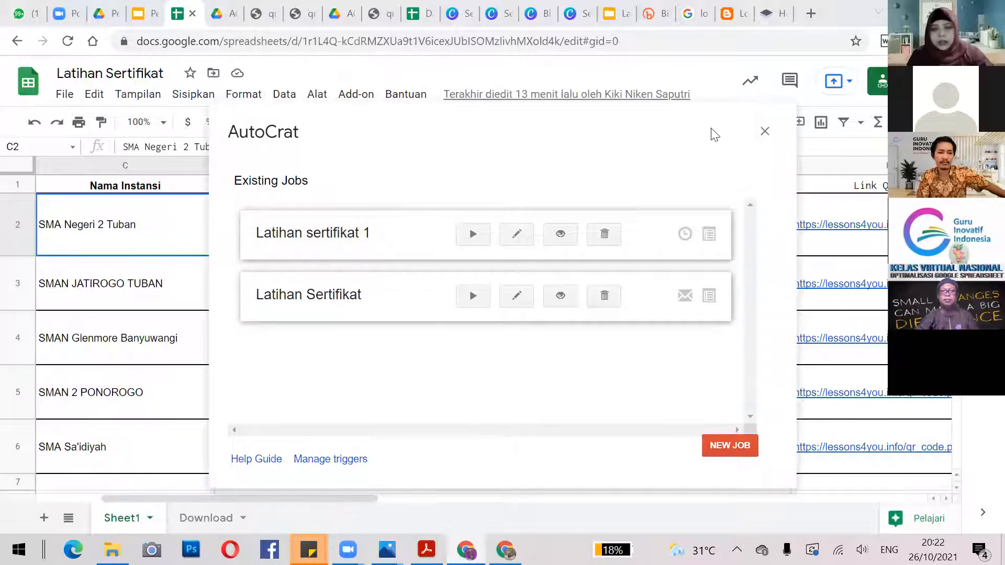
pyautogui.click(765, 132)
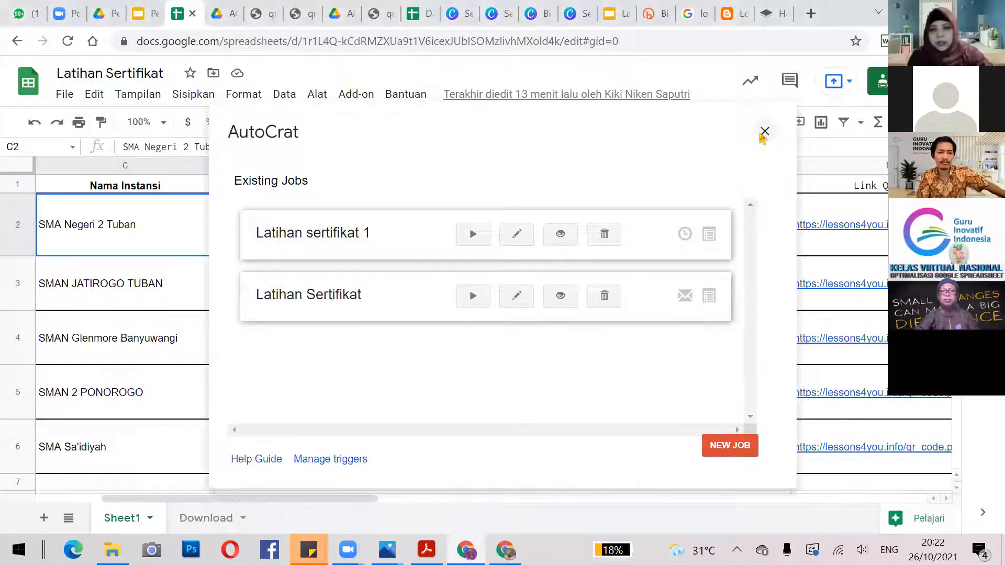
# Clear AutoCrat's old merged doc IDs, URLs, links and status from H1:L6.
pyautogui.click(831, 219)
pyautogui.press('Right')
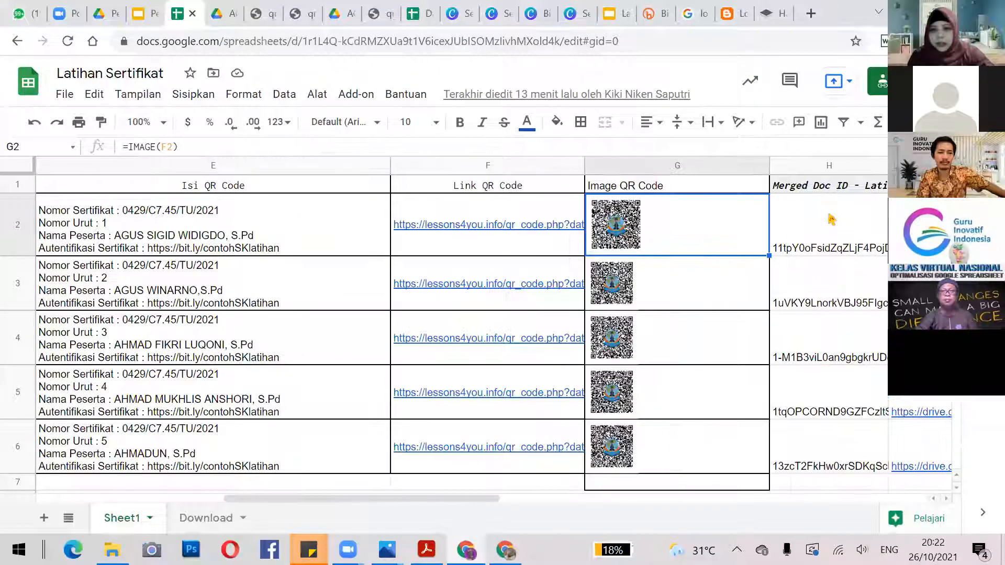
pyautogui.press('Right')
pyautogui.press('Right')
pyautogui.press('Right')
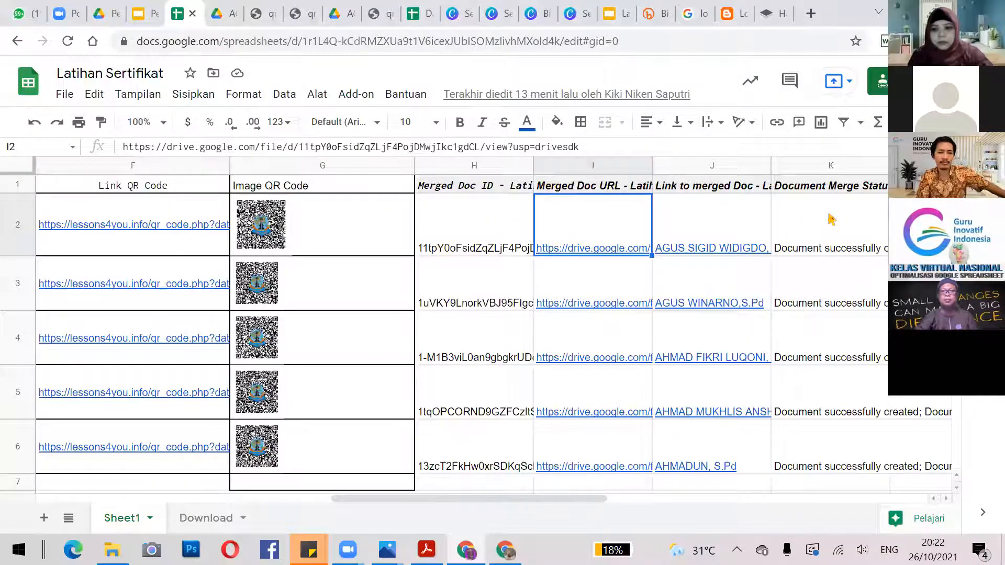
pyautogui.press('Left')
pyautogui.press('Left')
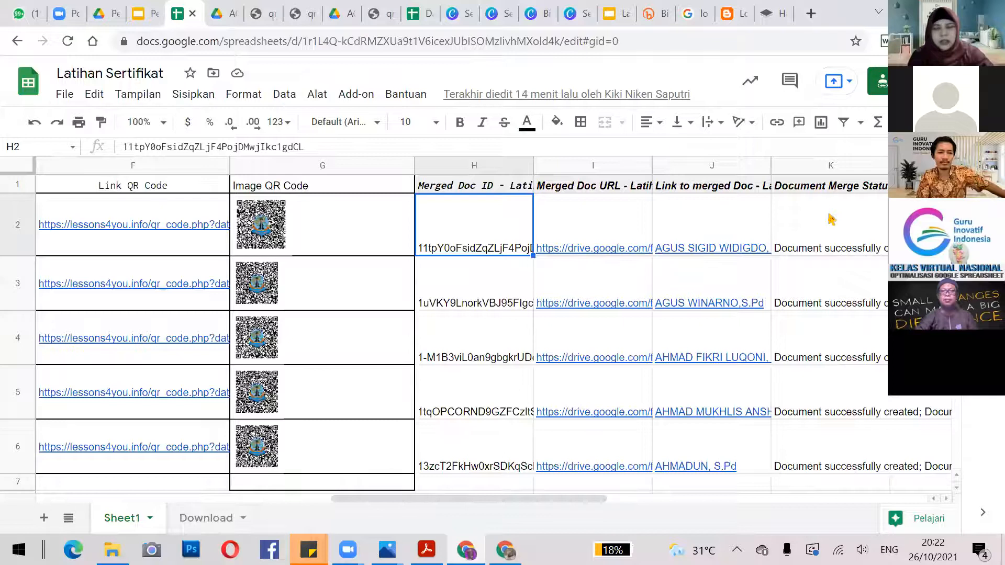
pyautogui.press('Up')
pyautogui.press('Right')
pyautogui.press('Left')
pyautogui.hotkey('shift', 'Right')
pyautogui.hotkey('shift', 'Right')
pyautogui.hotkey('shift', 'Right')
pyautogui.hotkey('shift', 'Right')
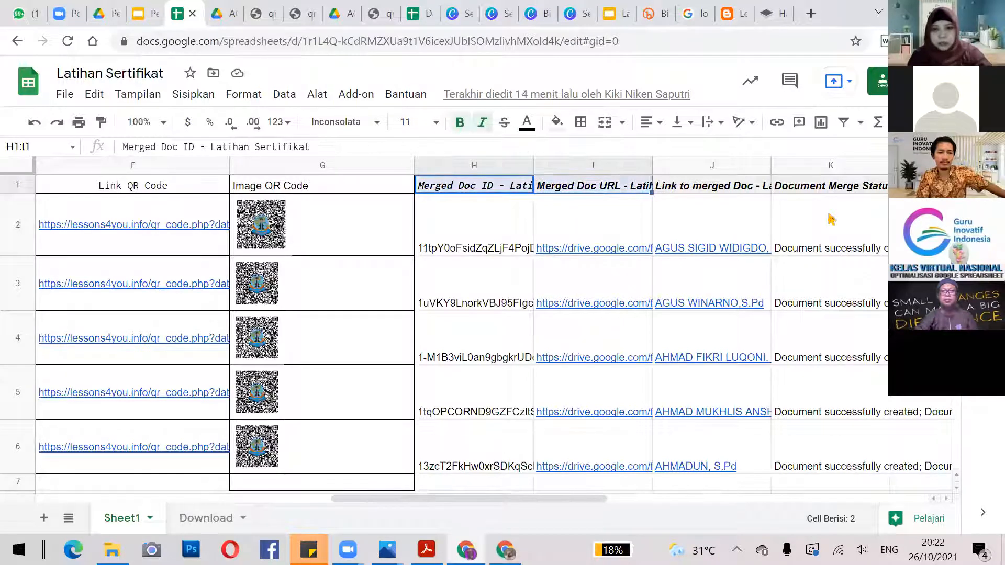
pyautogui.hotkey('shift', 'Down')
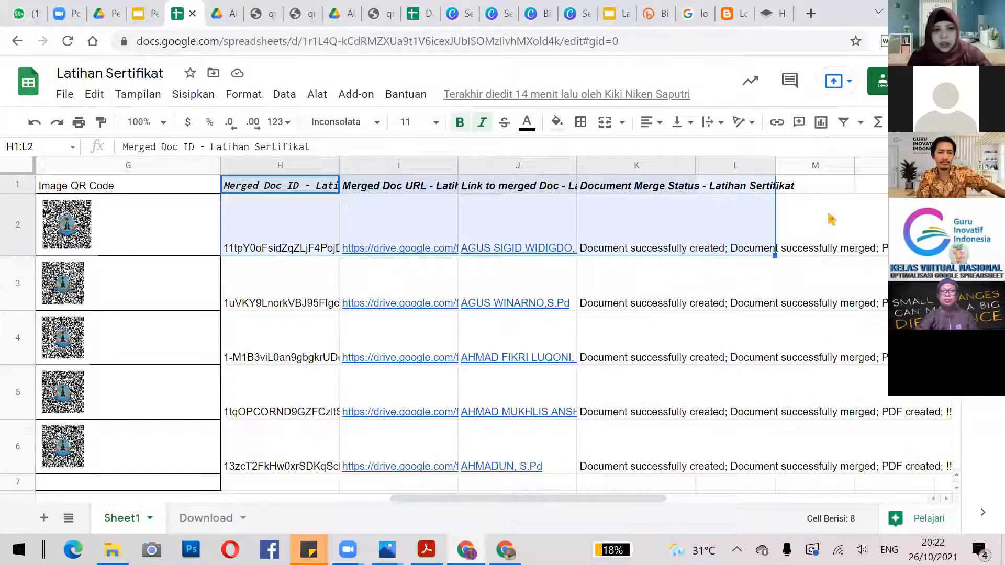
pyautogui.hotkey('shift', 'Down')
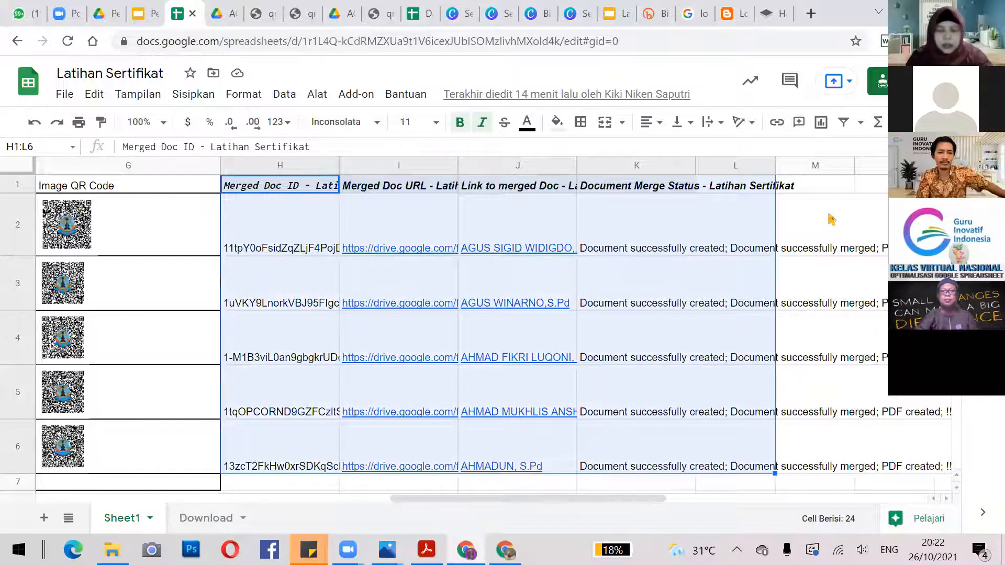
pyautogui.press('Delete')
pyautogui.press('Left')
pyautogui.press('Left')
pyautogui.press('Left')
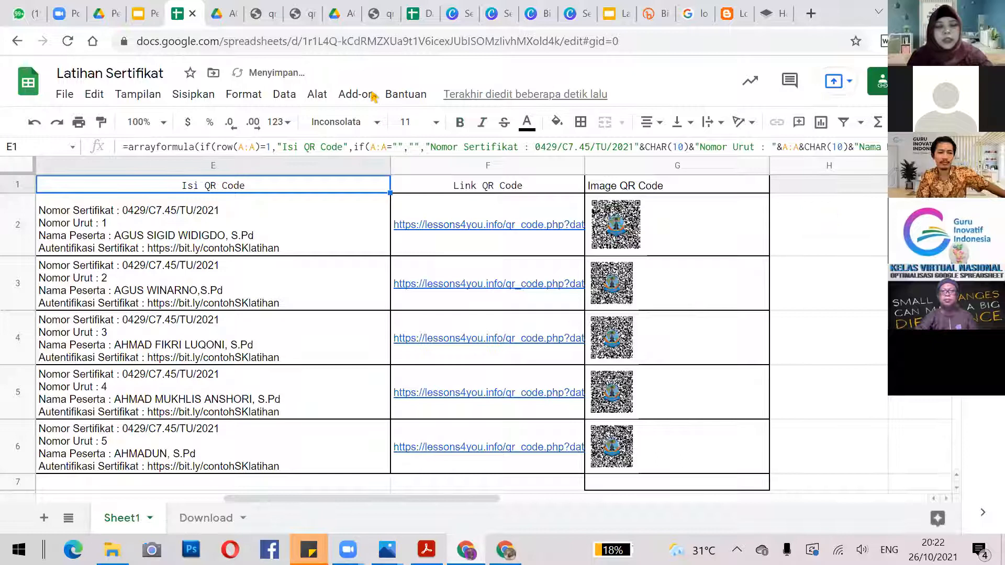
pyautogui.press('Left')
pyautogui.press('Left')
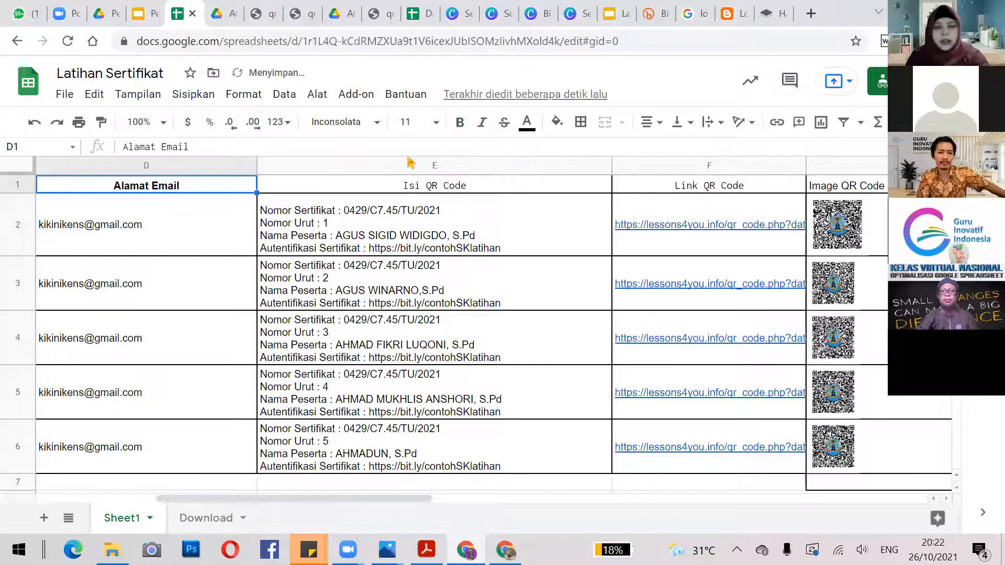
# Launch the AutoCrat add-on from the Add-ons menu.
pyautogui.press('Right')
pyautogui.click(356, 94)
pyautogui.moveTo(628, 163)
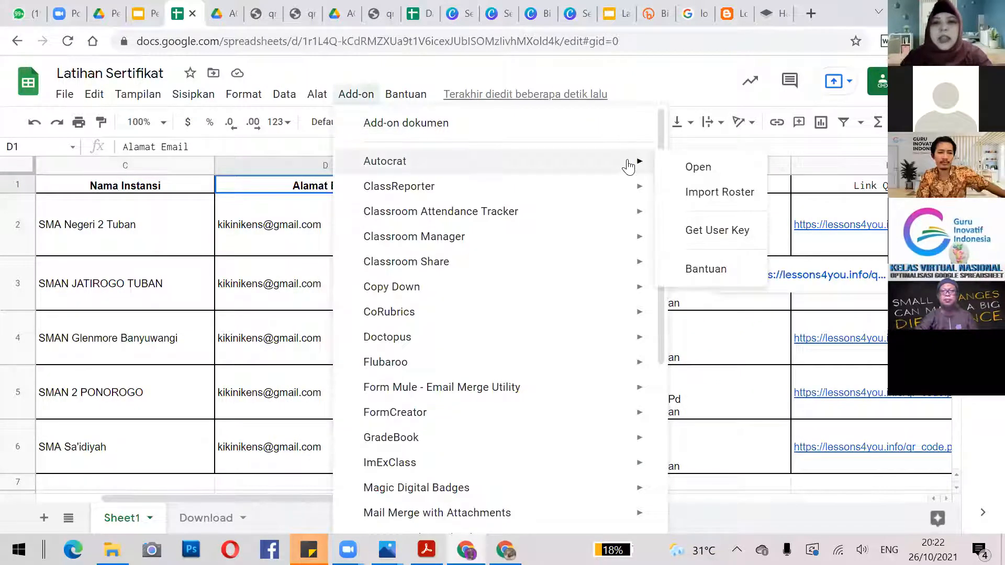
pyautogui.click(689, 167)
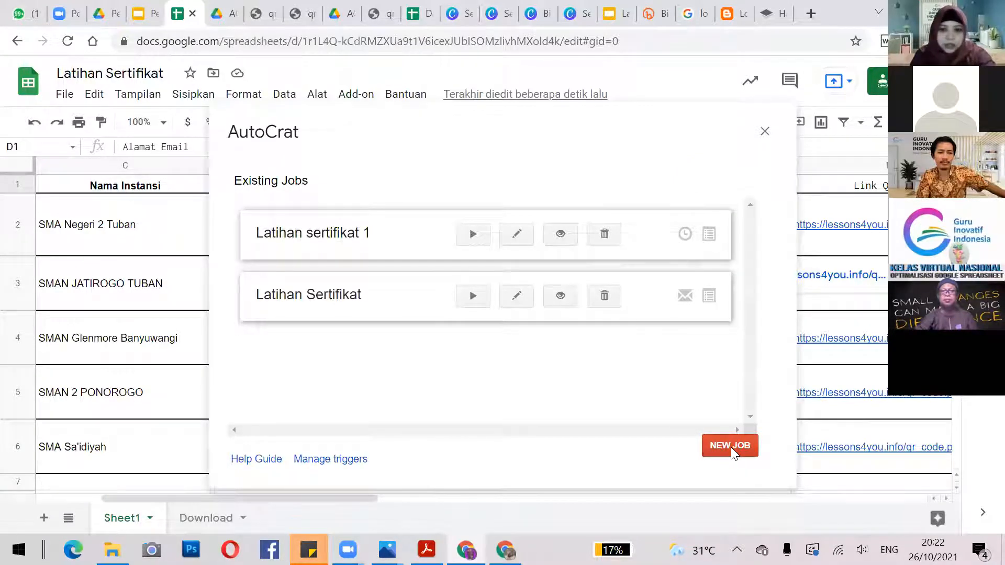
# Create a new merge job named 'Percobaan' and continue to template selection.
pyautogui.click(731, 447)
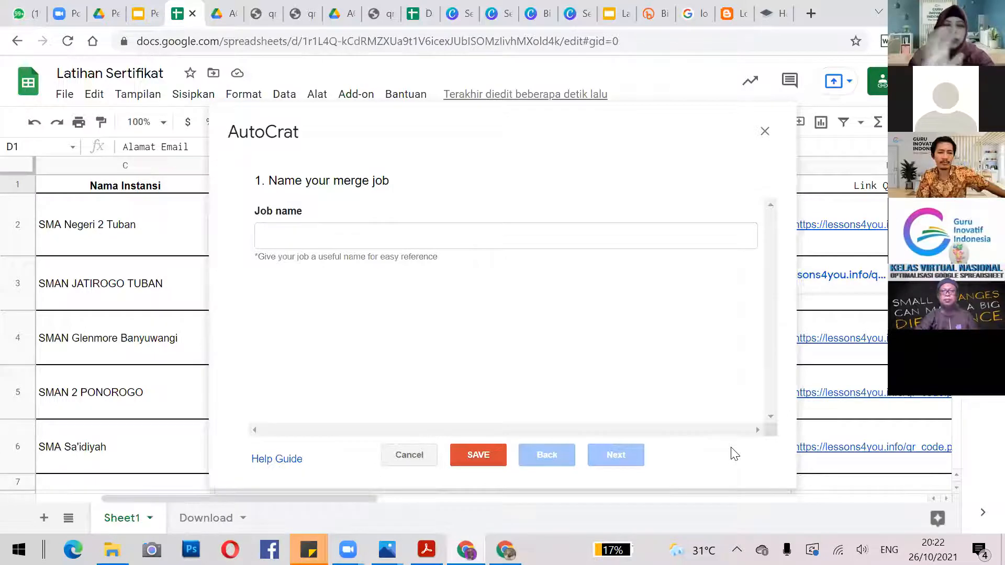
pyautogui.click(432, 241)
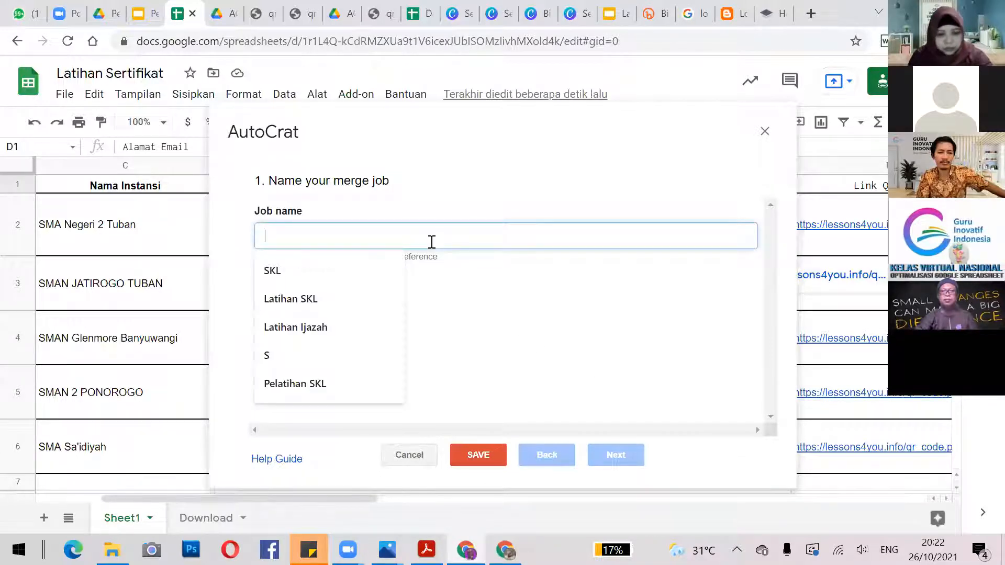
pyautogui.press('capslock')
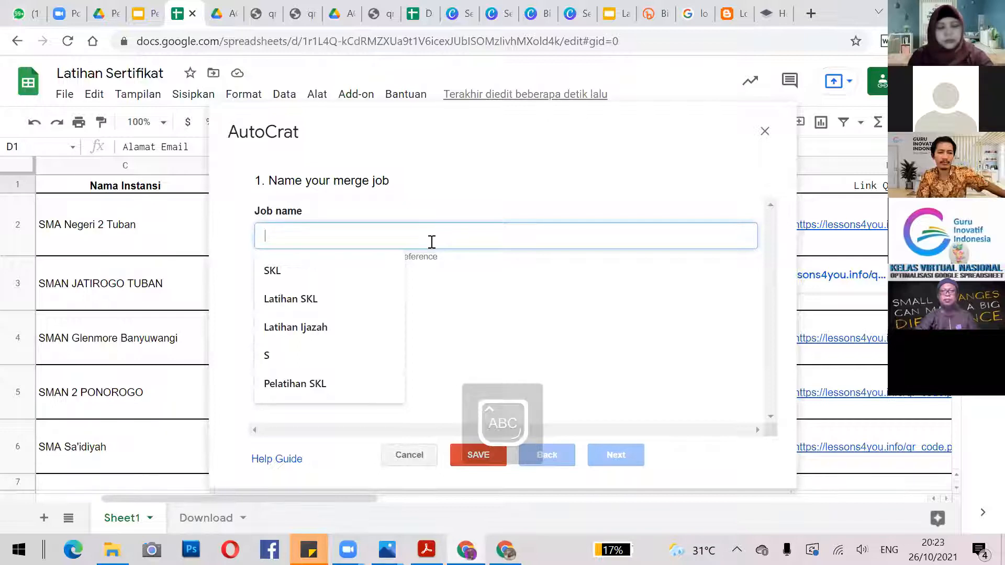
pyautogui.press('capslock')
pyautogui.write('Percobaa')
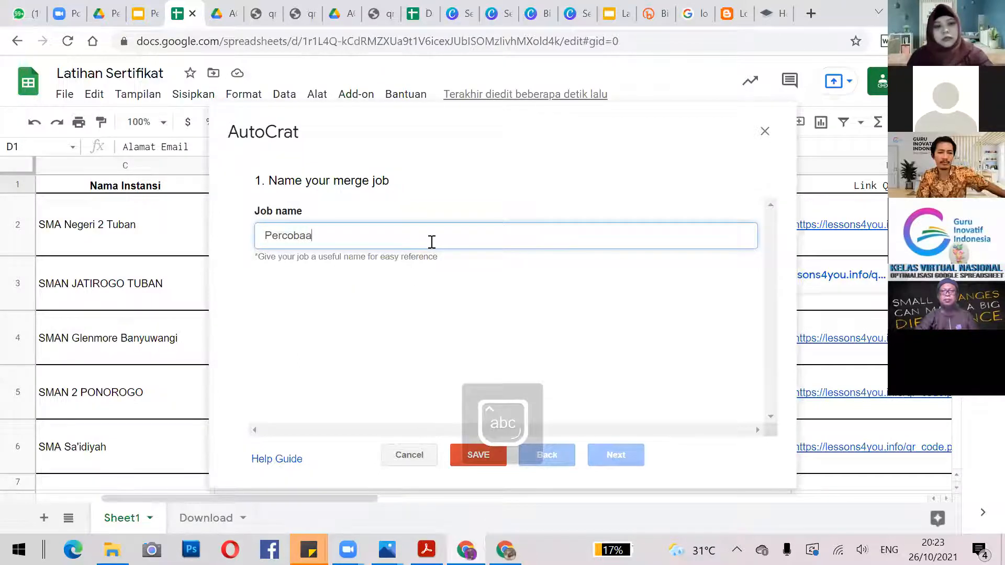
pyautogui.write('n')
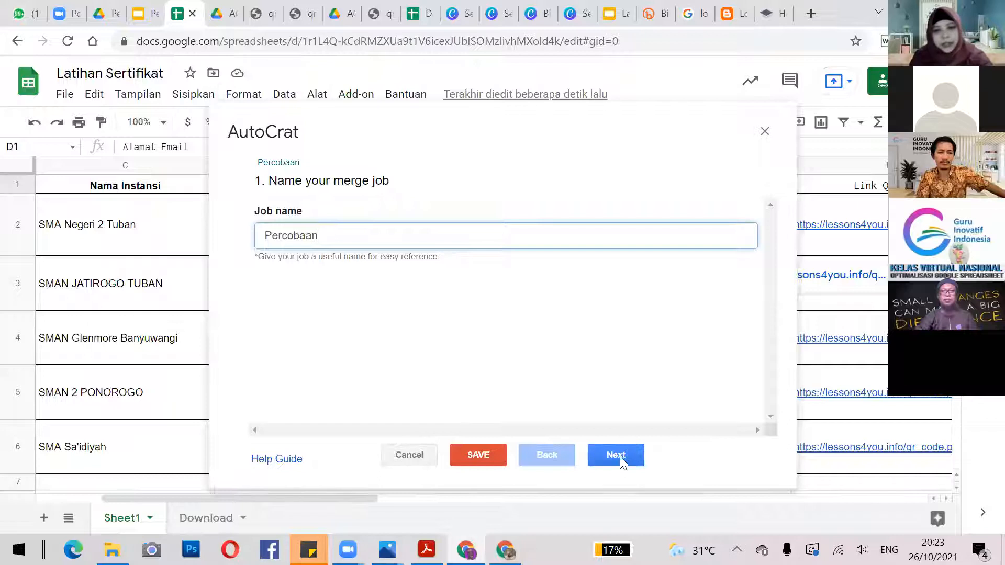
pyautogui.click(617, 455)
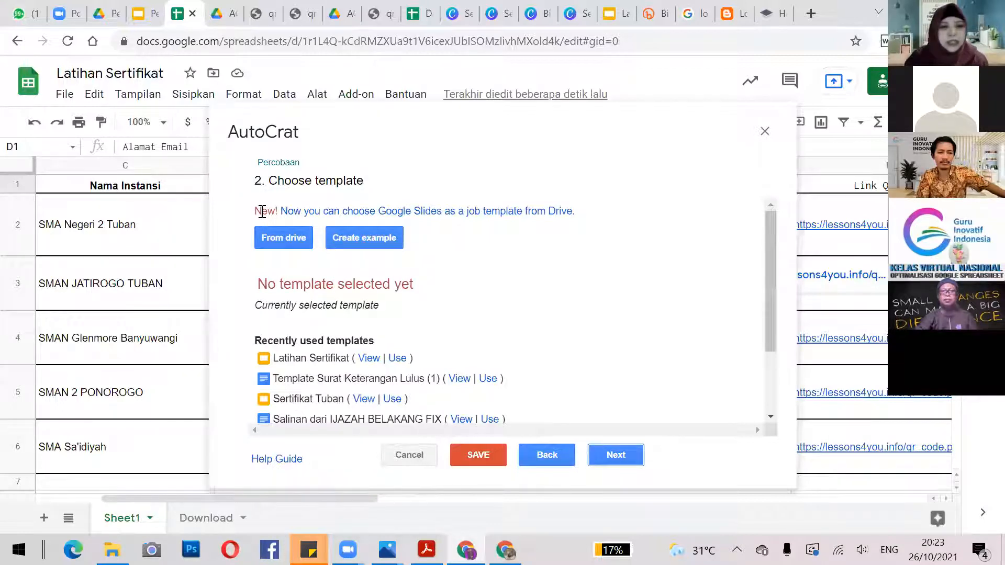
# Pick the Latihan Sertifikat slides from Drive as the template and advance to data mapping.
pyautogui.click(286, 241)
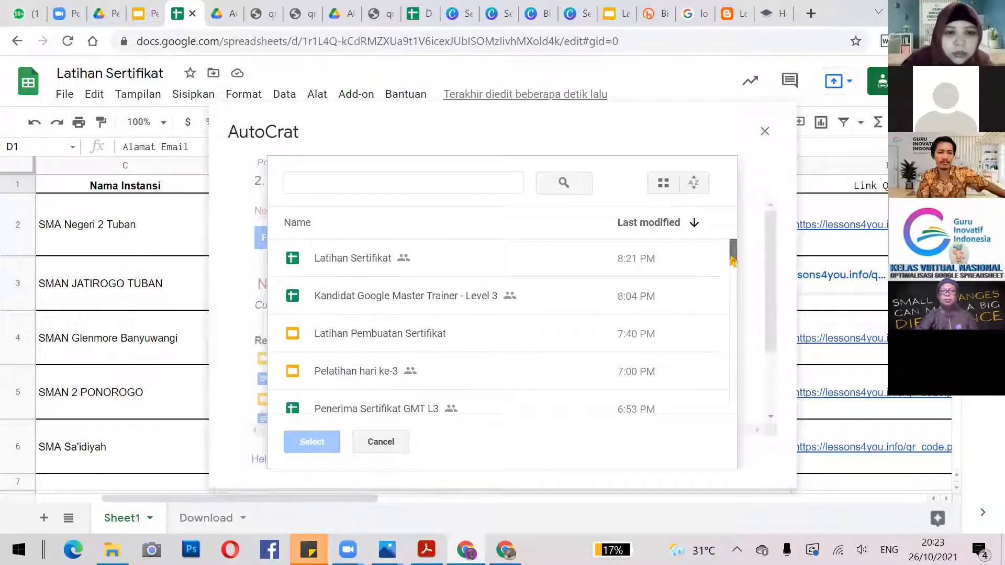
pyautogui.scroll(-3, 732, 262)
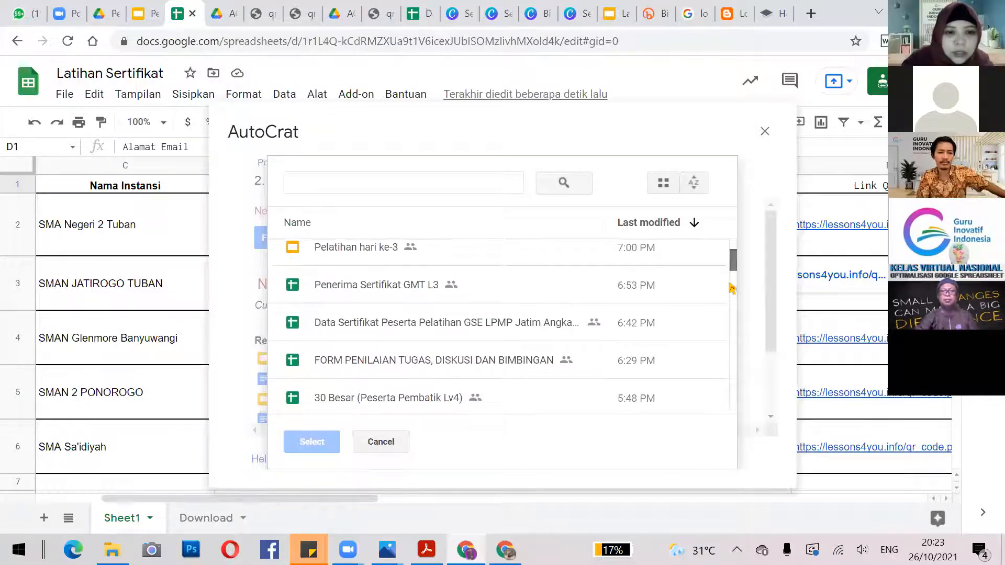
pyautogui.scroll(-5, 732, 293)
pyautogui.scroll(-10, 731, 324)
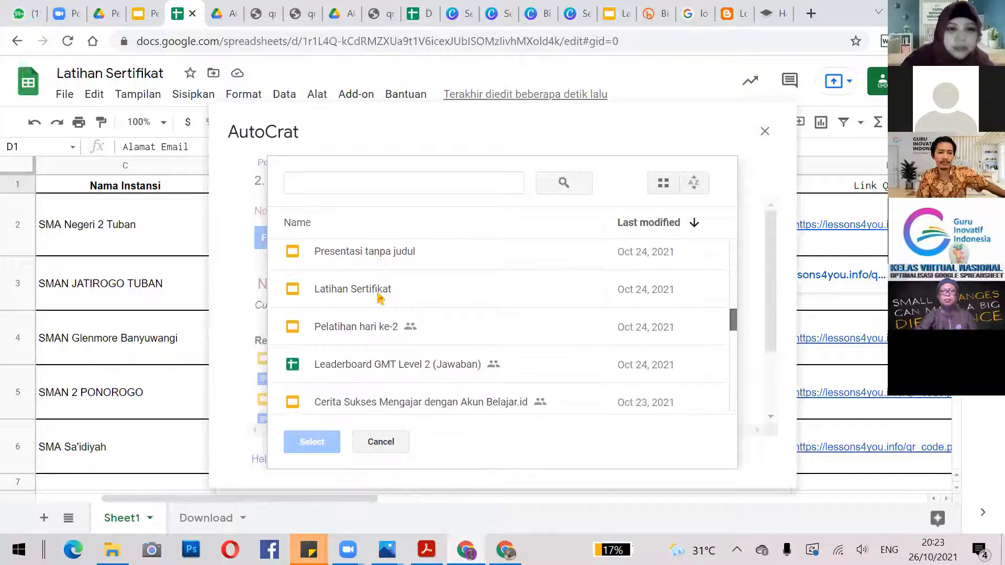
pyautogui.click(385, 291)
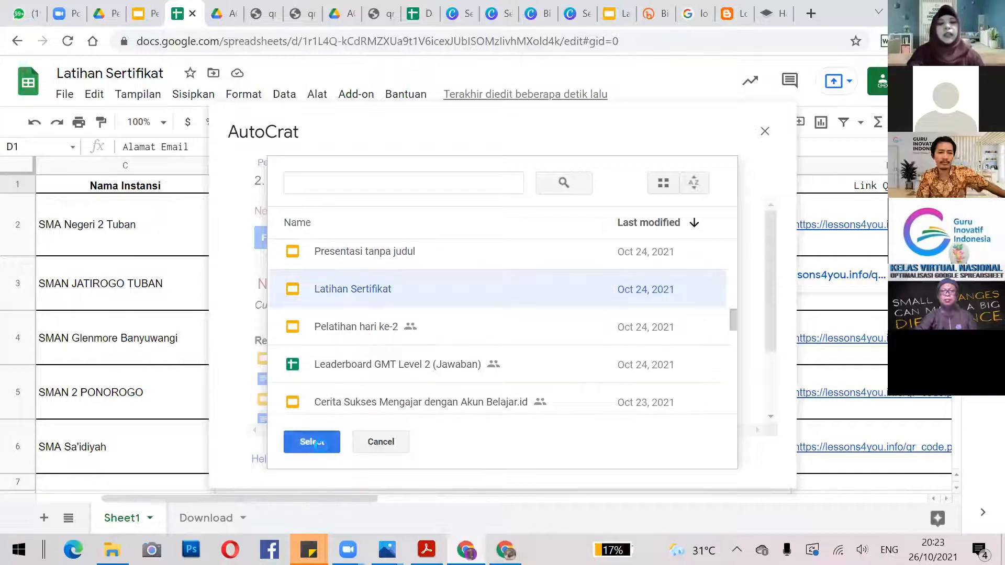
pyautogui.click(314, 442)
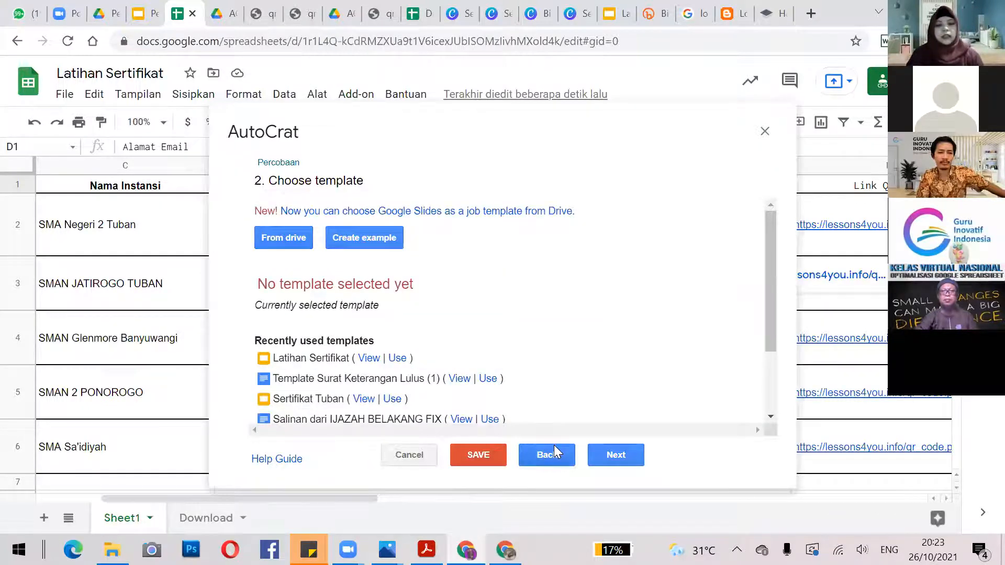
pyautogui.click(612, 456)
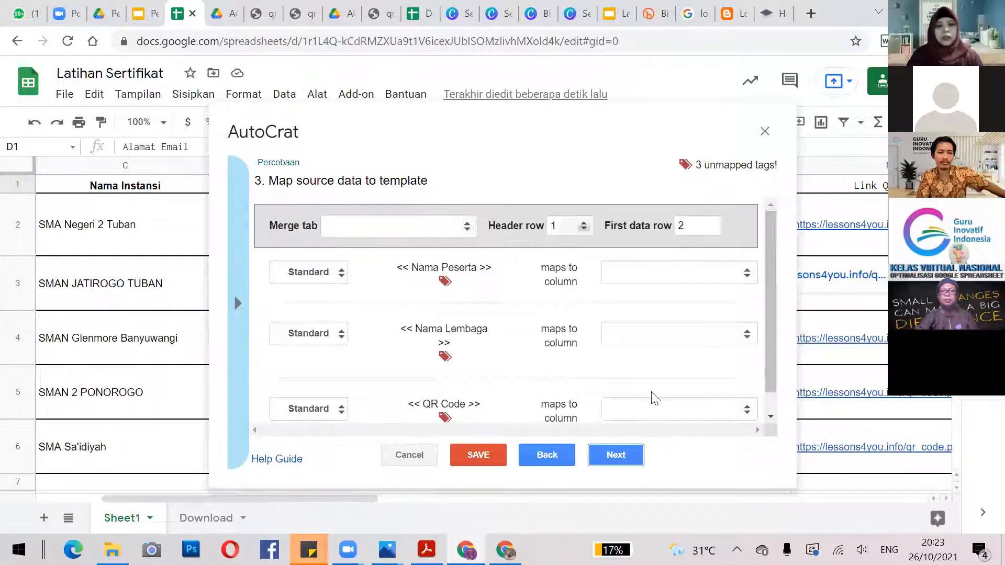
# Merge from Sheet1 and map the <<Nama Lembaga>> tag to the Nama Instansi column.
pyautogui.click(465, 228)
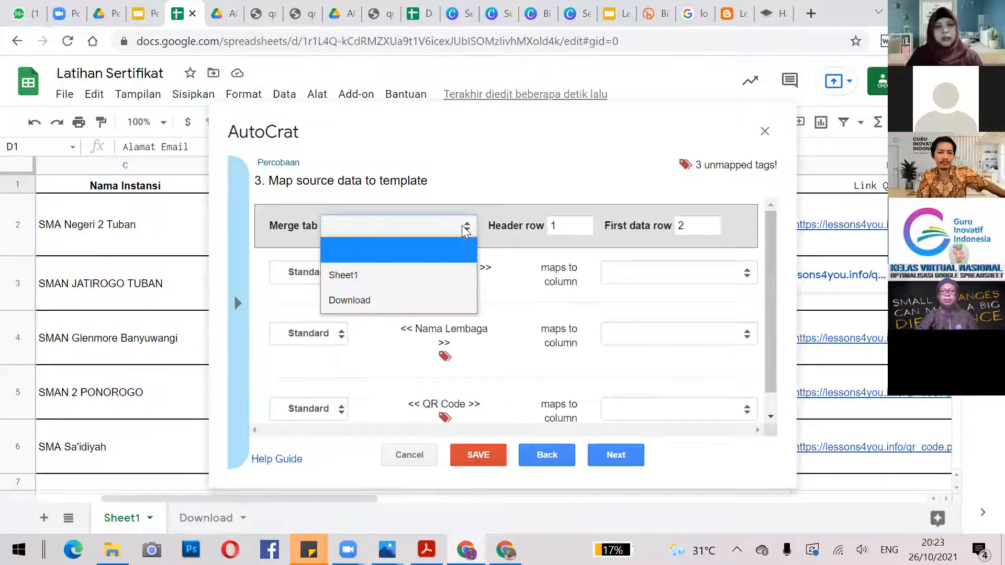
pyautogui.click(378, 283)
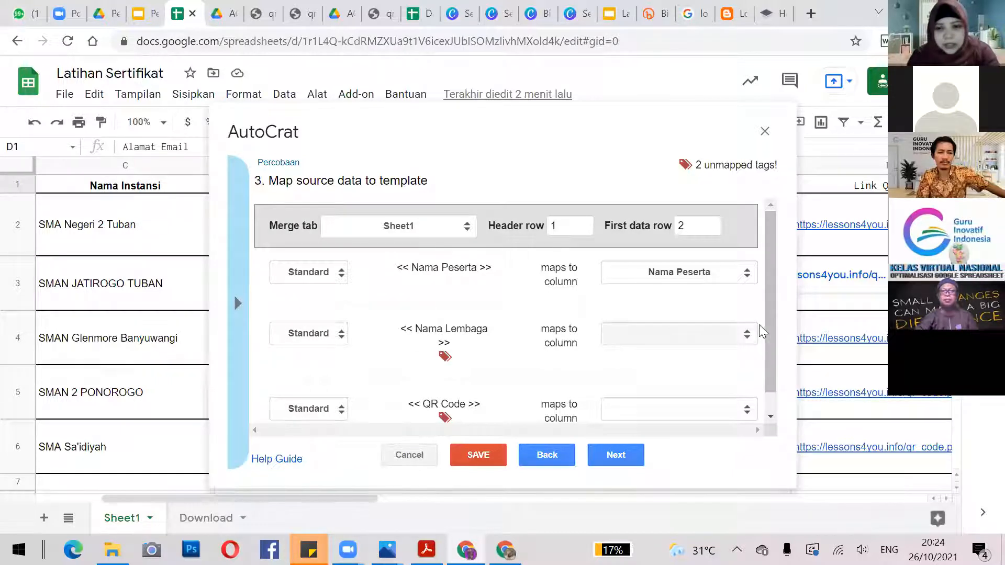
pyautogui.click(748, 338)
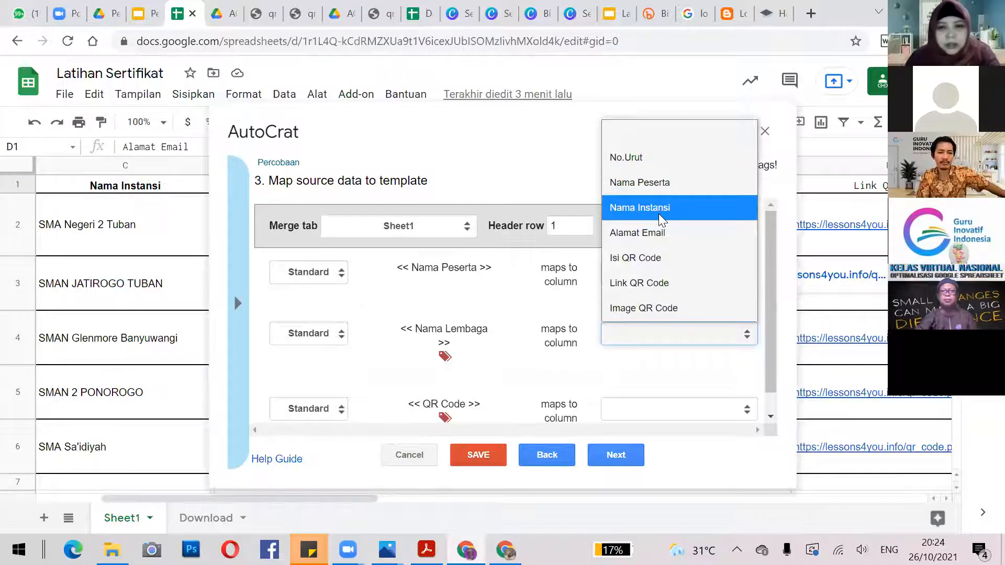
pyautogui.click(749, 338)
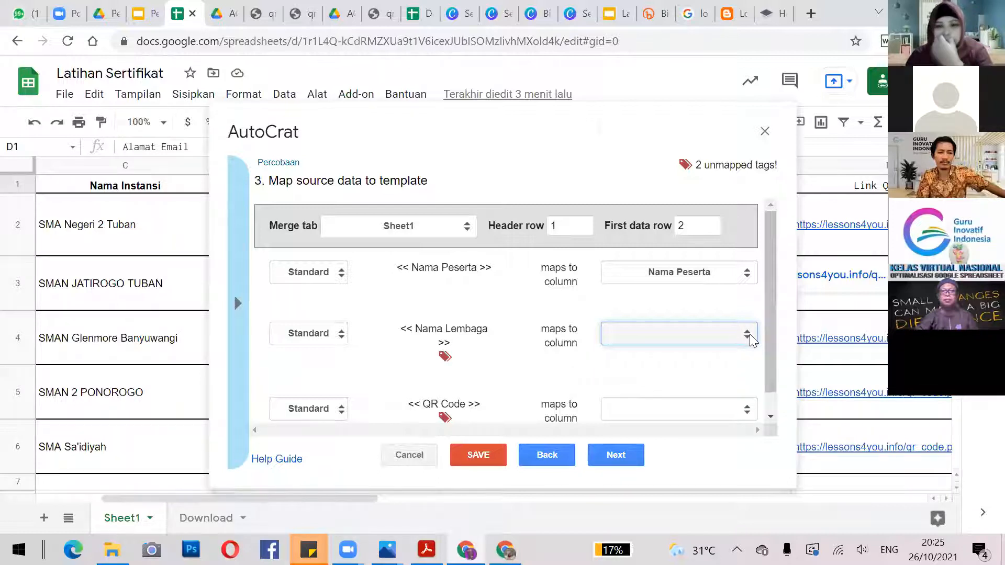
pyautogui.click(750, 334)
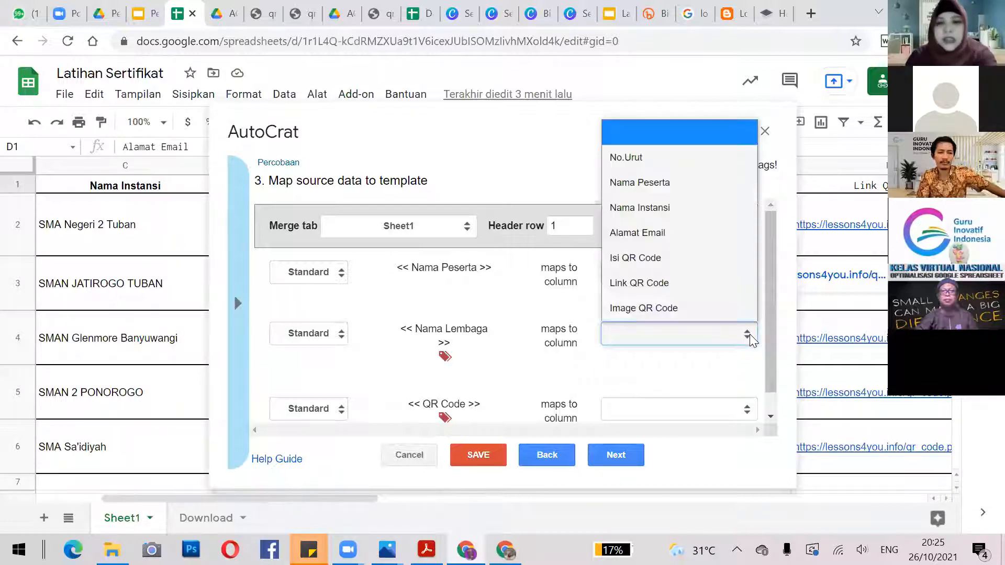
pyautogui.click(664, 212)
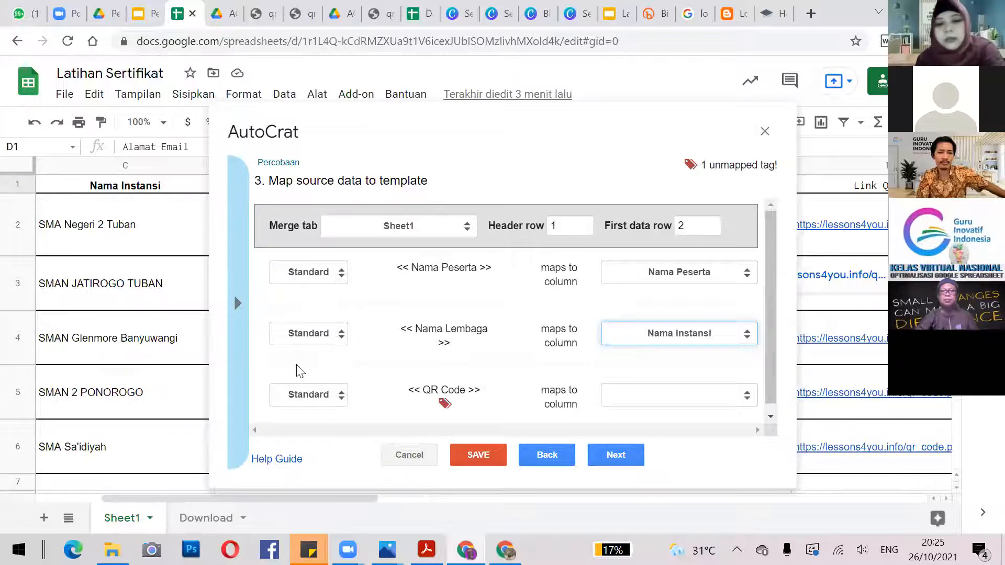
# Make the <<QR Code>> tag an Image type drawn from the Link QR Code column.
pyautogui.click(340, 395)
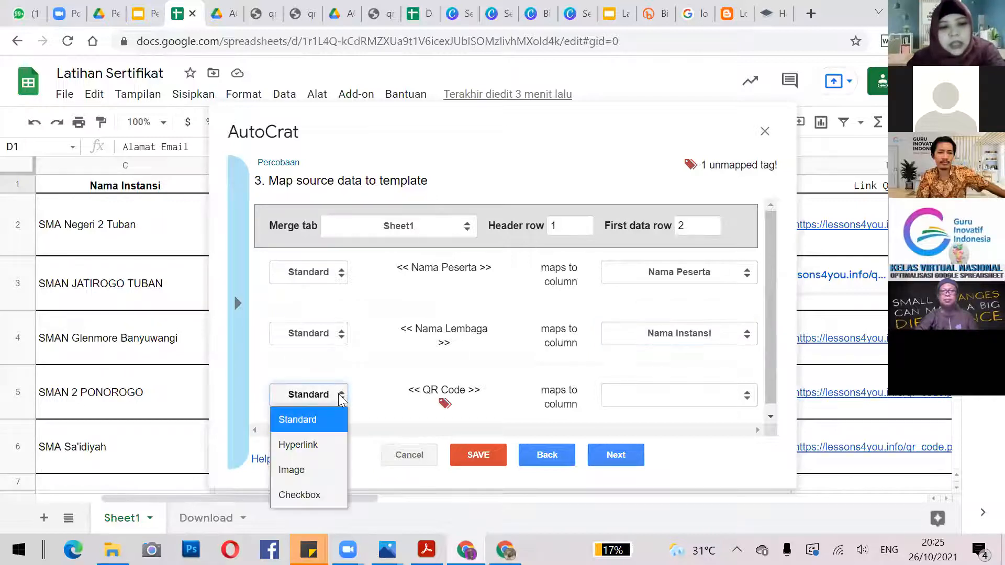
pyautogui.click(322, 476)
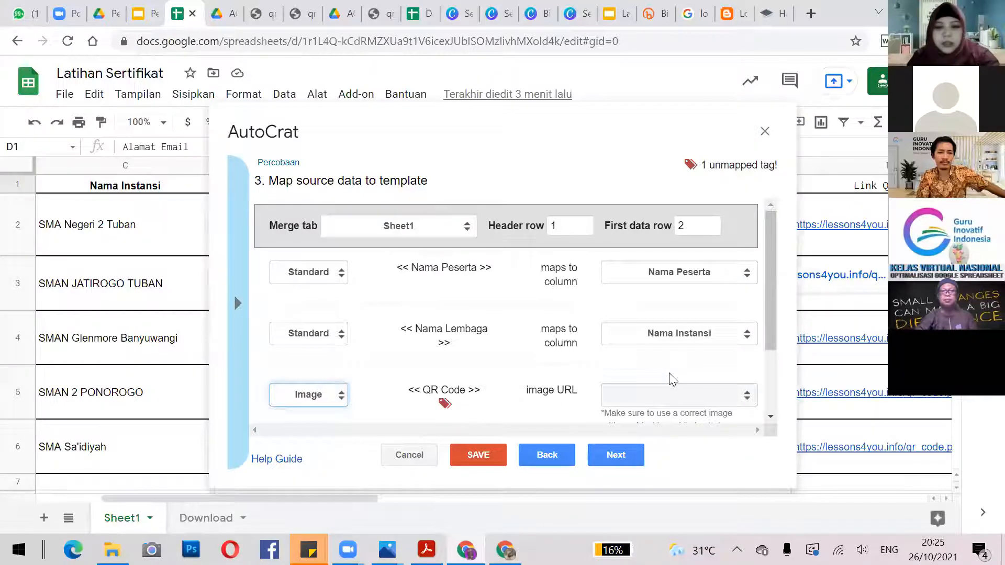
pyautogui.click(647, 397)
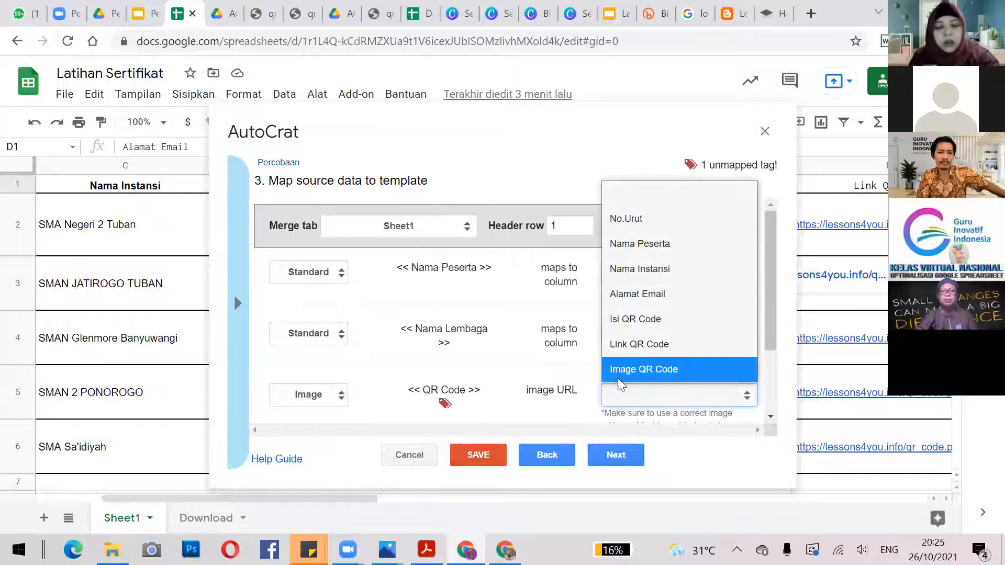
pyautogui.click(620, 350)
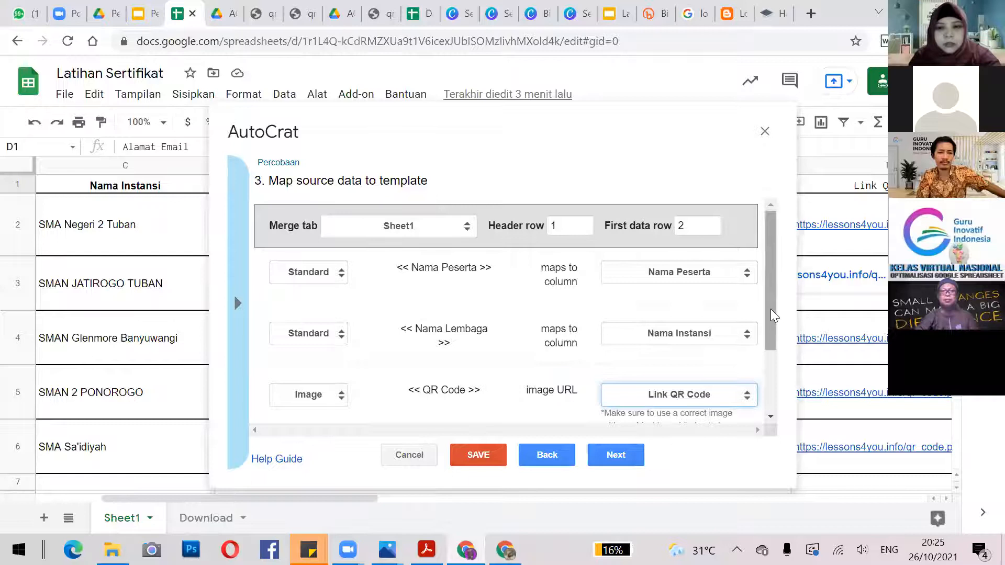
pyautogui.moveTo(771, 308); pyautogui.dragTo(778, 372)
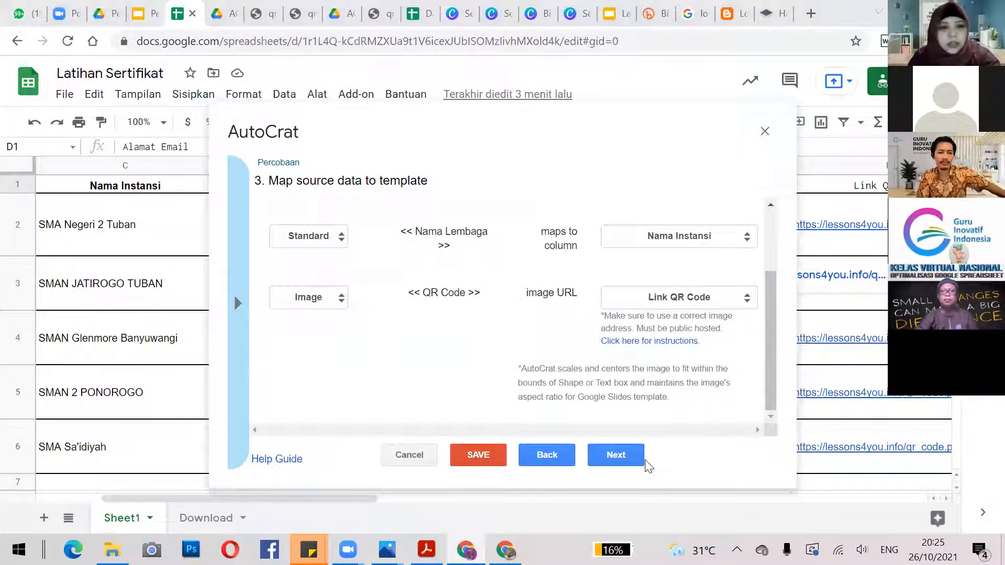
# Name output files <<Nama Peserta>>, set the file type to PDF, and keep multiple output mode.
pyautogui.click(615, 456)
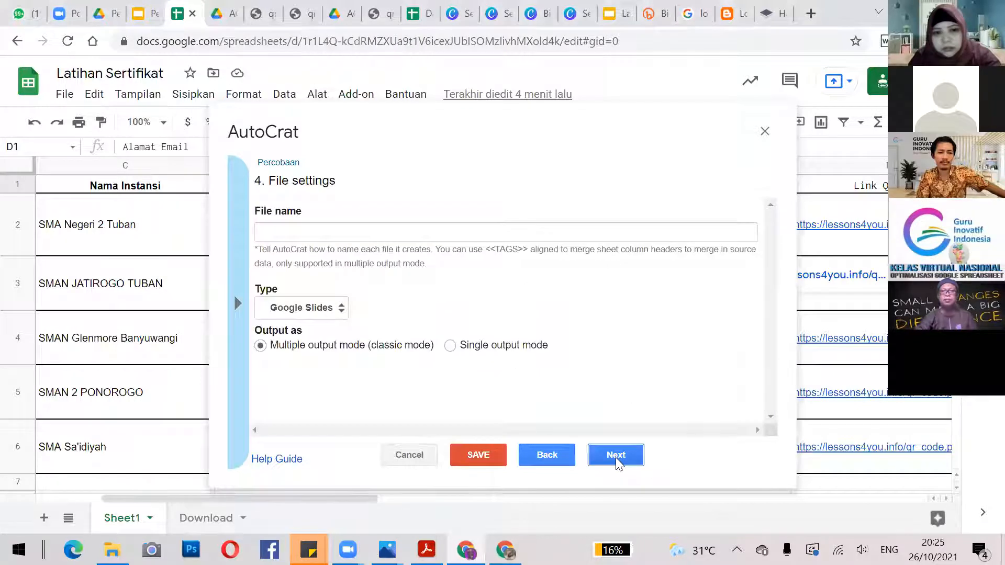
pyautogui.click(435, 236)
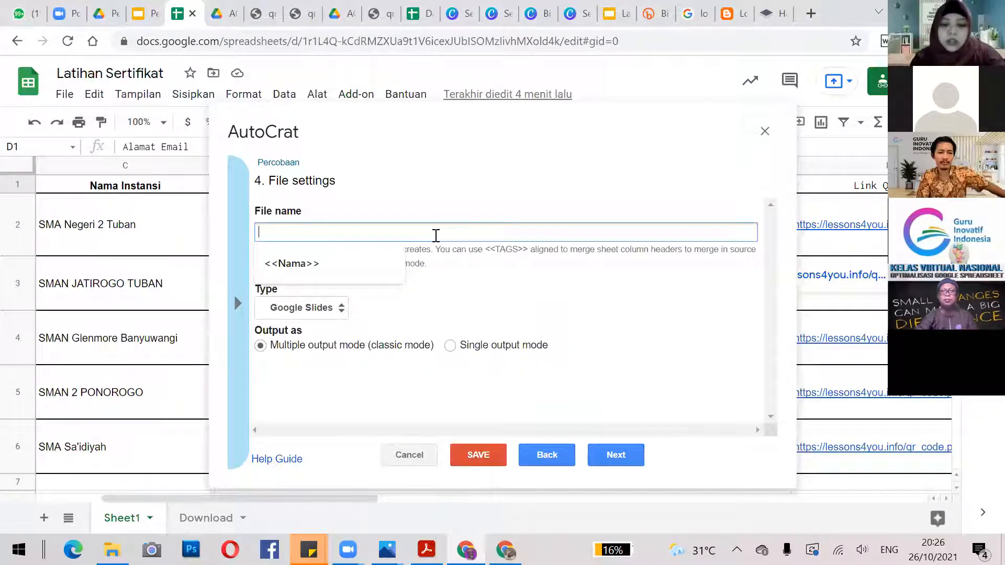
pyautogui.write('<')
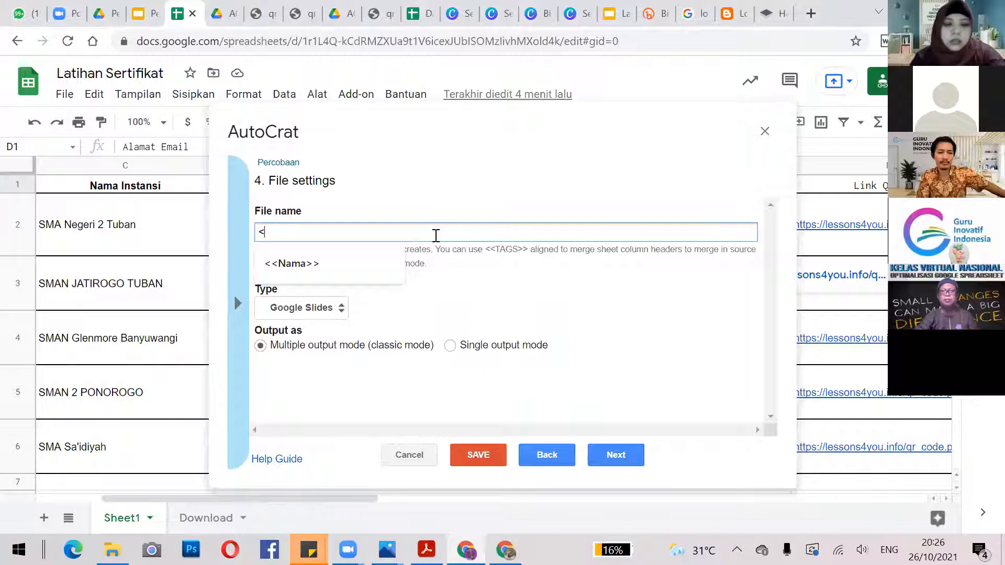
pyautogui.write('<Nama ')
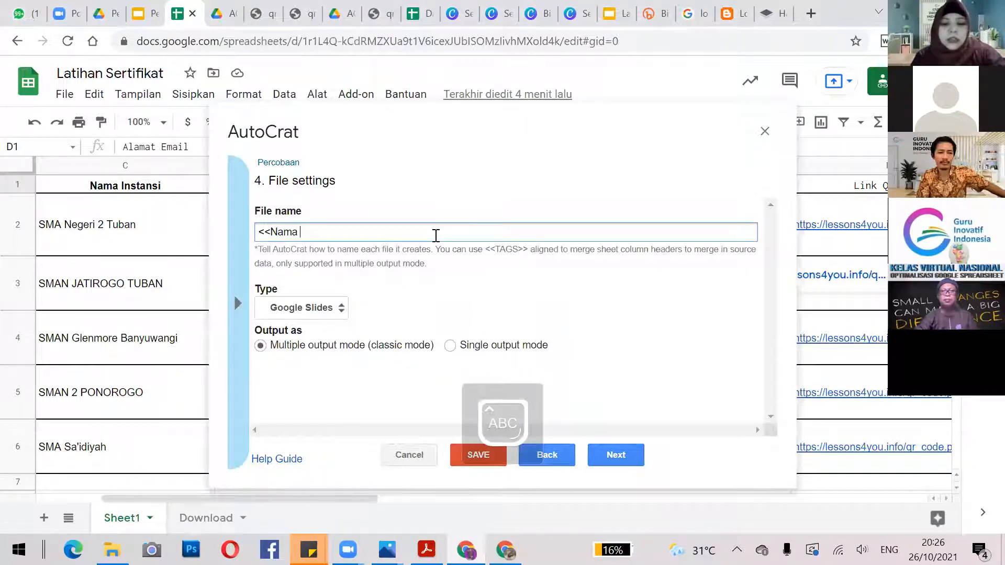
pyautogui.write('Peserta>>')
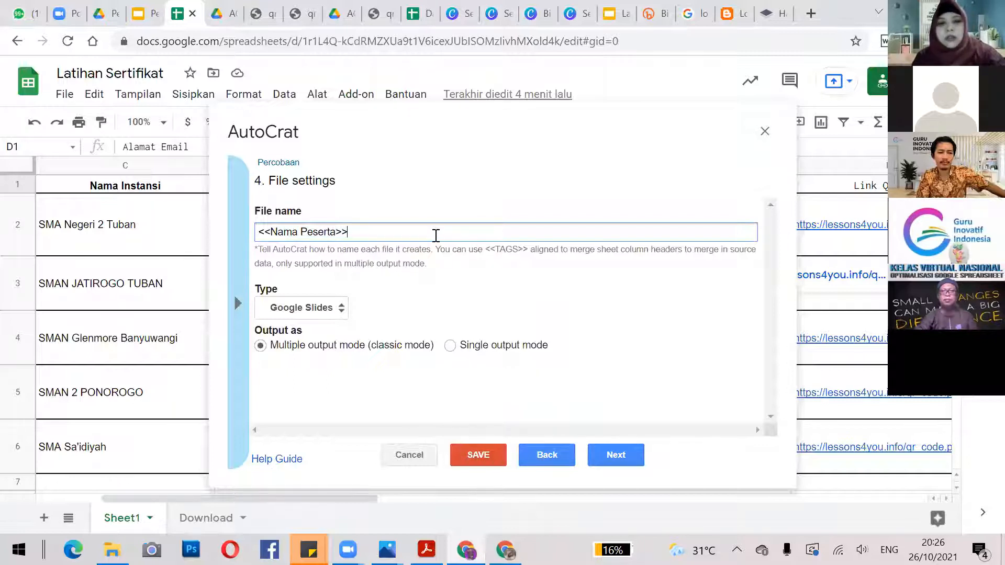
pyautogui.write(',')
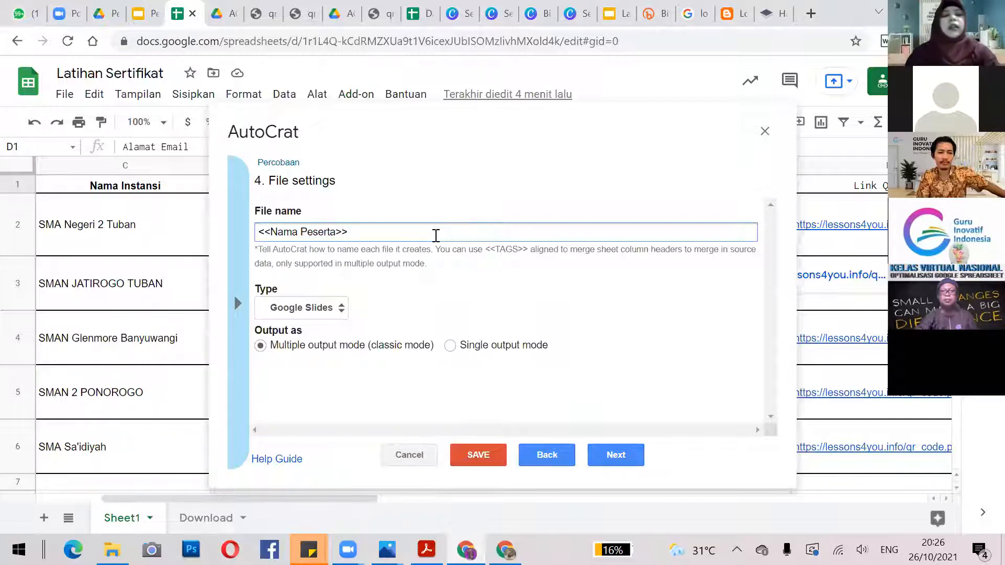
pyautogui.click(339, 309)
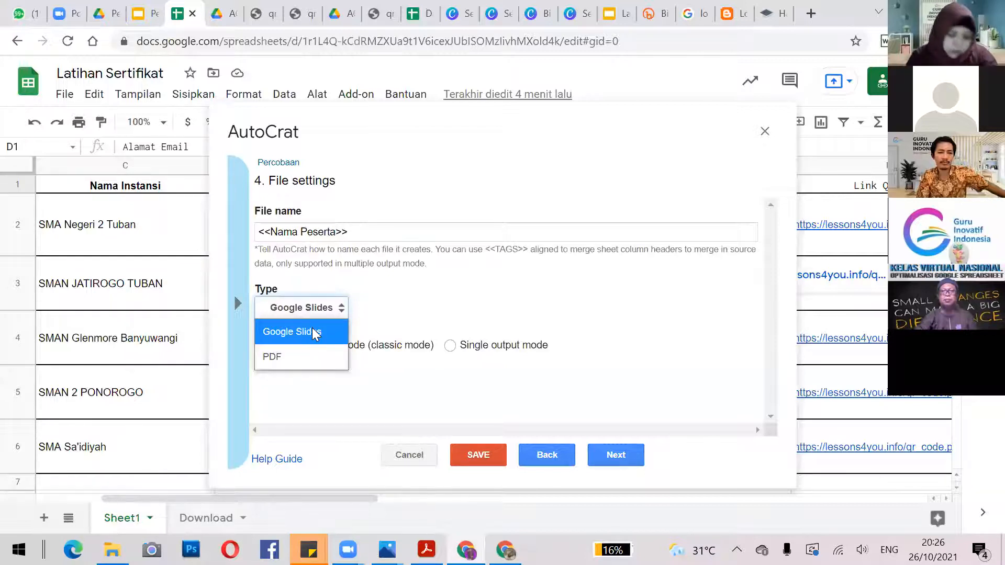
pyautogui.click(295, 357)
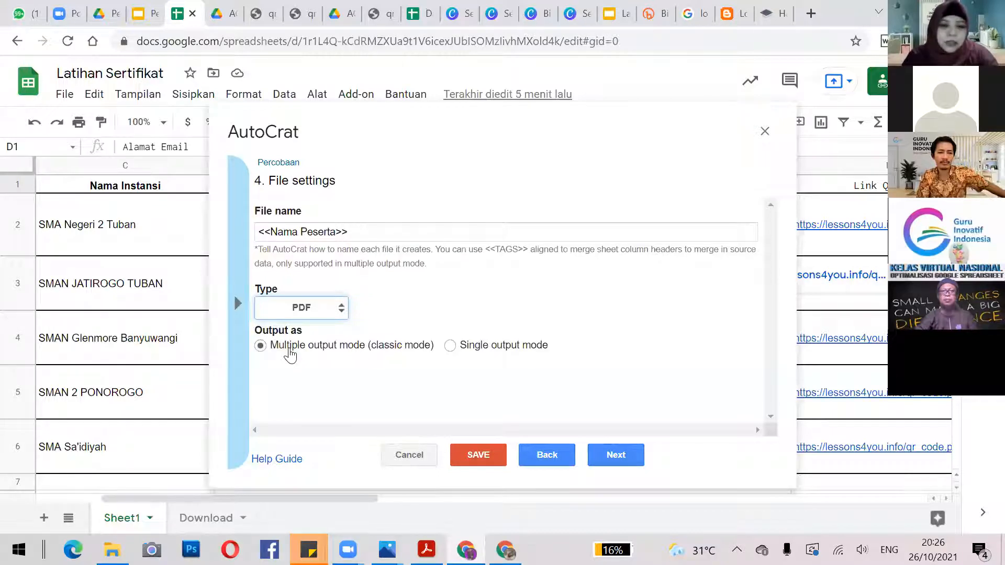
pyautogui.click(450, 346)
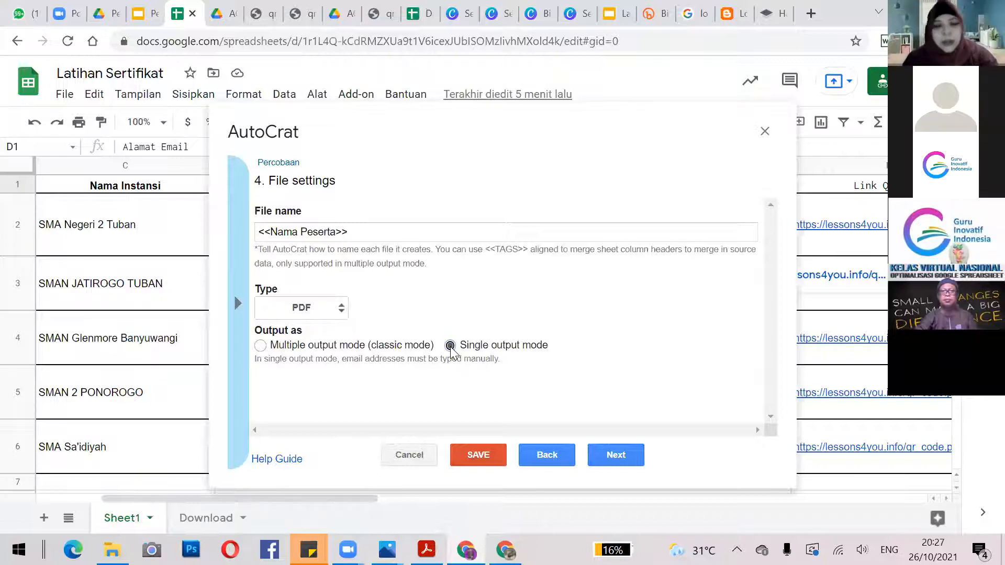
pyautogui.click(260, 347)
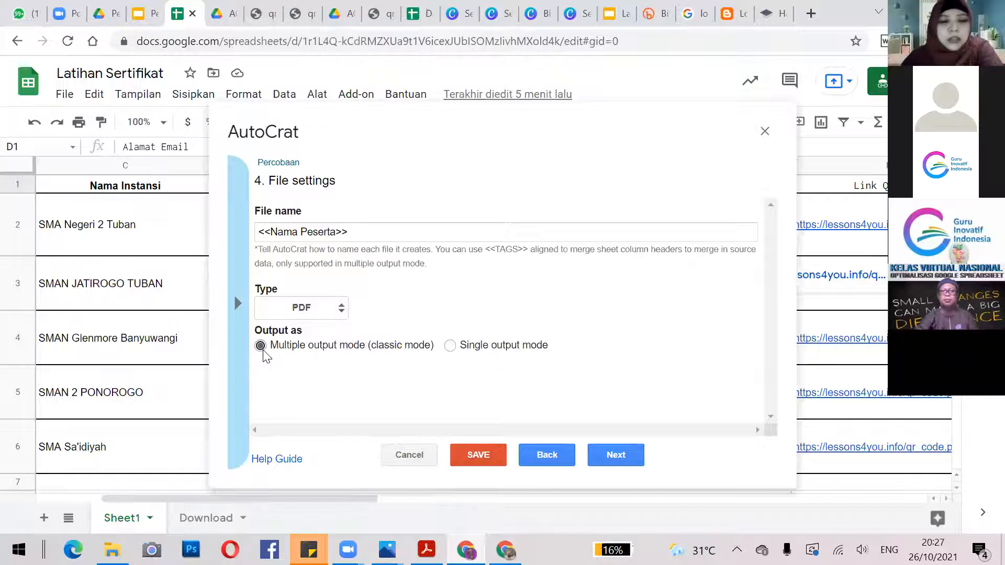
pyautogui.click(615, 455)
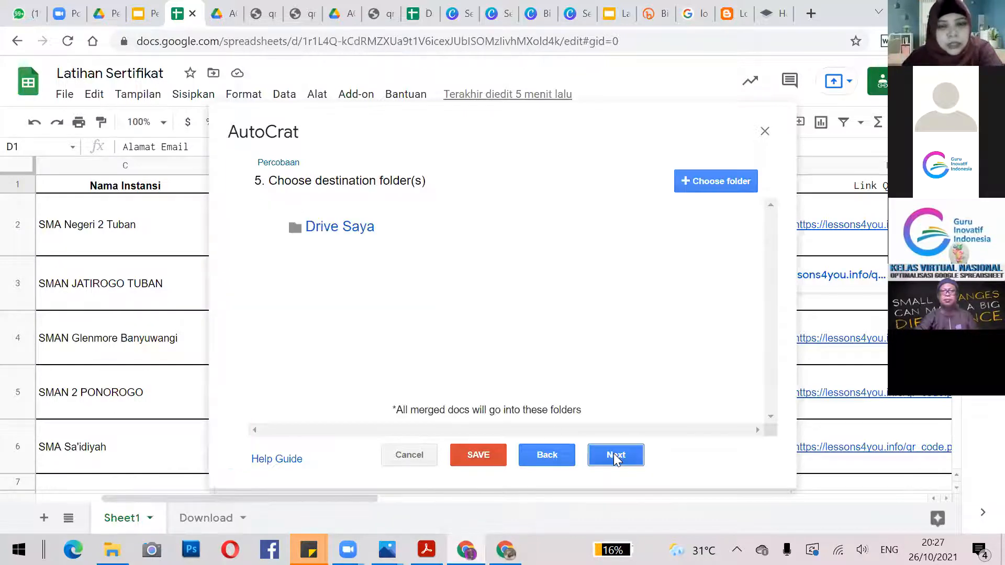
# Add Latihan Sertifikat2 as destination folder, remove Drive Saya, and skip the dynamic folder step.
pyautogui.click(723, 180)
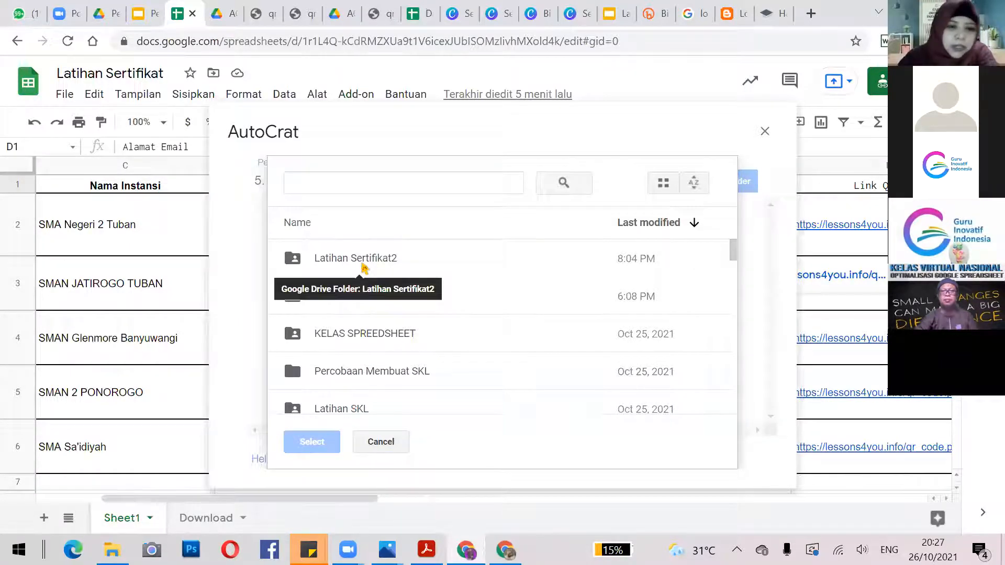
pyautogui.click(364, 268)
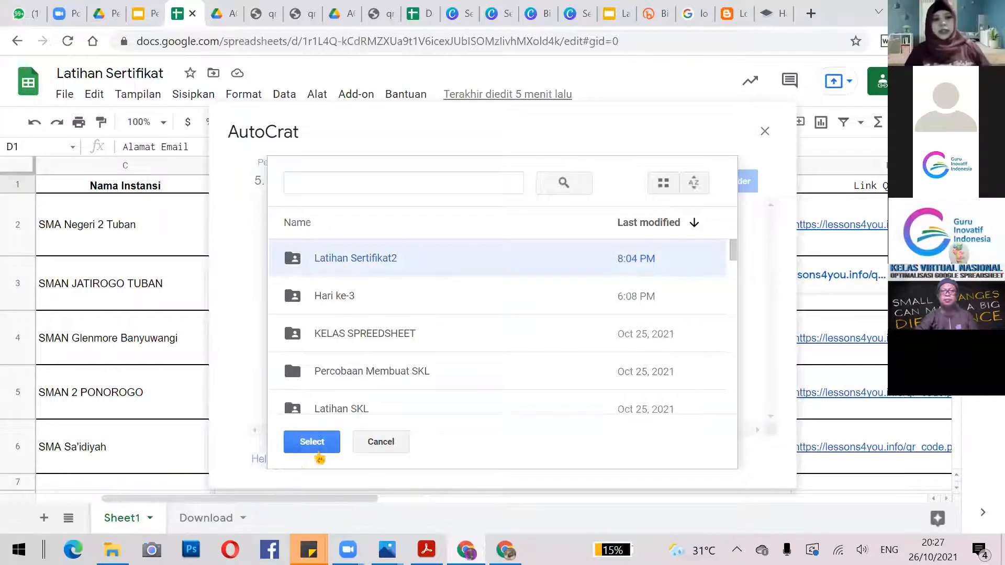
pyautogui.click(311, 442)
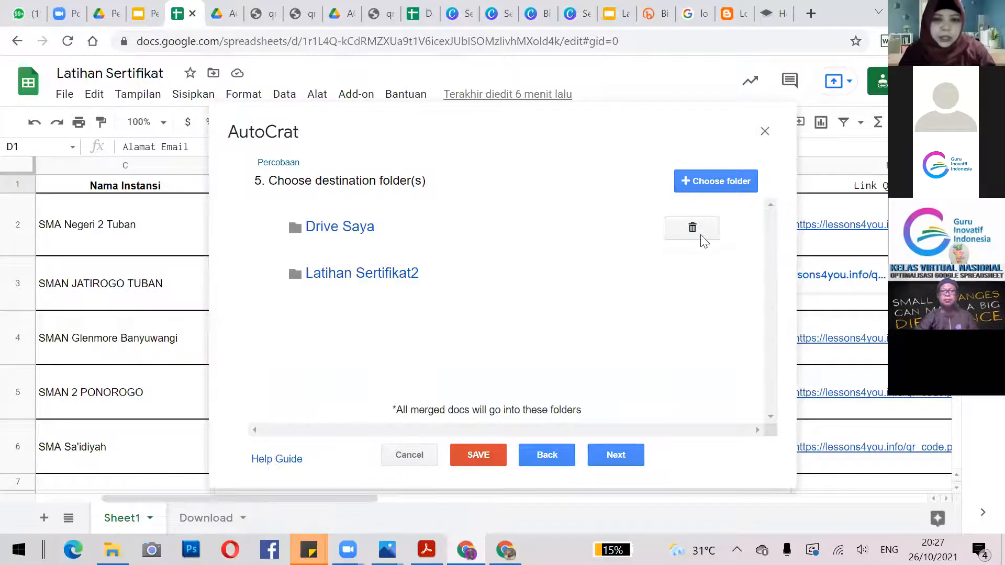
pyautogui.click(693, 233)
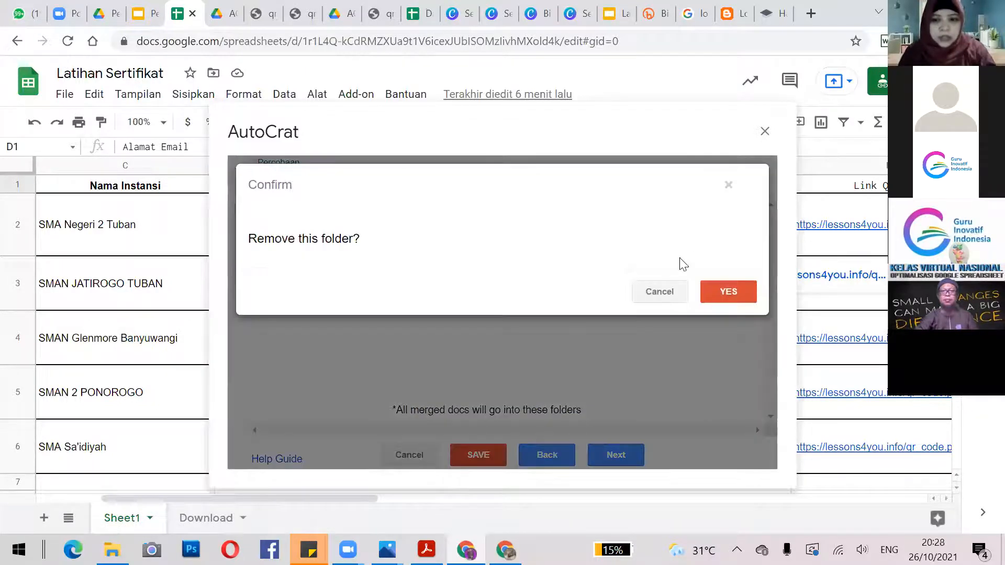
pyautogui.click(722, 291)
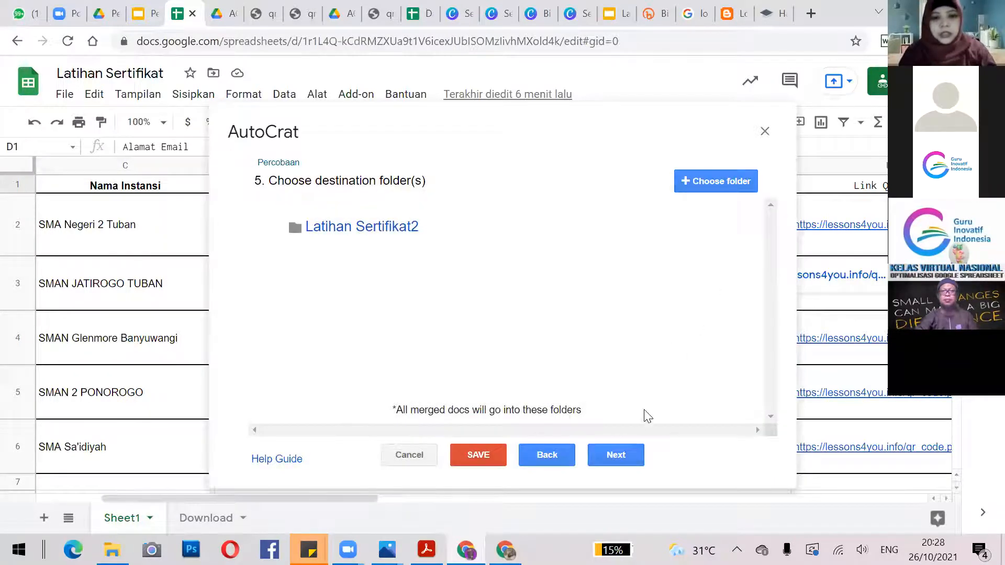
pyautogui.click(624, 453)
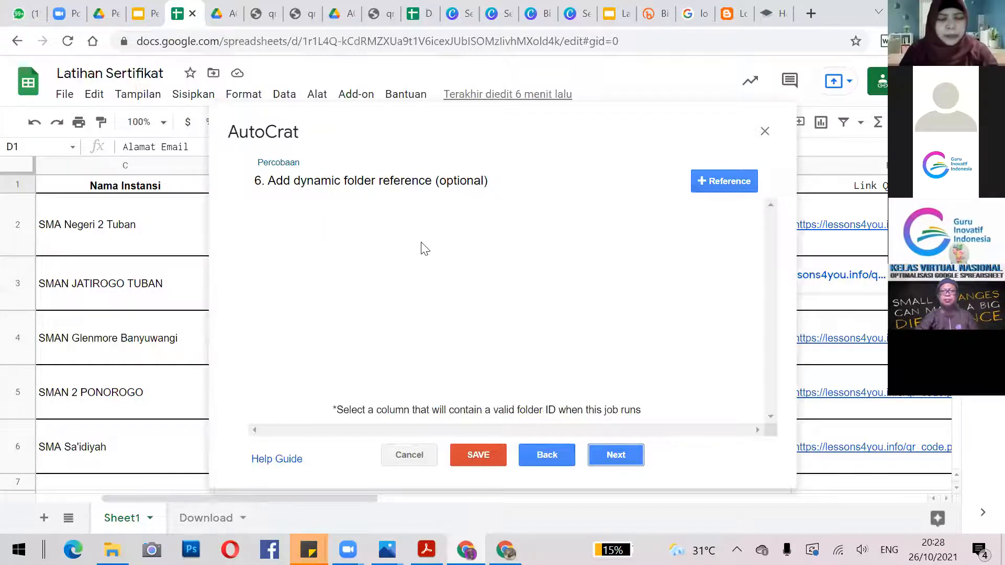
pyautogui.click(618, 455)
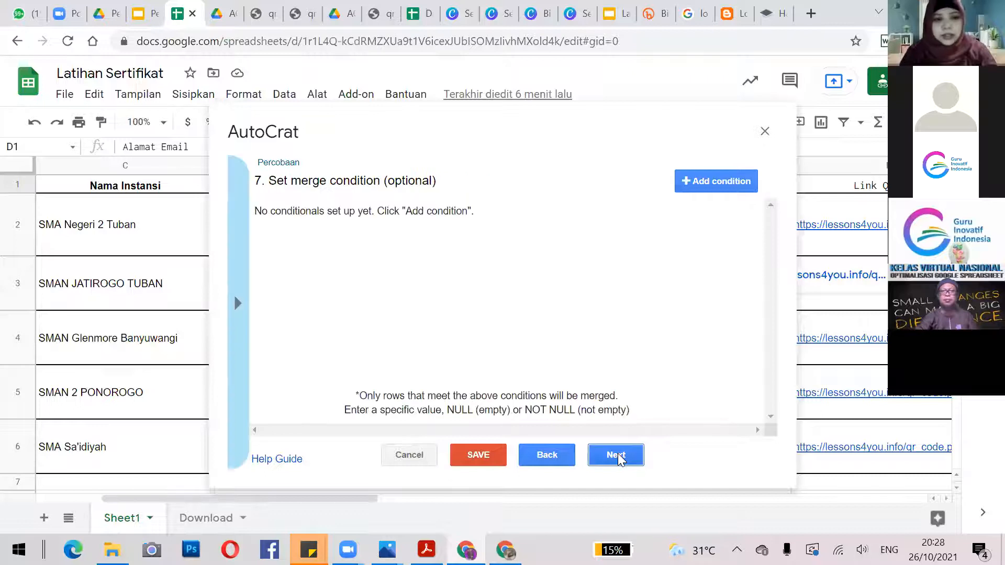
# Skip the merge condition and set Share doc? to Yes, sharing each document as PDF.
pyautogui.click(618, 456)
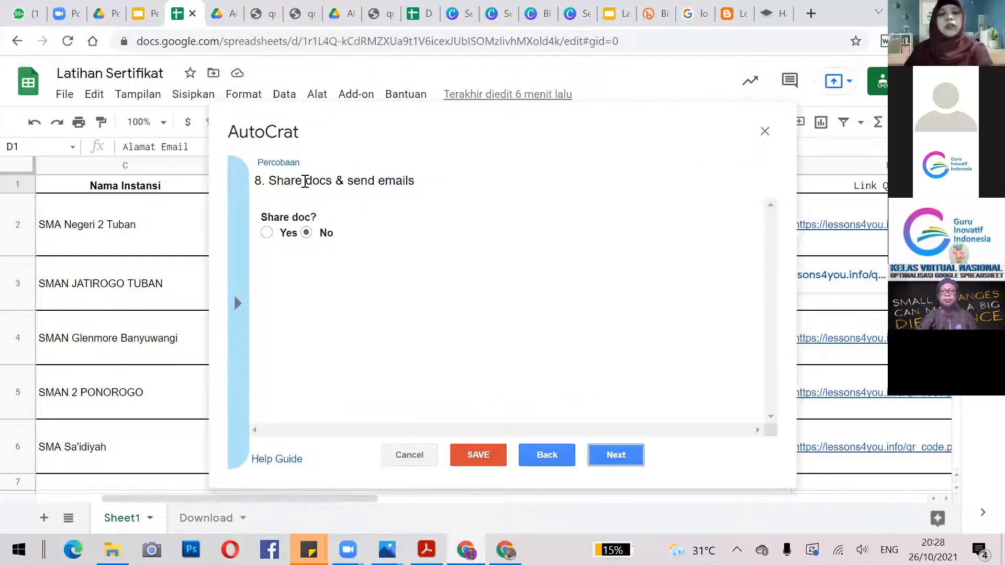
pyautogui.click(268, 234)
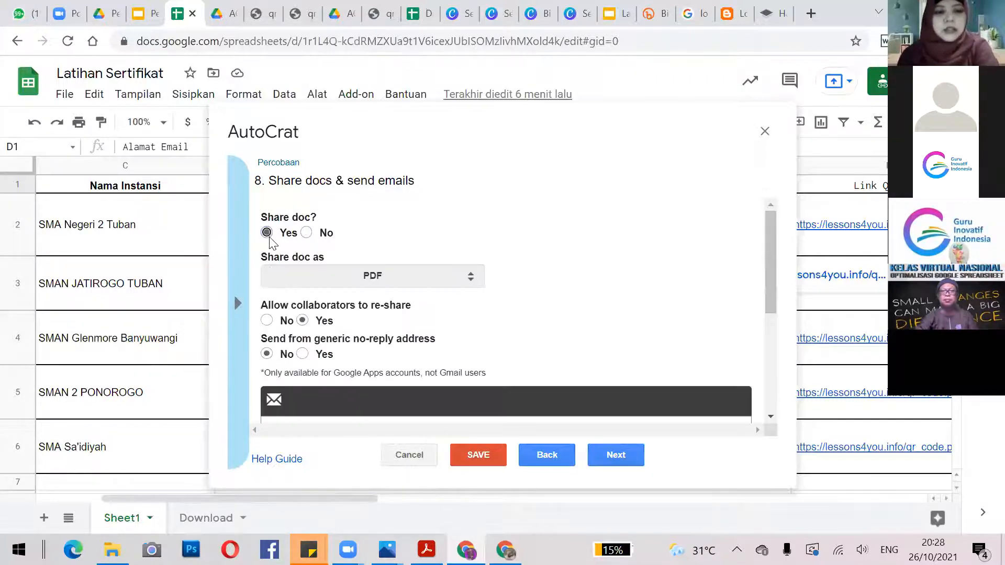
pyautogui.click(307, 233)
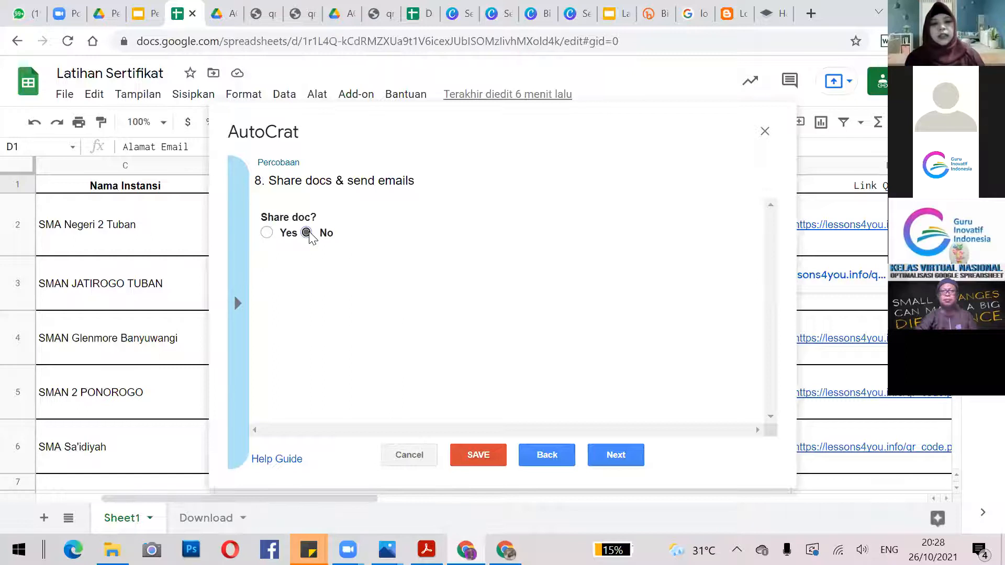
pyautogui.click(267, 233)
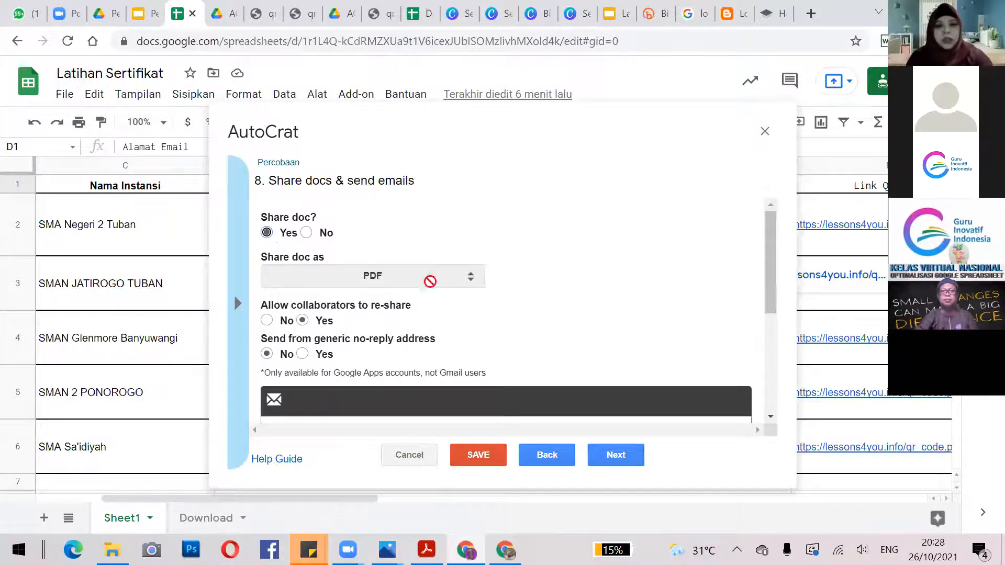
pyautogui.moveTo(767, 207); pyautogui.dragTo(793, 344)
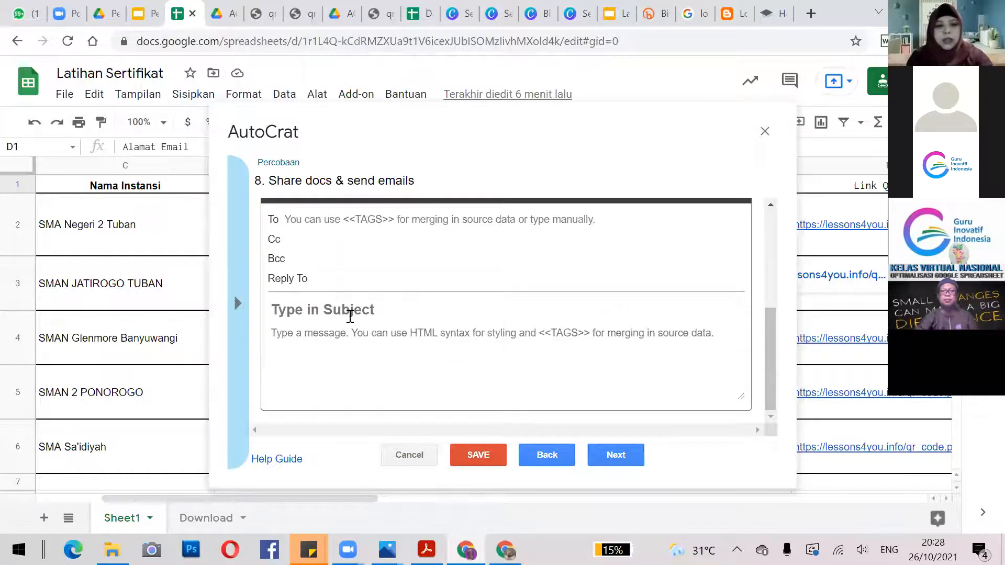
# Set the email recipient to the <<Alamat Email>> tag, correcting its capitalisation.
pyautogui.click(335, 220)
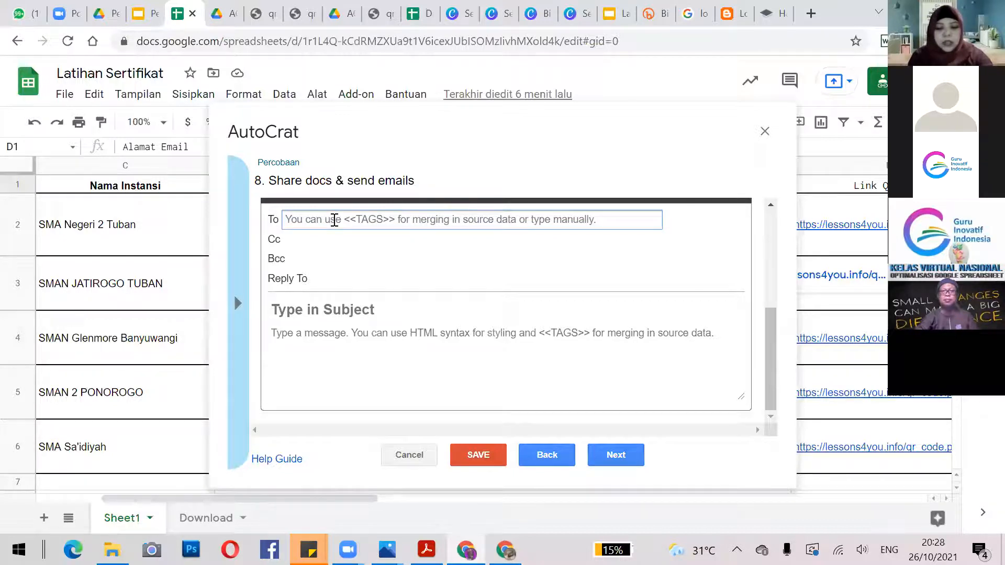
pyautogui.write('<')
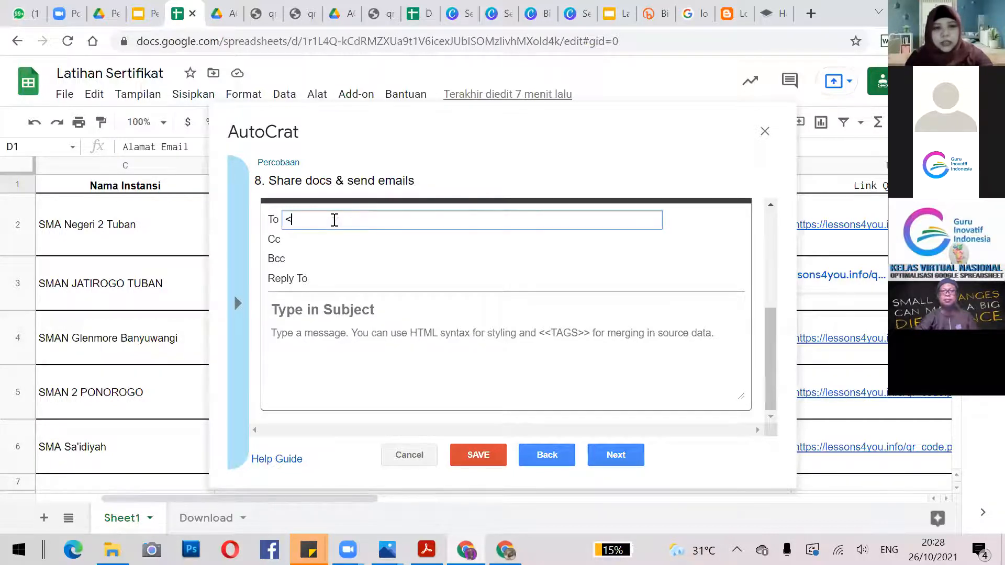
pyautogui.write('<Ala')
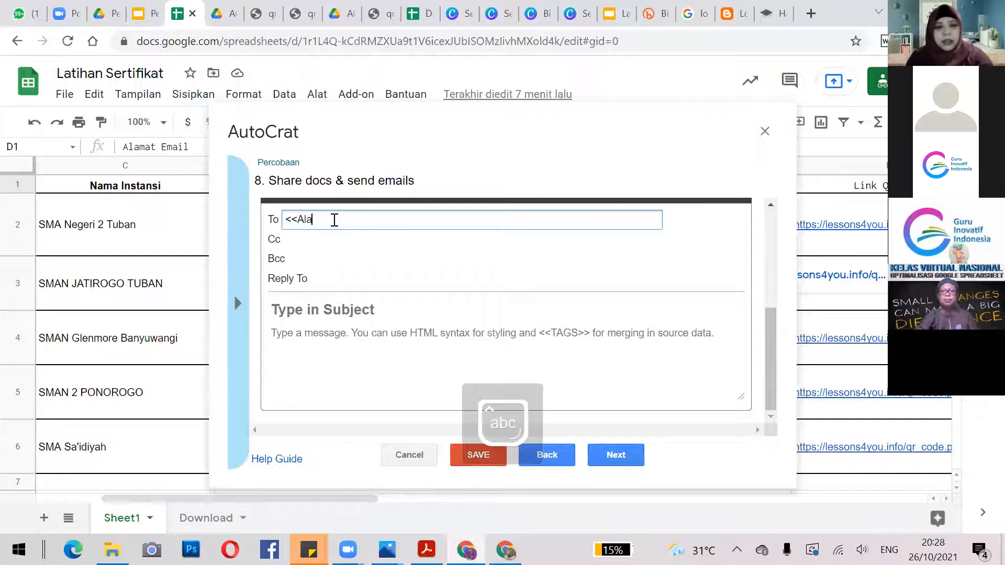
pyautogui.write('mat email')
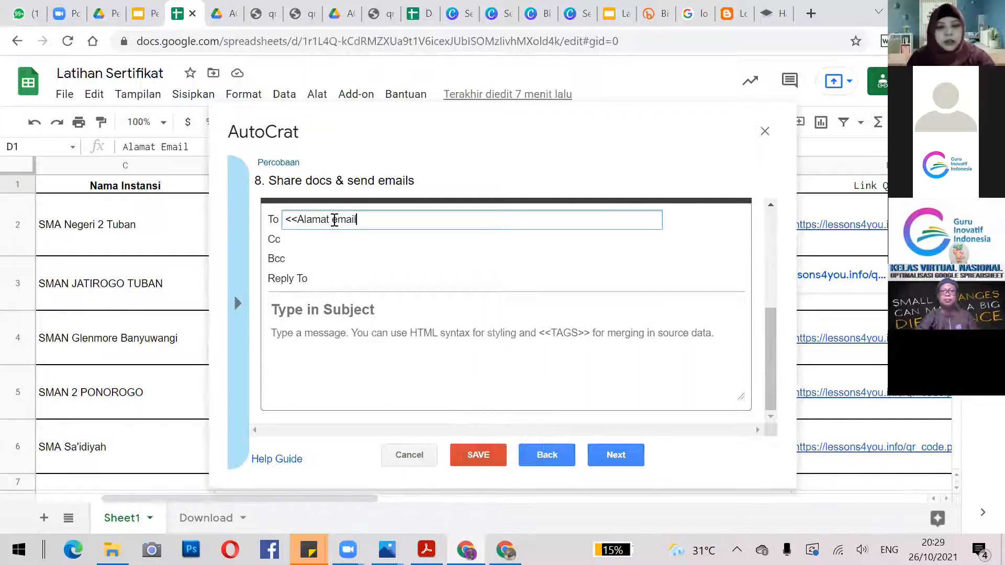
pyautogui.write('>>')
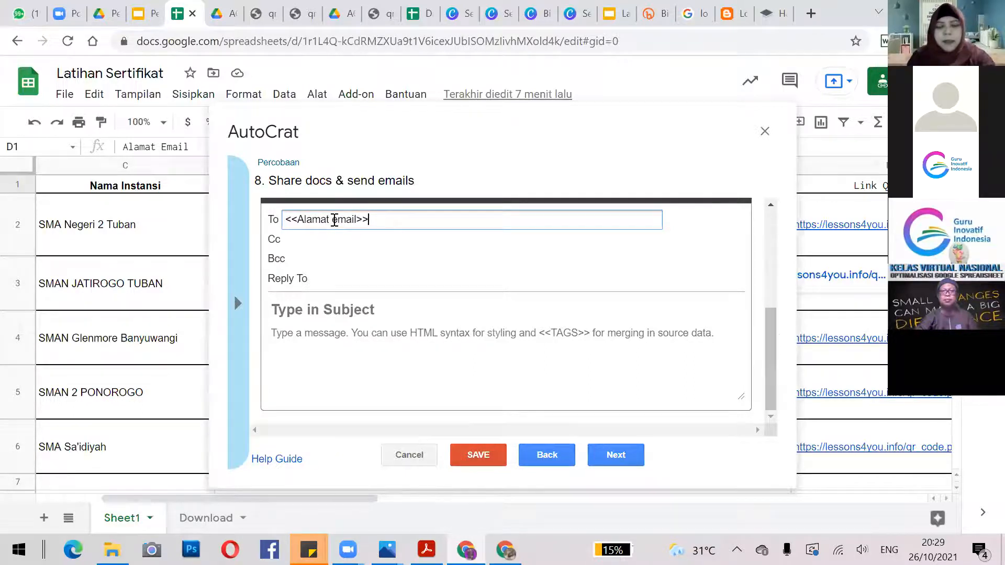
pyautogui.moveTo(297, 220); pyautogui.dragTo(361, 220)
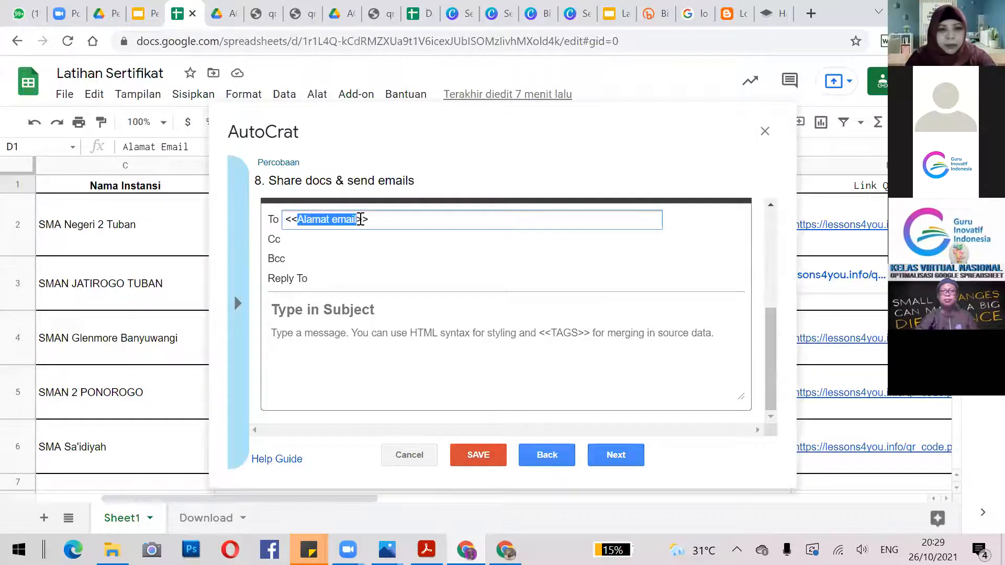
pyautogui.click(413, 226)
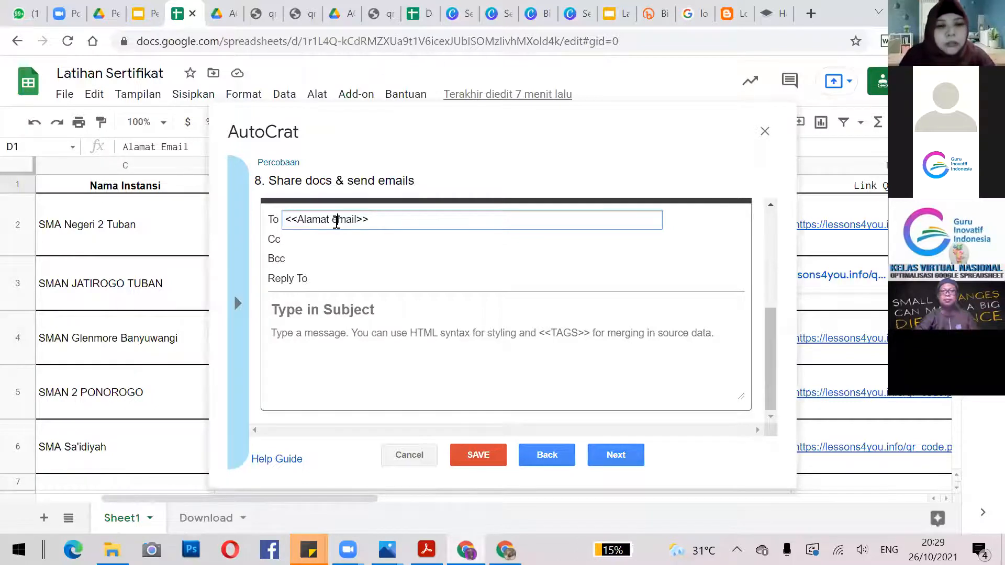
pyautogui.write('E')
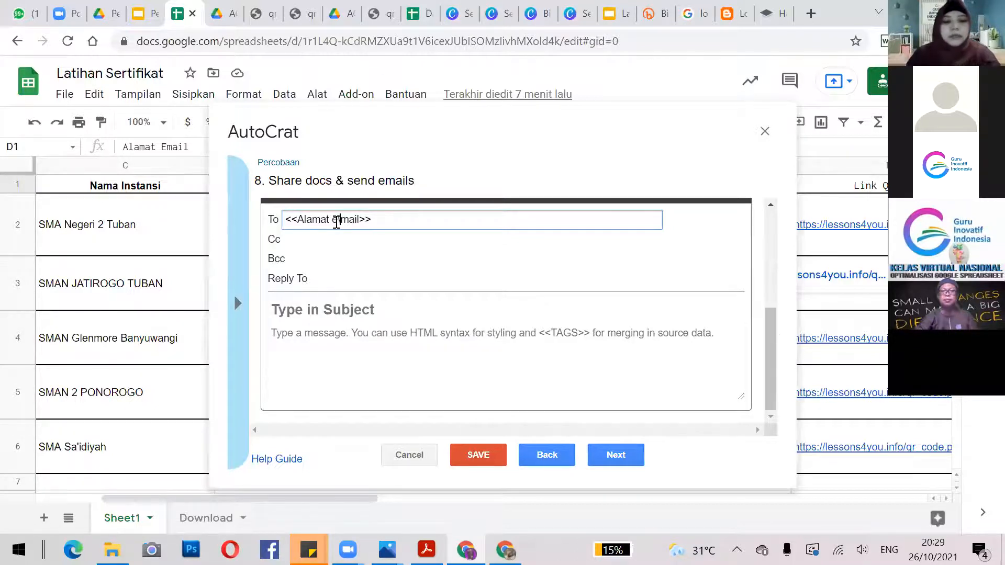
pyautogui.press('capslock')
pyautogui.press('BackSpace')
pyautogui.press('BackSpace')
pyautogui.press('BackSpace')
pyautogui.press('capslock')
pyautogui.write('E')
# Enter the email subject SERTIFIKAT PELATIHAN.
pyautogui.click(348, 309)
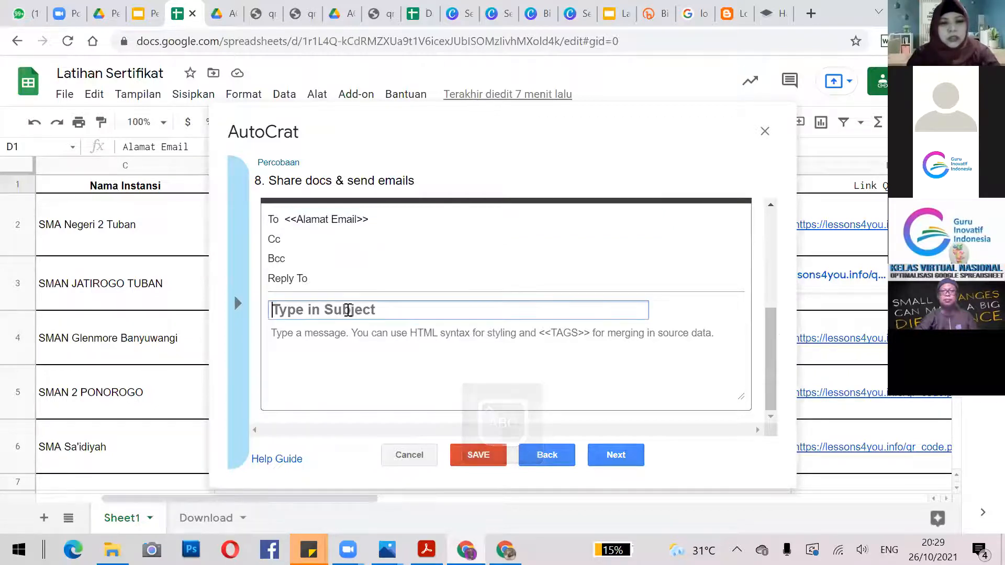
pyautogui.write('S')
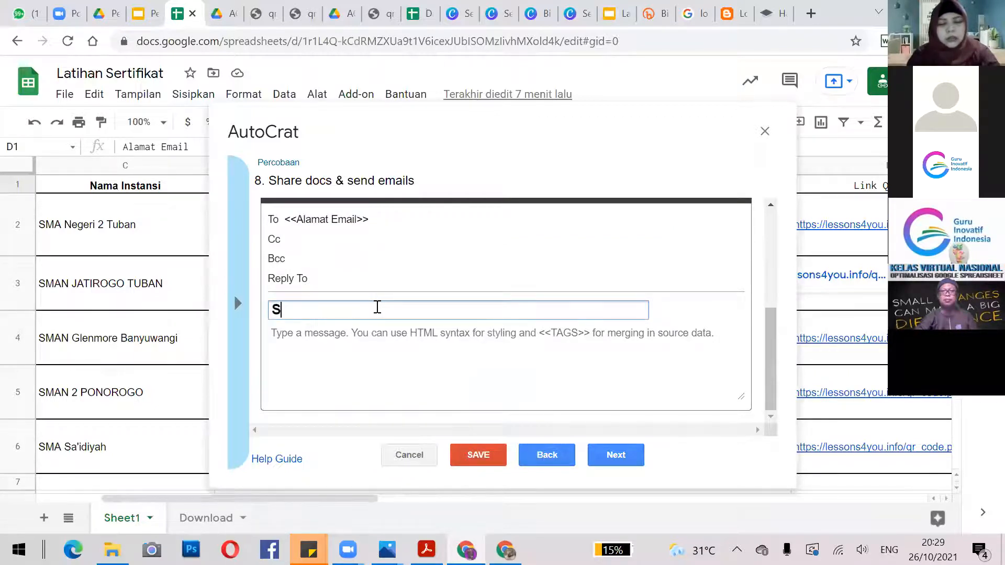
pyautogui.write('ERTIFIKAT')
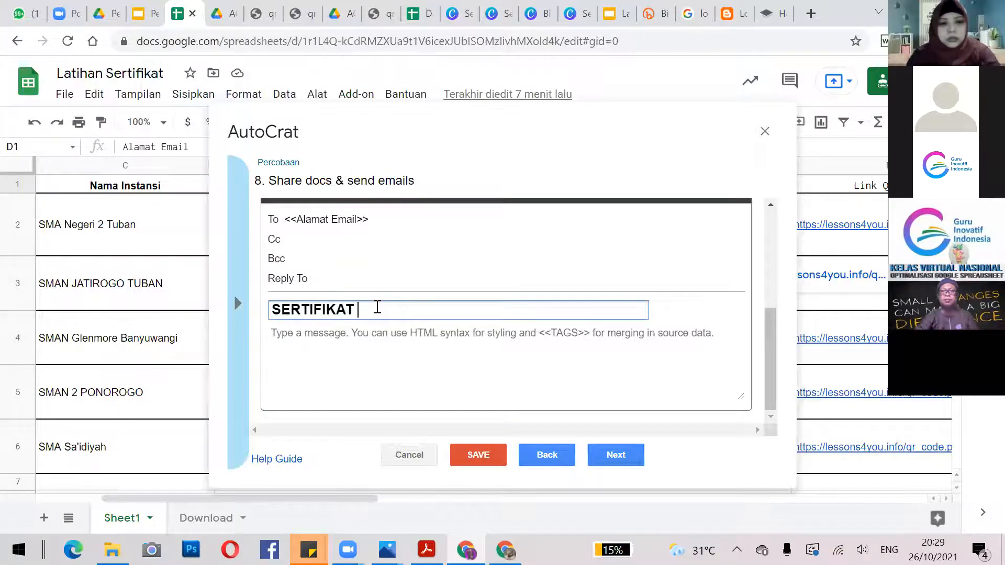
pyautogui.write(' PELTA')
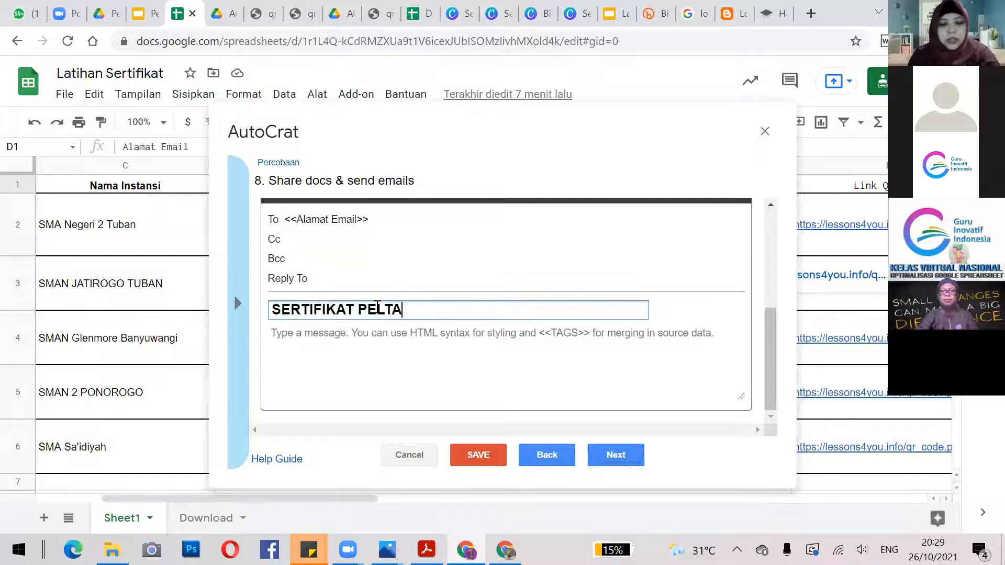
pyautogui.press('BackSpace')
pyautogui.write('ATIHAN')
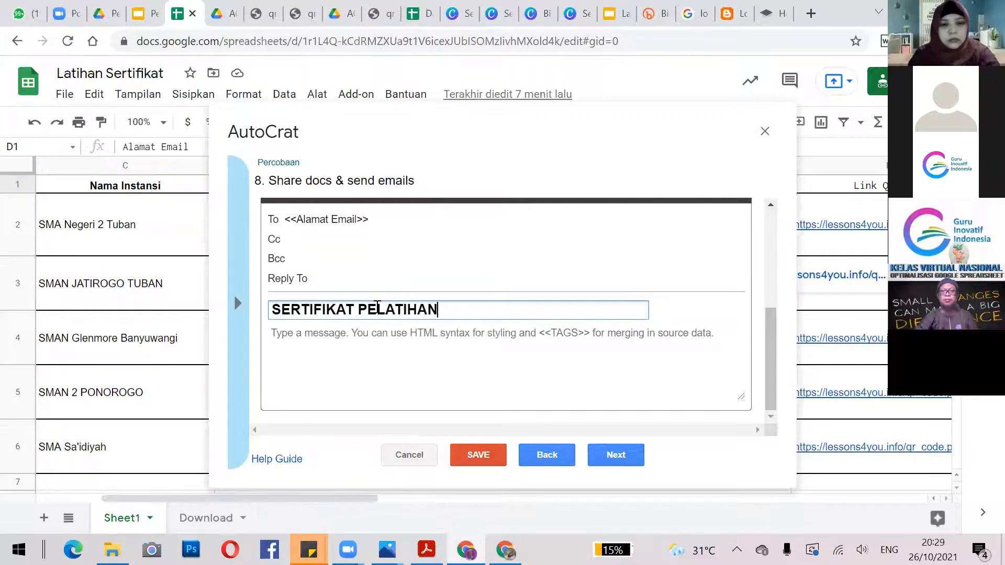
# Write the message 'Selamat kepada peserta telah TUNTAS mengikuti pelatihan'.
pyautogui.click(361, 337)
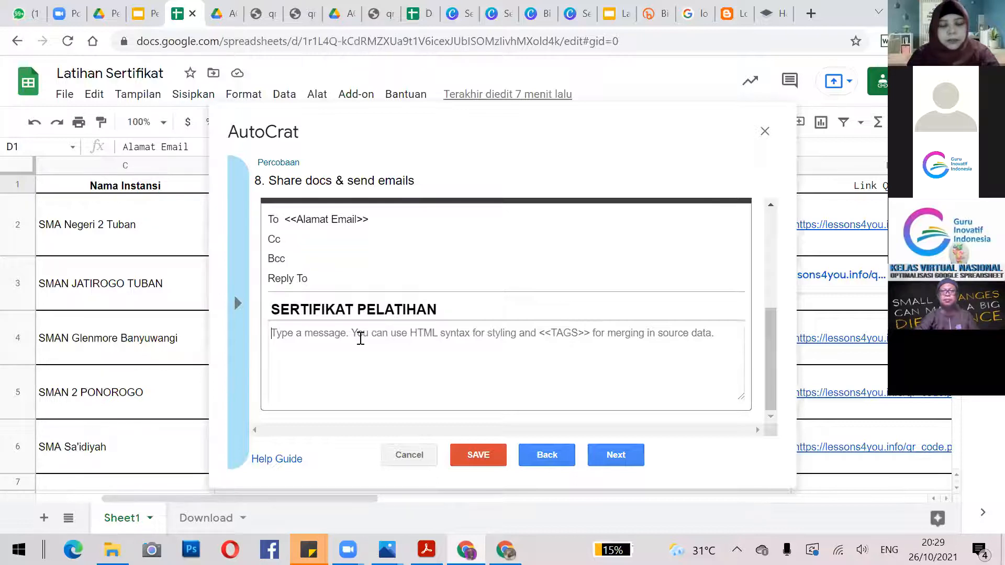
pyautogui.write('S')
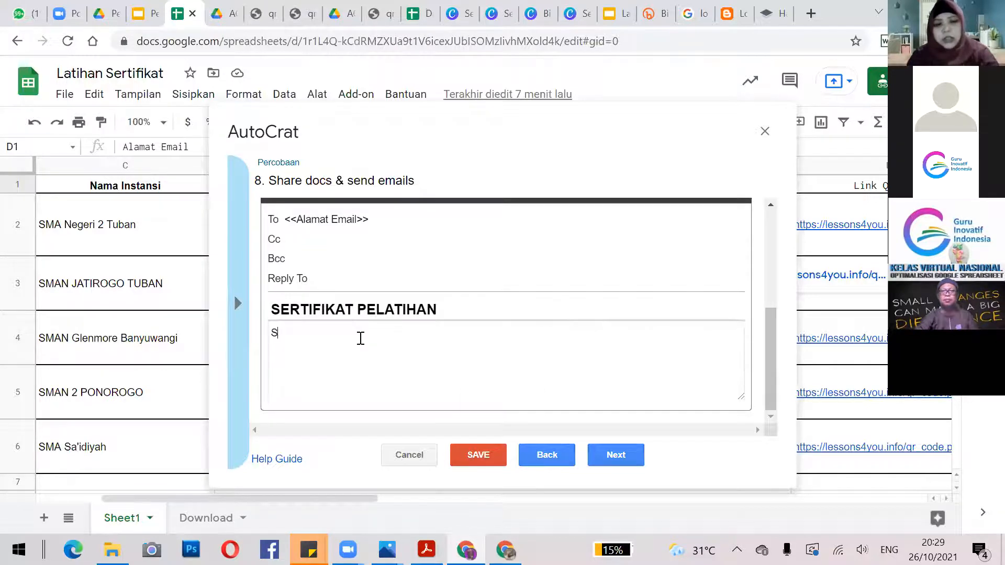
pyautogui.press('capslock')
pyautogui.write('elamat')
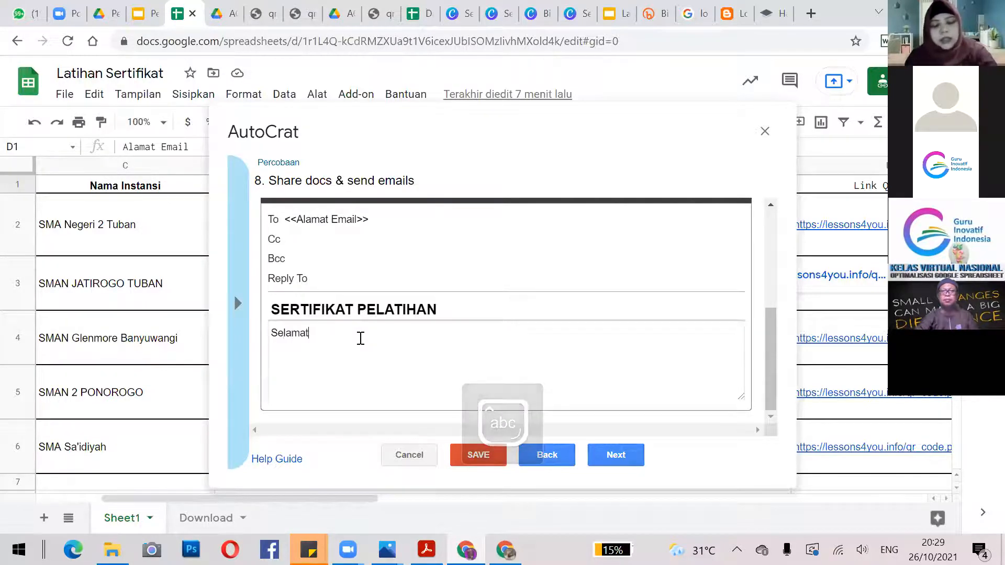
pyautogui.write(' kepada peser')
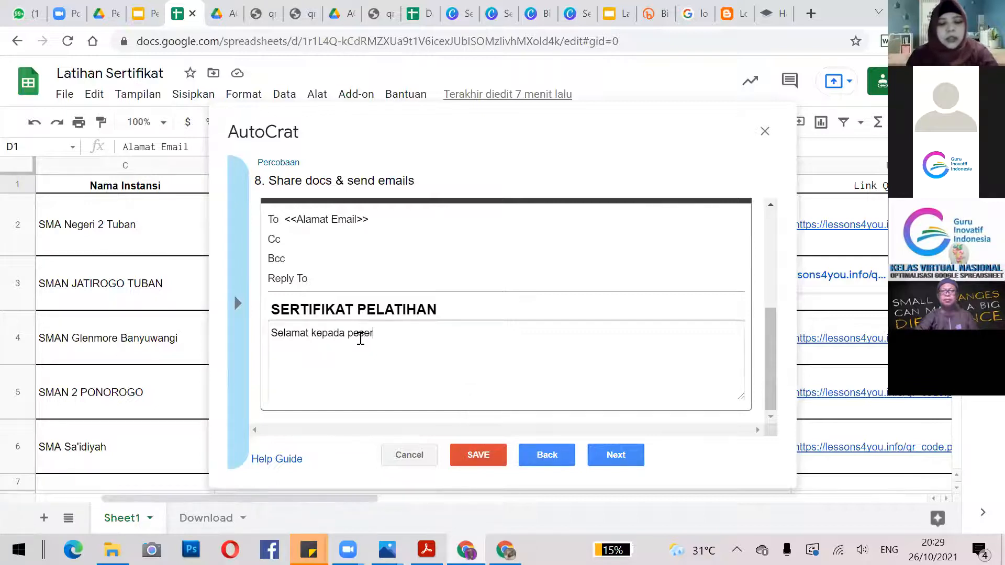
pyautogui.write('ta telah')
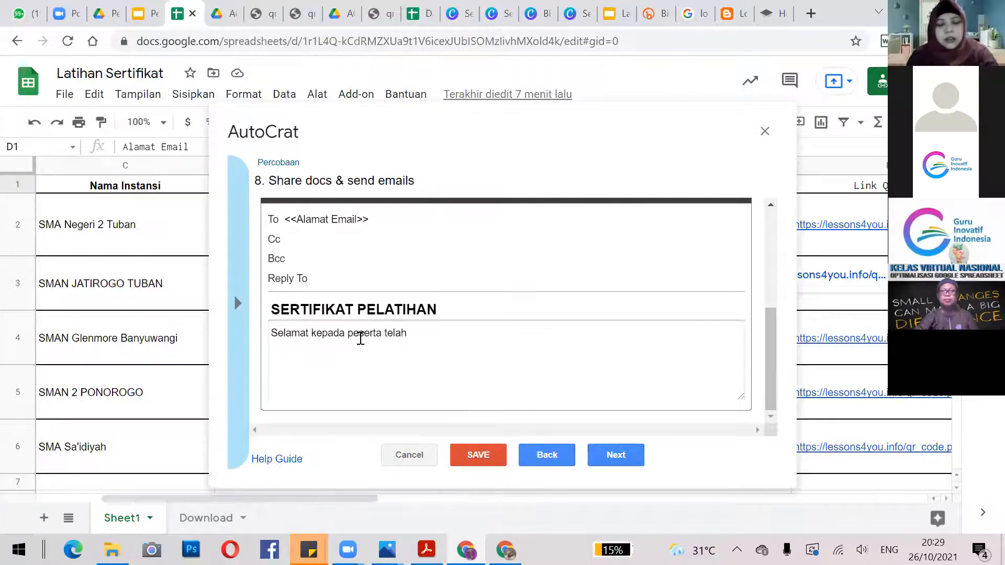
pyautogui.press('capslock')
pyautogui.write('TINTAS')
pyautogui.press('BackSpace')
pyautogui.press('BackSpace')
pyautogui.press('BackSpace')
pyautogui.press('BackSpace')
pyautogui.press('BackSpace')
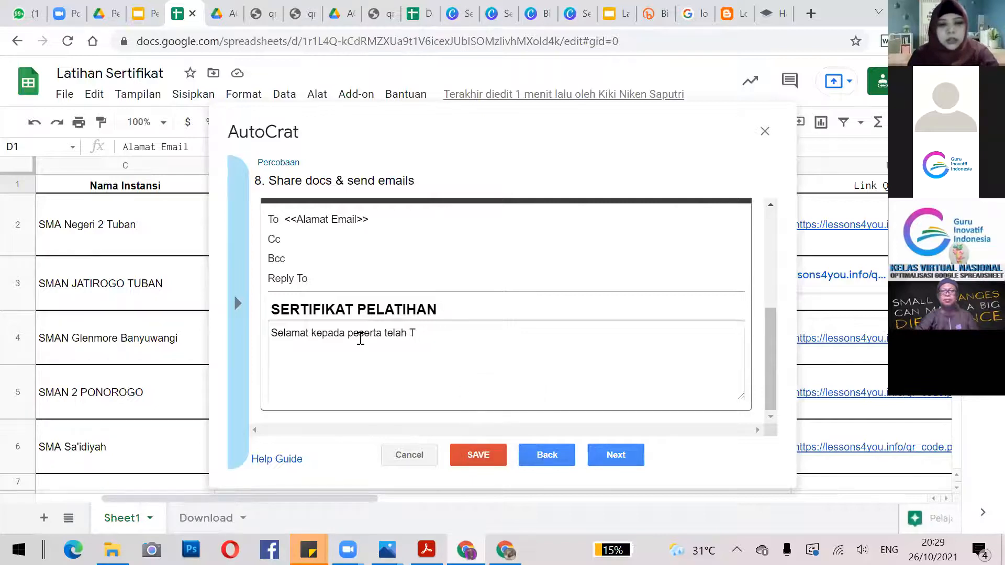
pyautogui.write('UNTAS')
pyautogui.press('capslock')
pyautogui.write('mengikuti pelatihan')
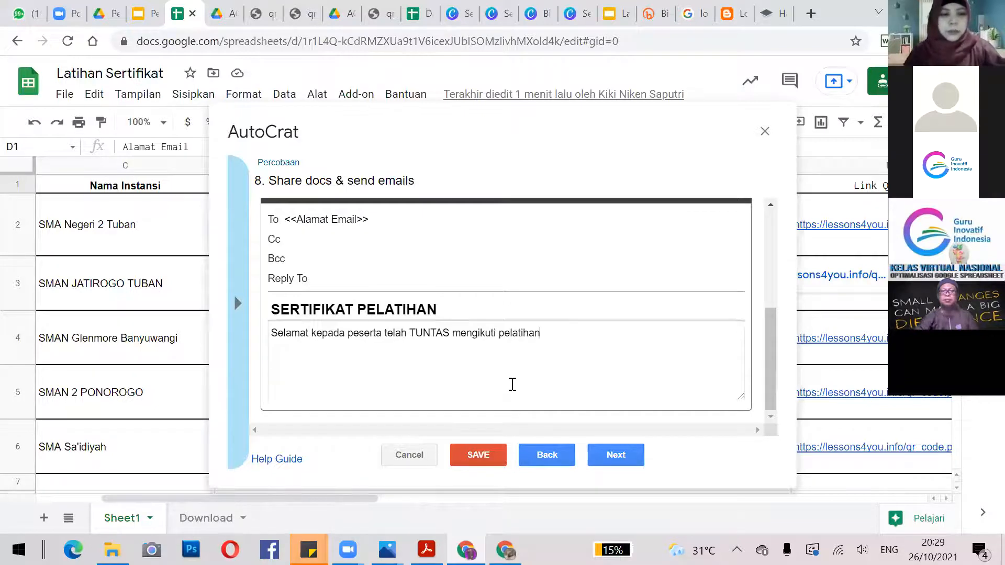
# Set the Percobaan job's Run on form trigger to Yes and save the job.
pyautogui.click(610, 457)
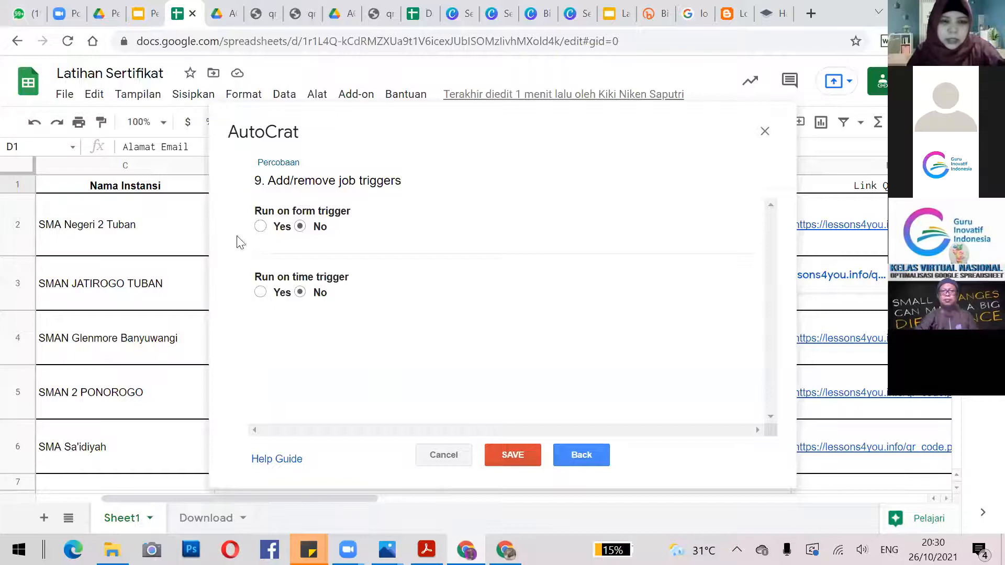
pyautogui.click(261, 227)
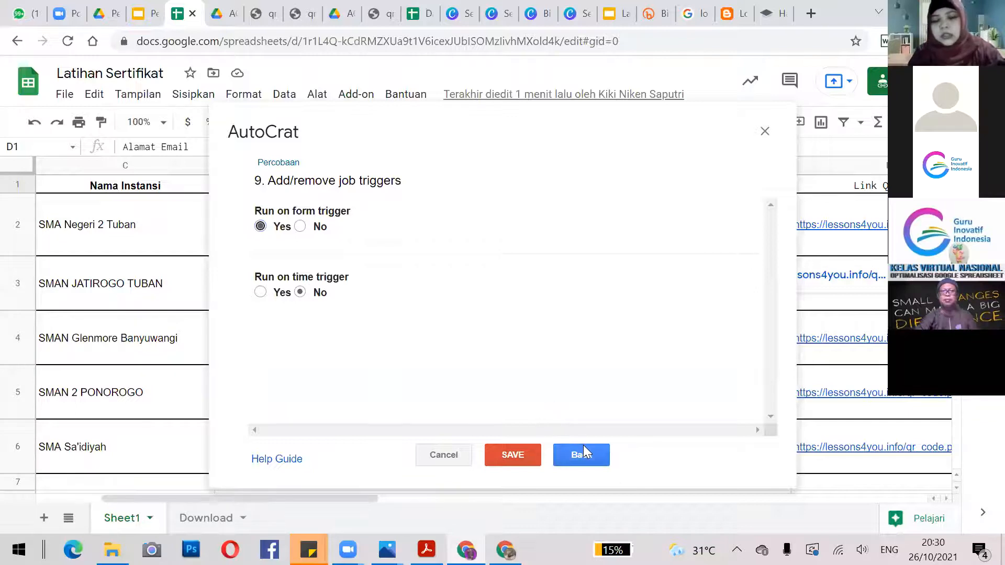
pyautogui.click(517, 455)
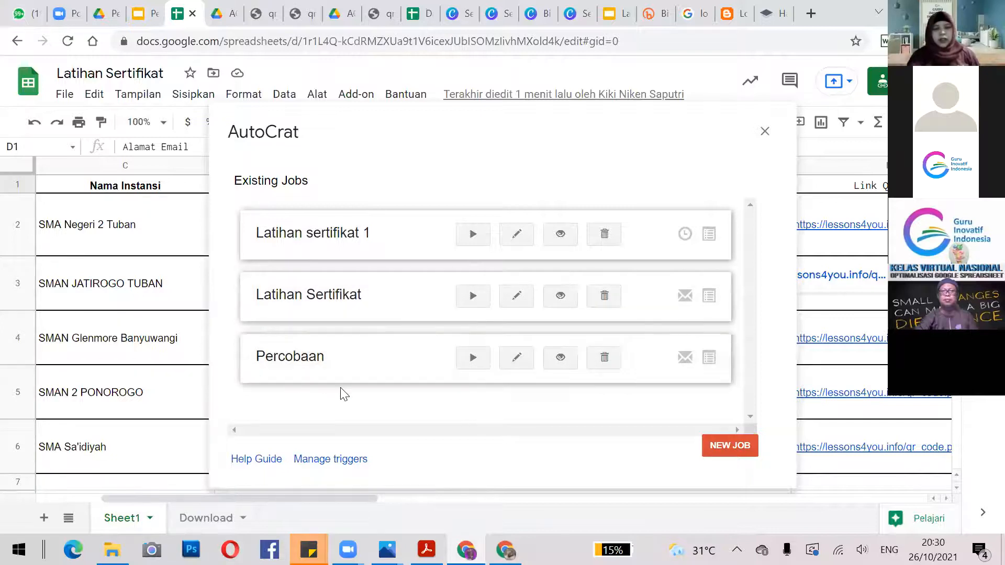
# Reopen the Percobaan job, page through steps 1–6, and close the AutoCrat window.
pyautogui.click(518, 358)
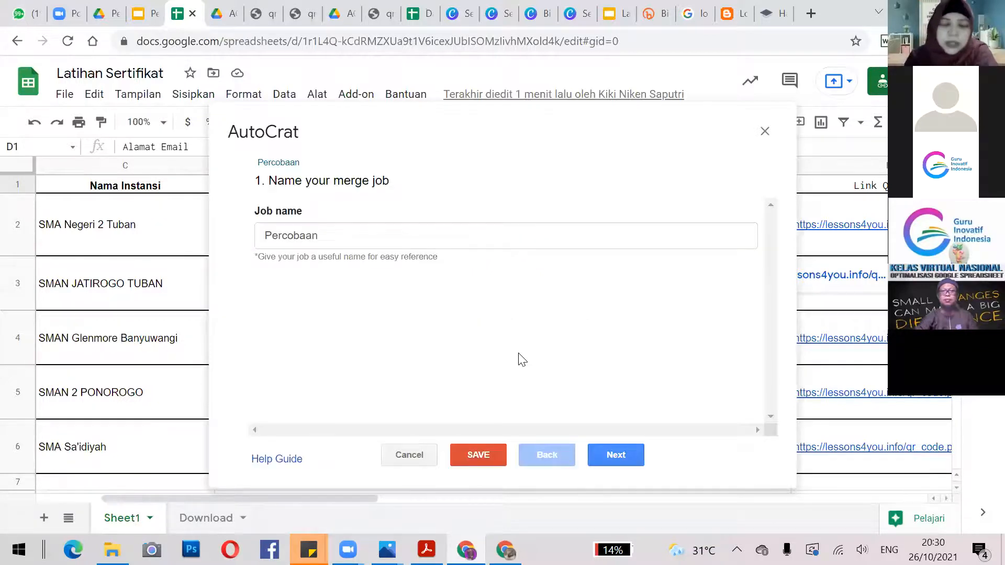
pyautogui.click(616, 453)
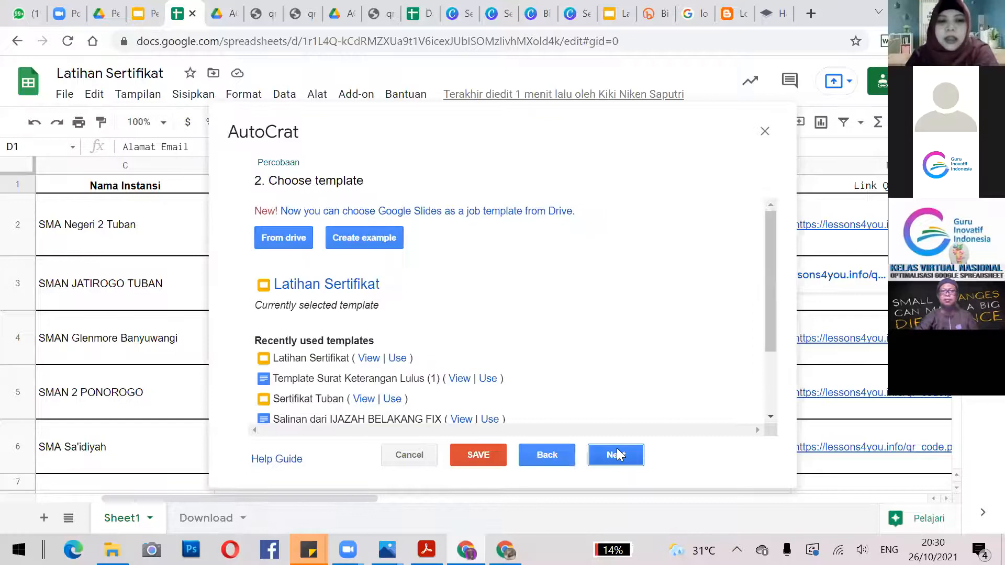
pyautogui.click(616, 454)
pyautogui.click(616, 454)
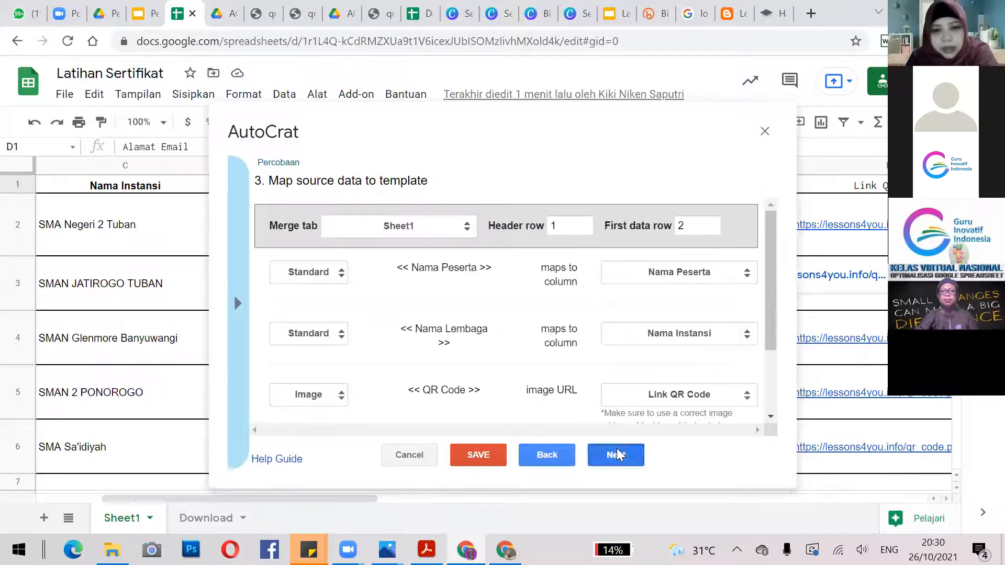
pyautogui.click(617, 454)
pyautogui.click(617, 454)
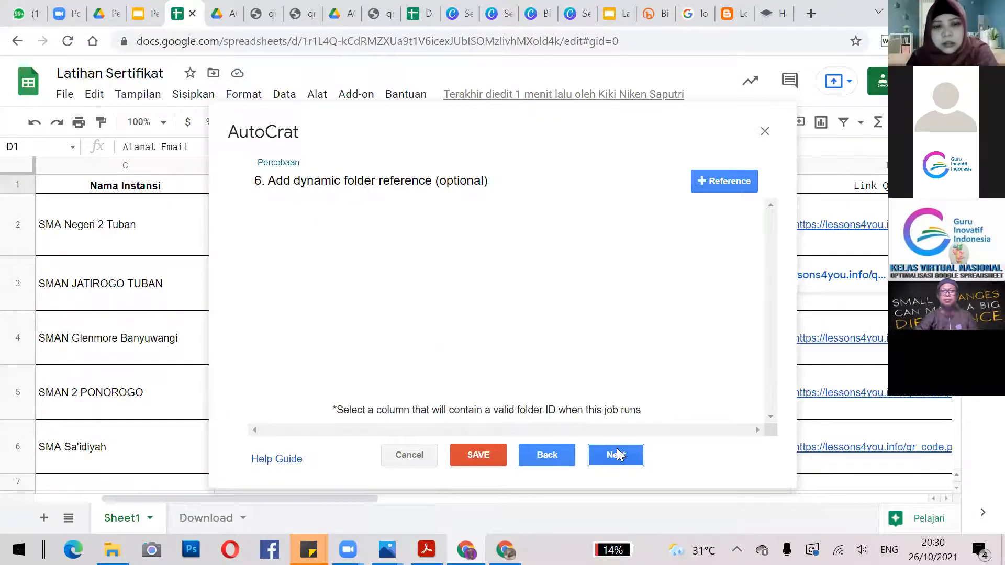
pyautogui.click(765, 131)
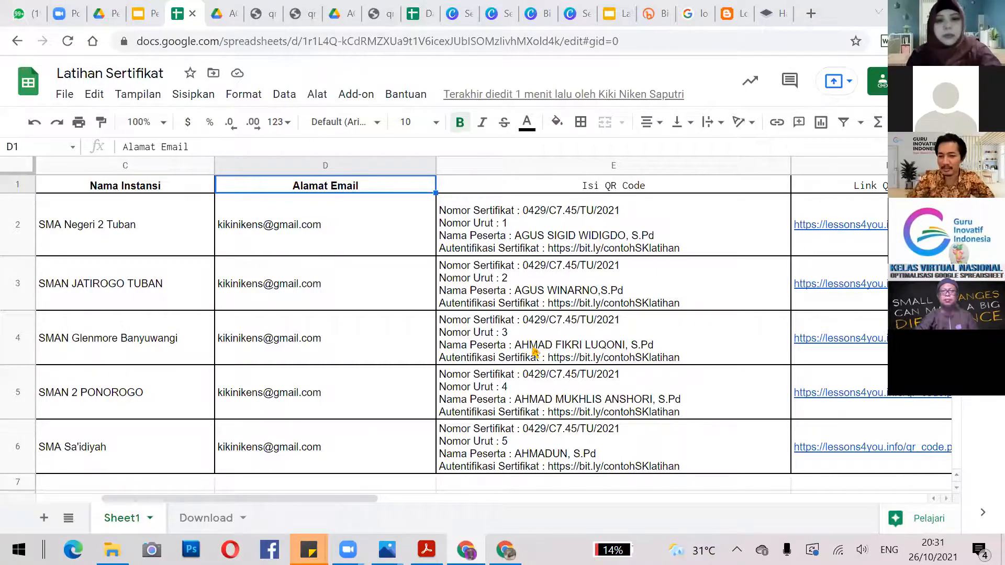
# Look over row 4's participant data, from QR code text to school name.
pyautogui.click(651, 345)
pyautogui.press('Left')
pyautogui.press('Left')
pyautogui.press('Left')
pyautogui.press('Left')
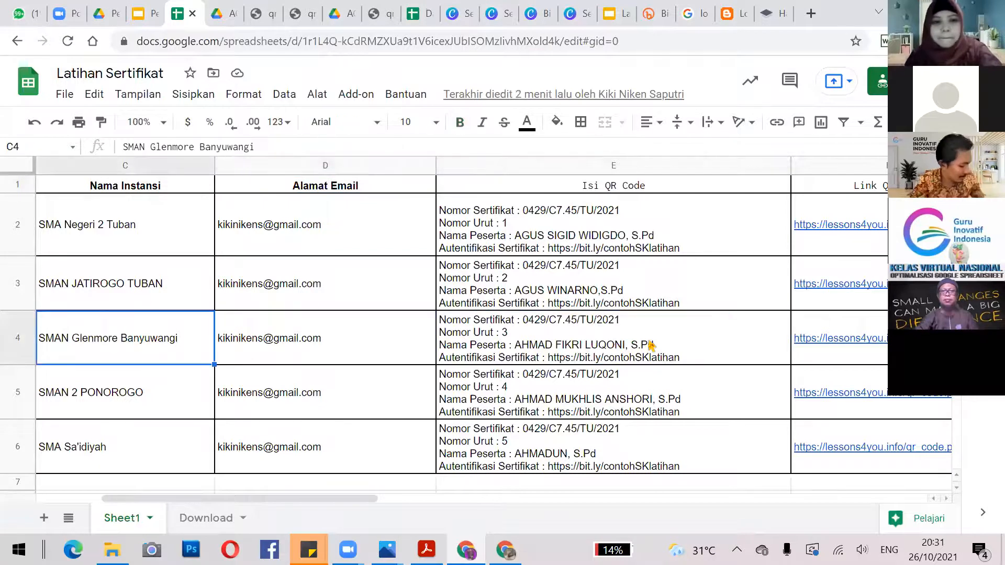
pyautogui.press('Right')
pyautogui.press('Right')
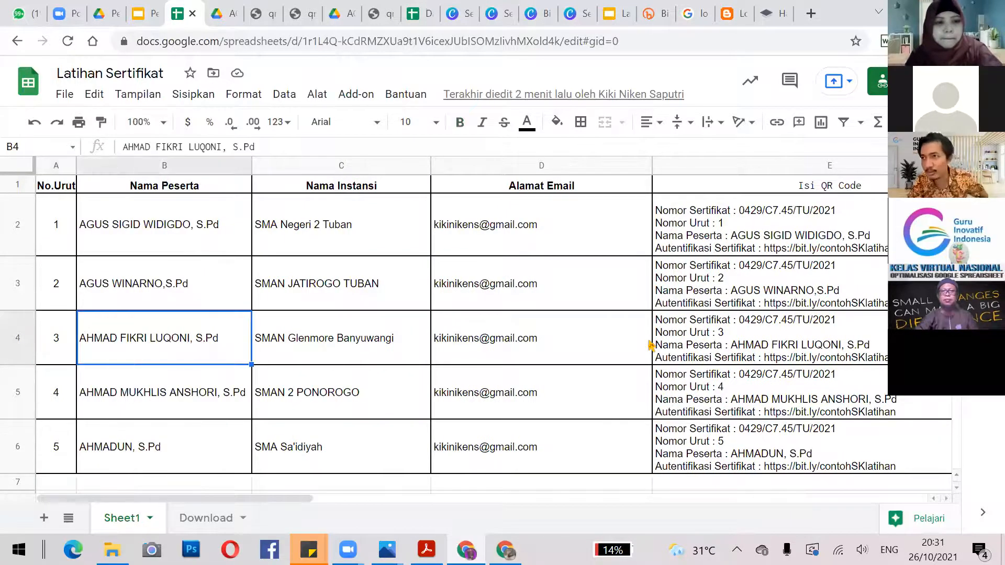